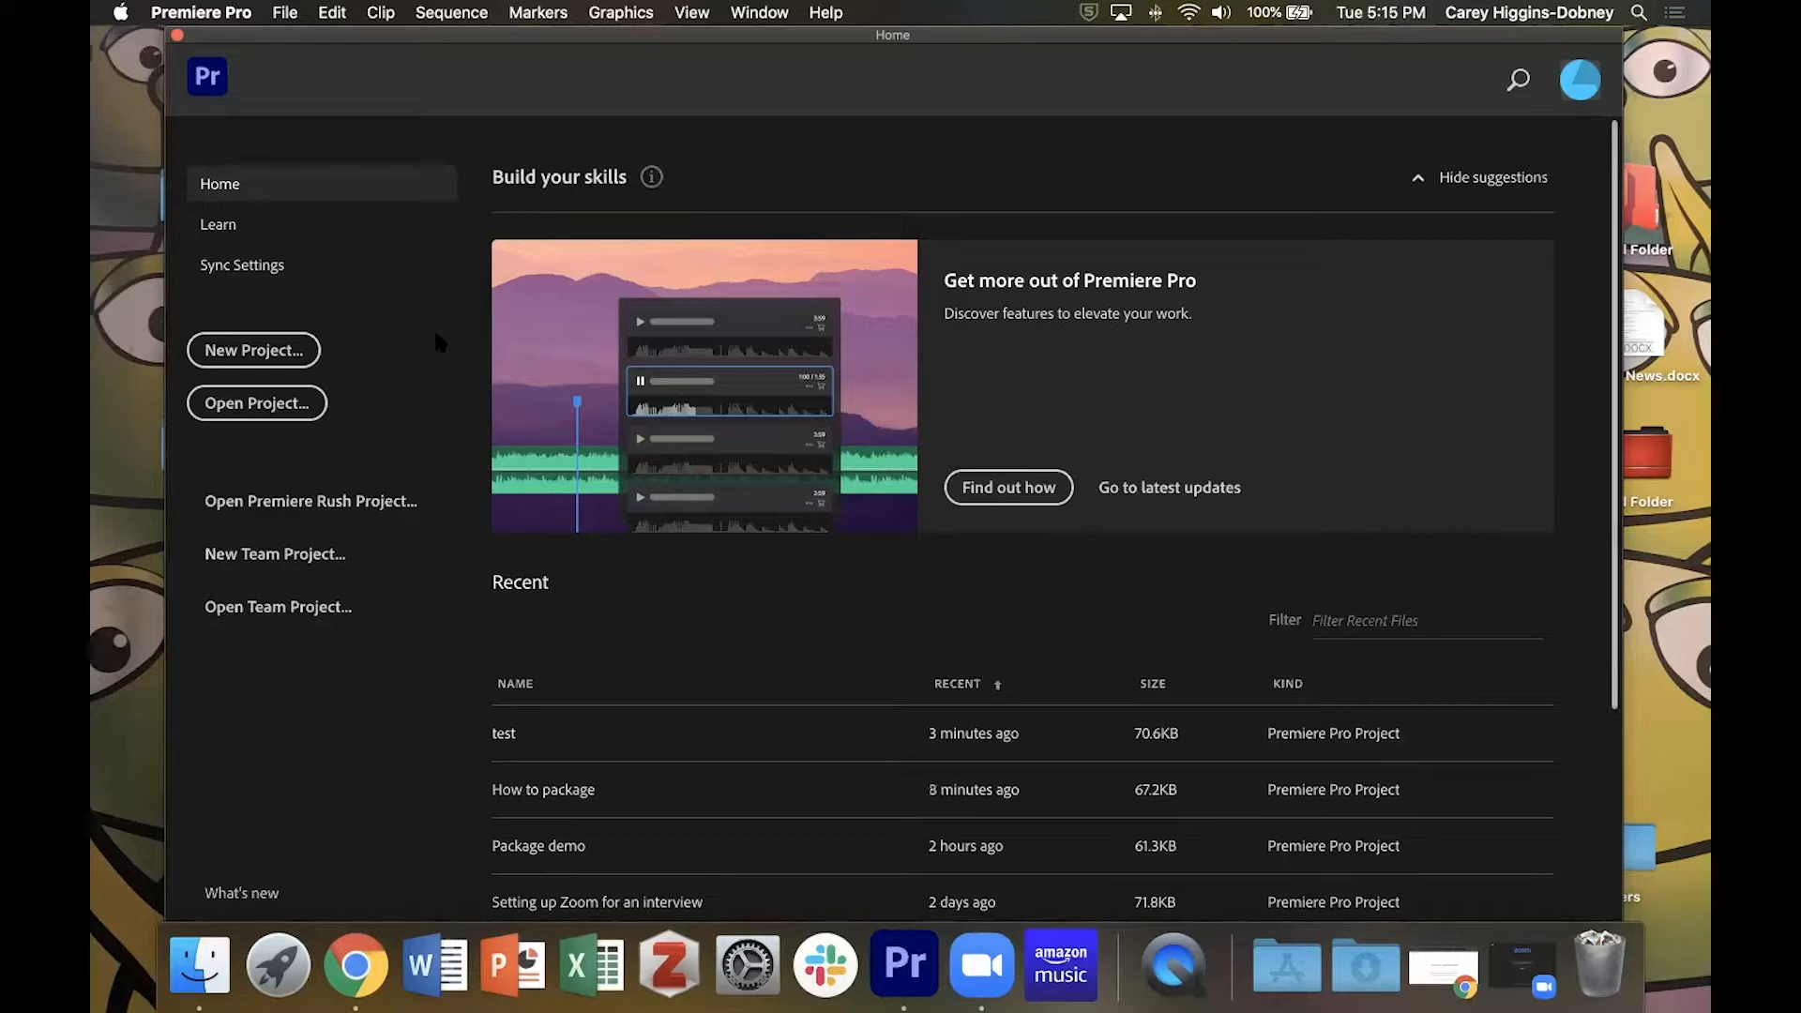
Create a new project named with the owner's first name in possessive form followed by "package demo", keeping the default settings.
click(253, 351)
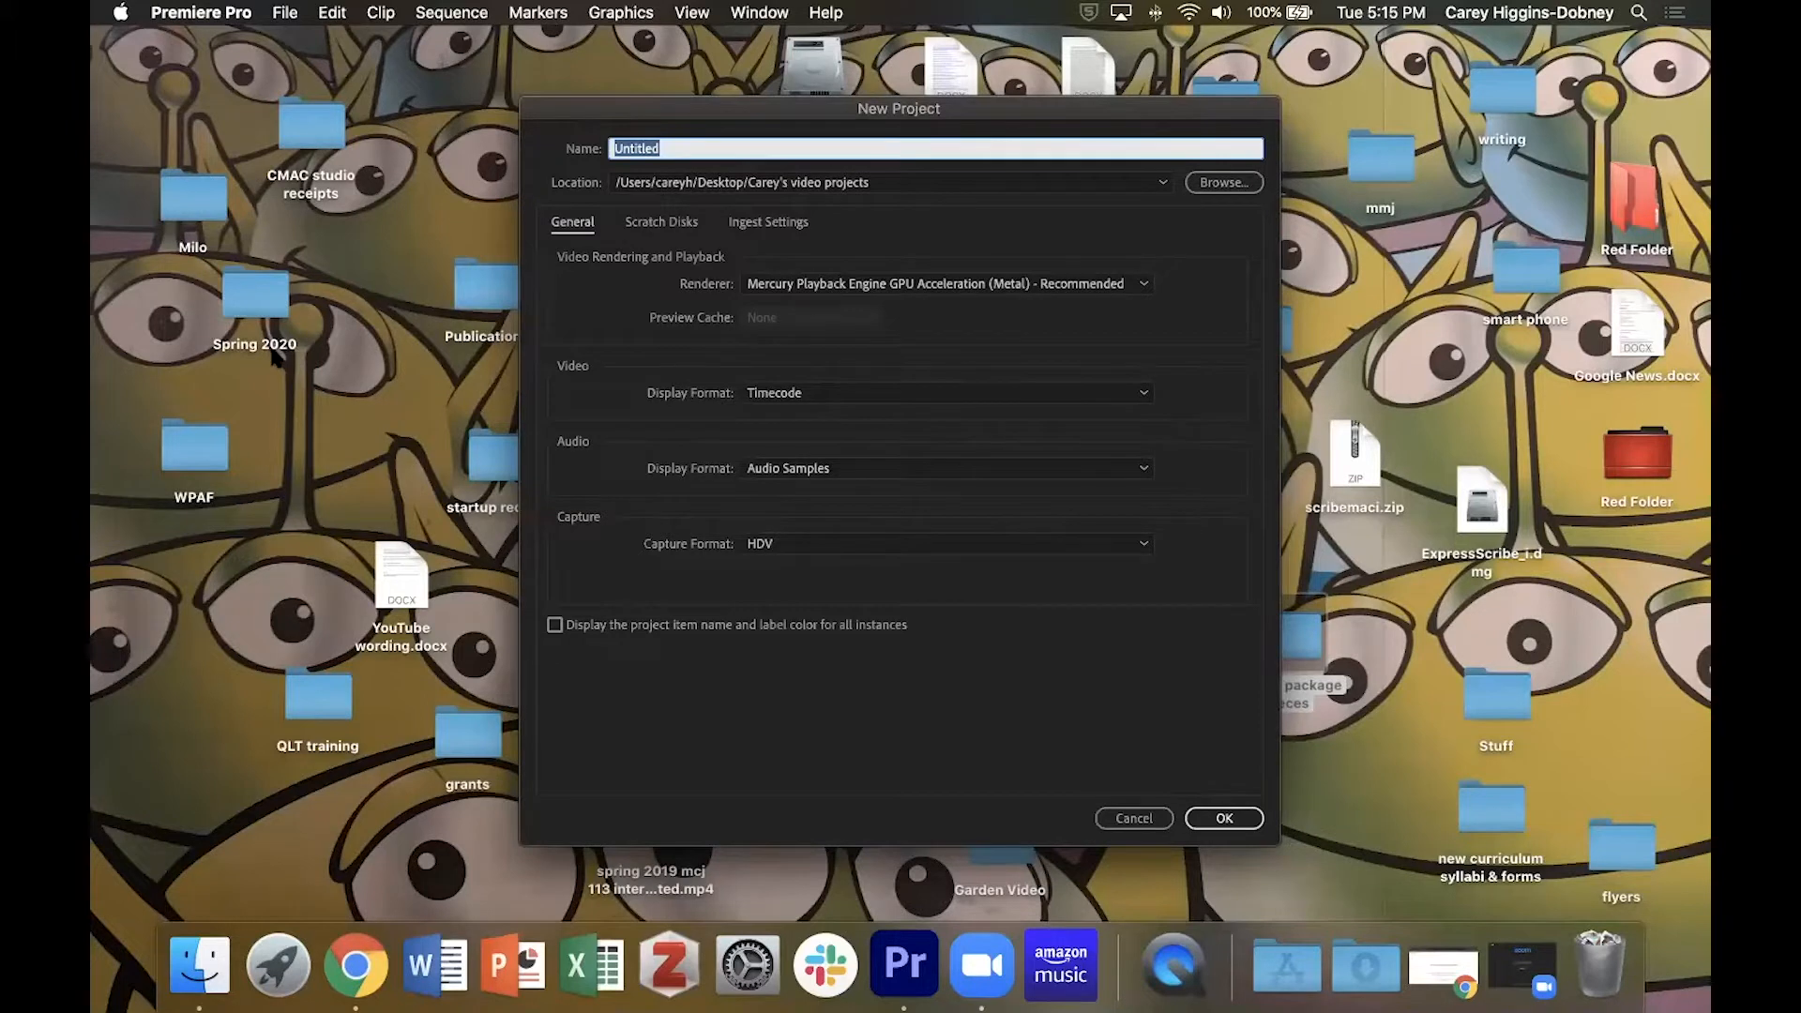
text(Carey's package demo)
click(1219, 818)
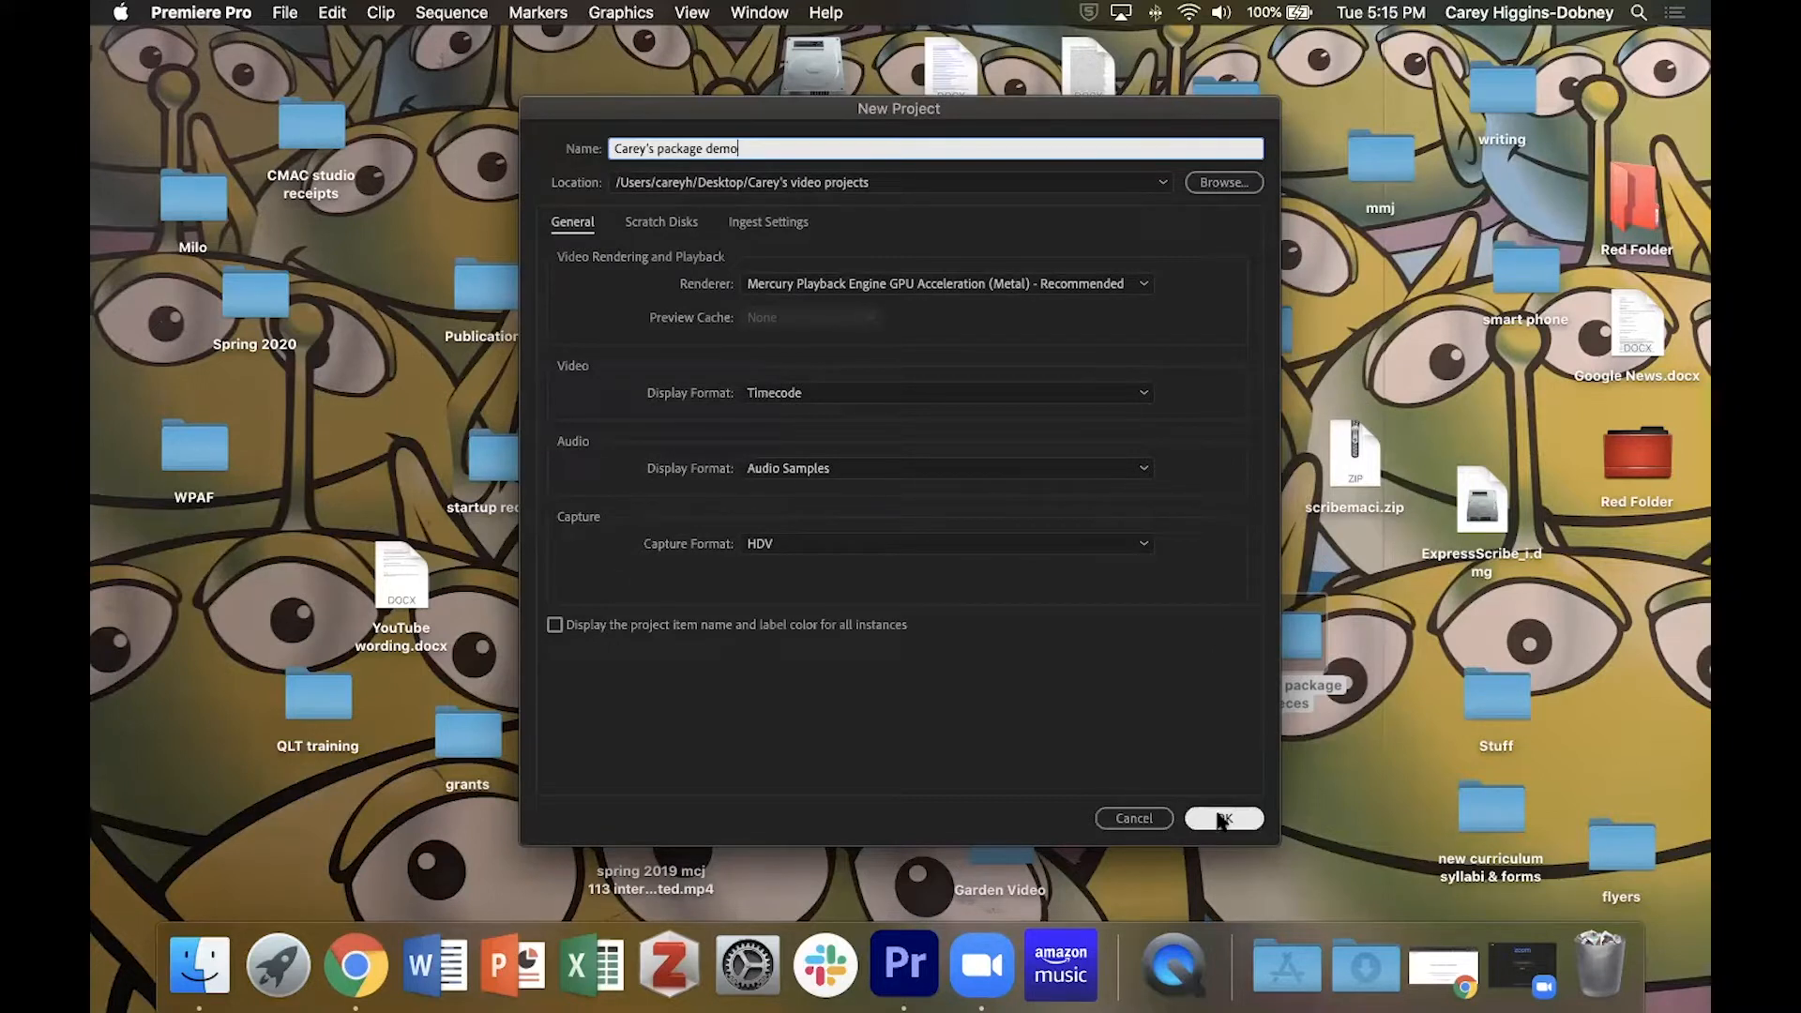
click(1218, 817)
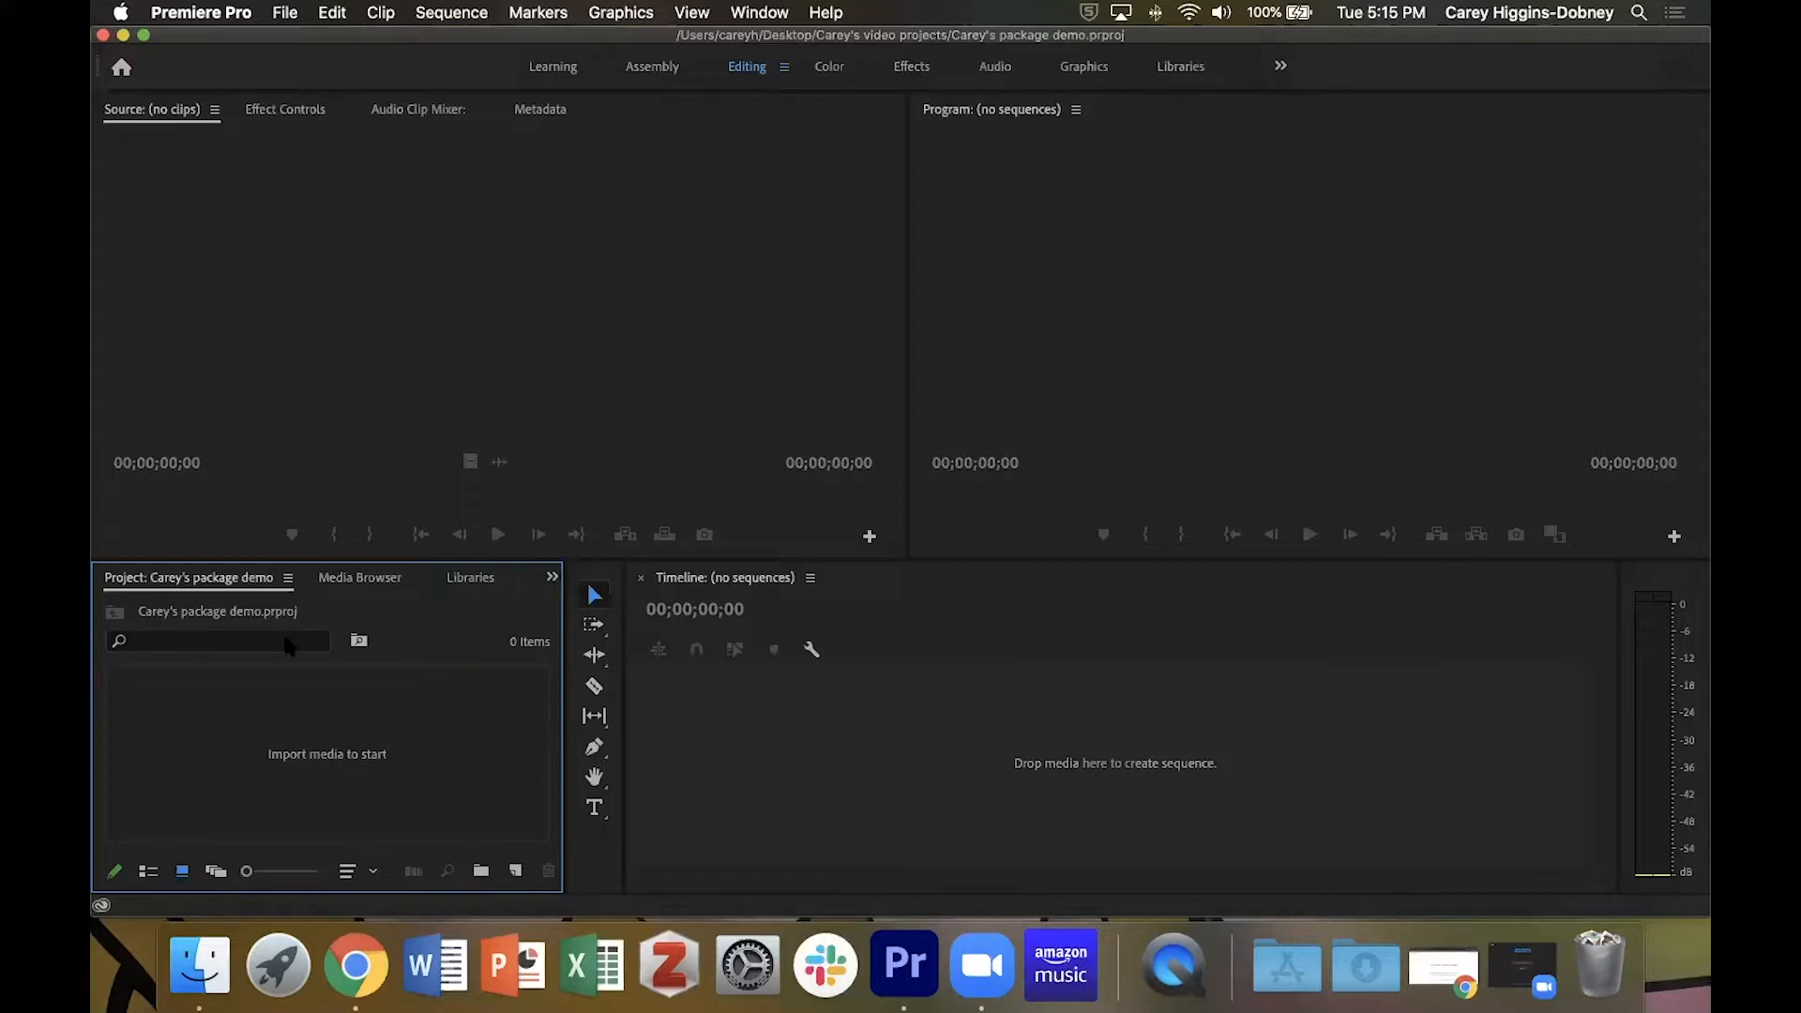
Import the "sample audio track 2 copy" MP3, sot.MP4 and the MVI_0078, 0077, 0095, 0103 and 0088 copies from the desktop's sample package pieces folder.
double_click(337, 763)
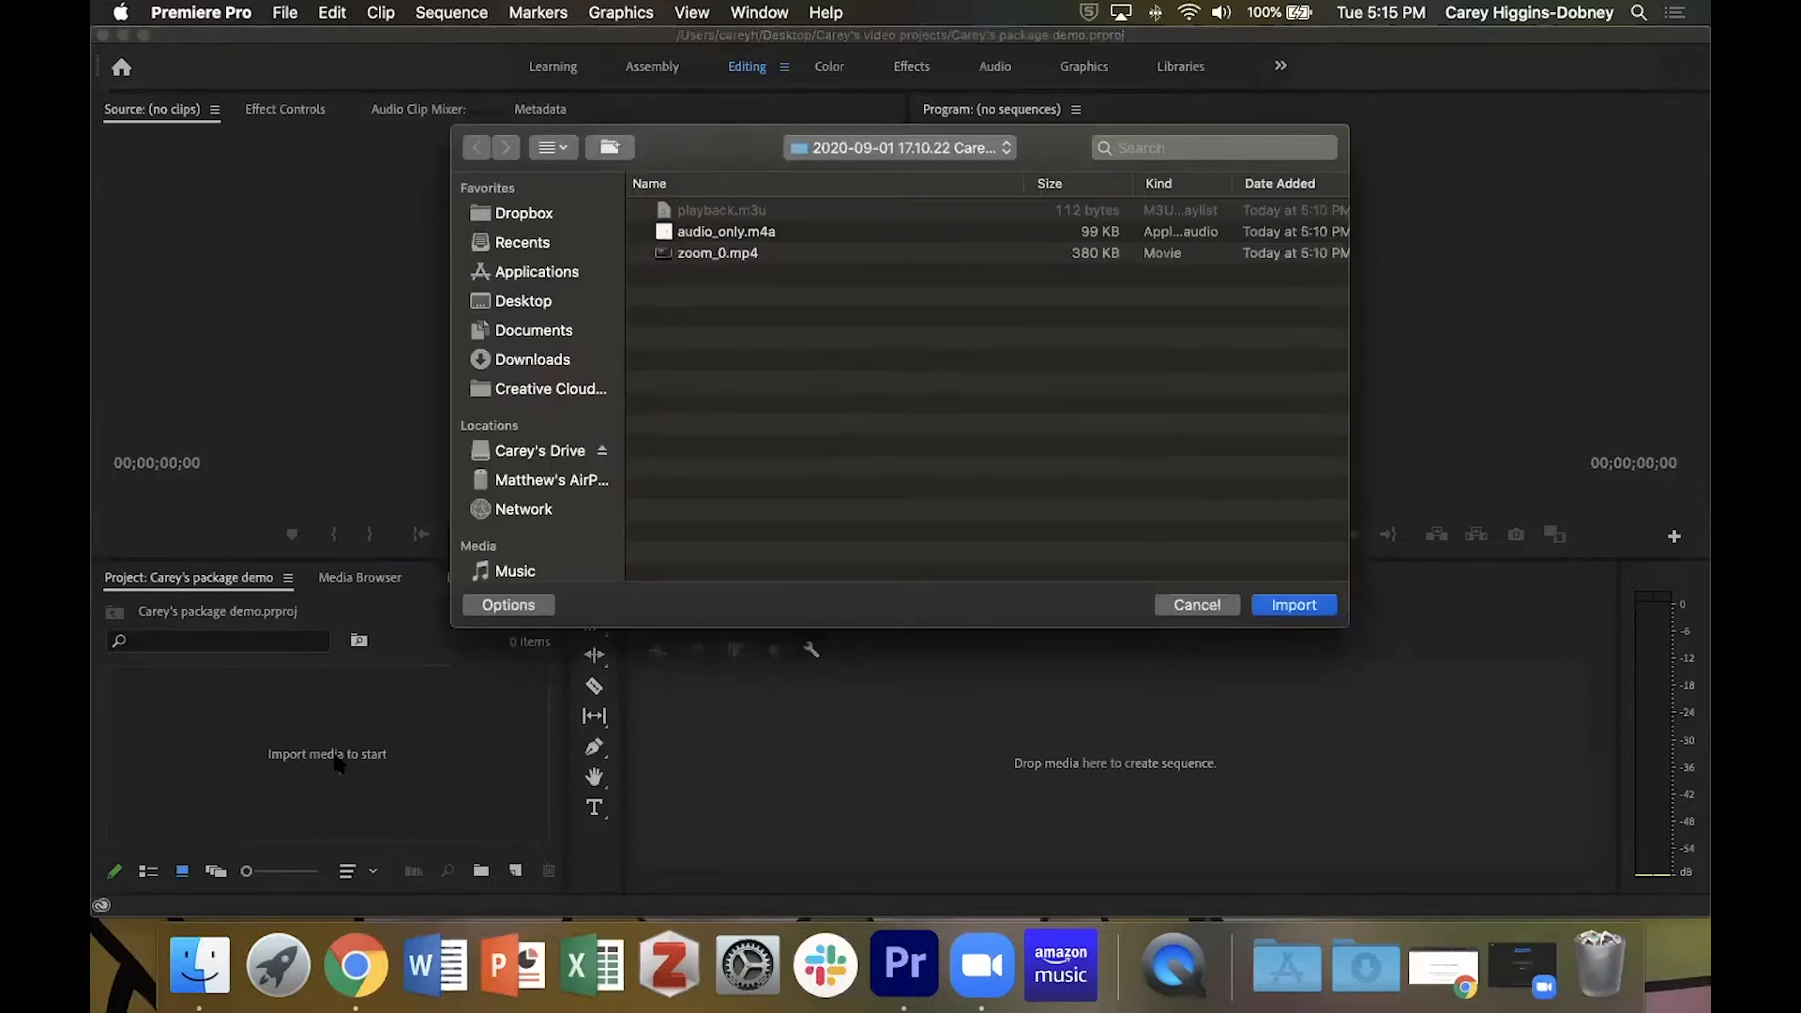
click(534, 304)
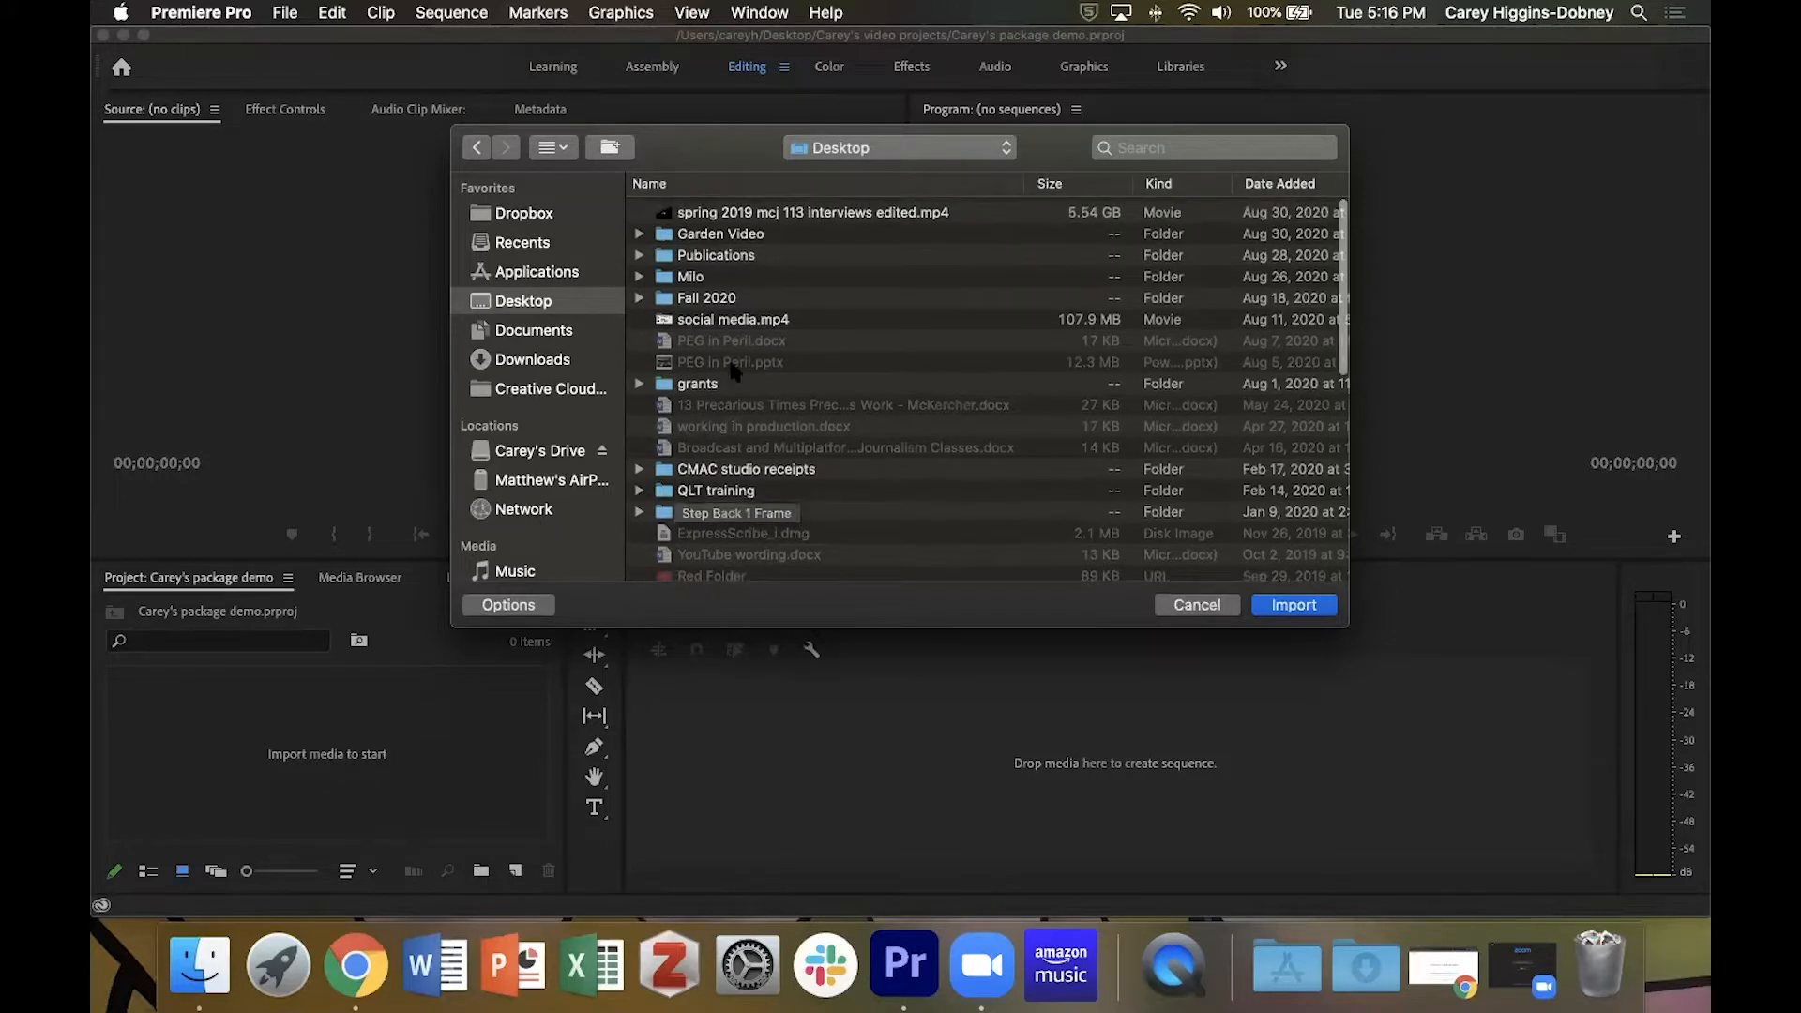
scroll(732, 375, down, 3)
scroll(731, 370, down, 10)
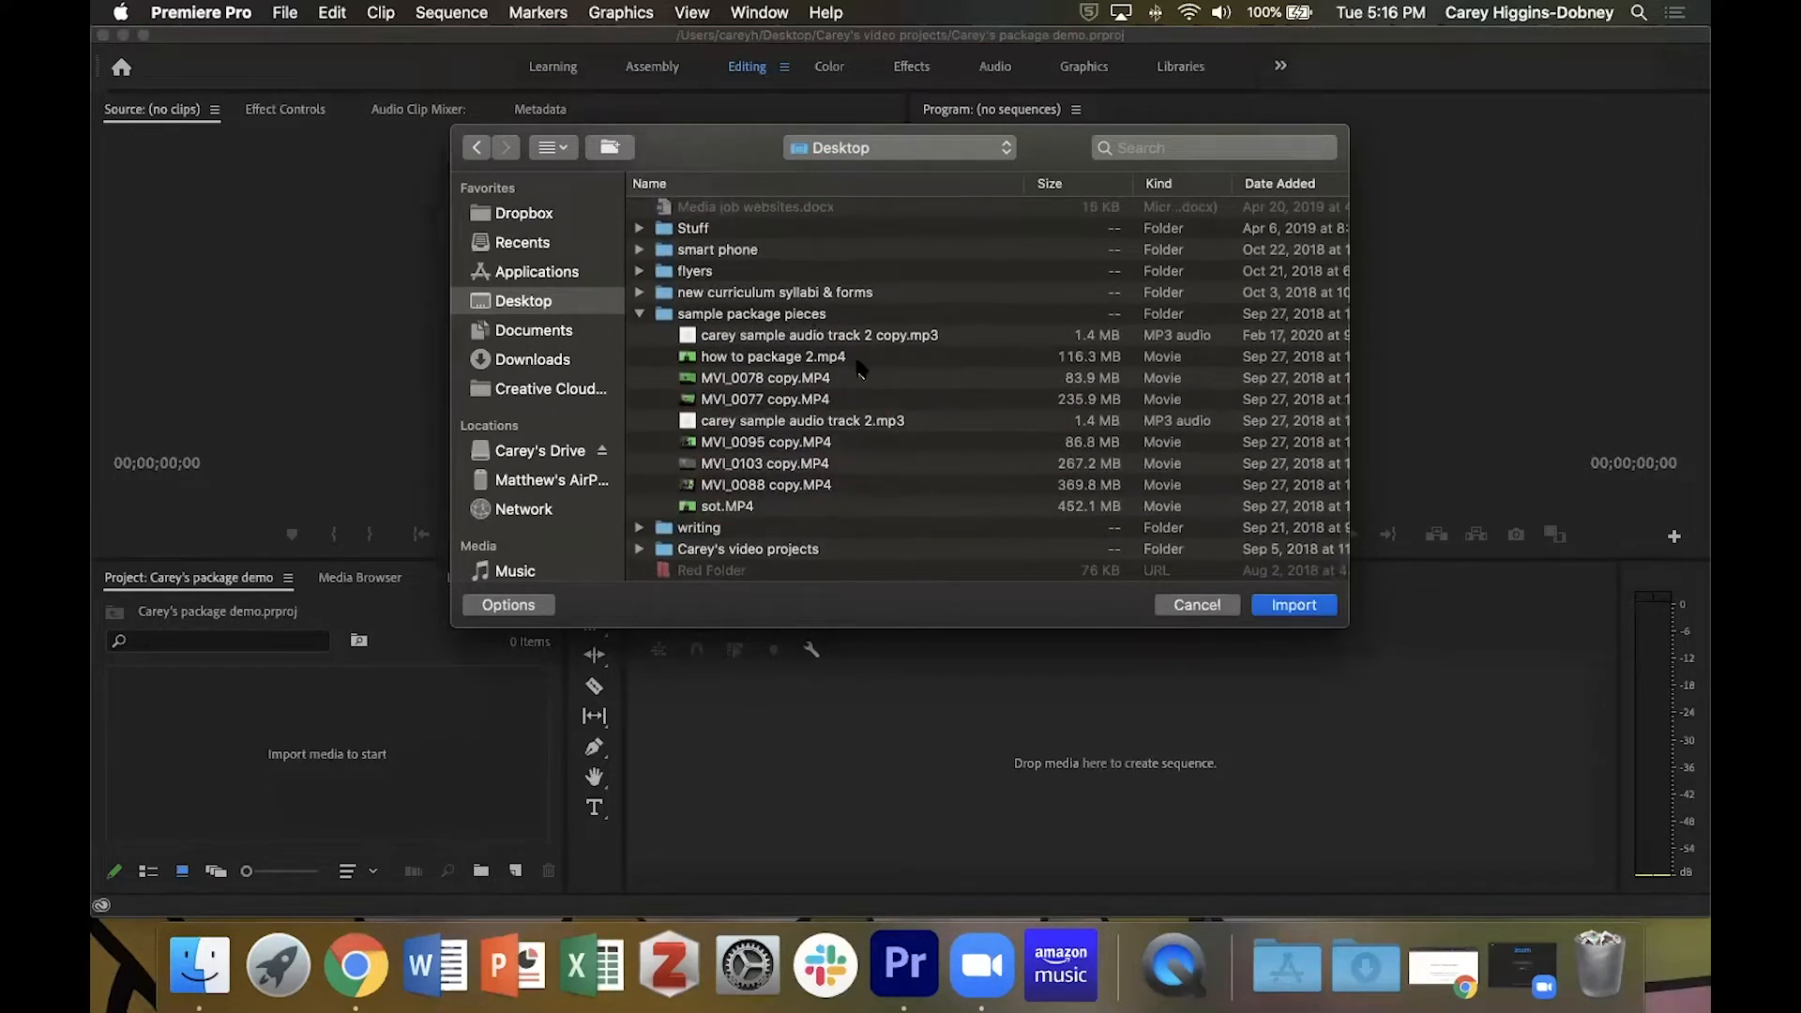
click(839, 336)
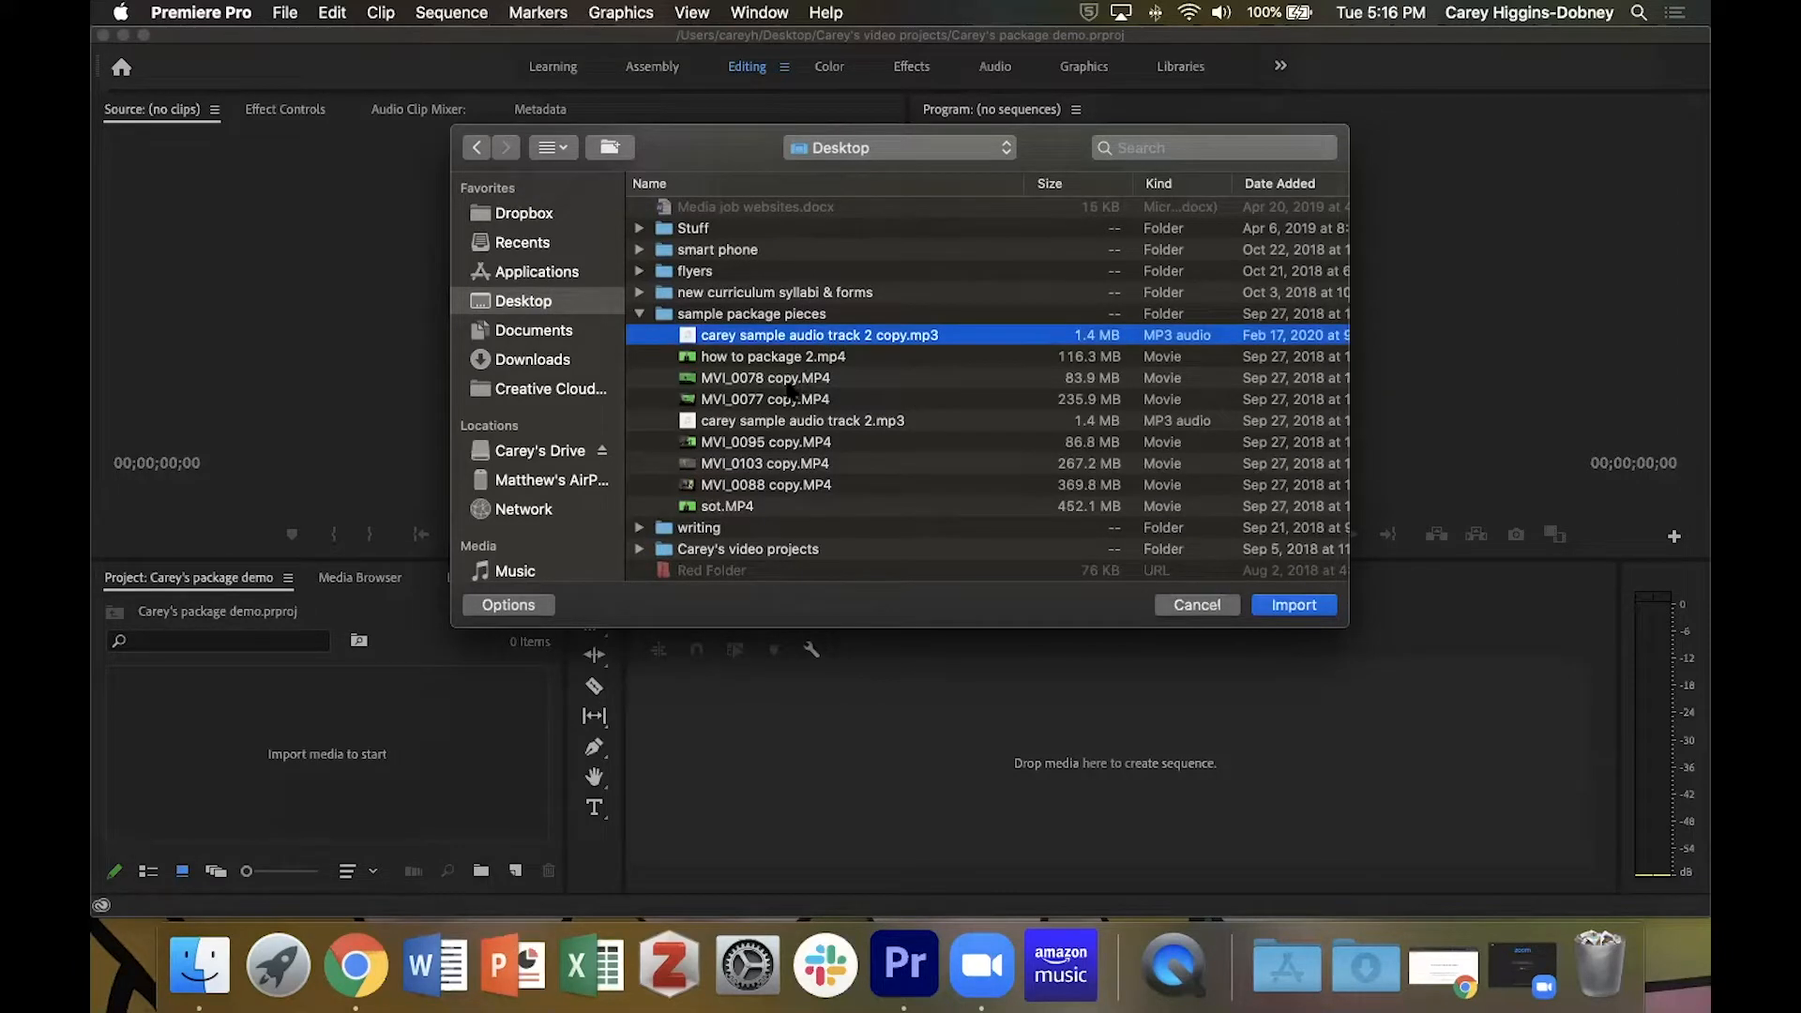
super+click(792, 379)
super+click(788, 402)
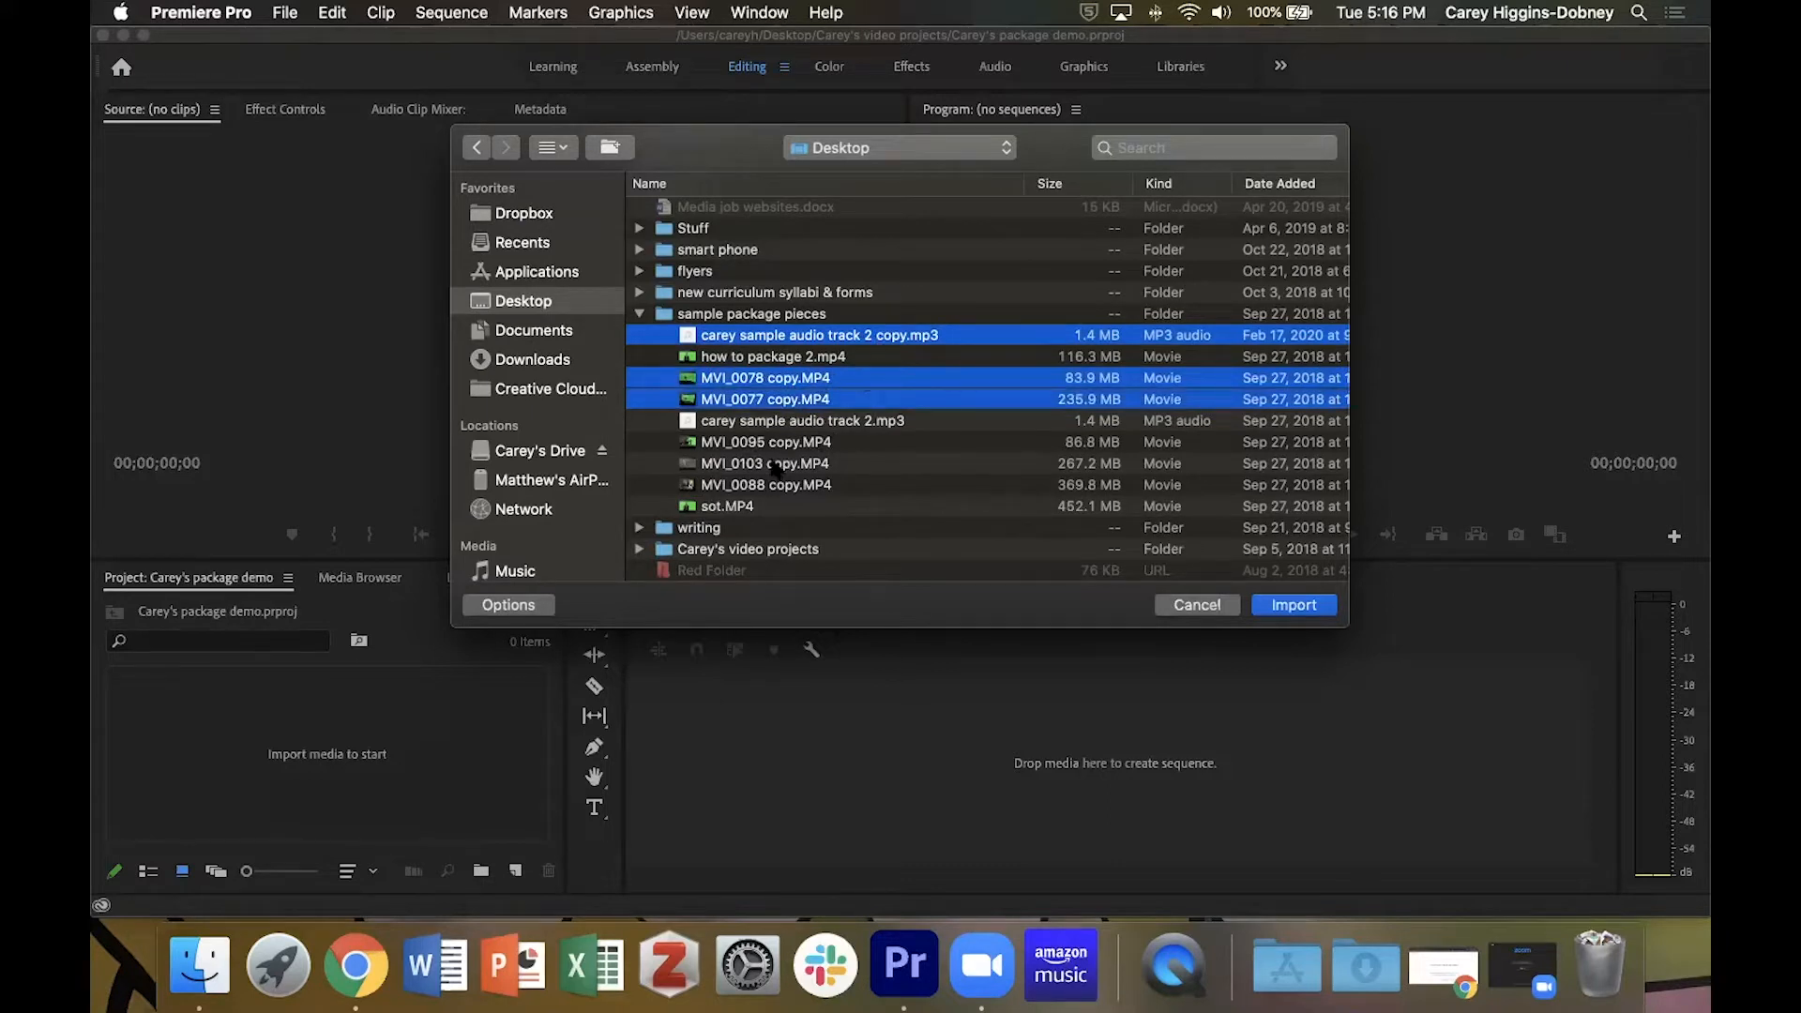
super+click(774, 442)
super+click(774, 463)
super+click(769, 484)
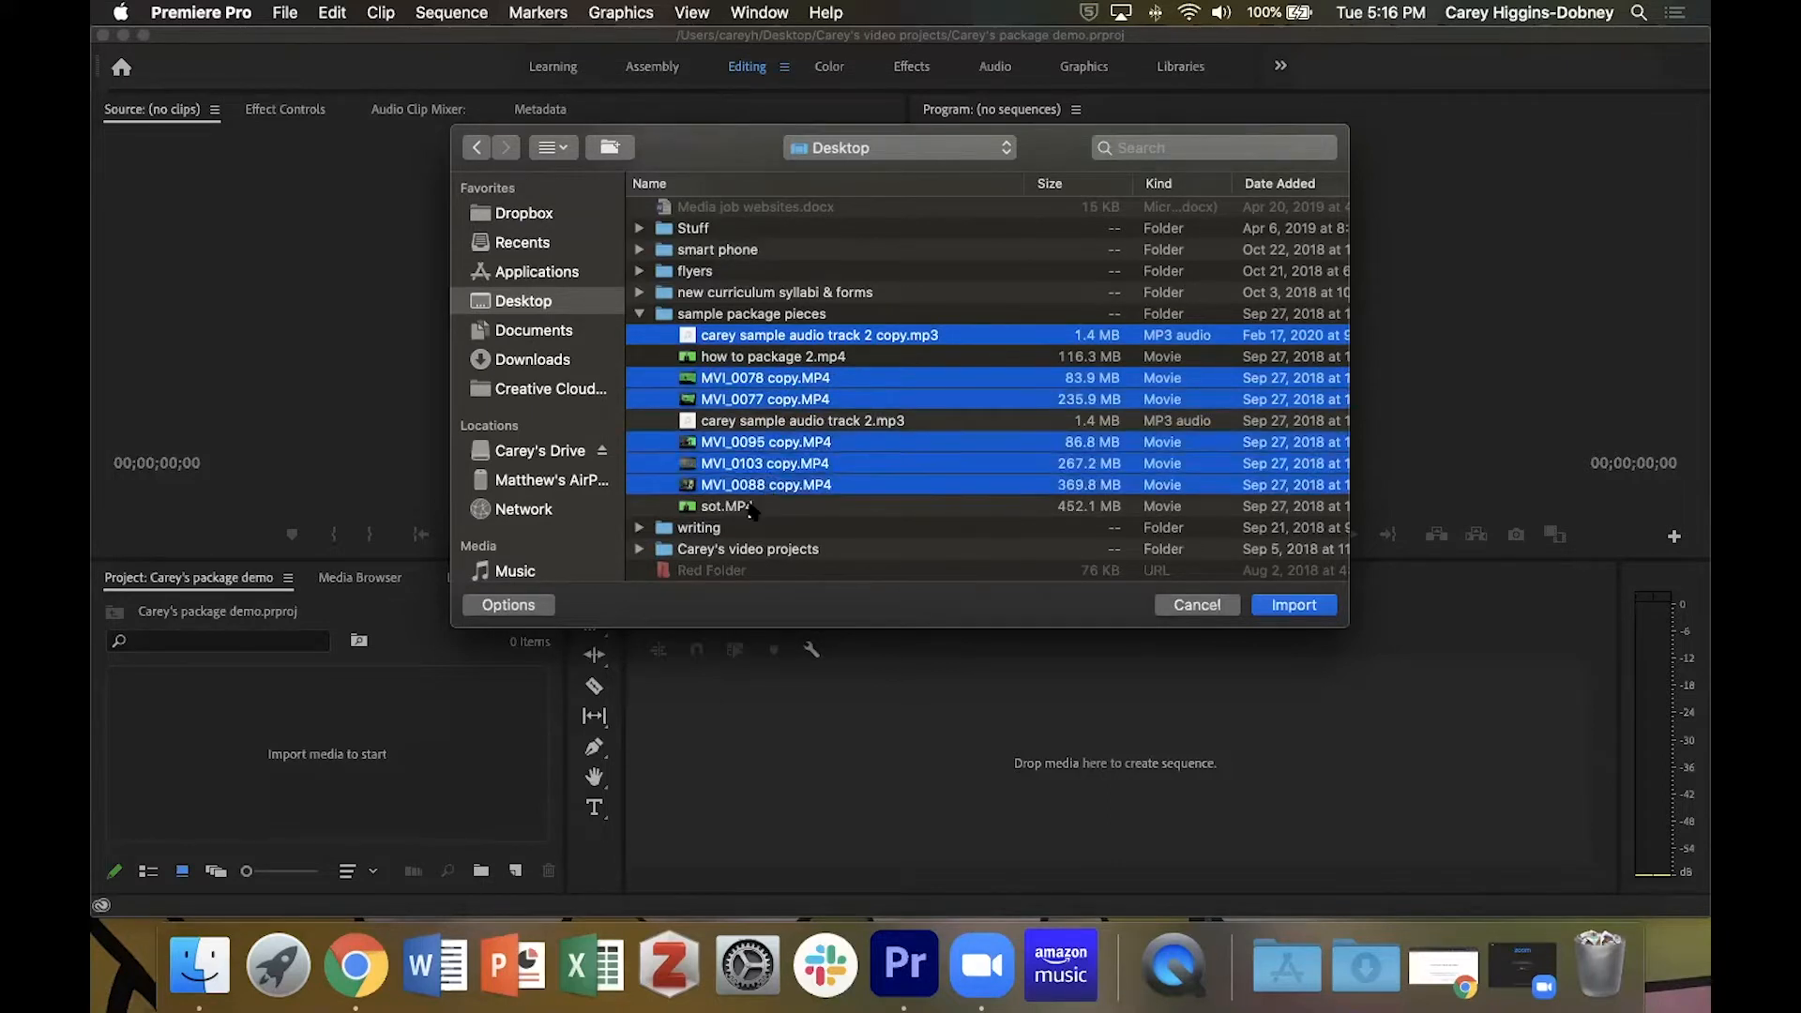
super+click(751, 506)
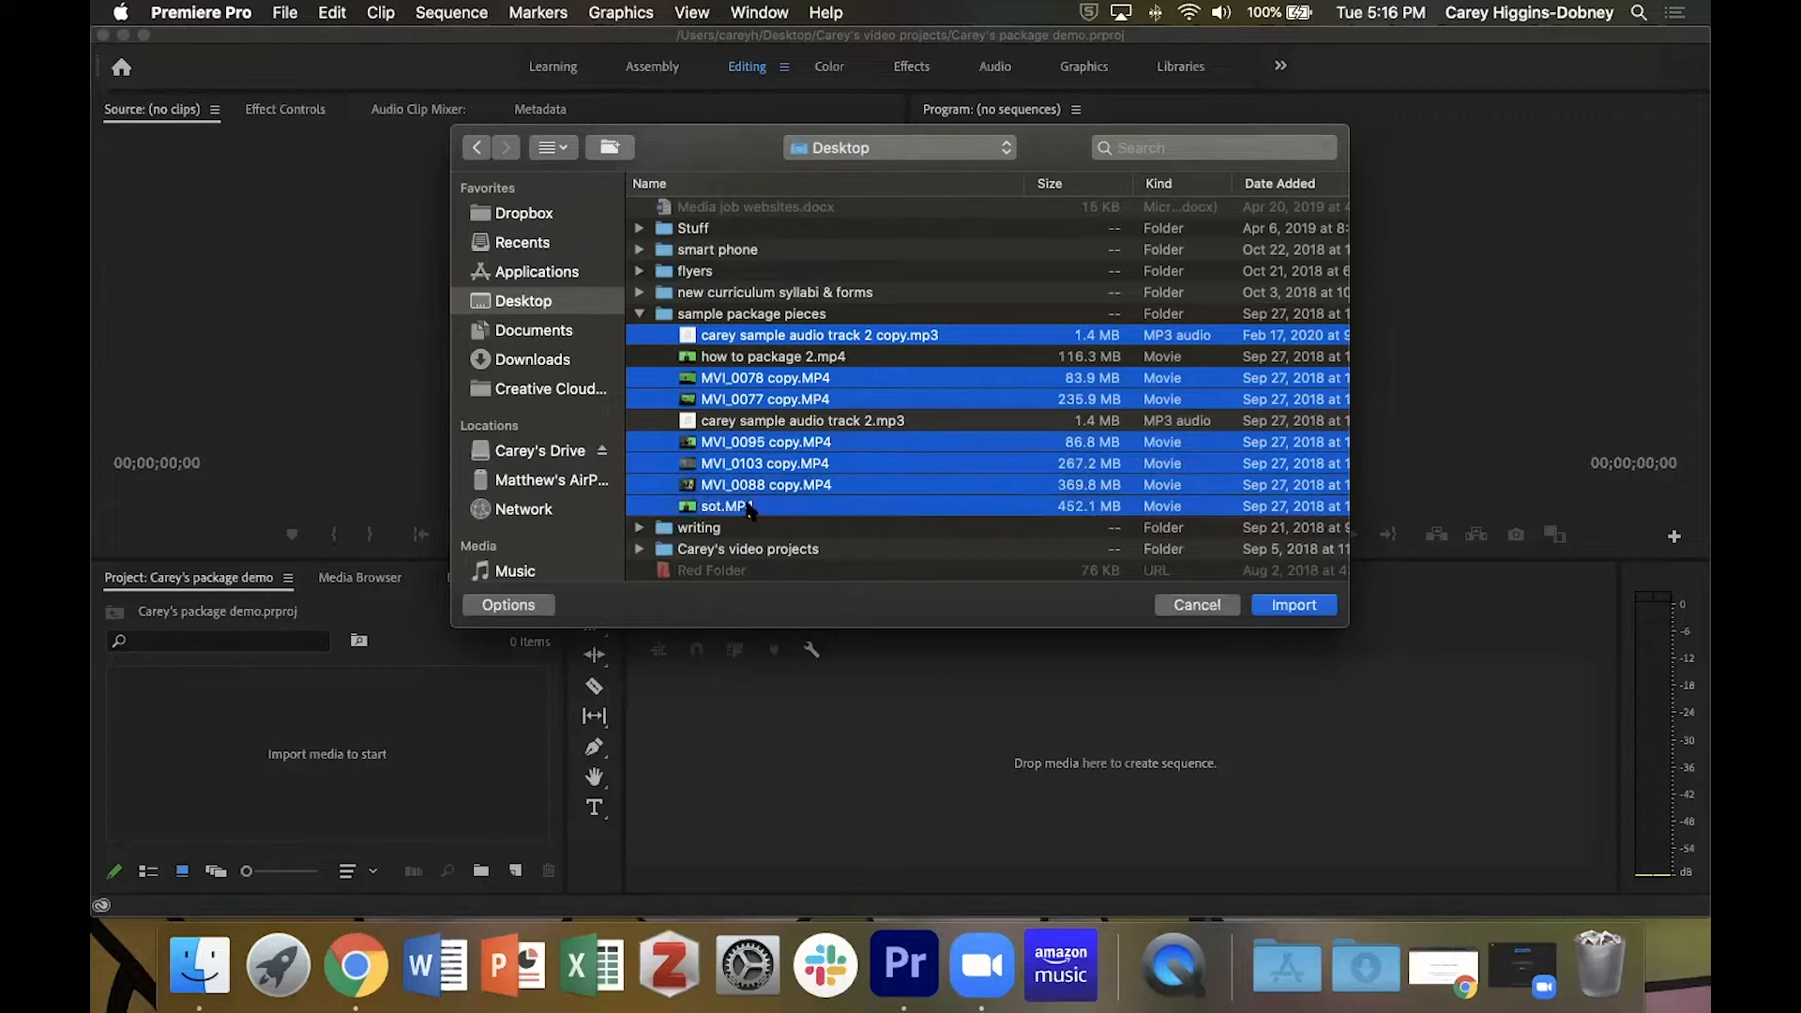
click(1277, 600)
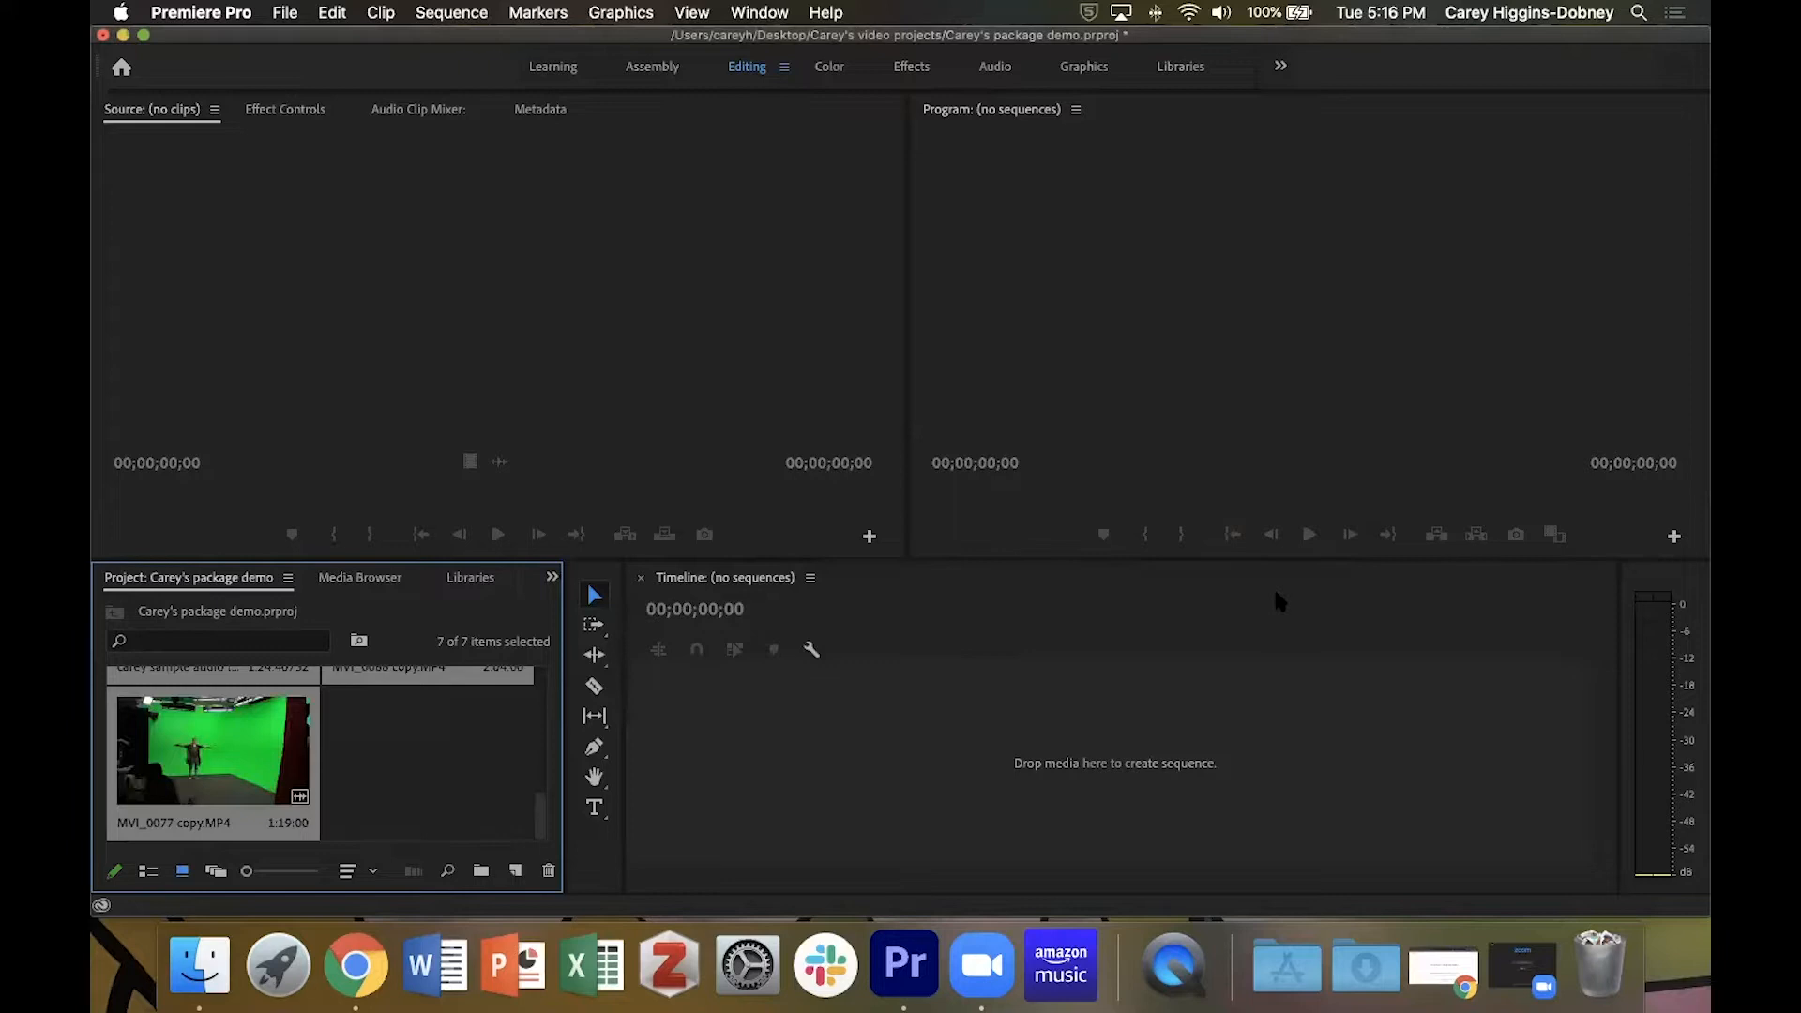
Find the sample audio track among the imported media and load it in the Source Monitor.
click(407, 775)
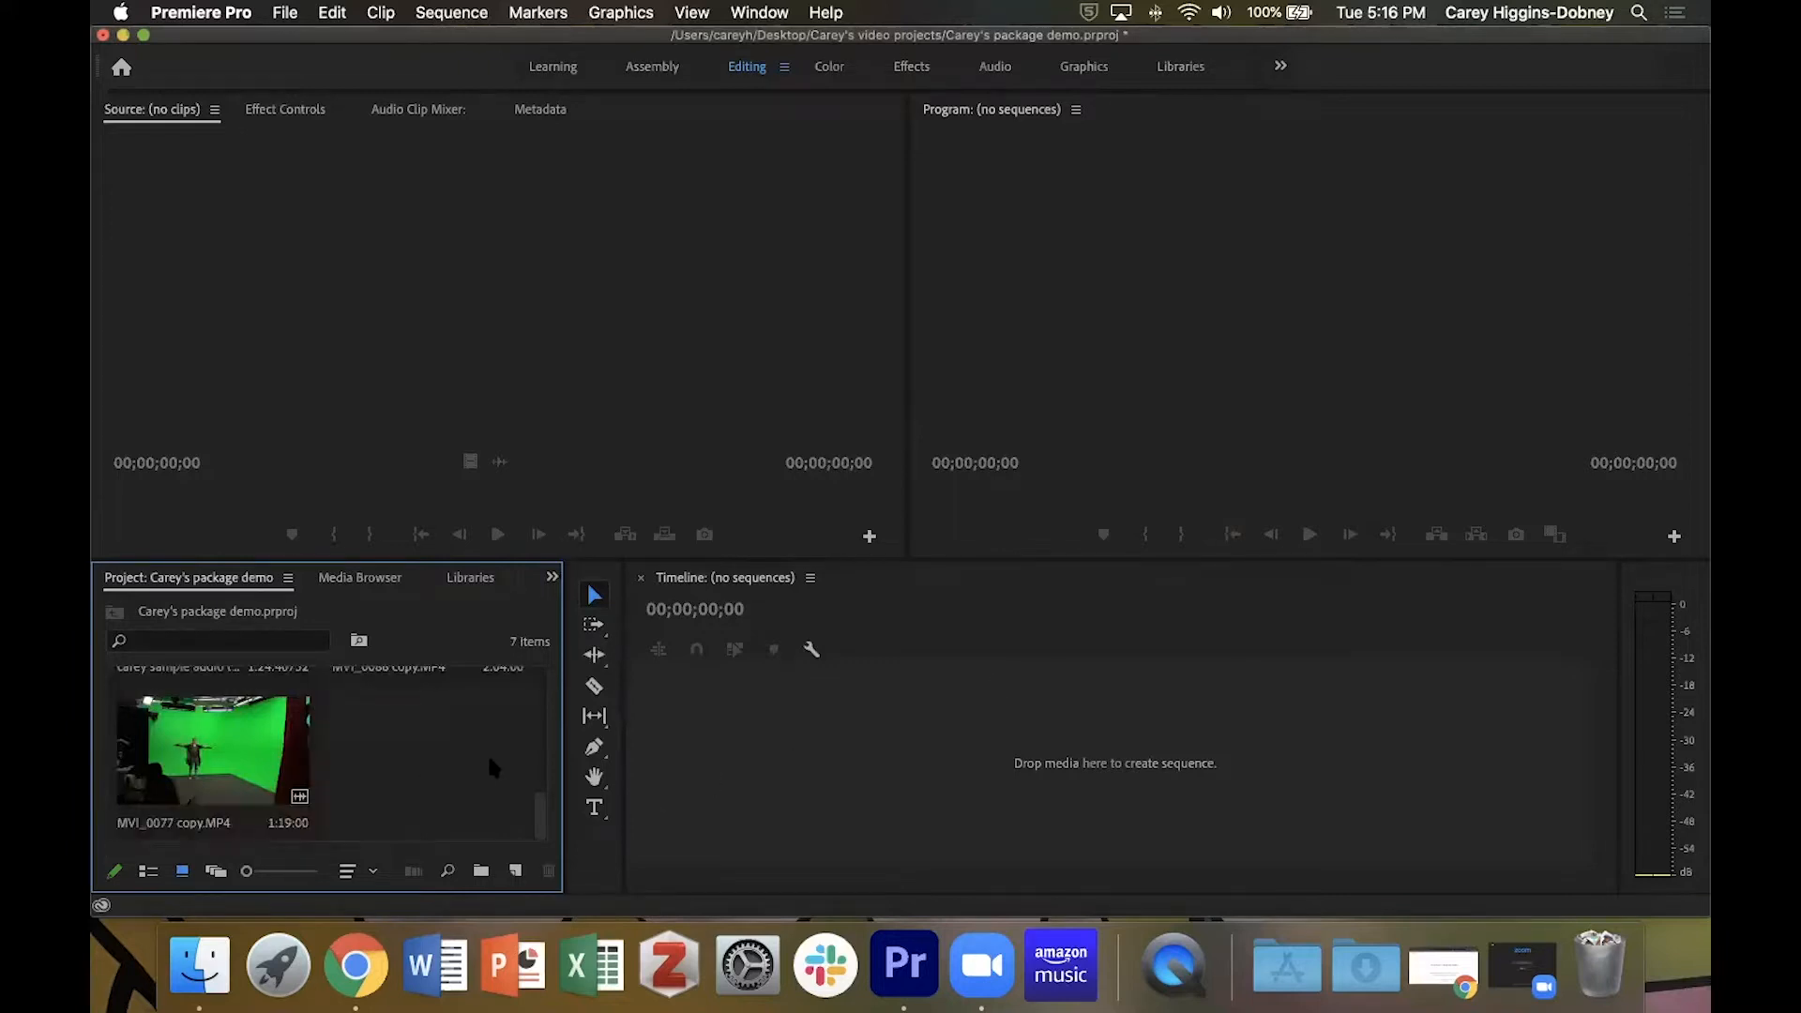
scroll(479, 756, up, 3)
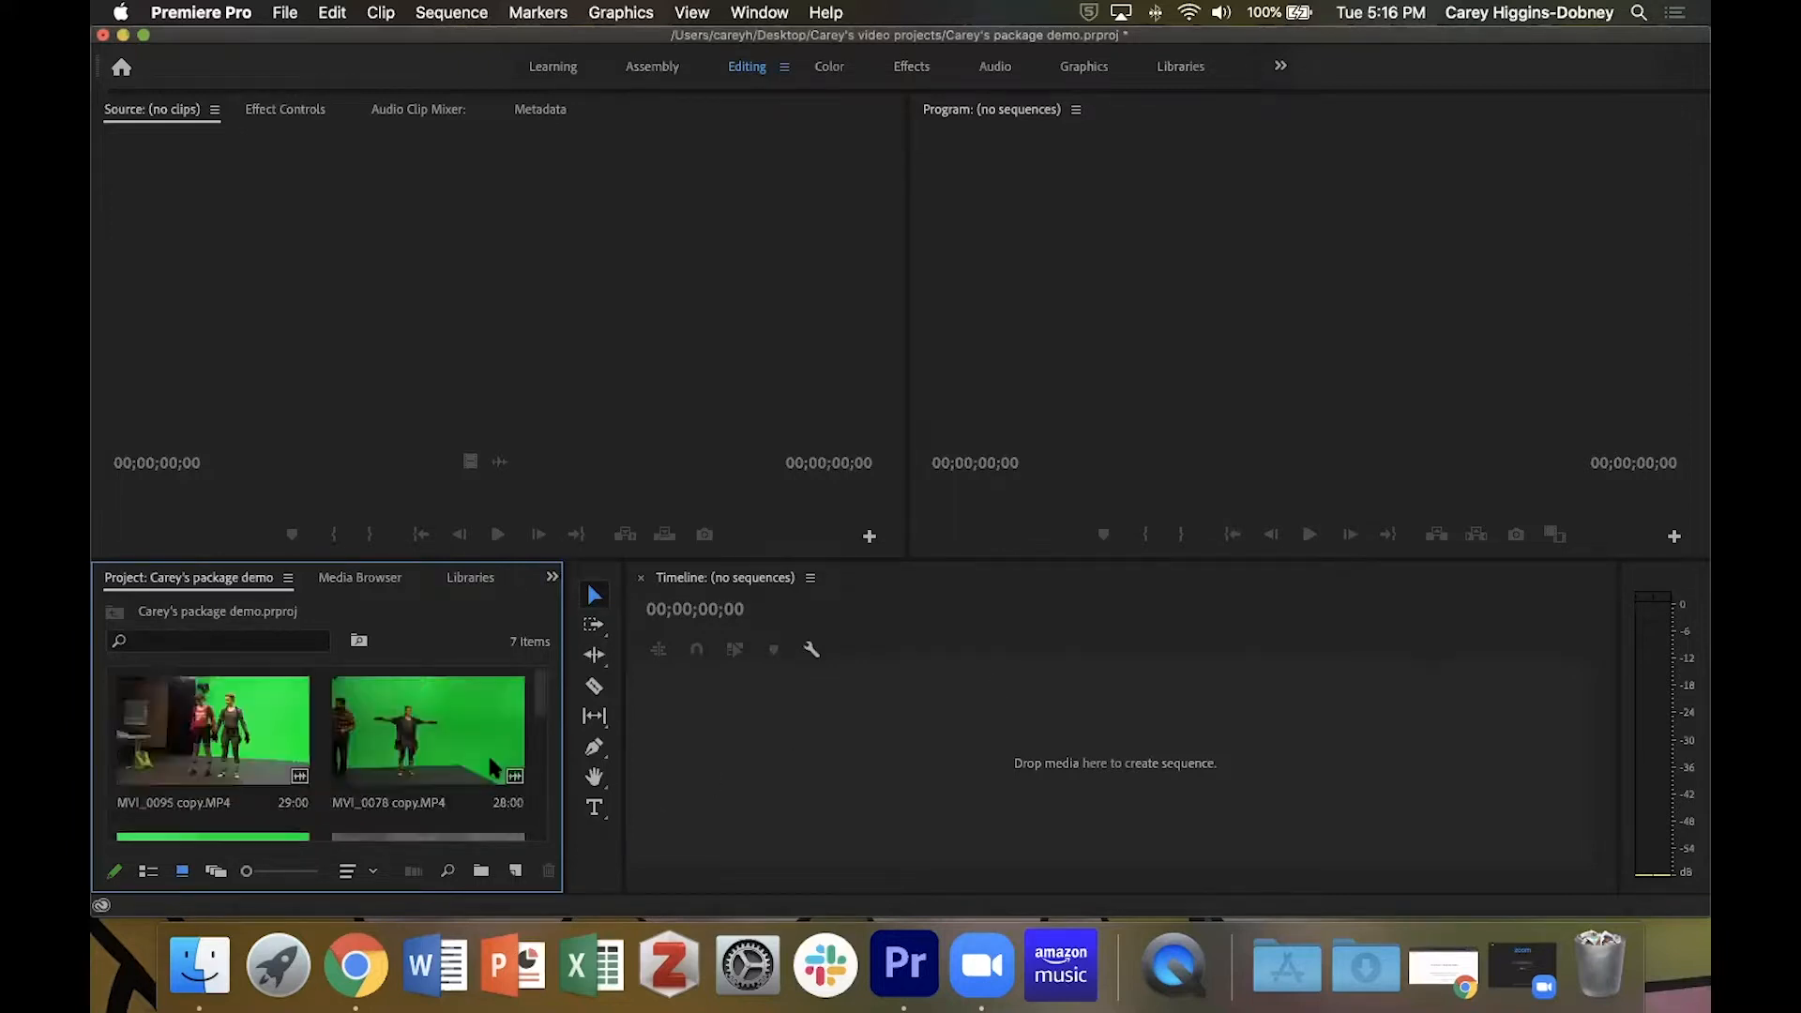
scroll(490, 760, down, 3)
scroll(487, 753, up, 3)
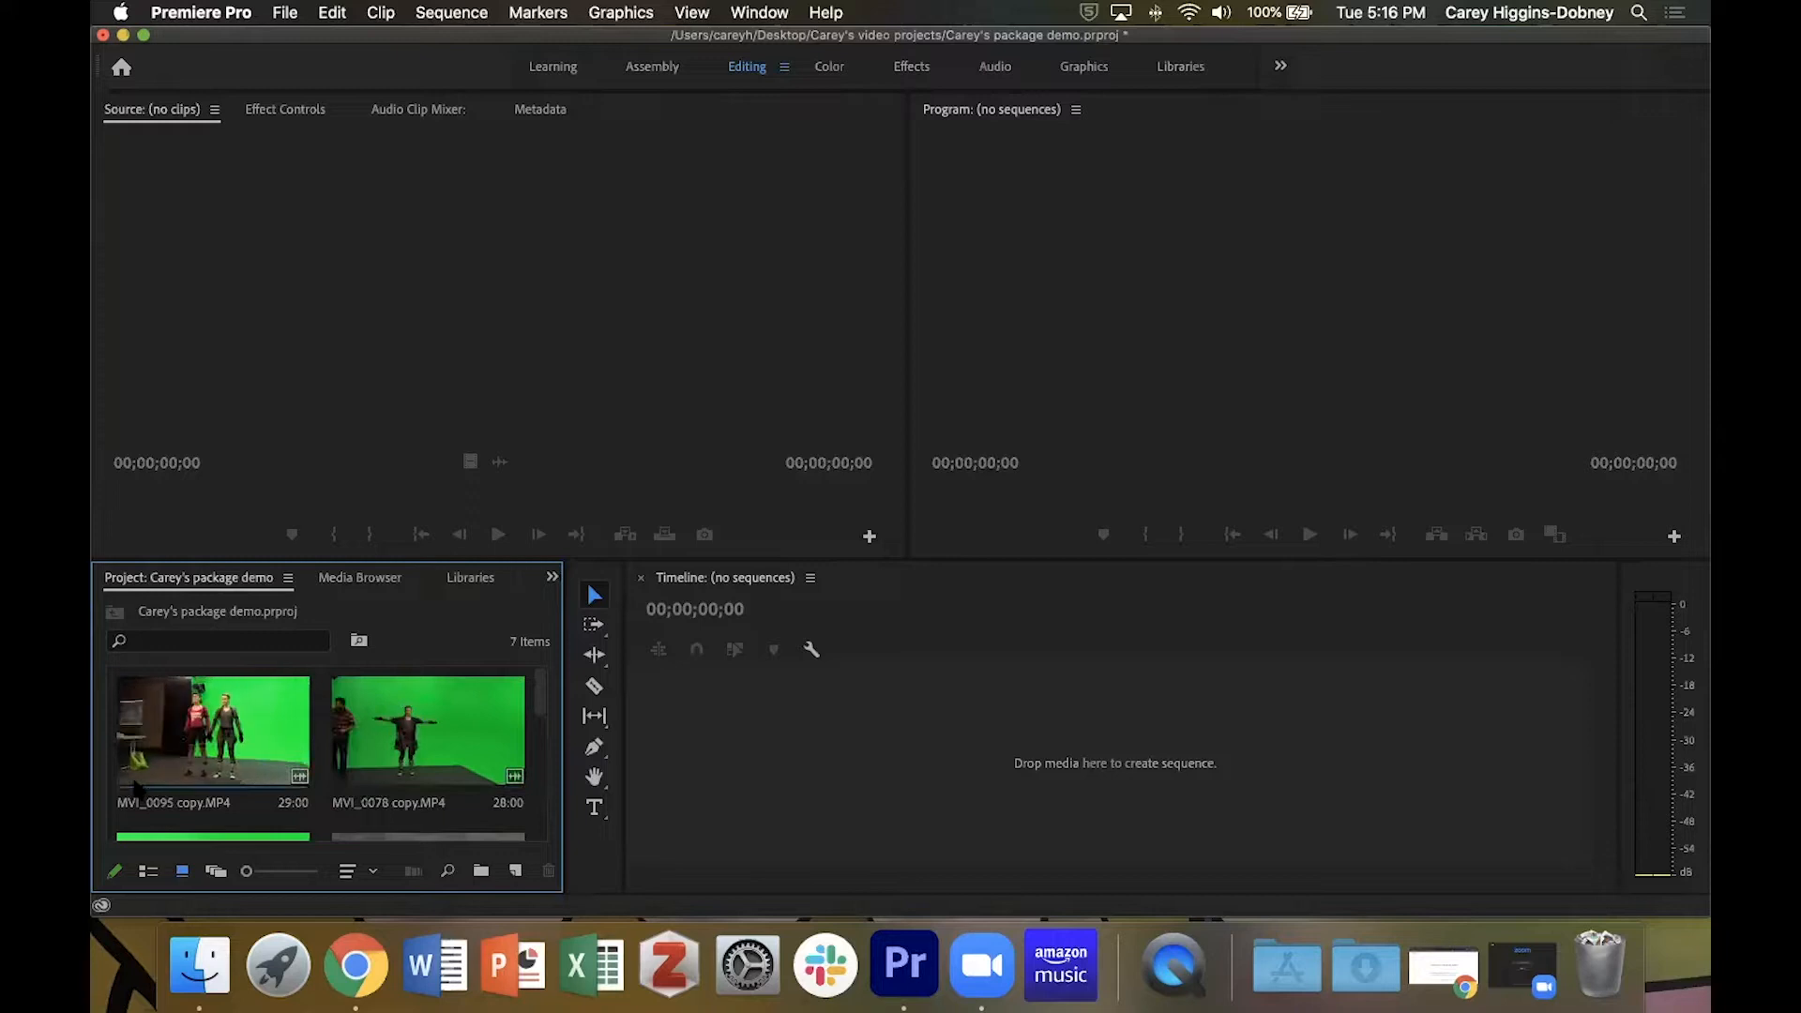
scroll(206, 782, down, 5)
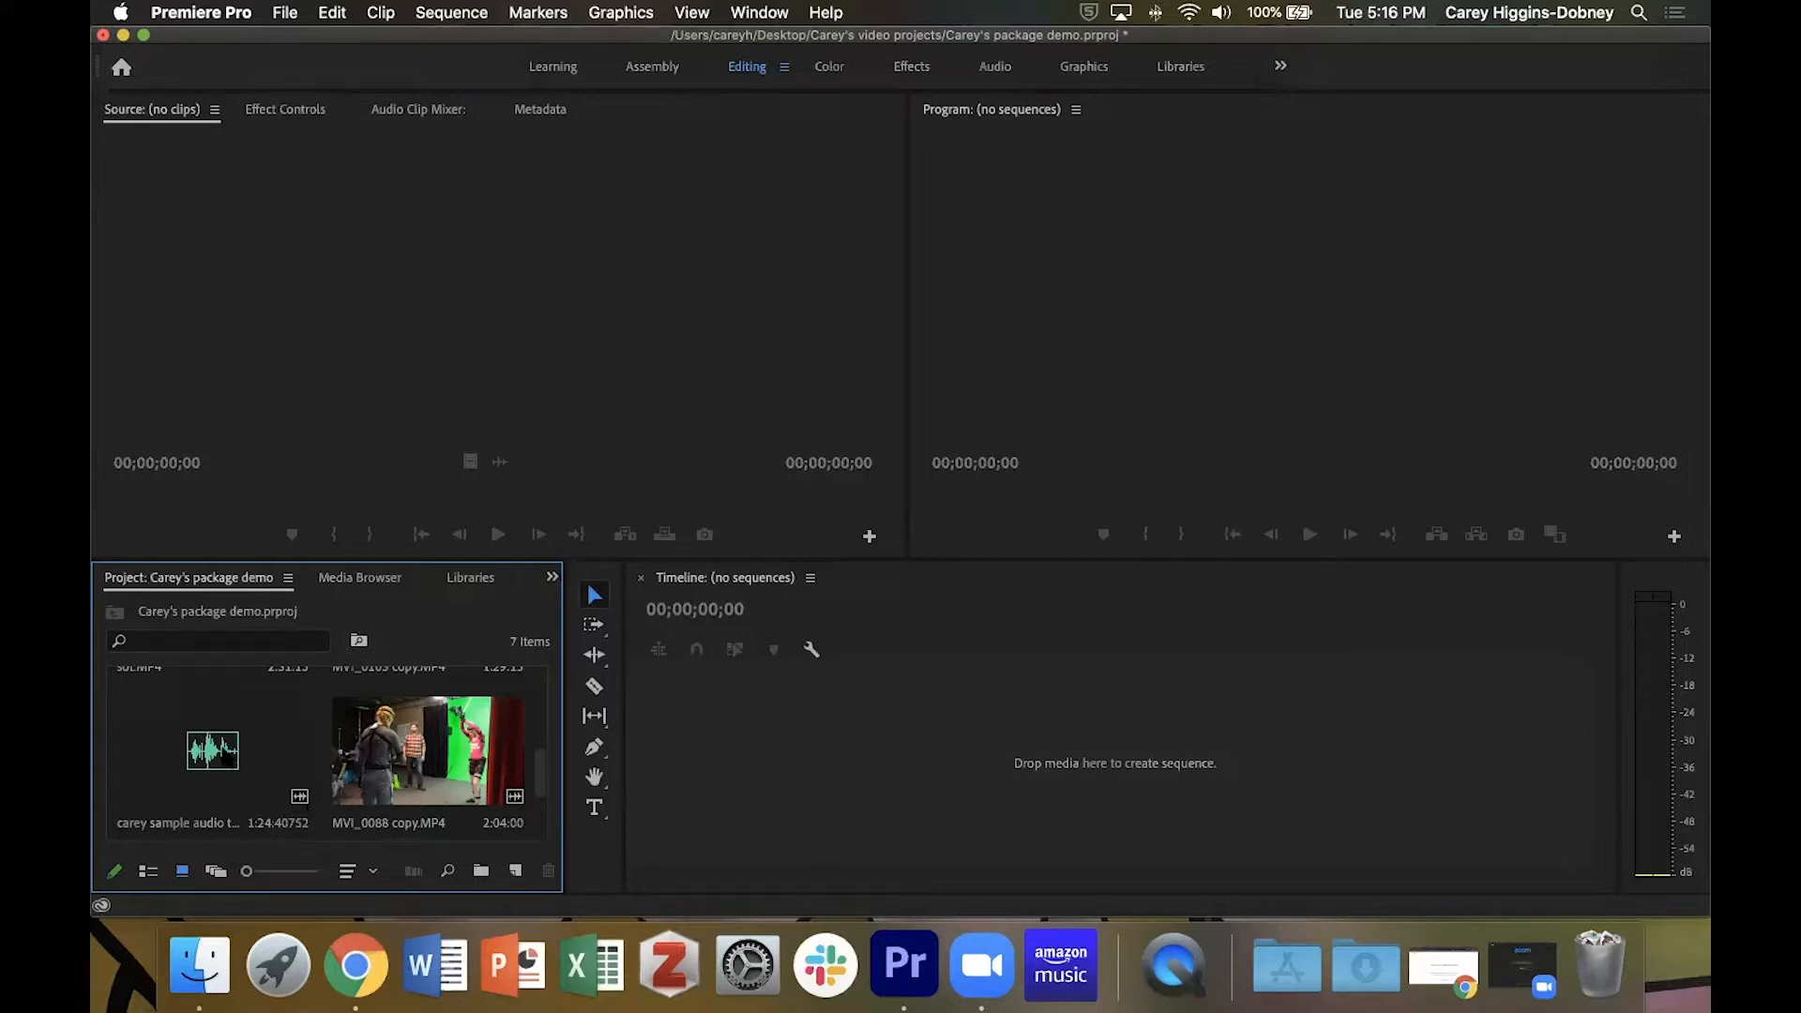
double_click(225, 756)
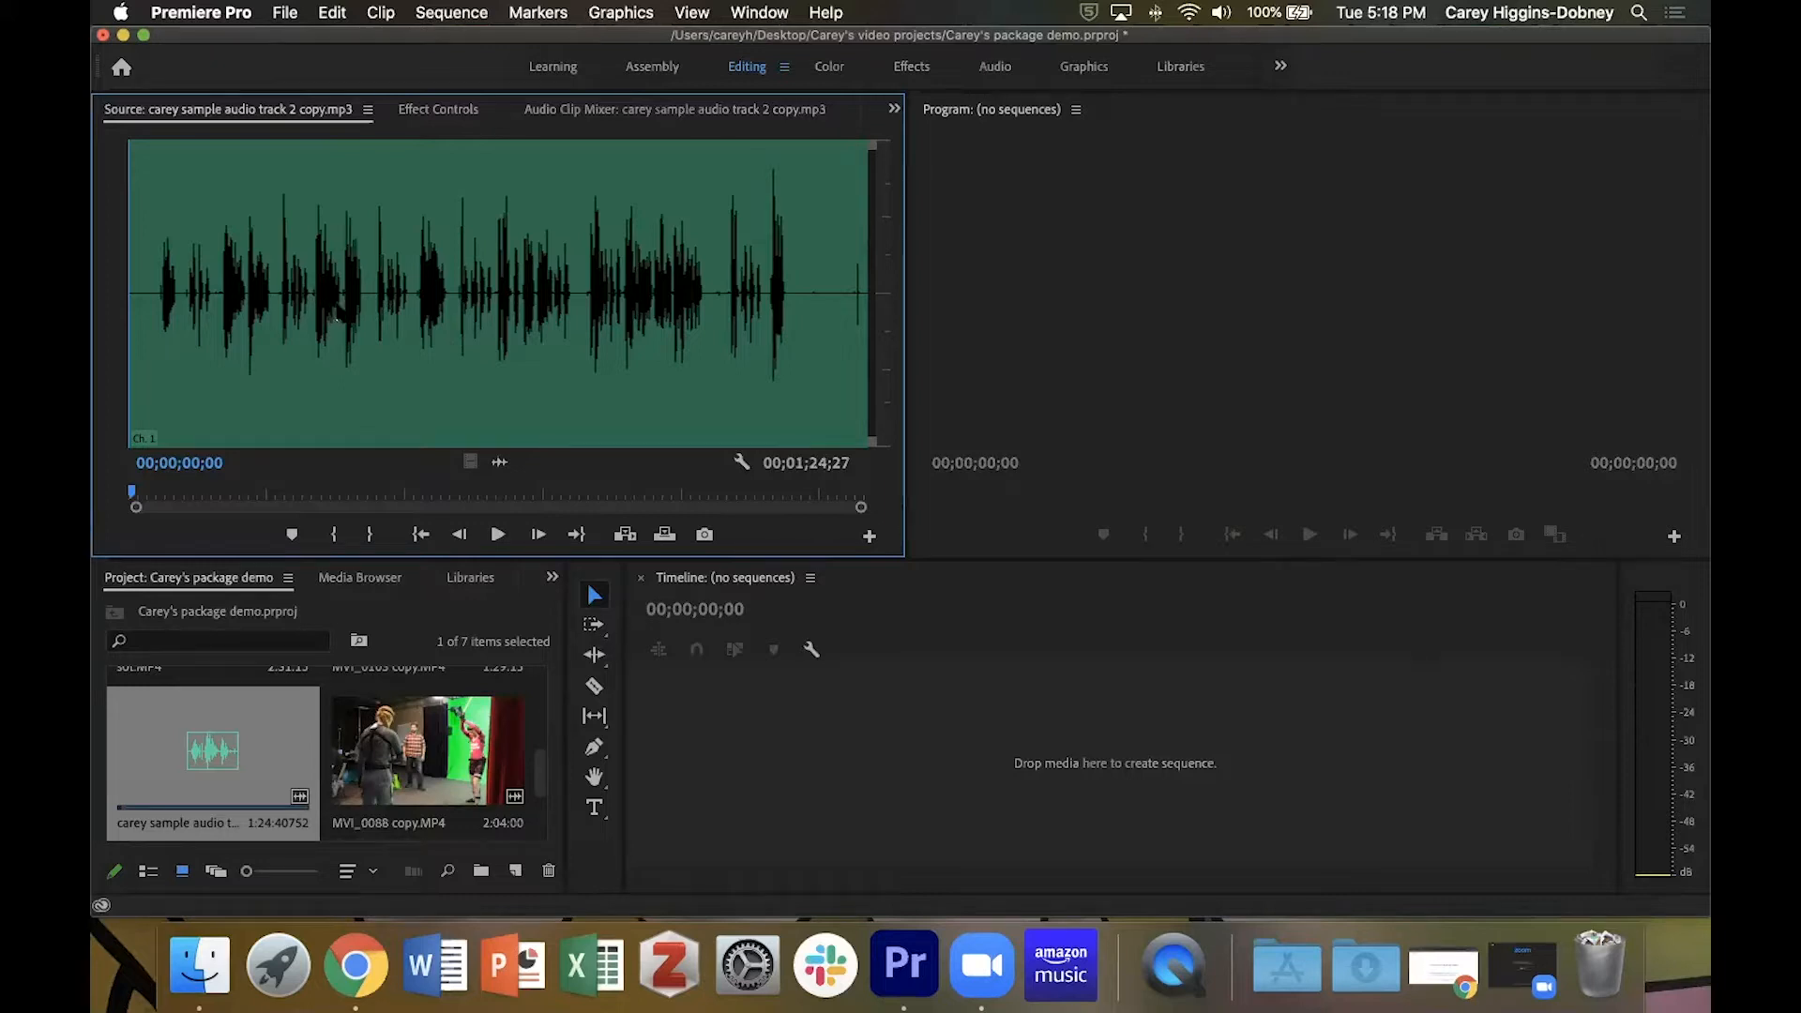
Listen to the opening of the source audio and mark the In point at 00;00;10;08, just before the narration take.
key(=)
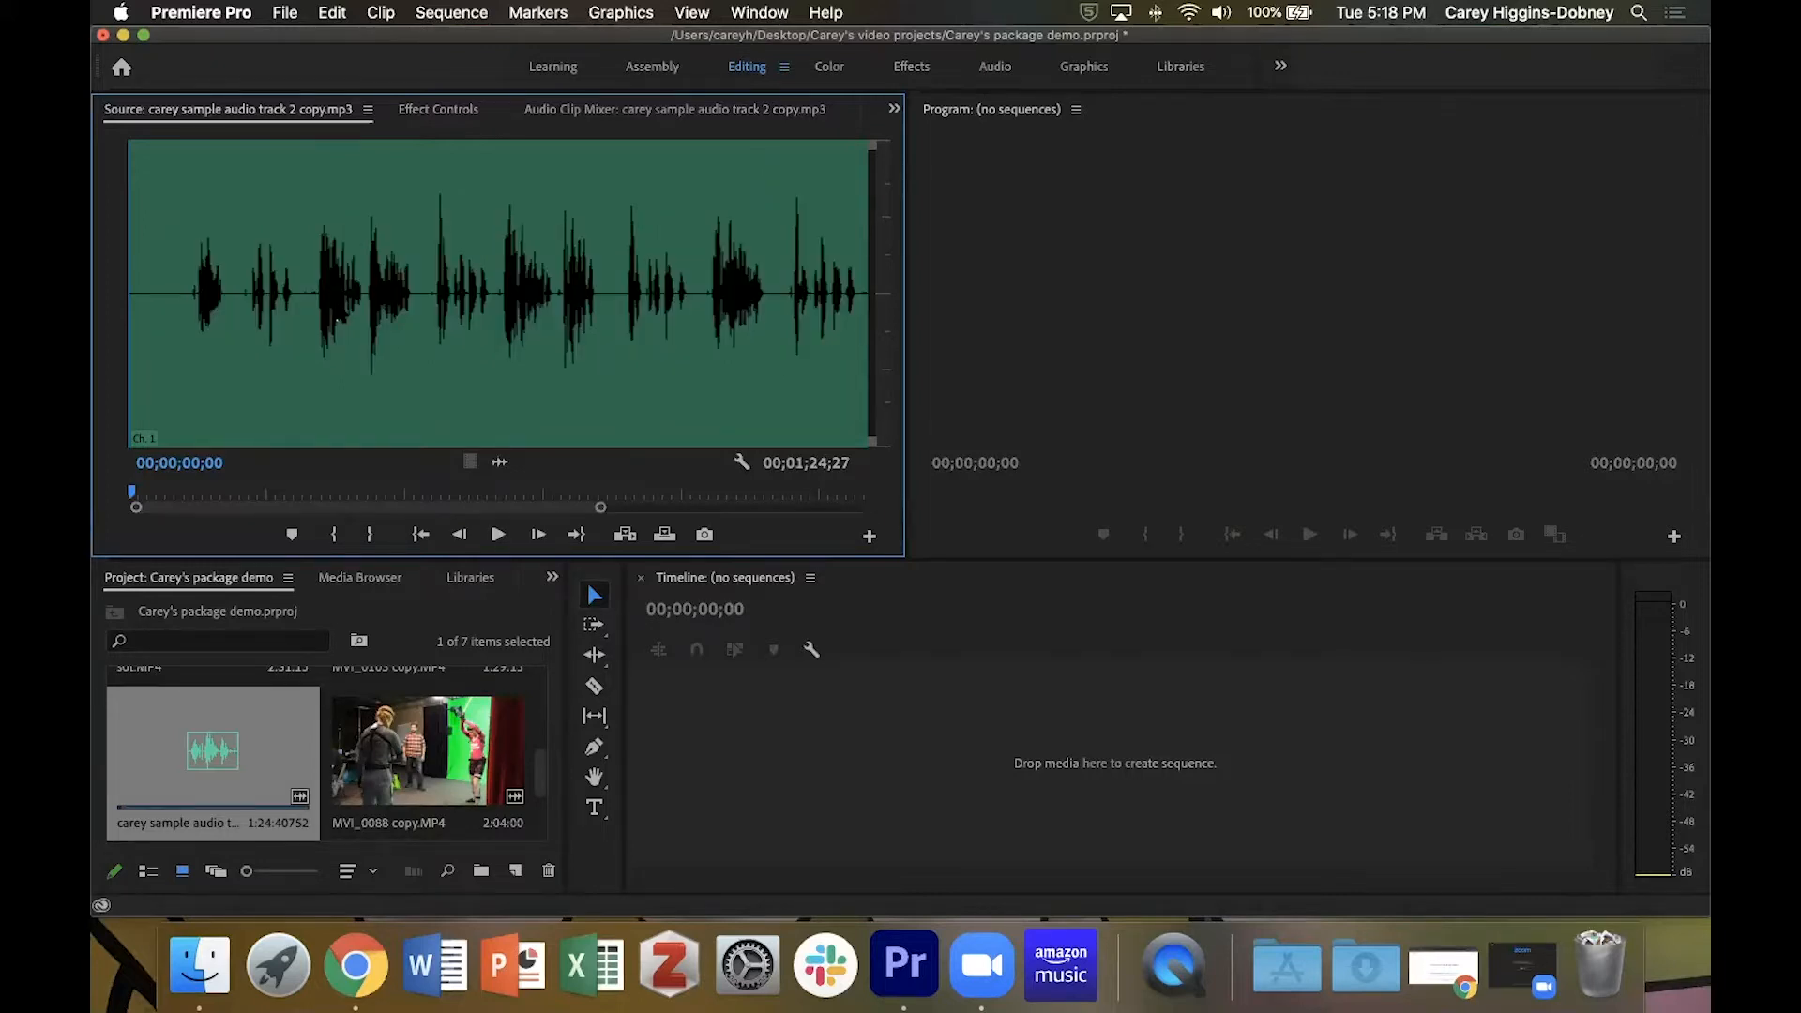
key(minus)
key(=)
key(space)
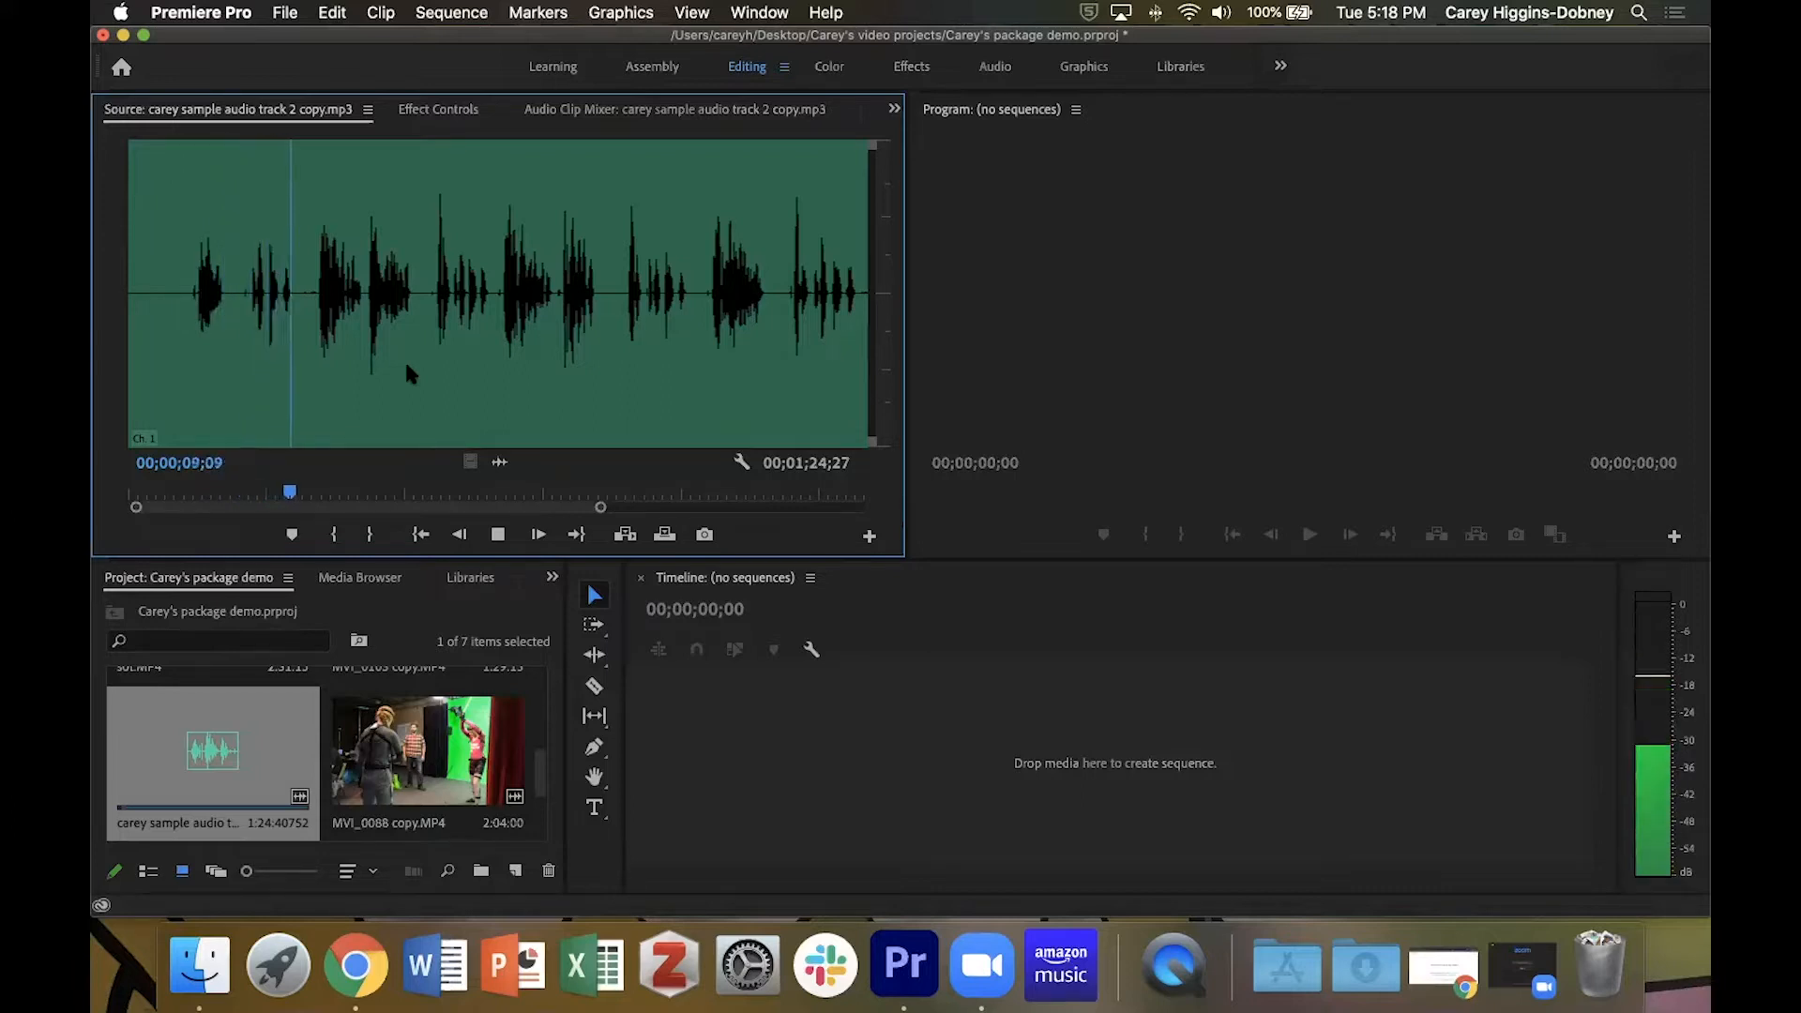
key(space)
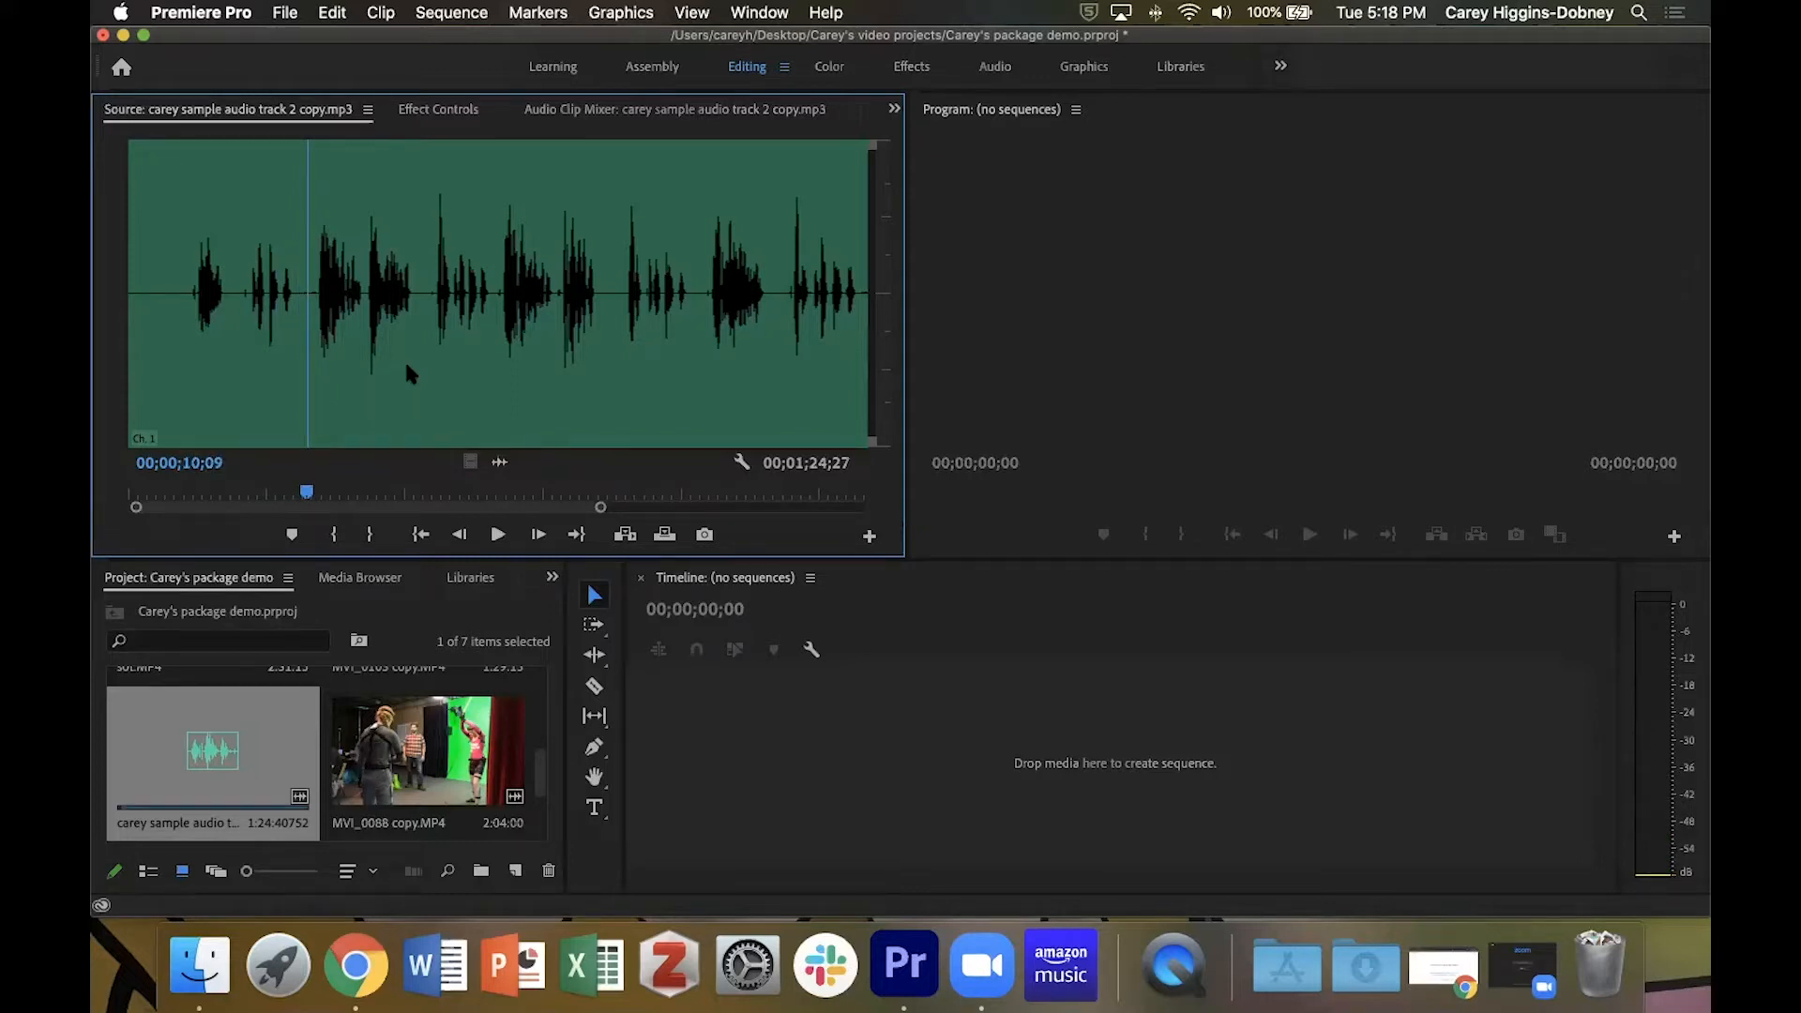
key(Left)
key(Left)
key(Left)
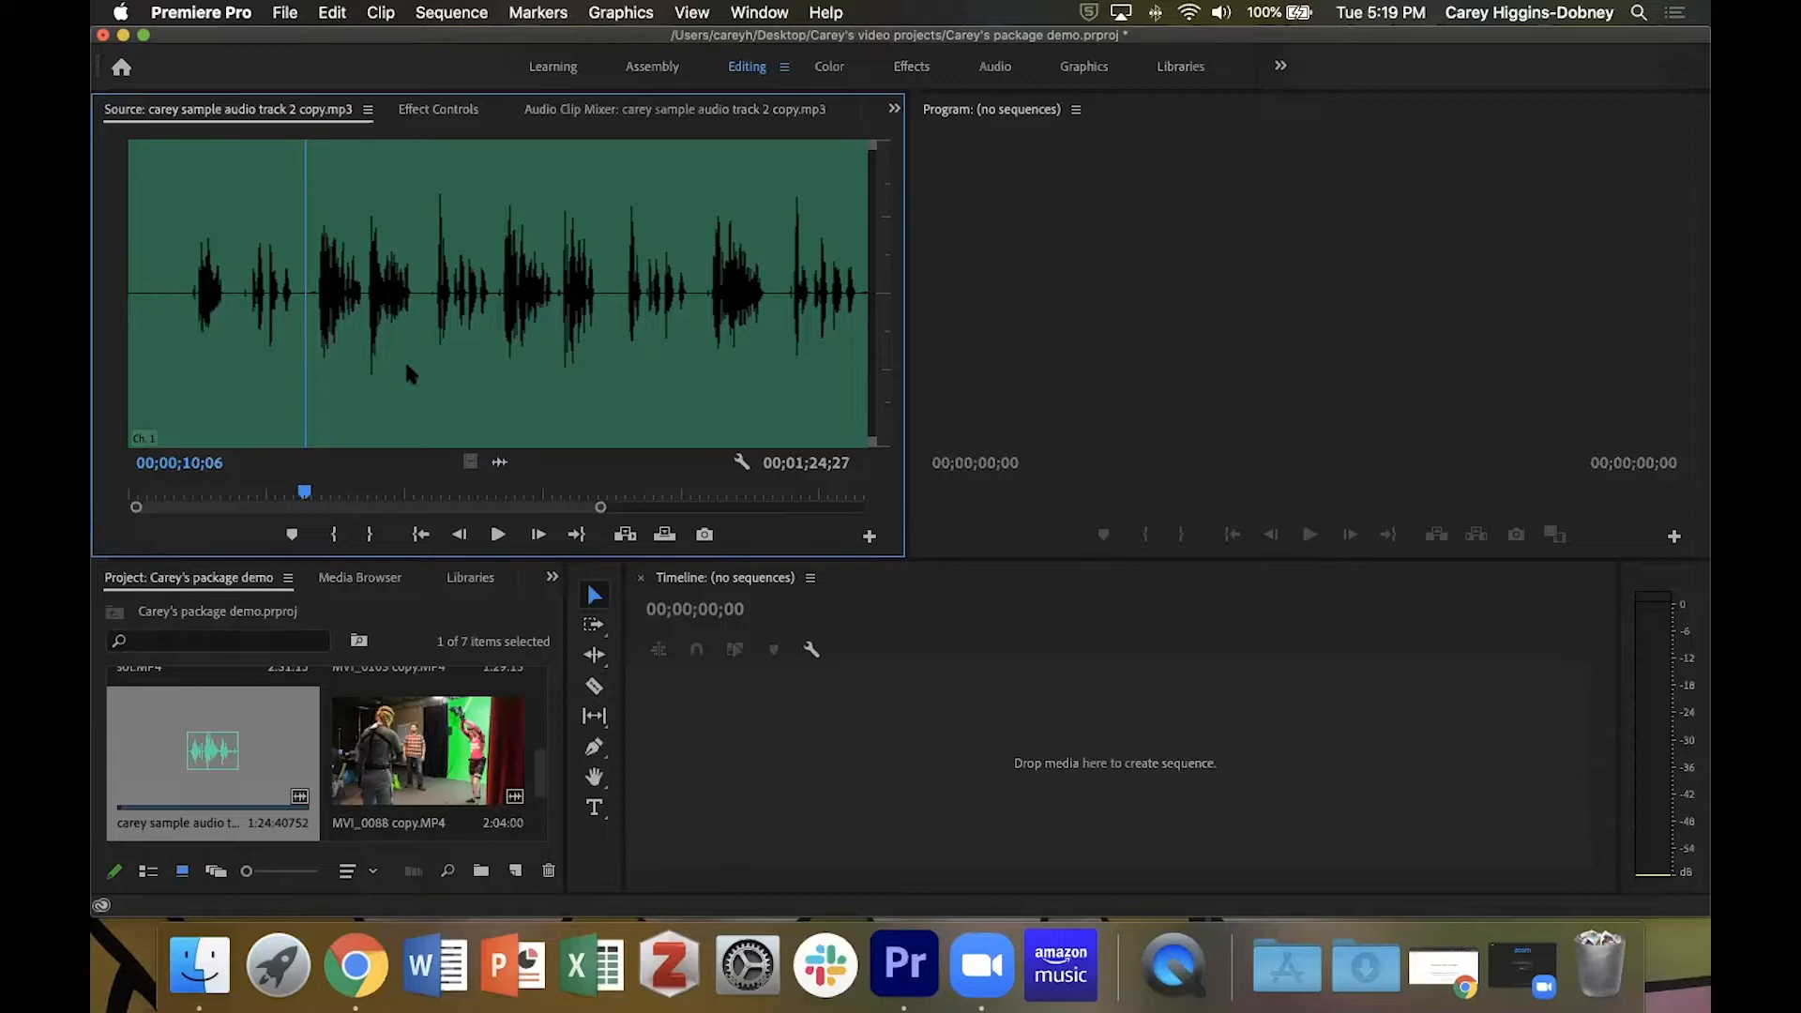
key(Right)
key(Right)
key(i)
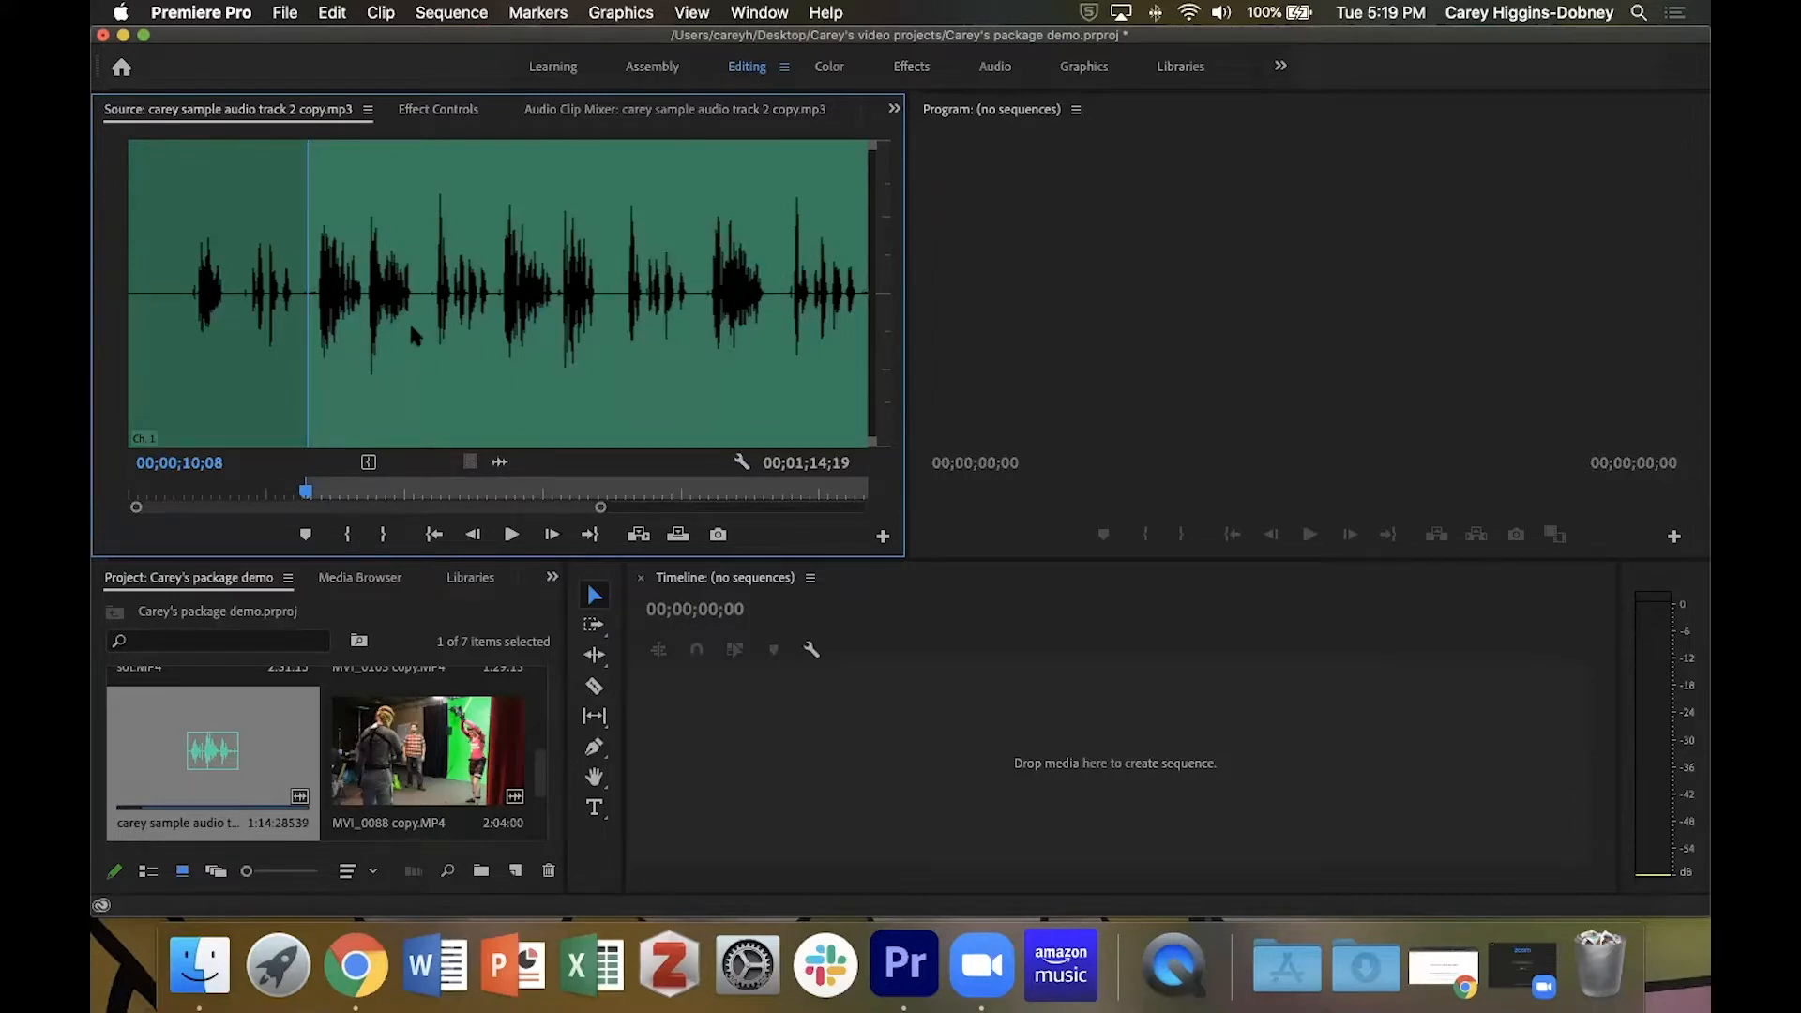
Play the narration take and mark the Out point at 00;00;16;10, in the pause right after its last word.
key(space)
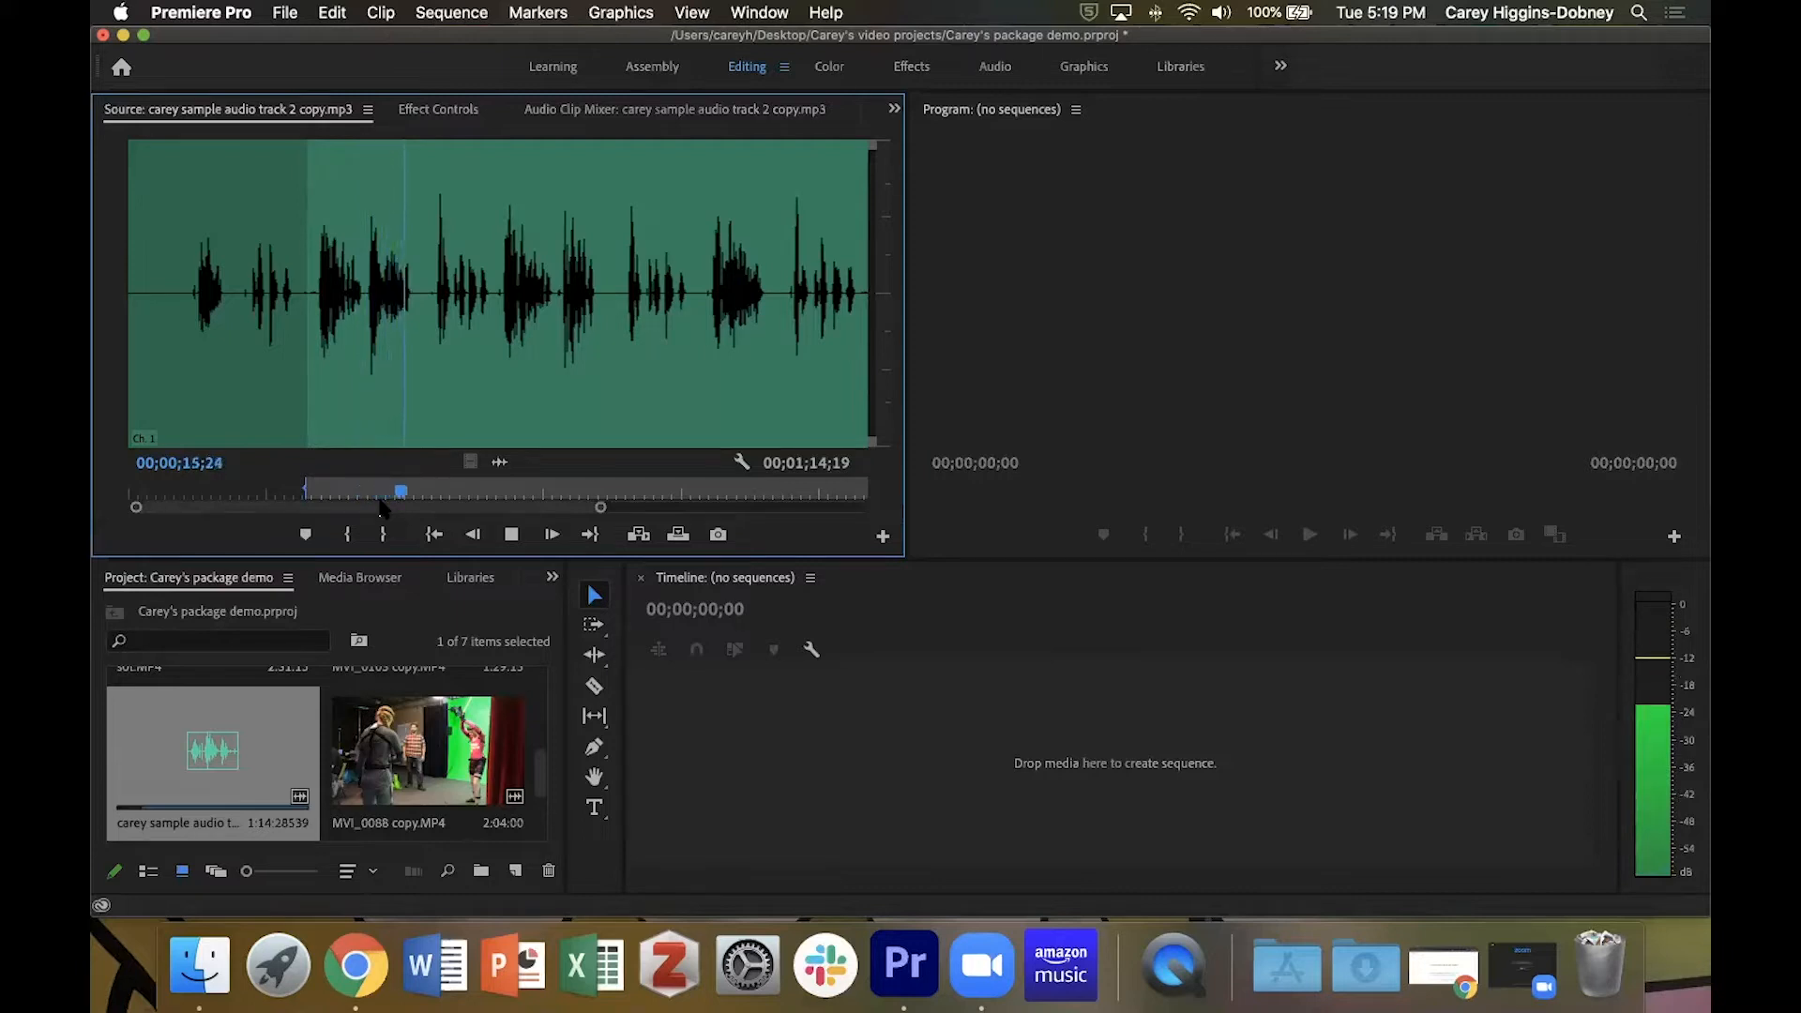
key(space)
key(Left)
key(Left)
key(Left)
key(Left)
key(Left)
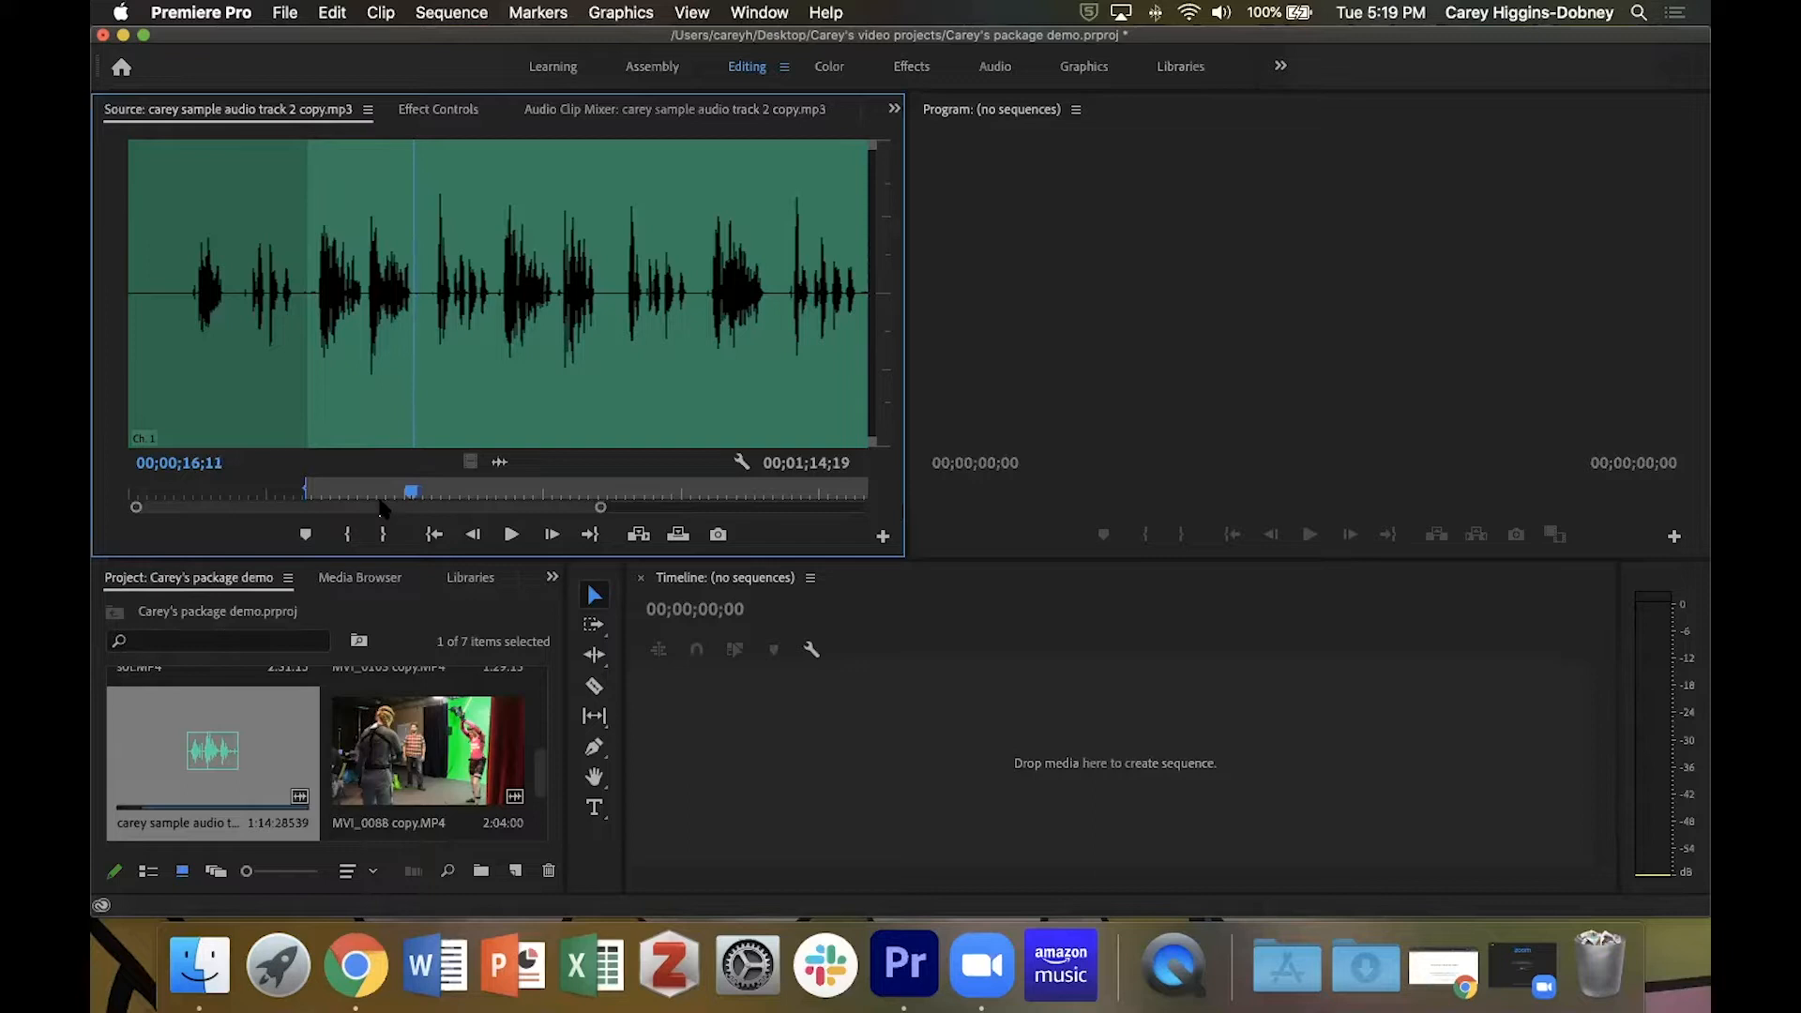
key(equal)
key(equal)
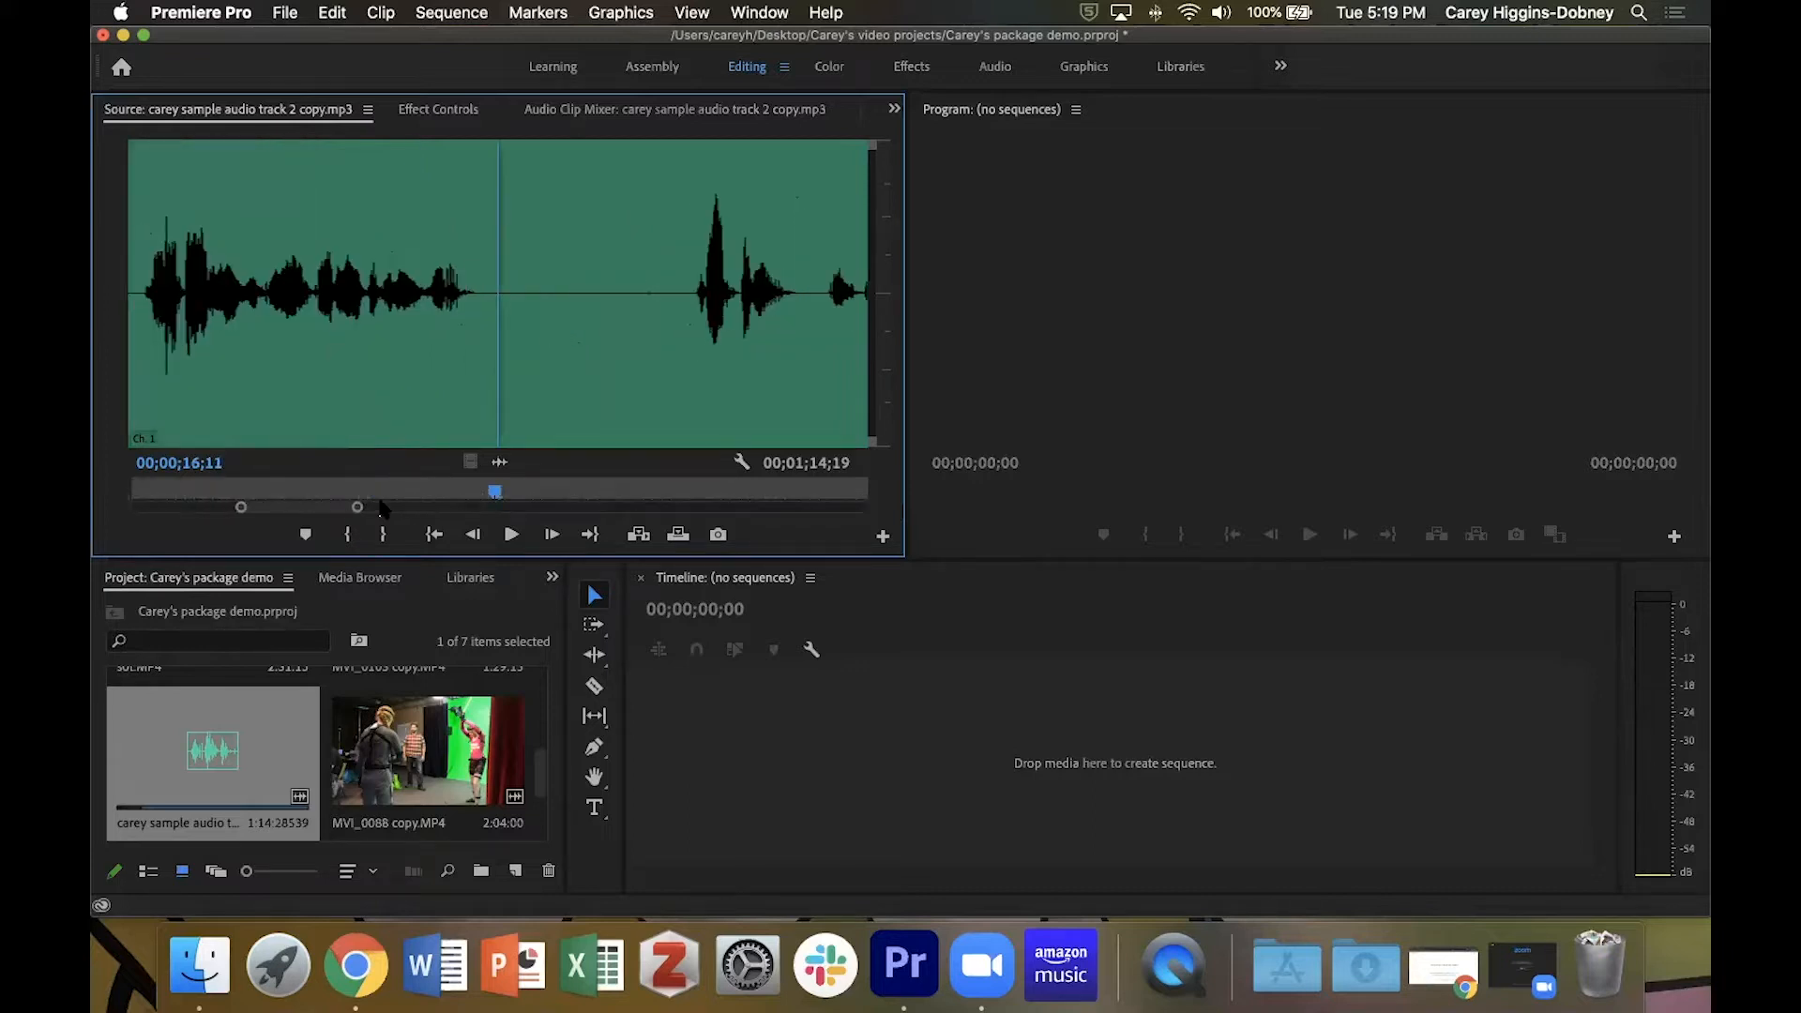
key(Left)
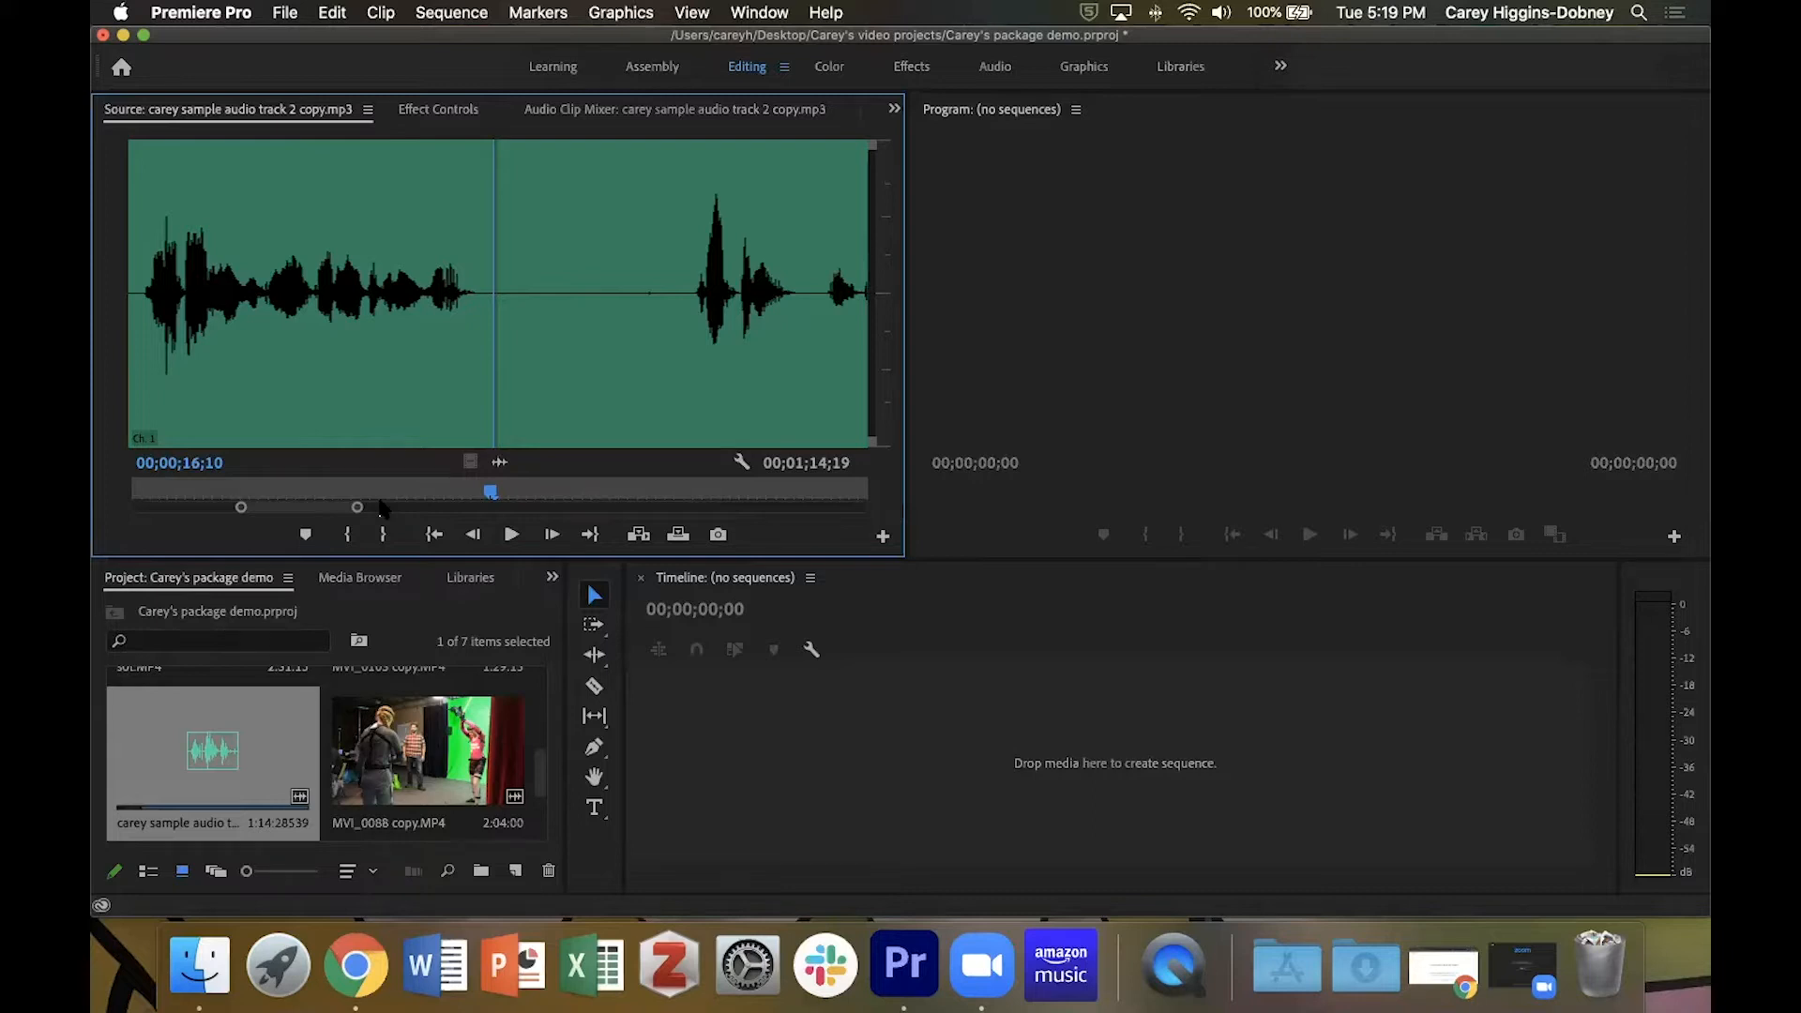
key(o)
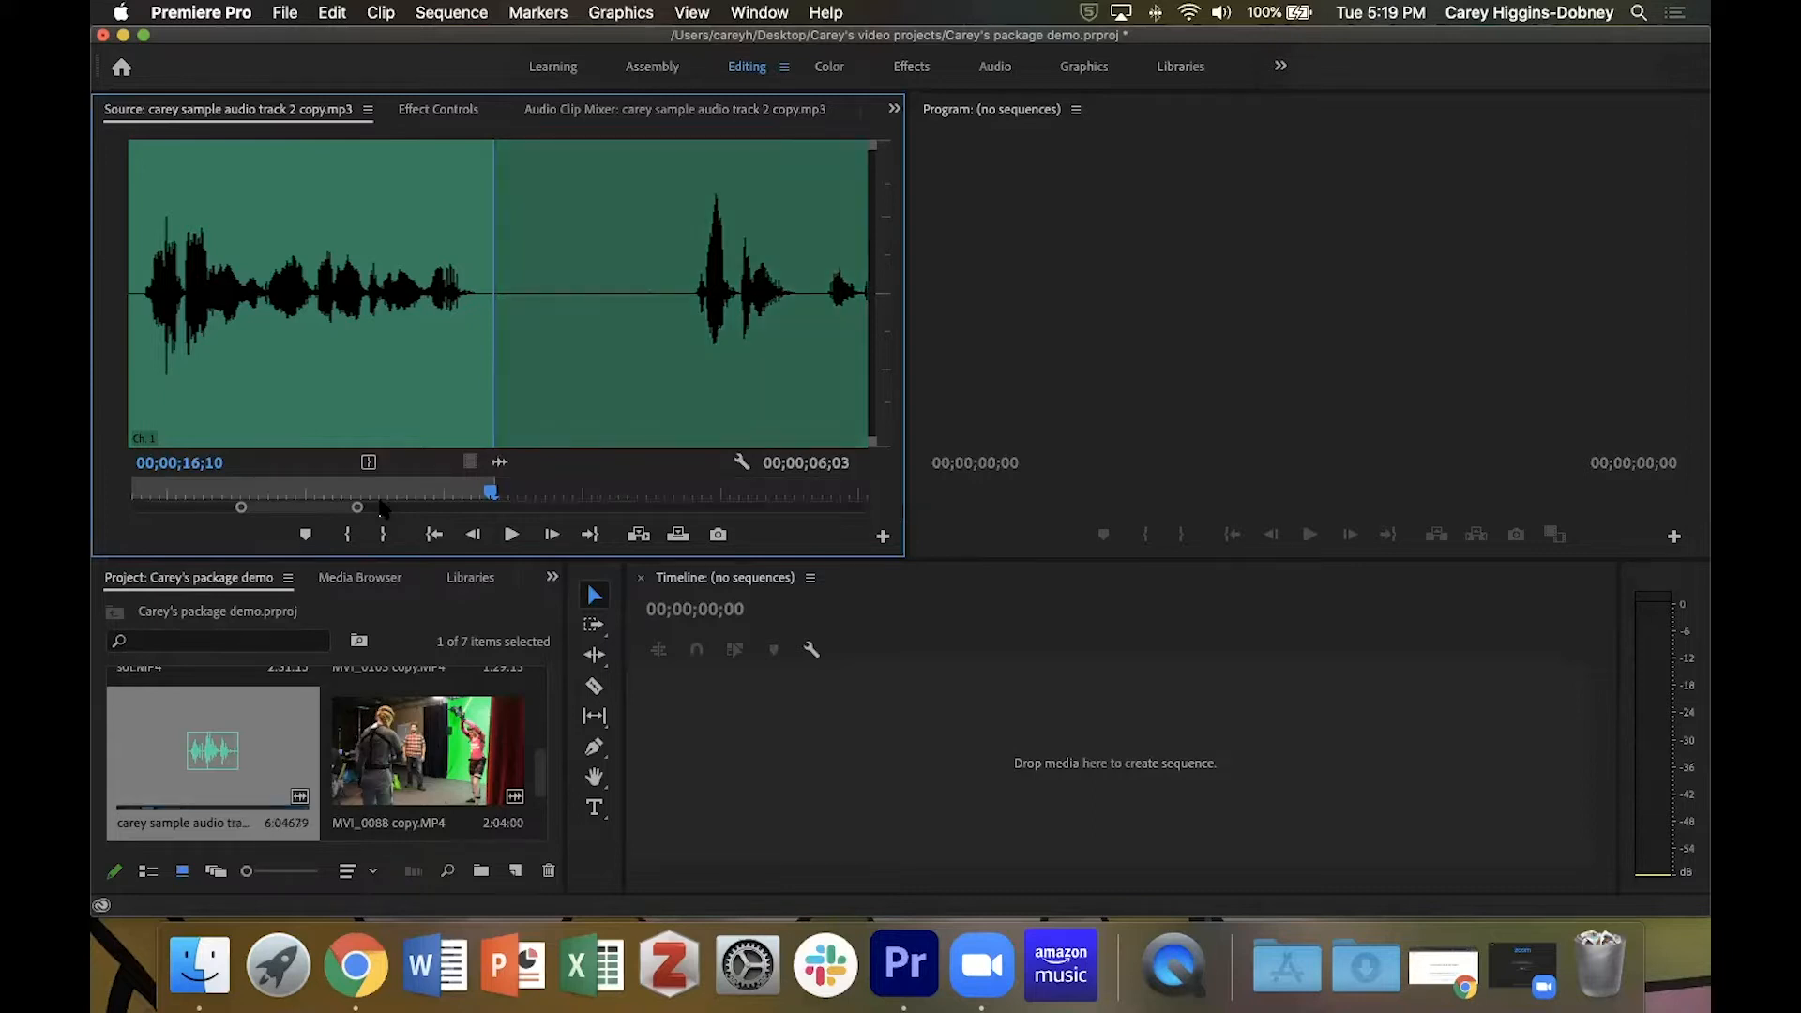
Place the marked narration segment in the empty timeline as a new sequence on track A1 and play it through.
key(minus)
key(minus)
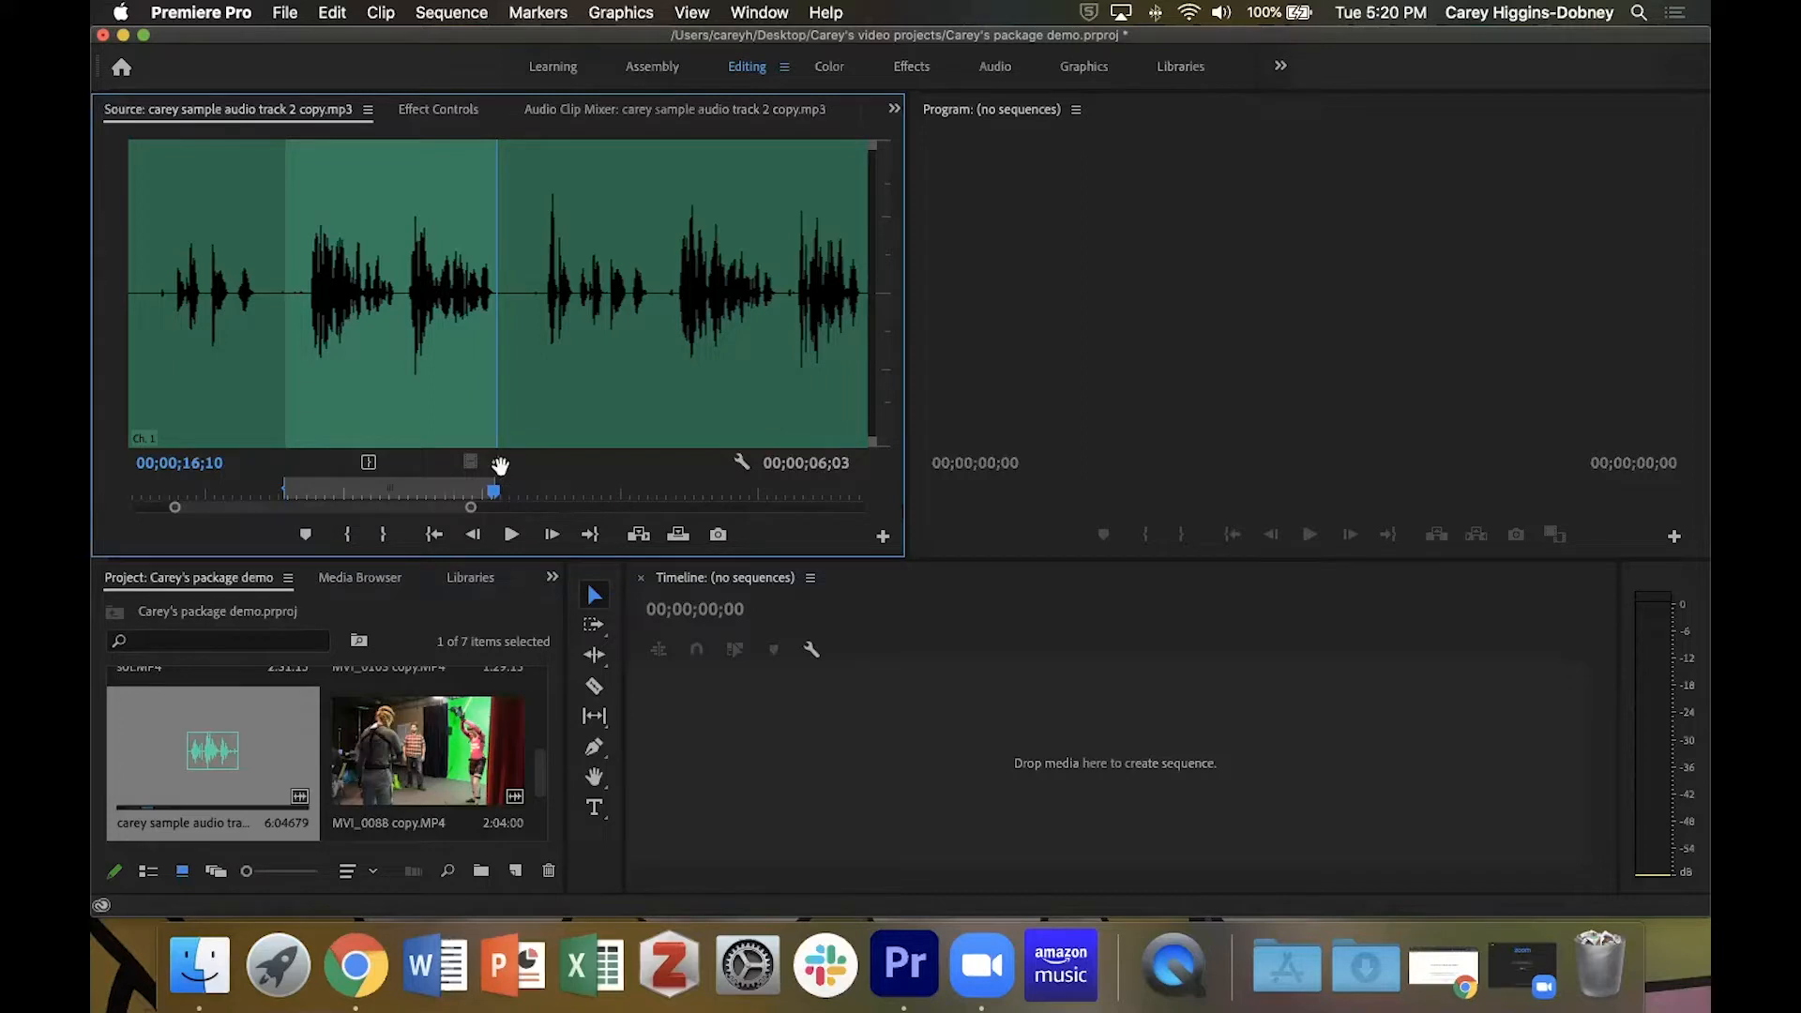
drag(500, 466, 731, 776)
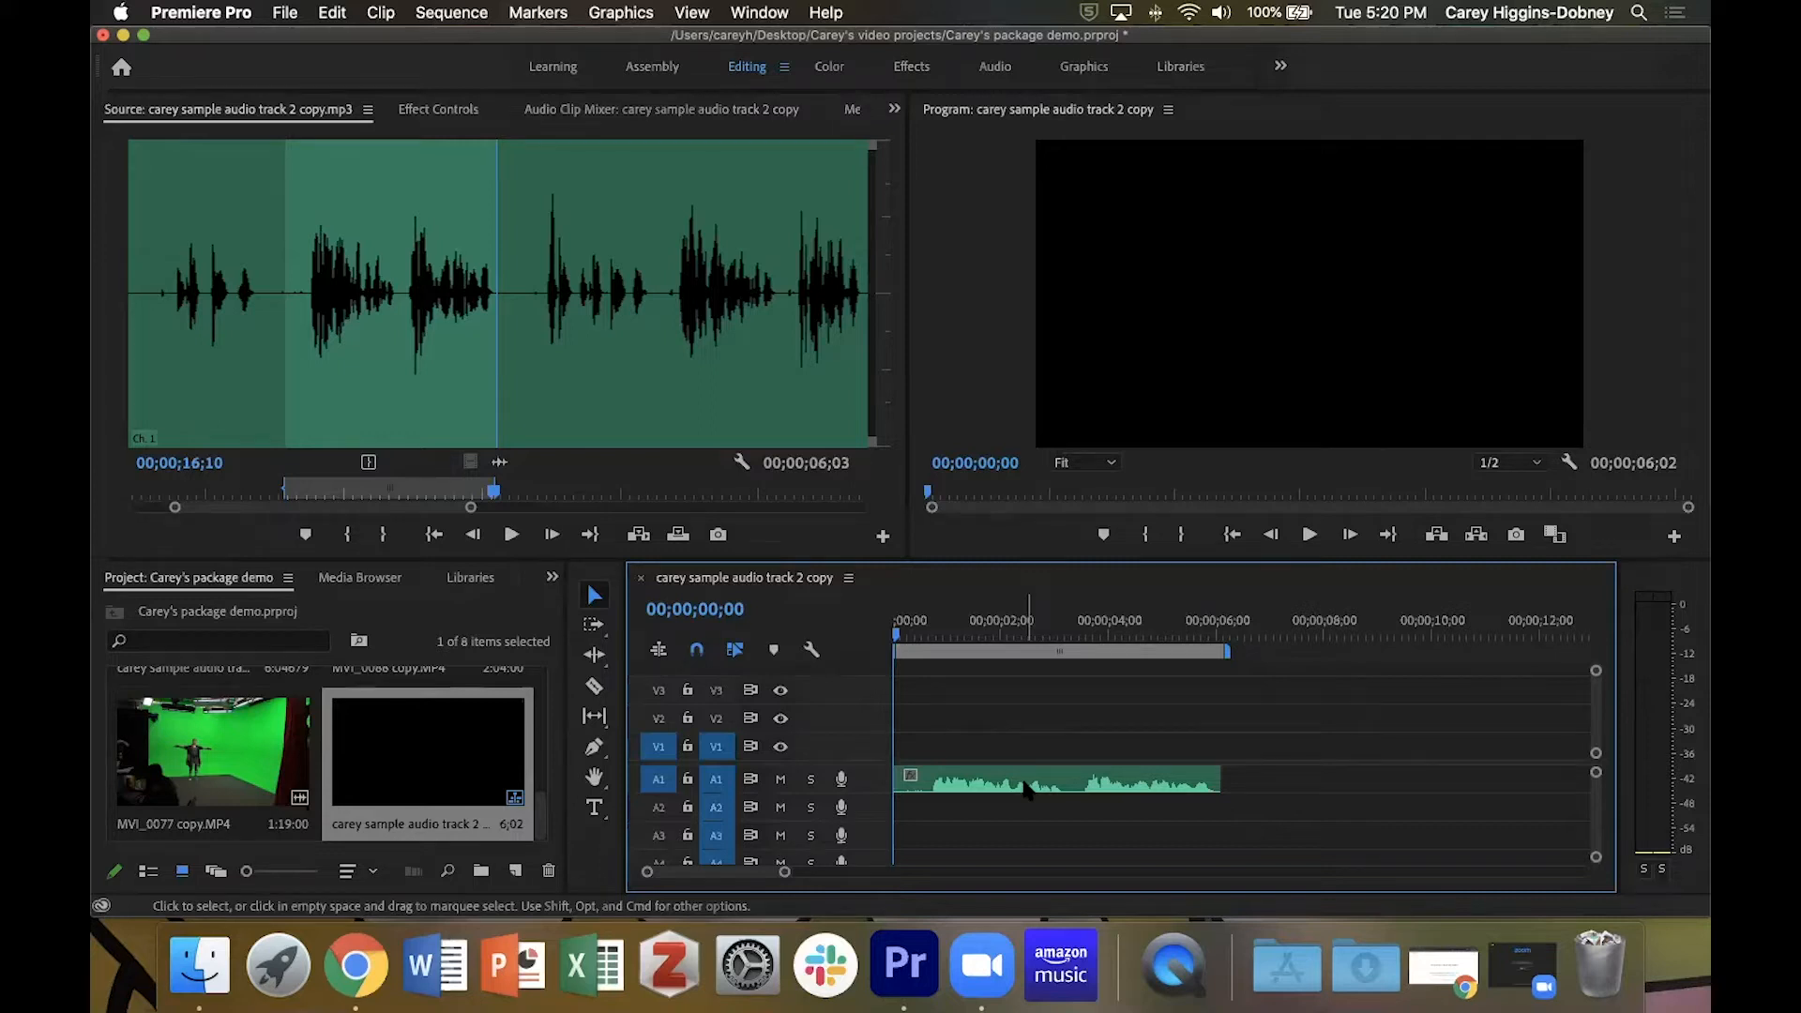
key(space)
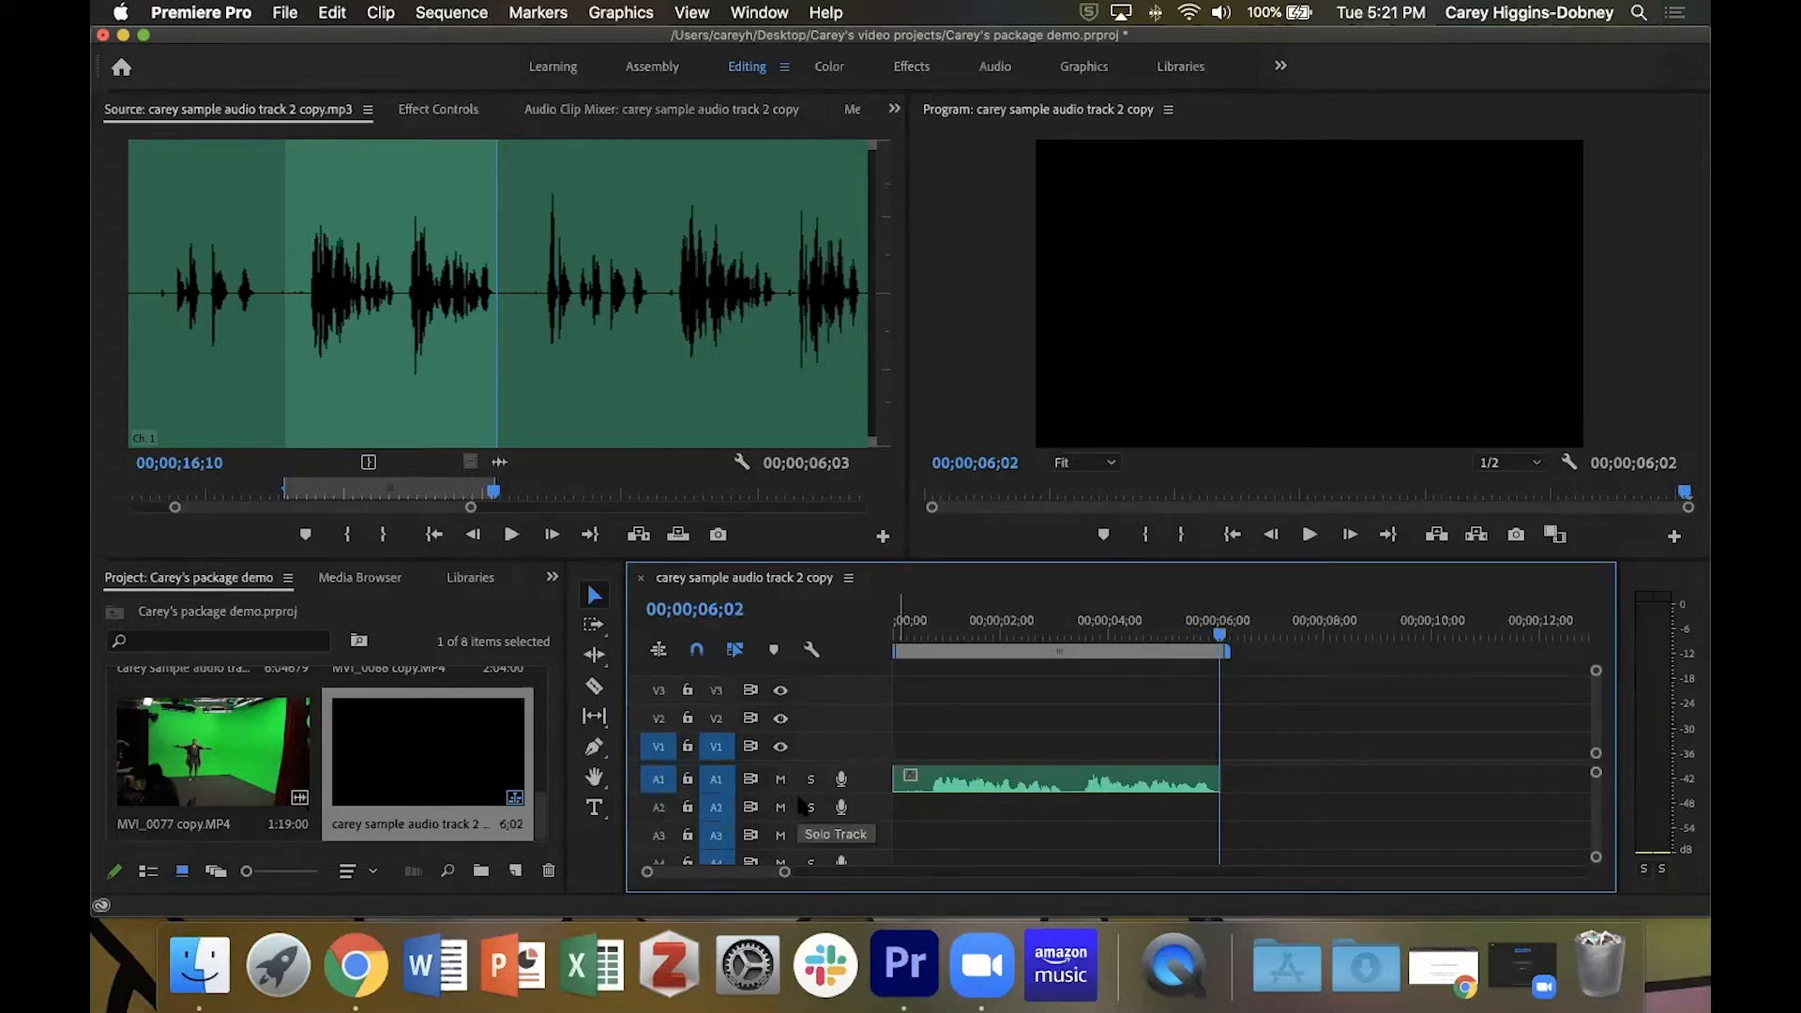
Try patching source audio channel A1 to timeline track A2, and route it back to track A1.
click(660, 750)
click(659, 748)
click(664, 812)
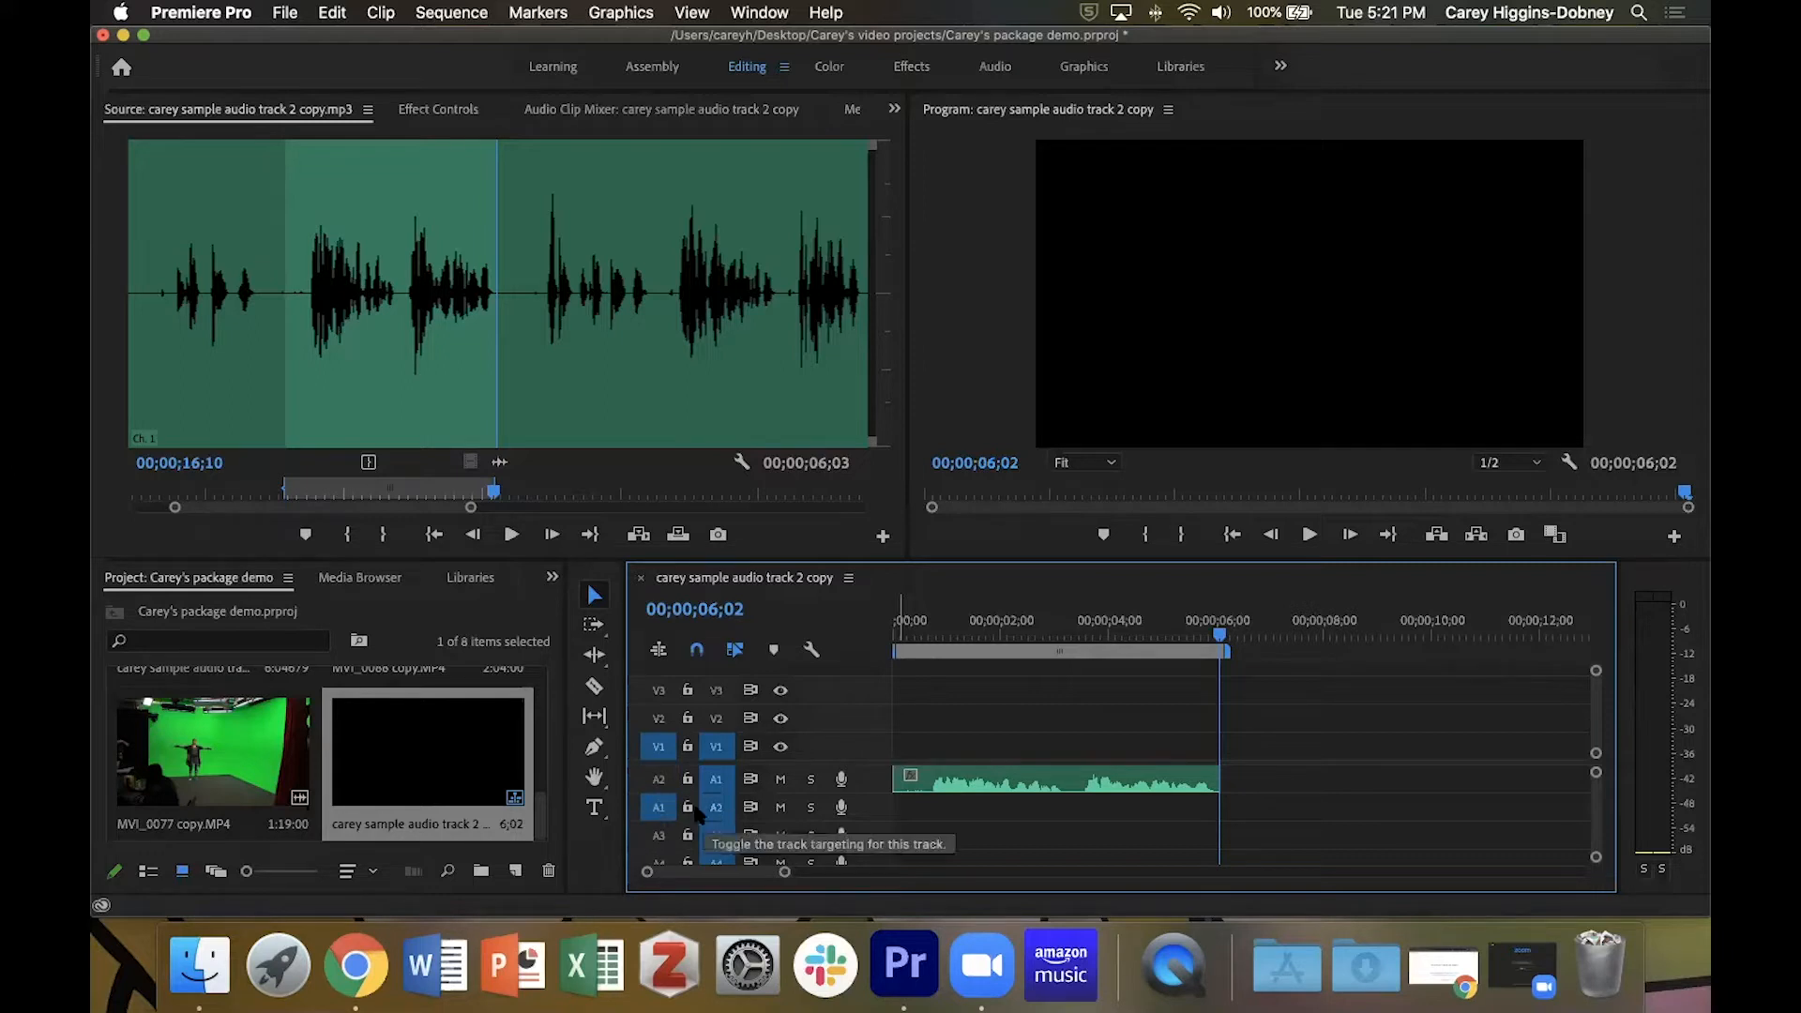
click(658, 838)
click(661, 859)
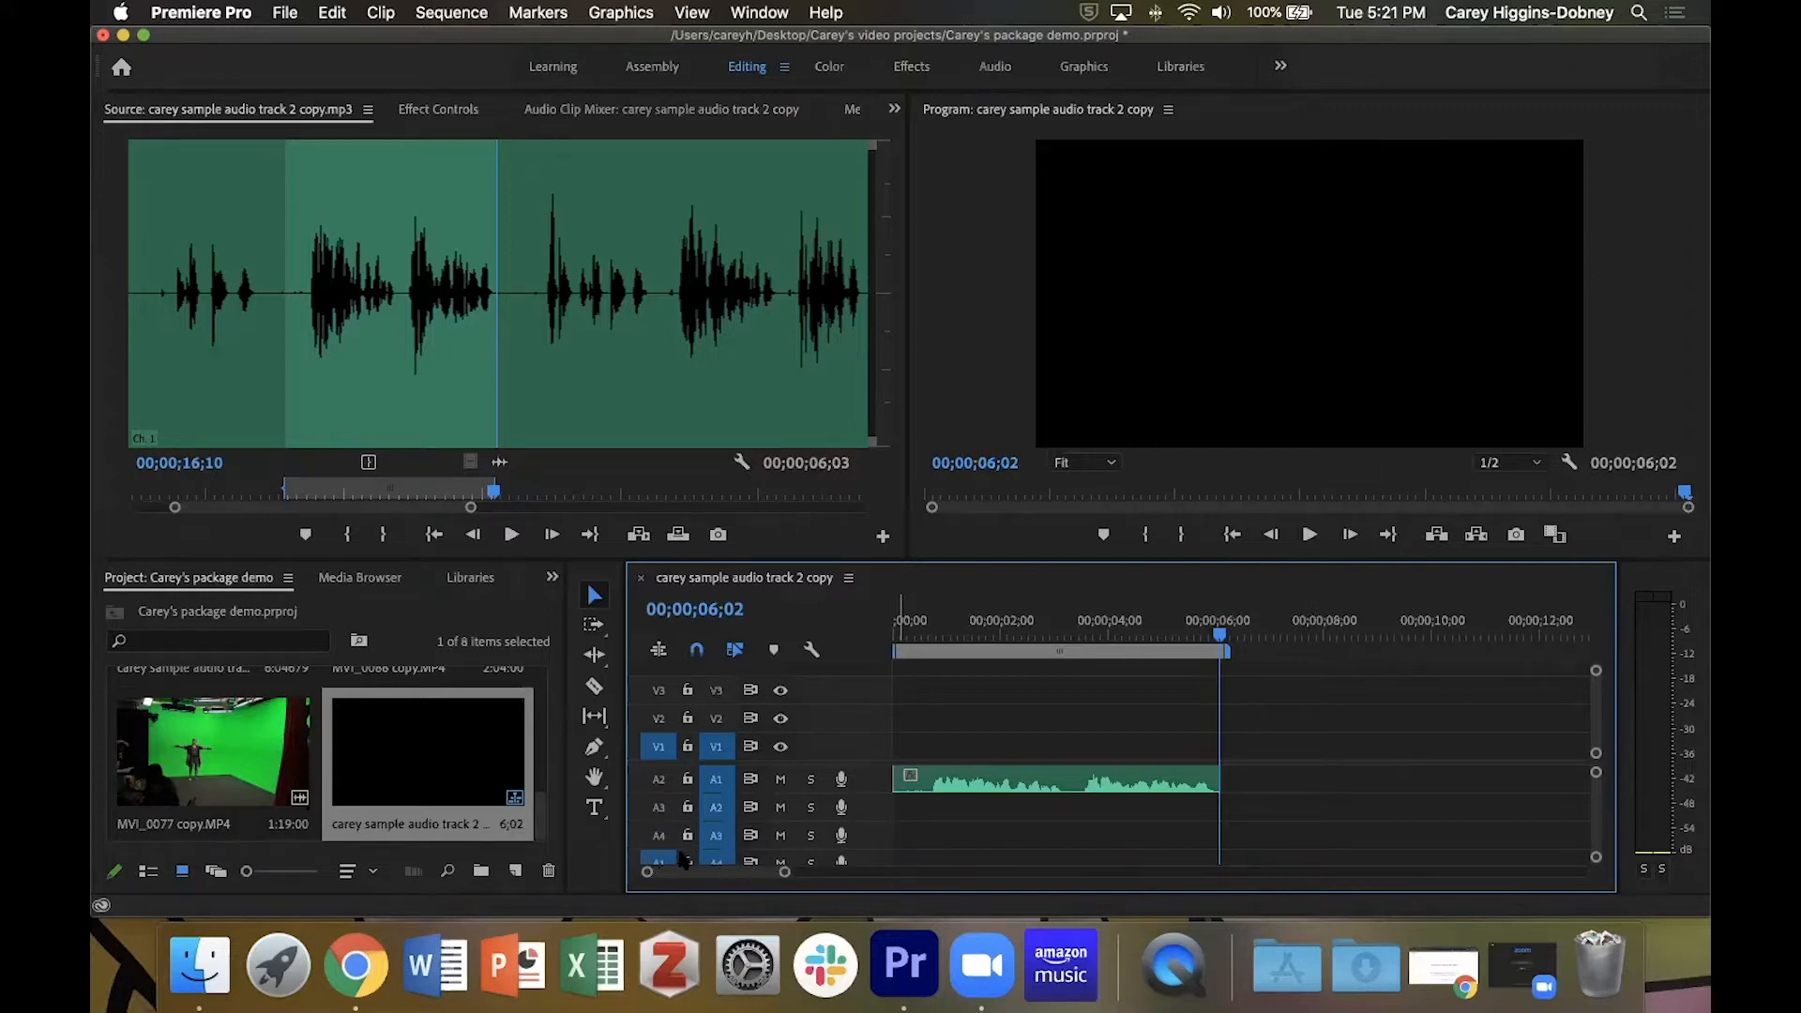
click(658, 776)
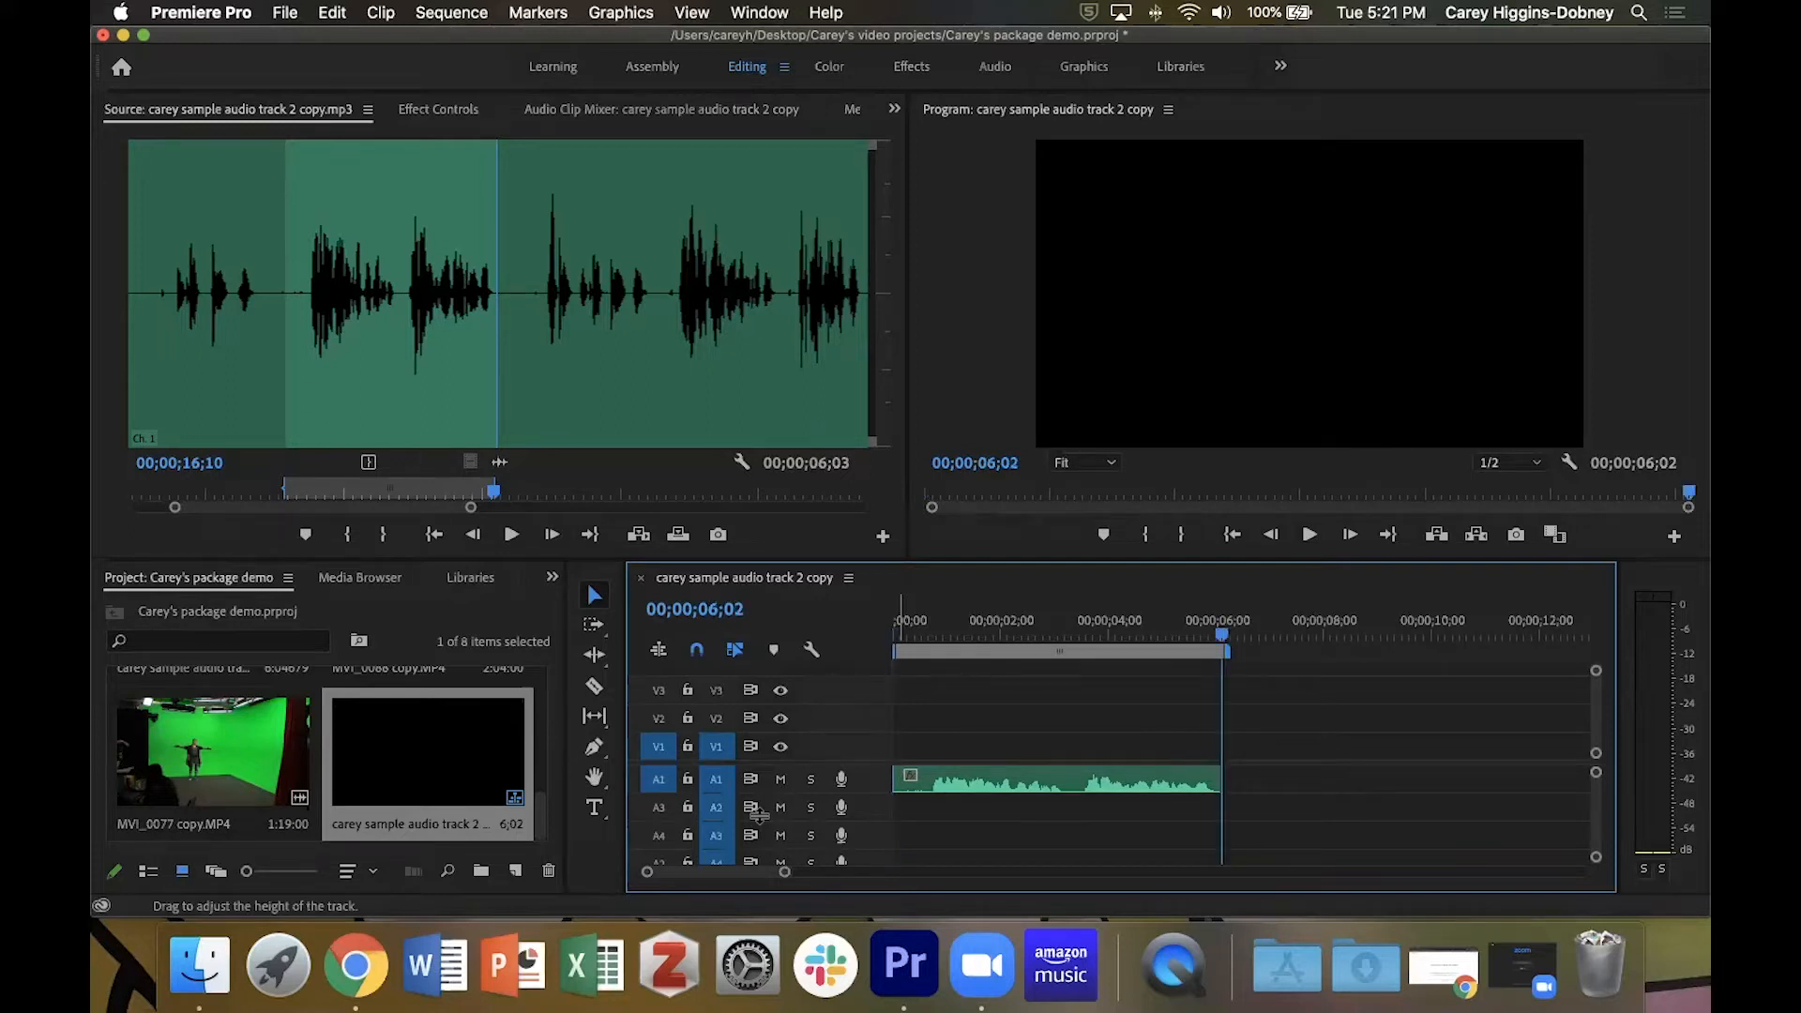
Move the source audio playhead to 00;00;21;01 and clear the clip's In and Out points.
click(656, 488)
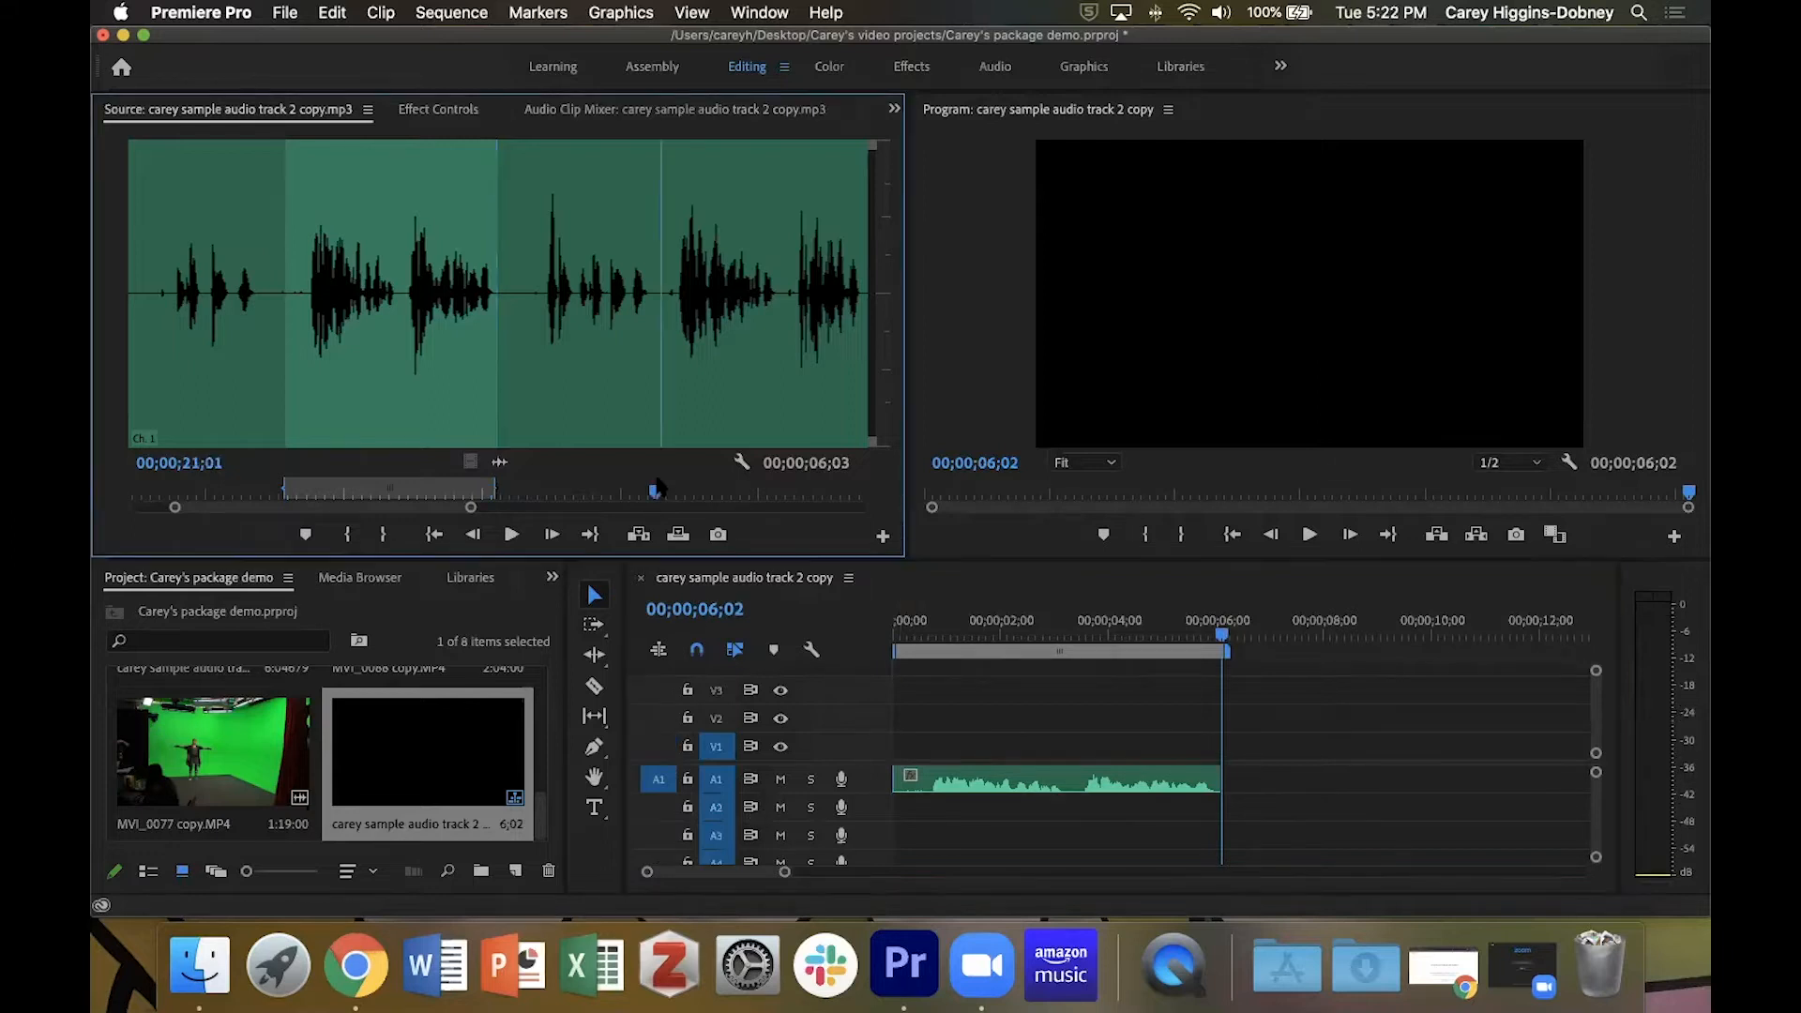
key(alt+x)
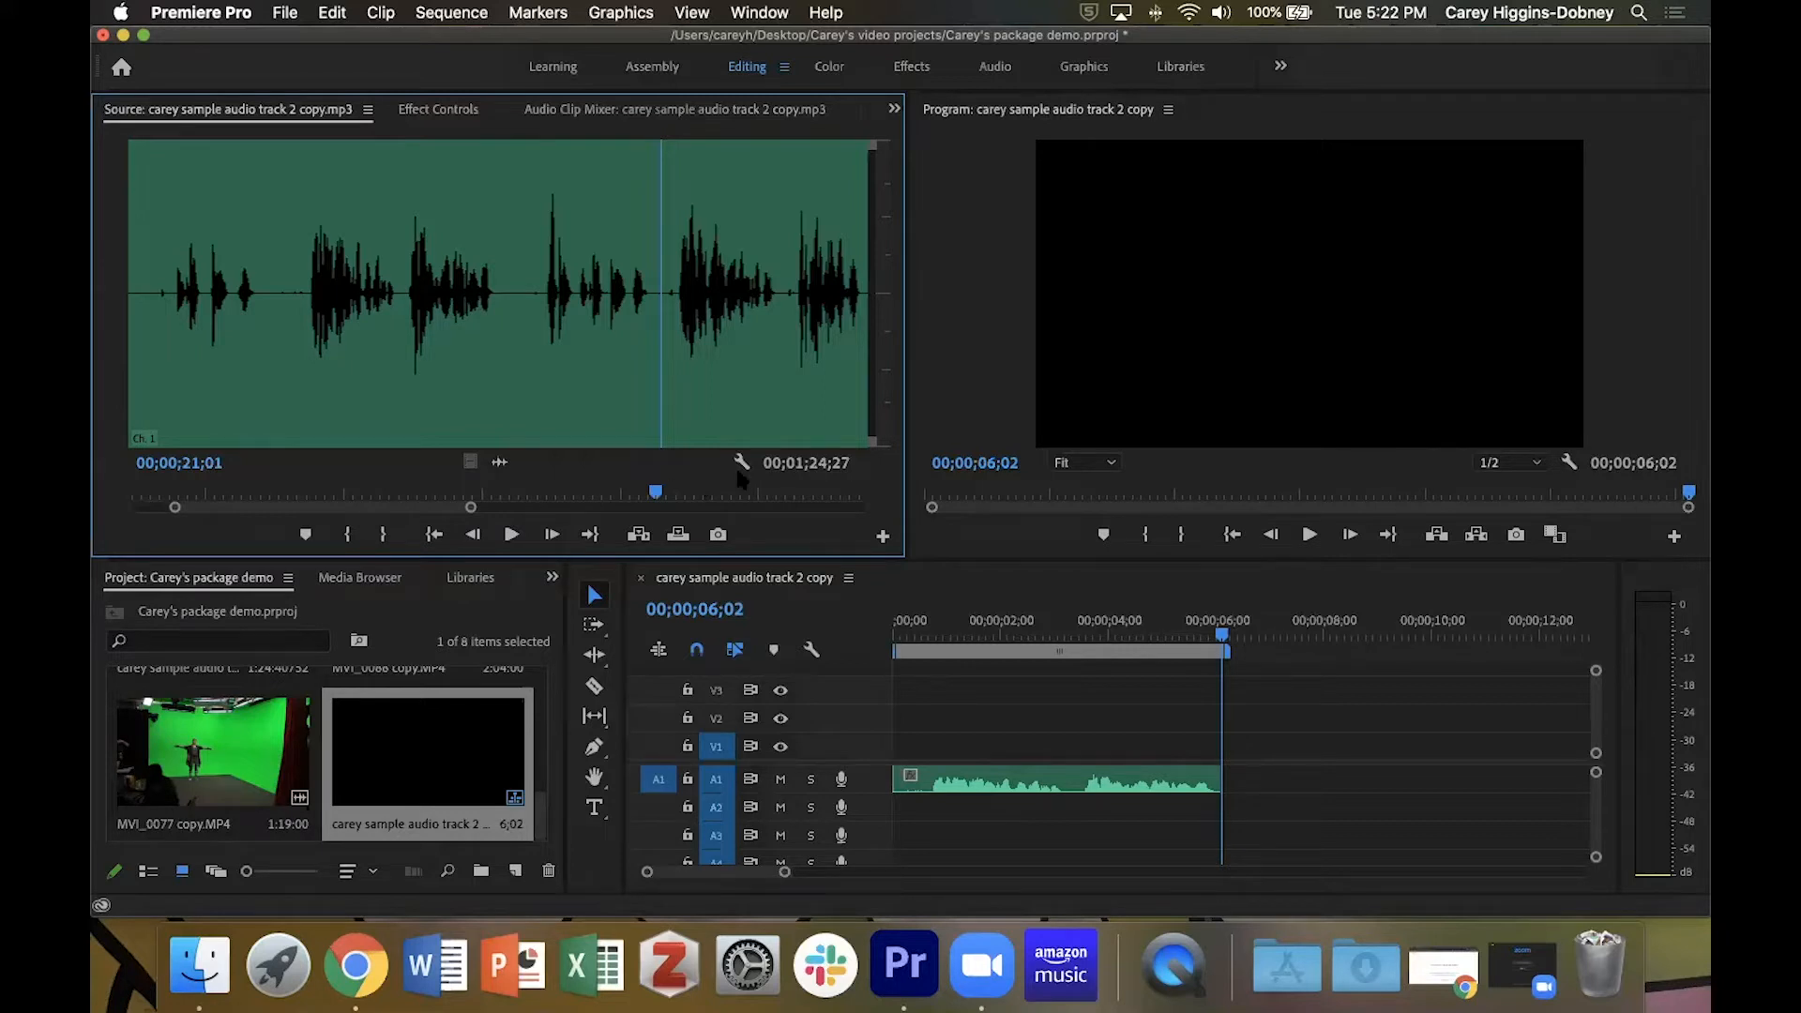
key(minus)
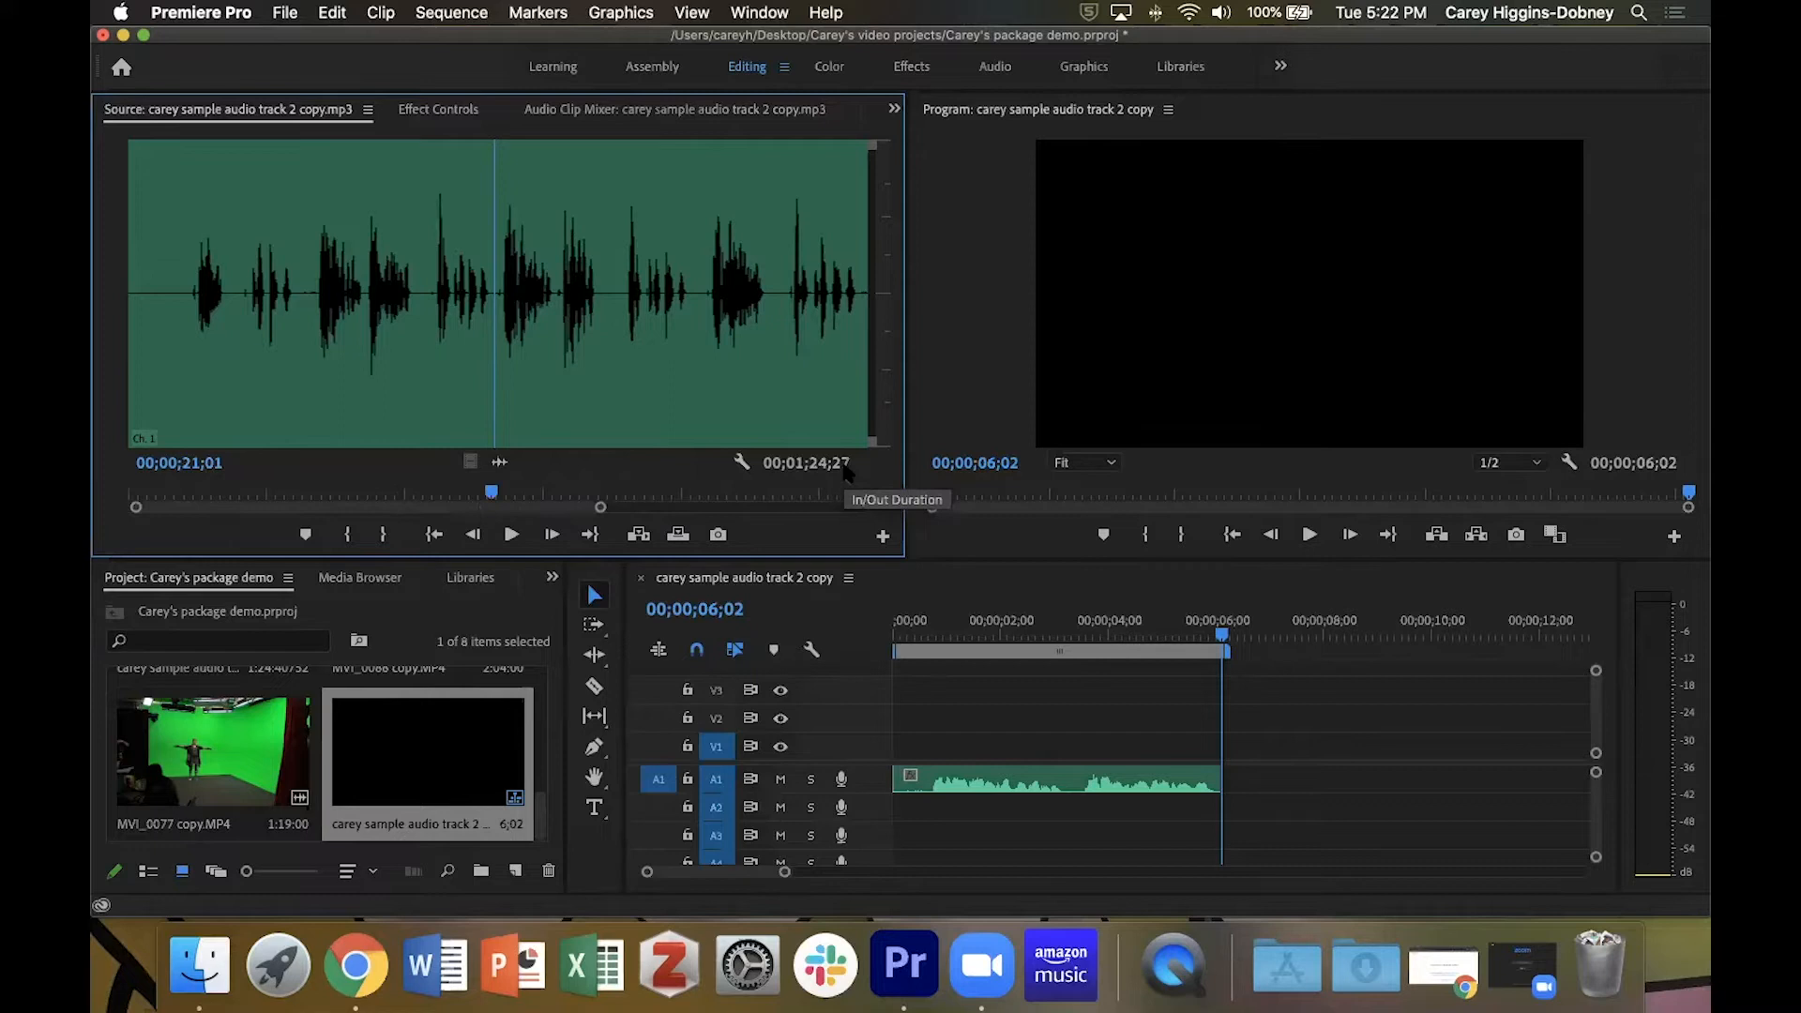
Find the quiet gap before the next narration sentence in the source audio and mark the In point at 00;00;21;11.
key(space)
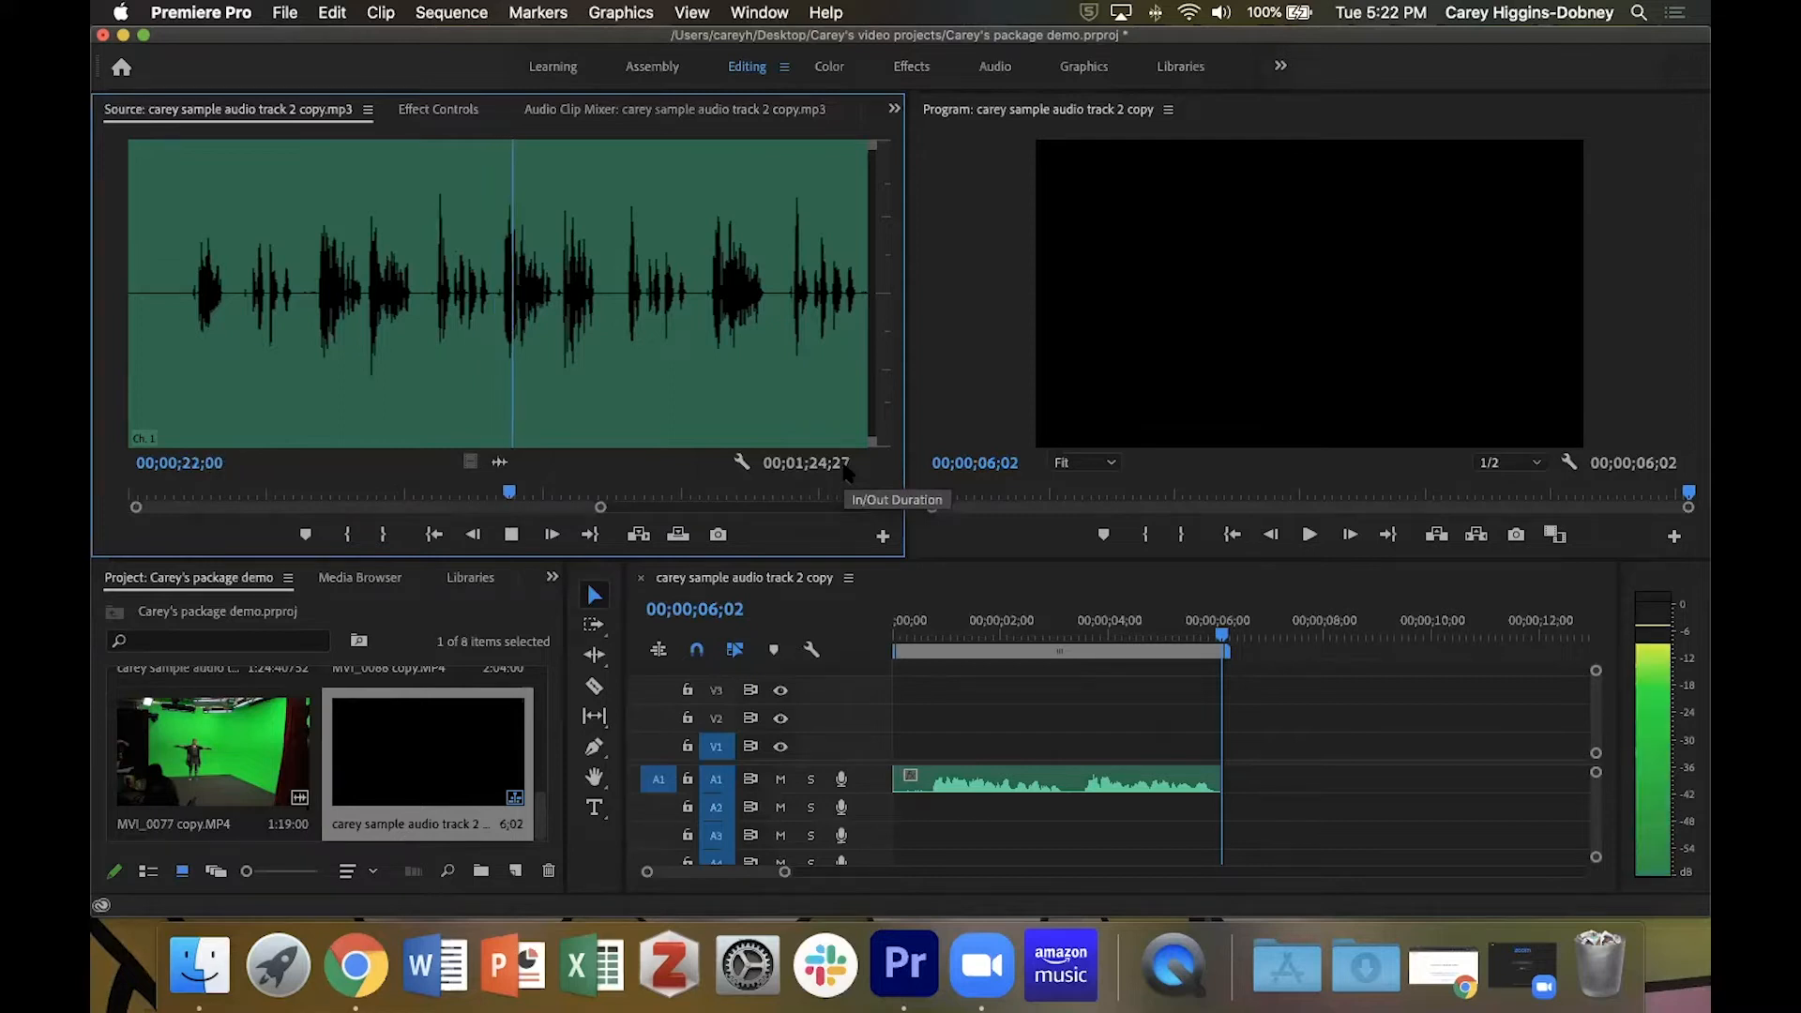
key(space)
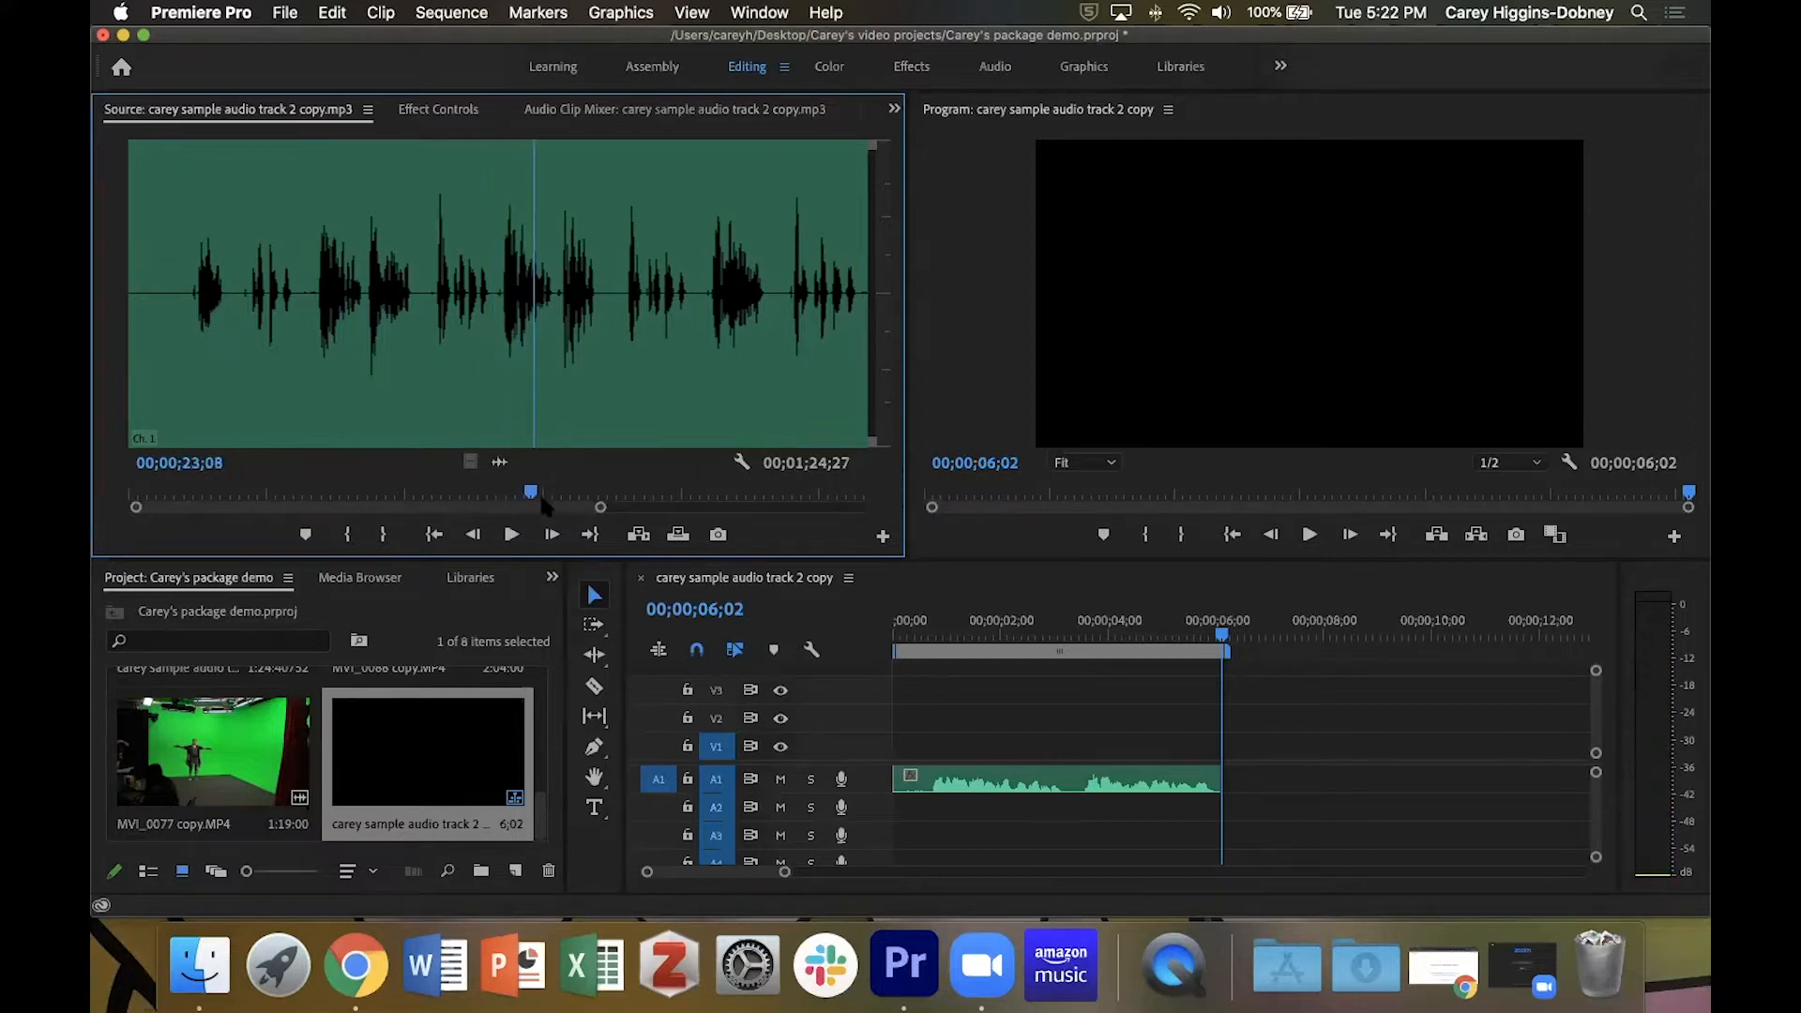
drag(532, 495, 497, 498)
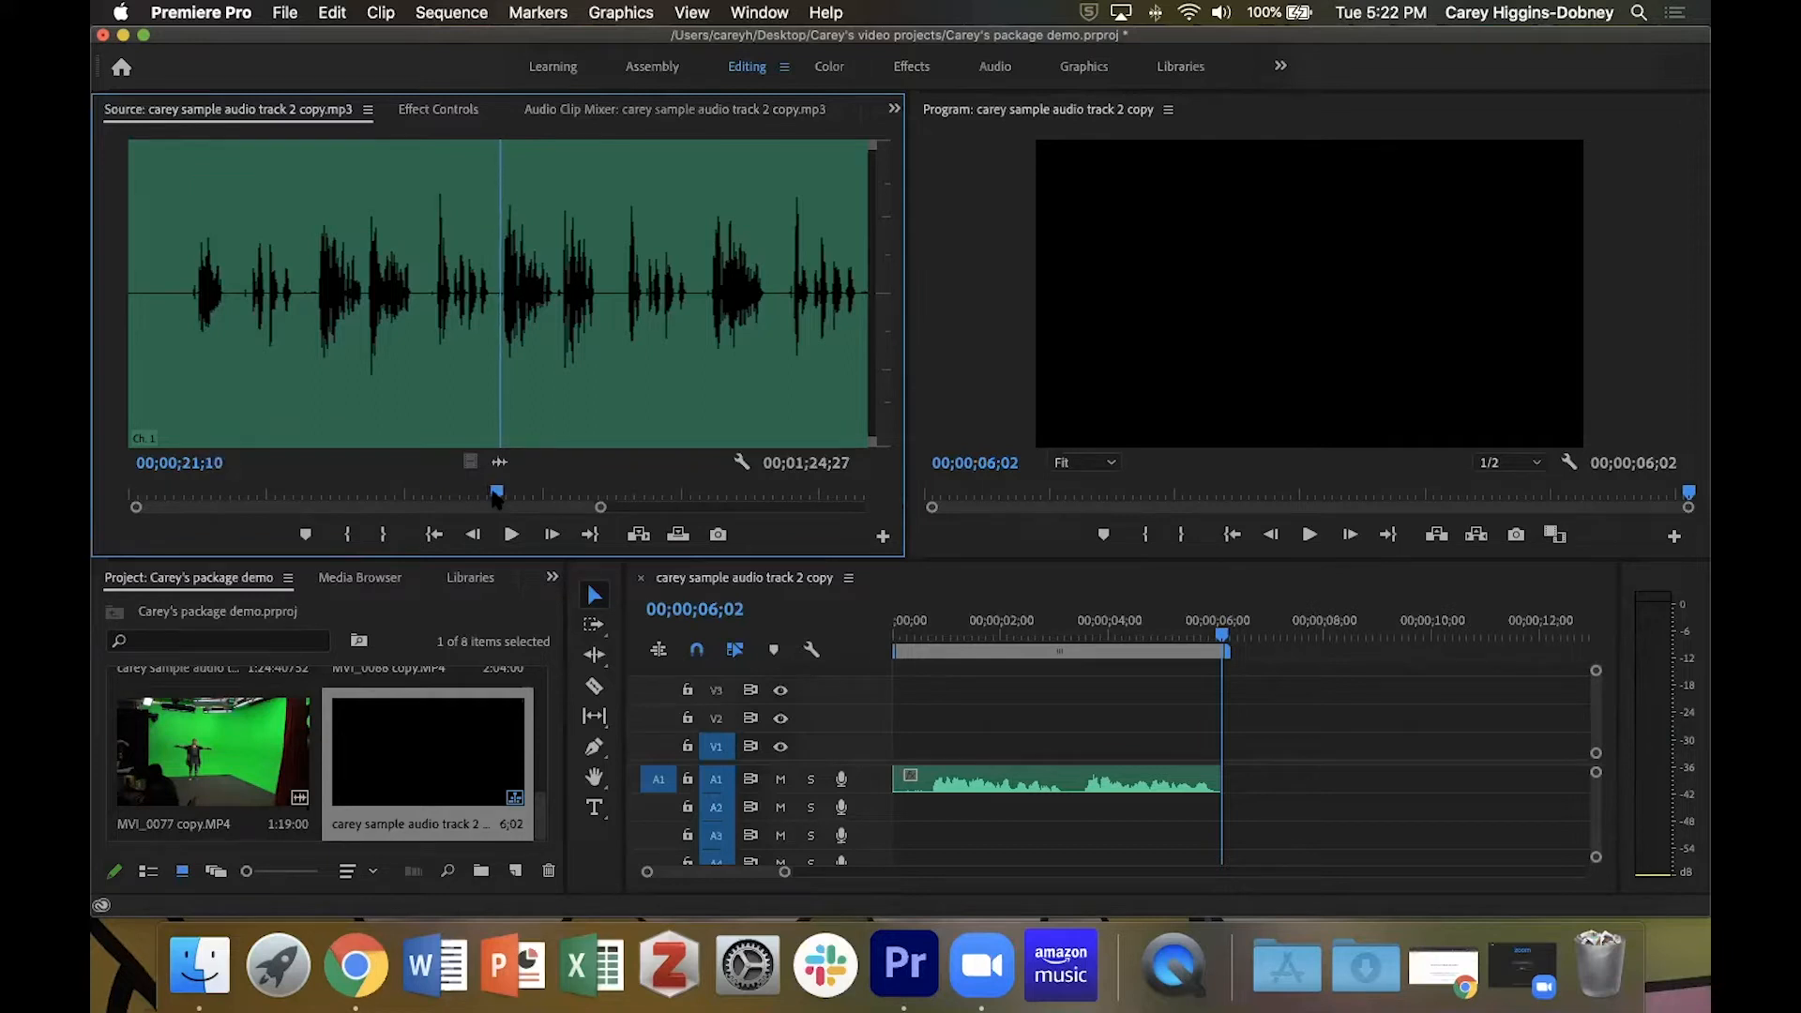
key(equal)
key(equal)
key(equal)
key(equal)
key(equal)
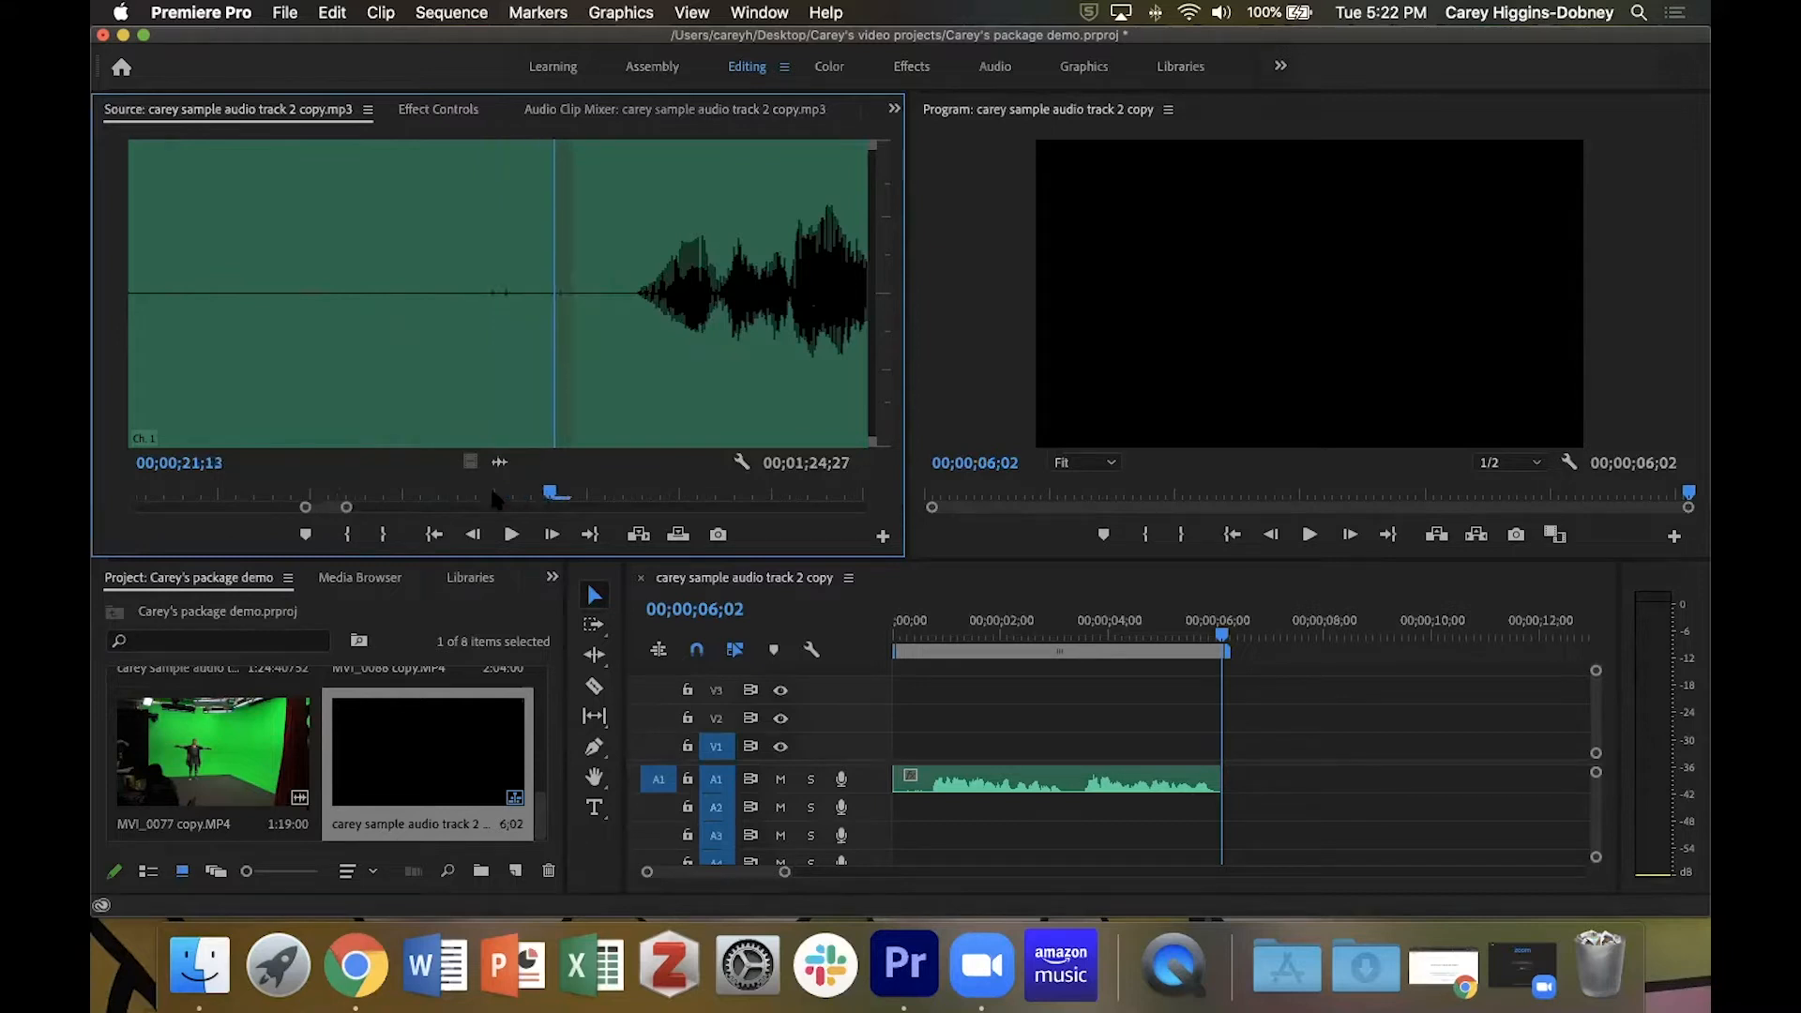
key(Right)
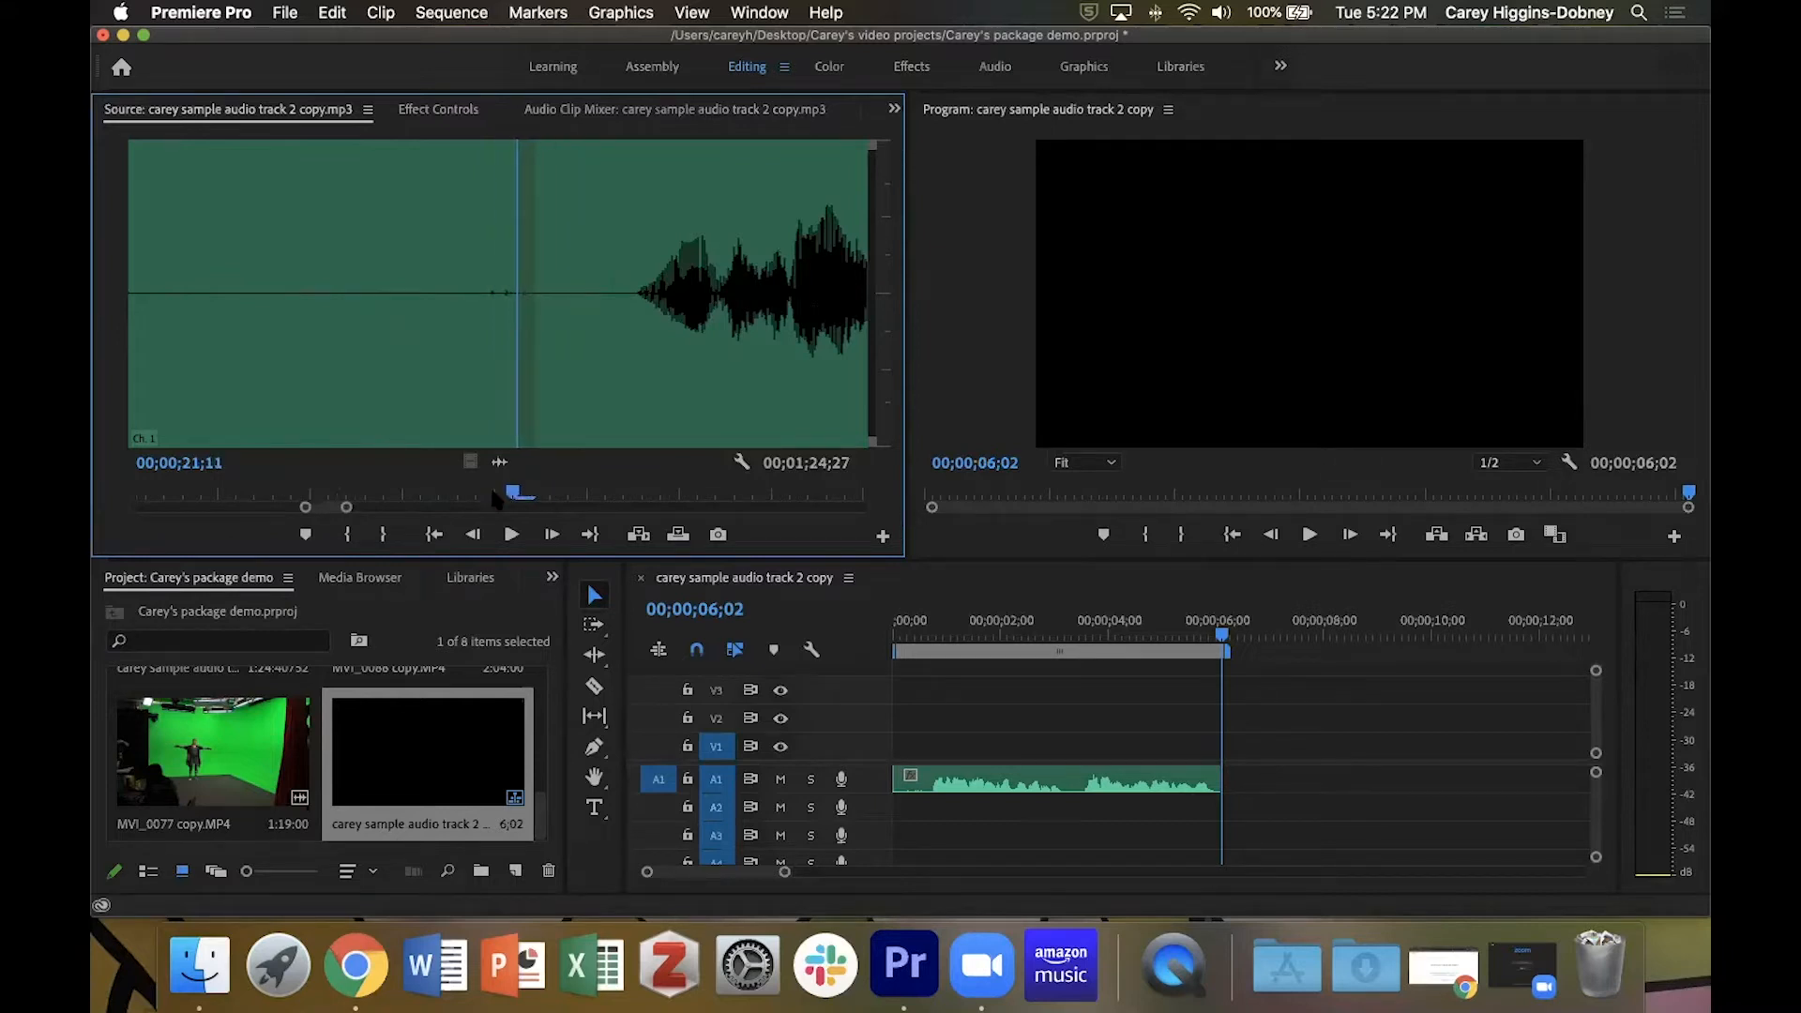
key(i)
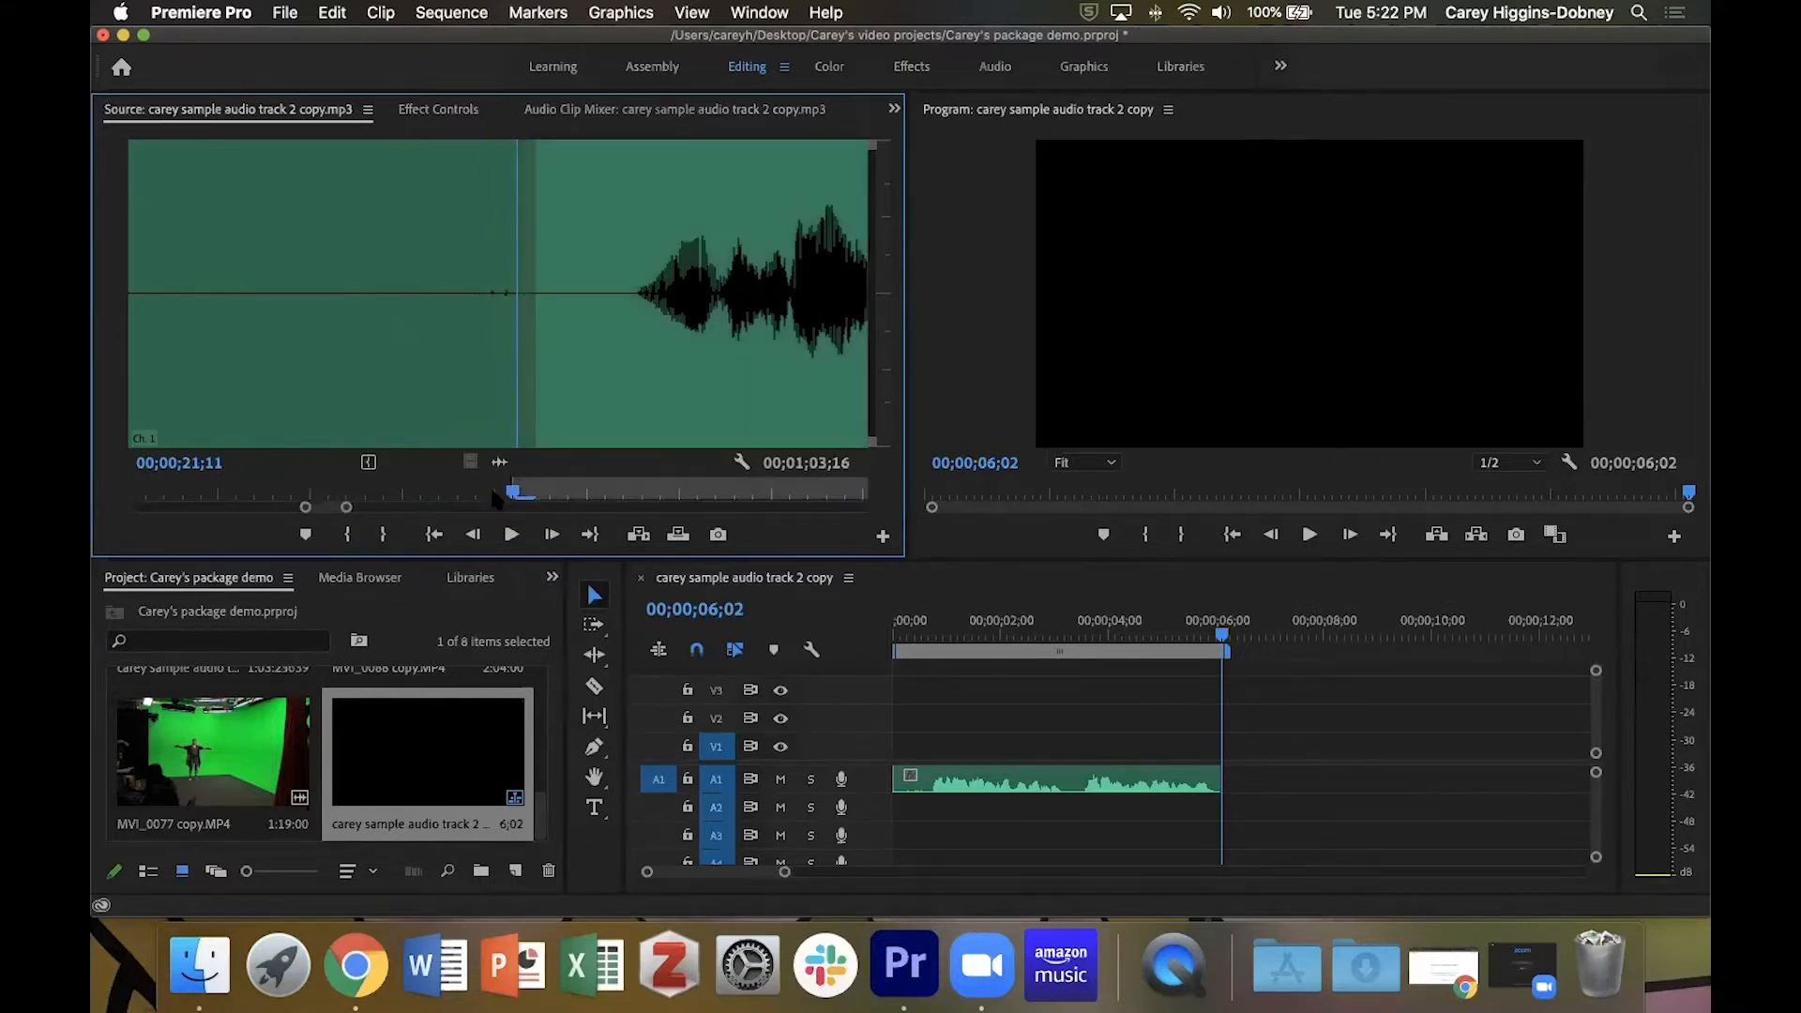
Play the narration from the In point and mark the Out point at 00;00;26;26, in the pause after its last word.
key(space)
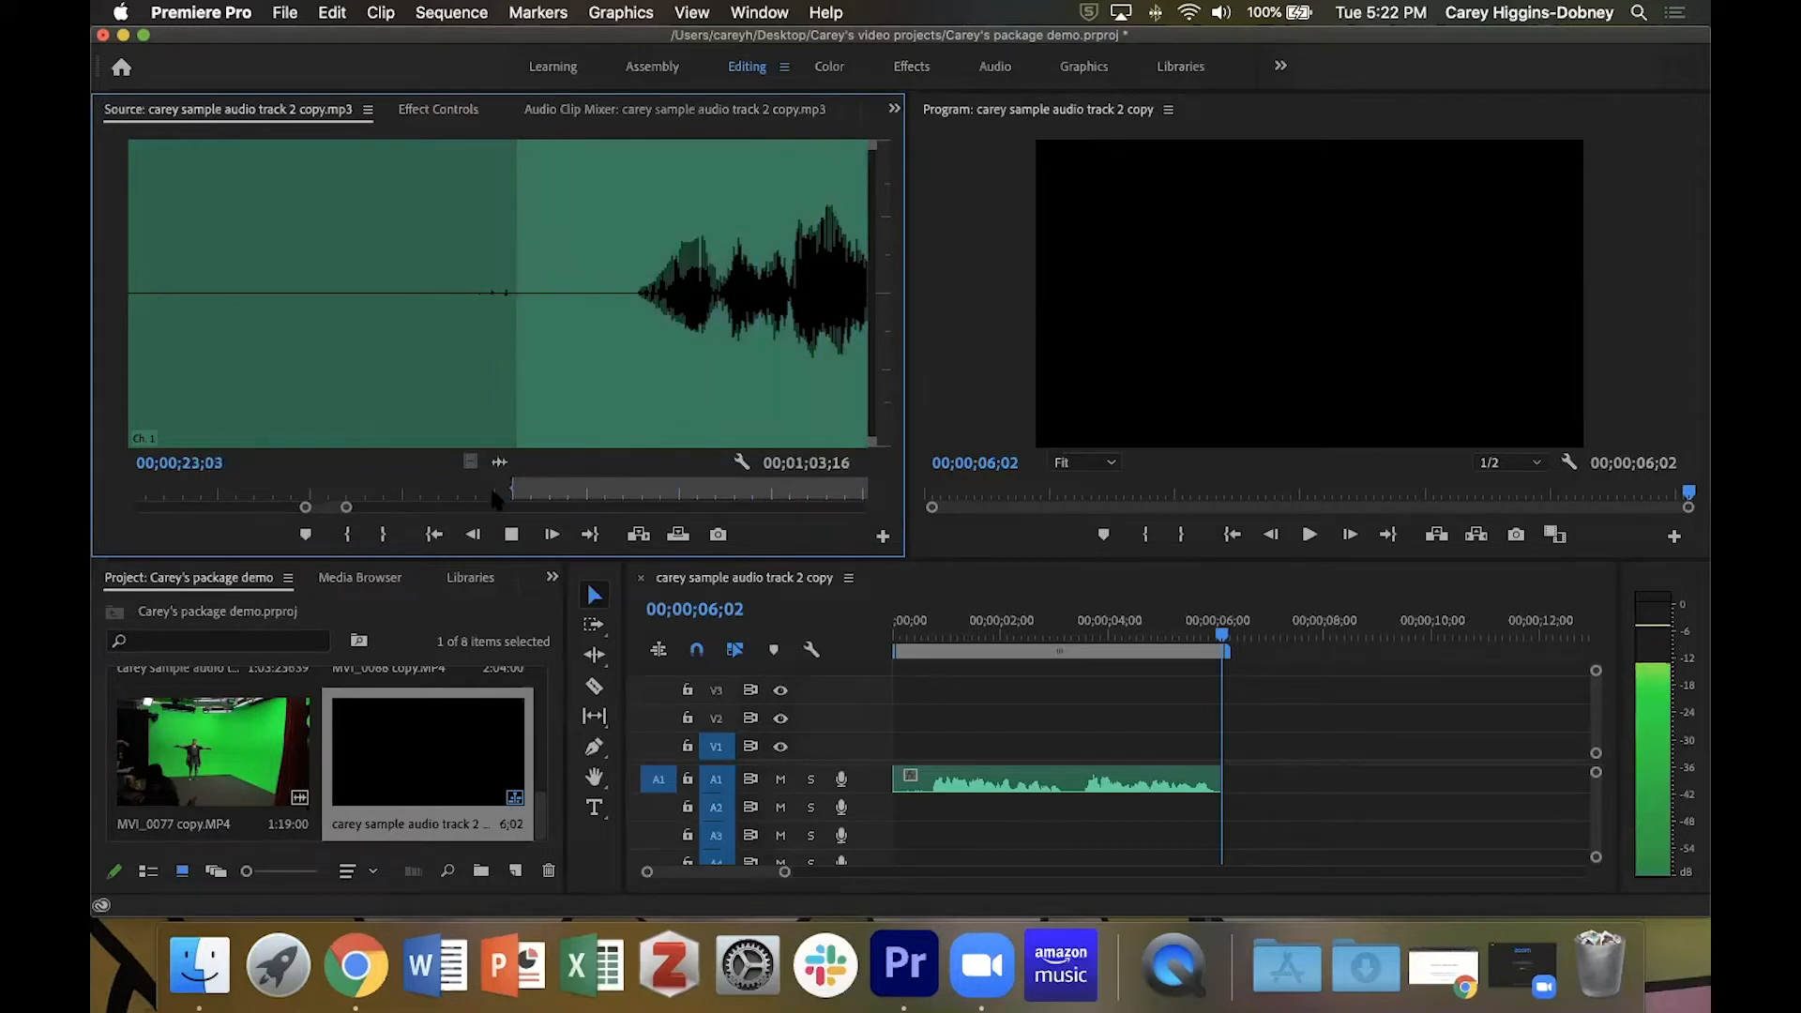
key(space)
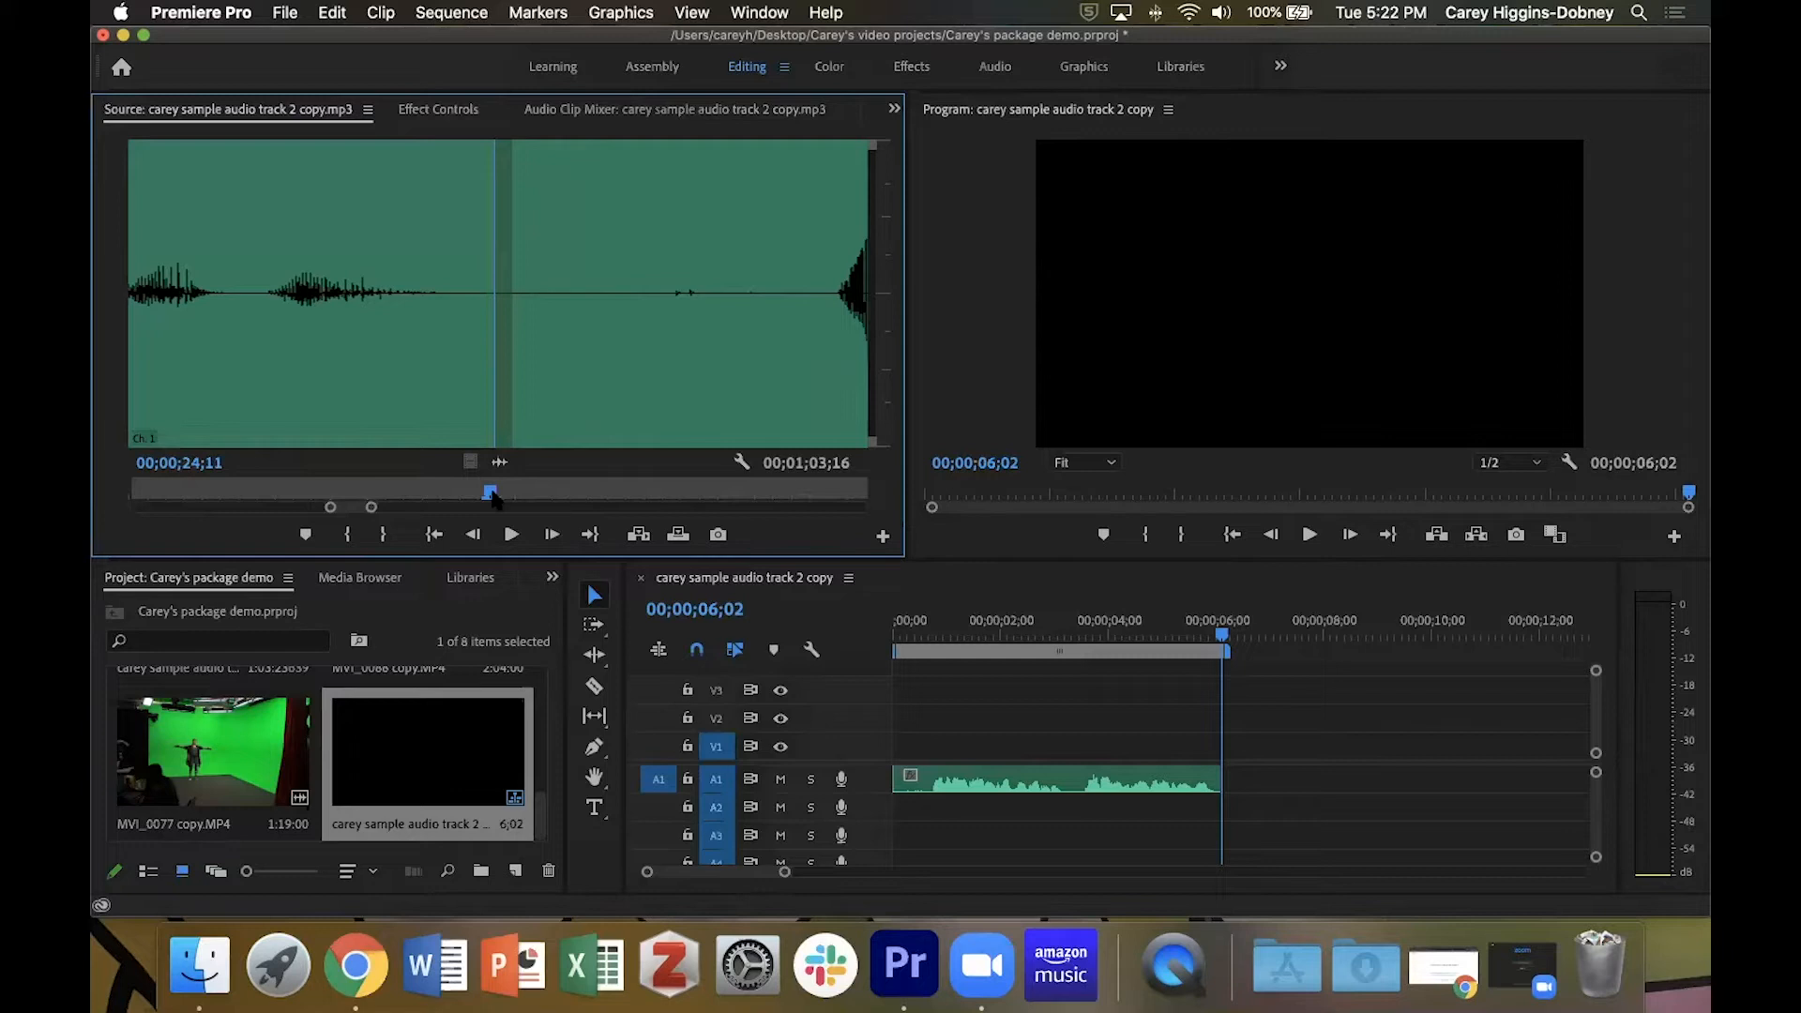
key(space)
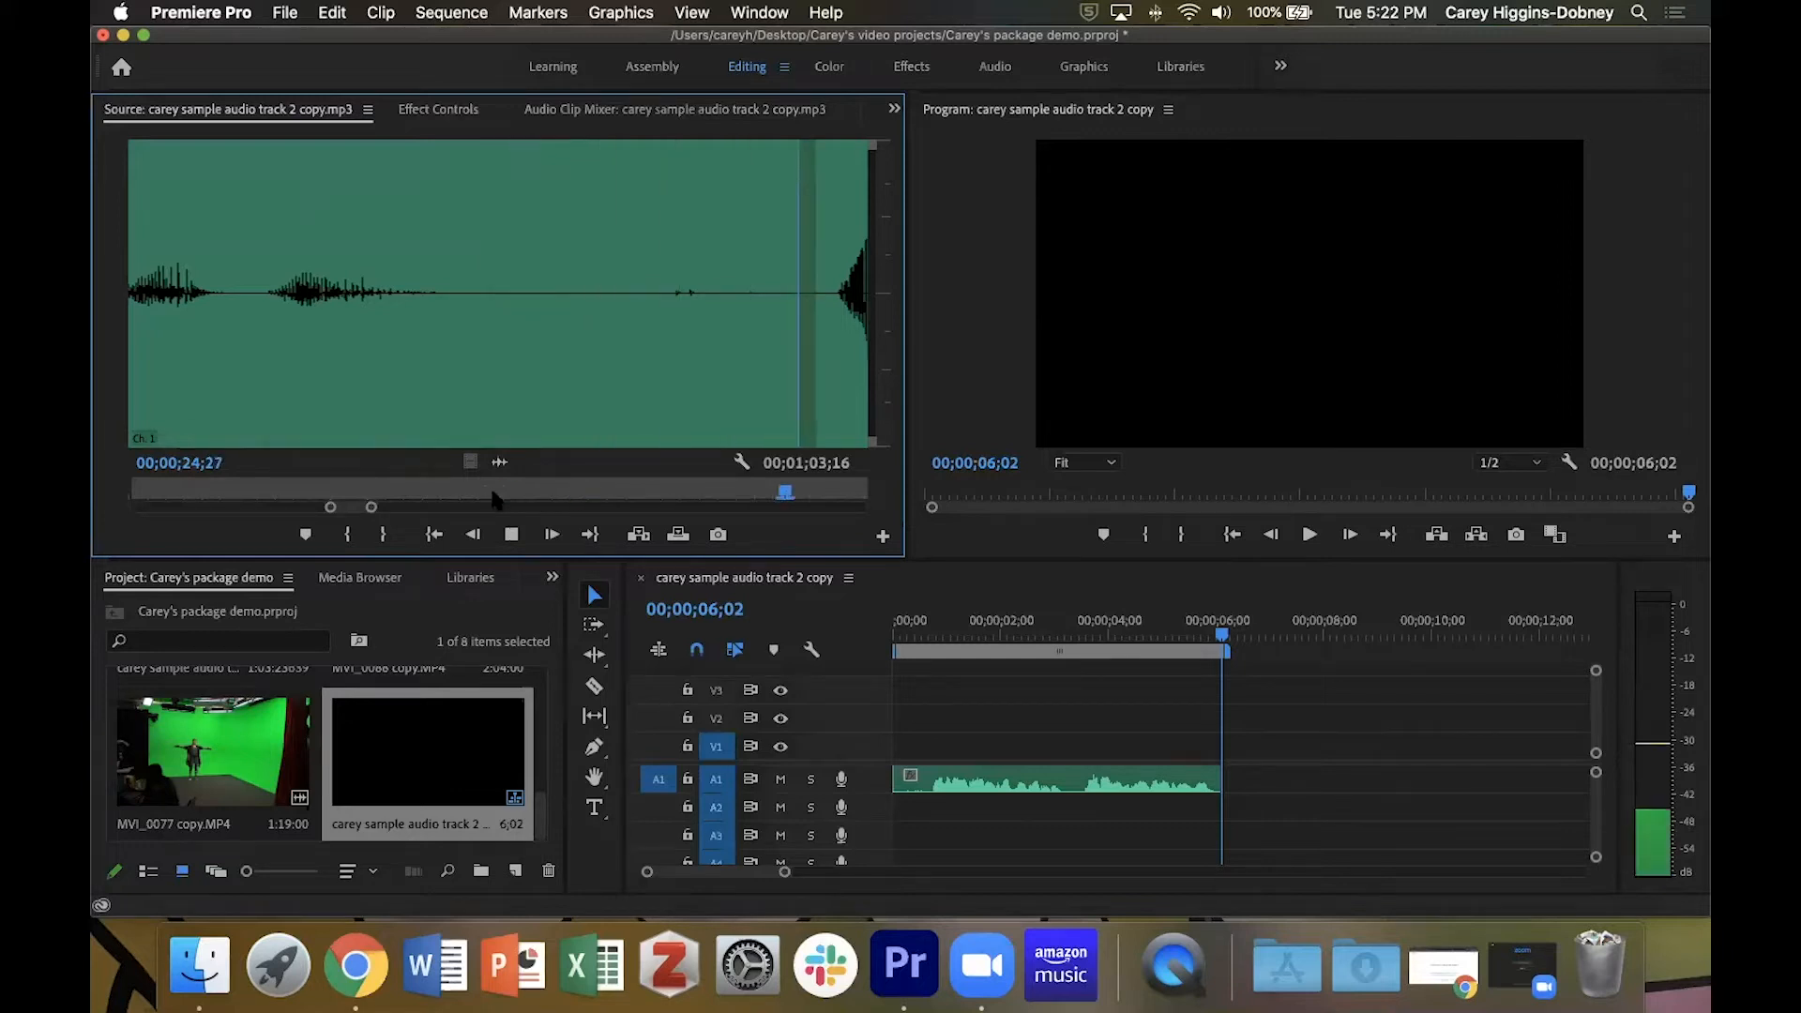
key(space)
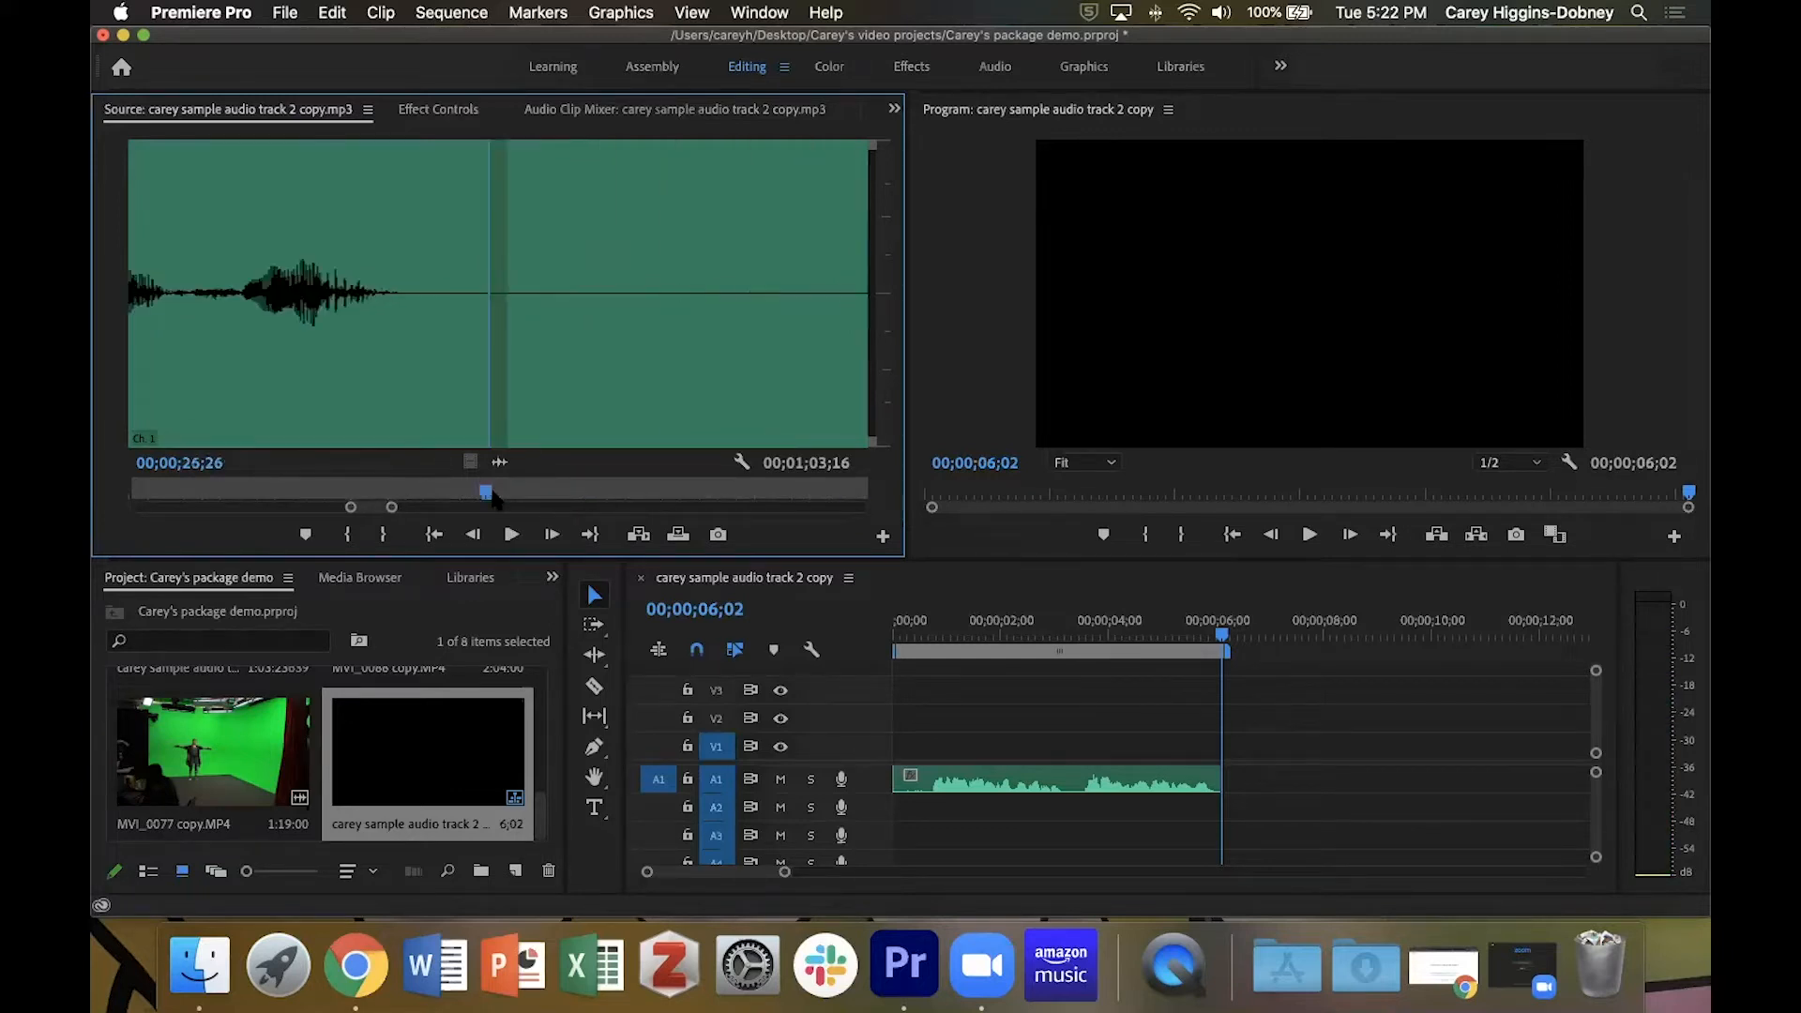
key(period)
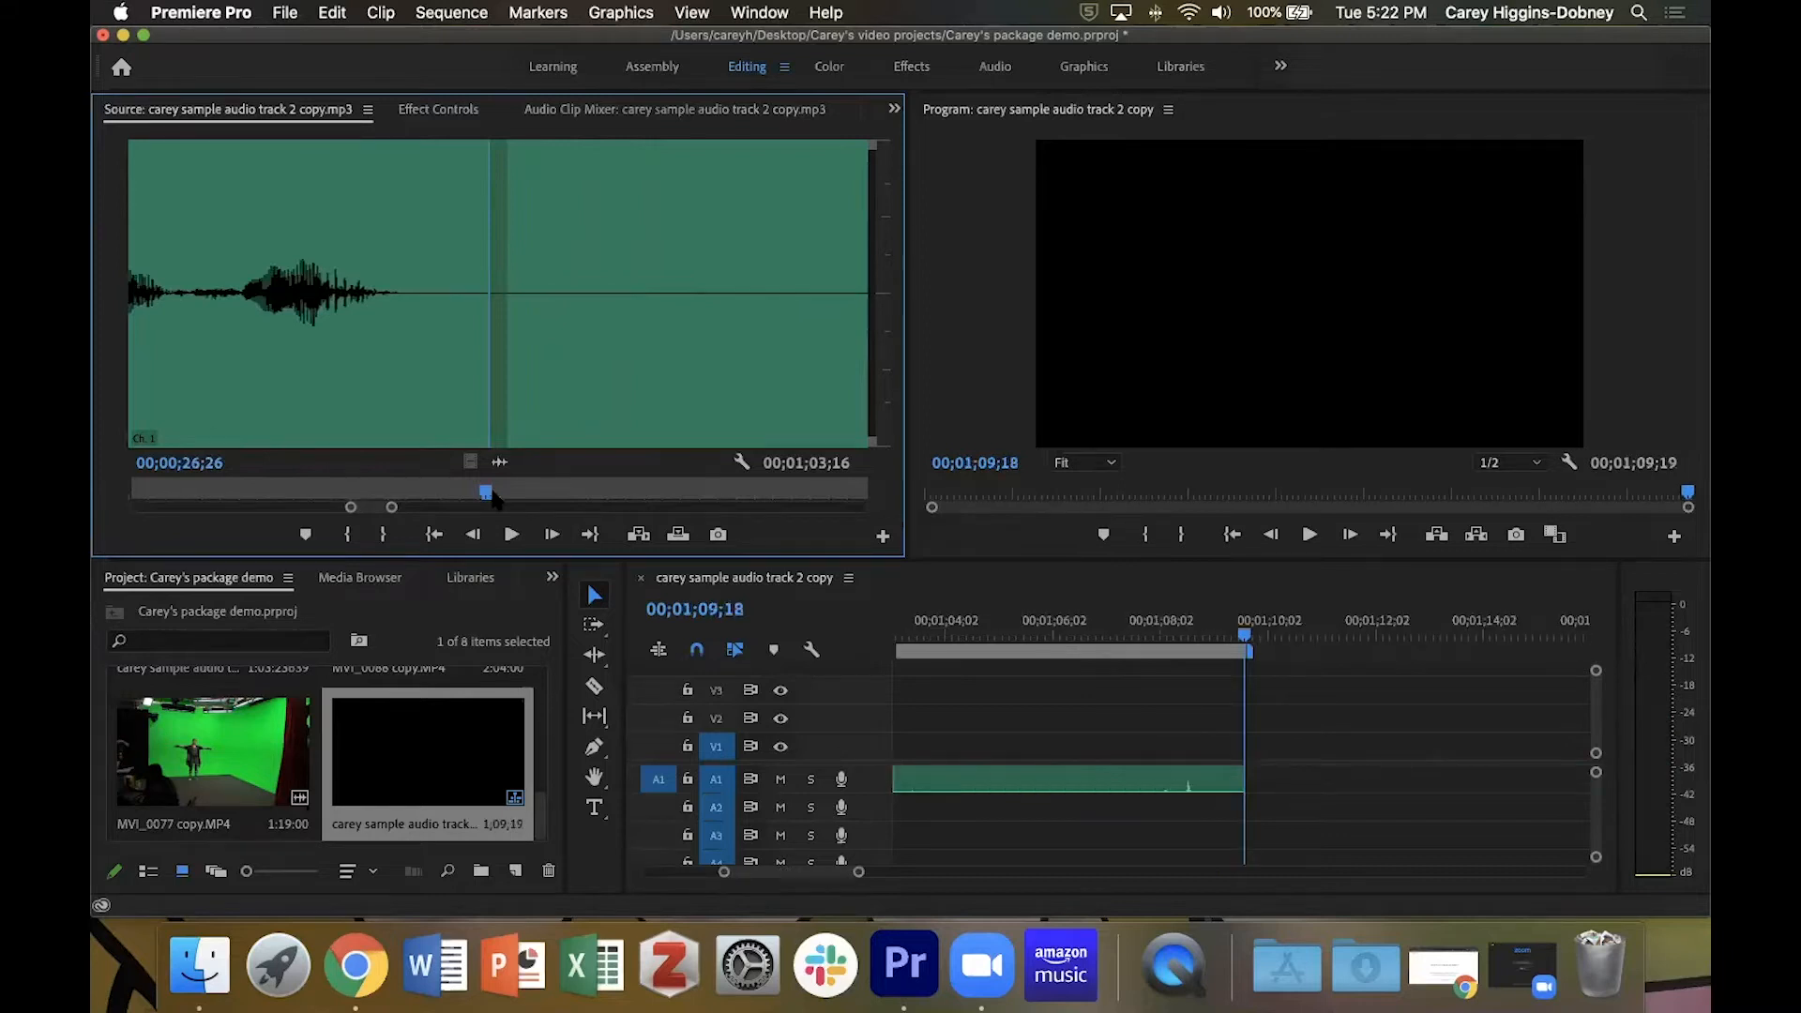
key(super+z)
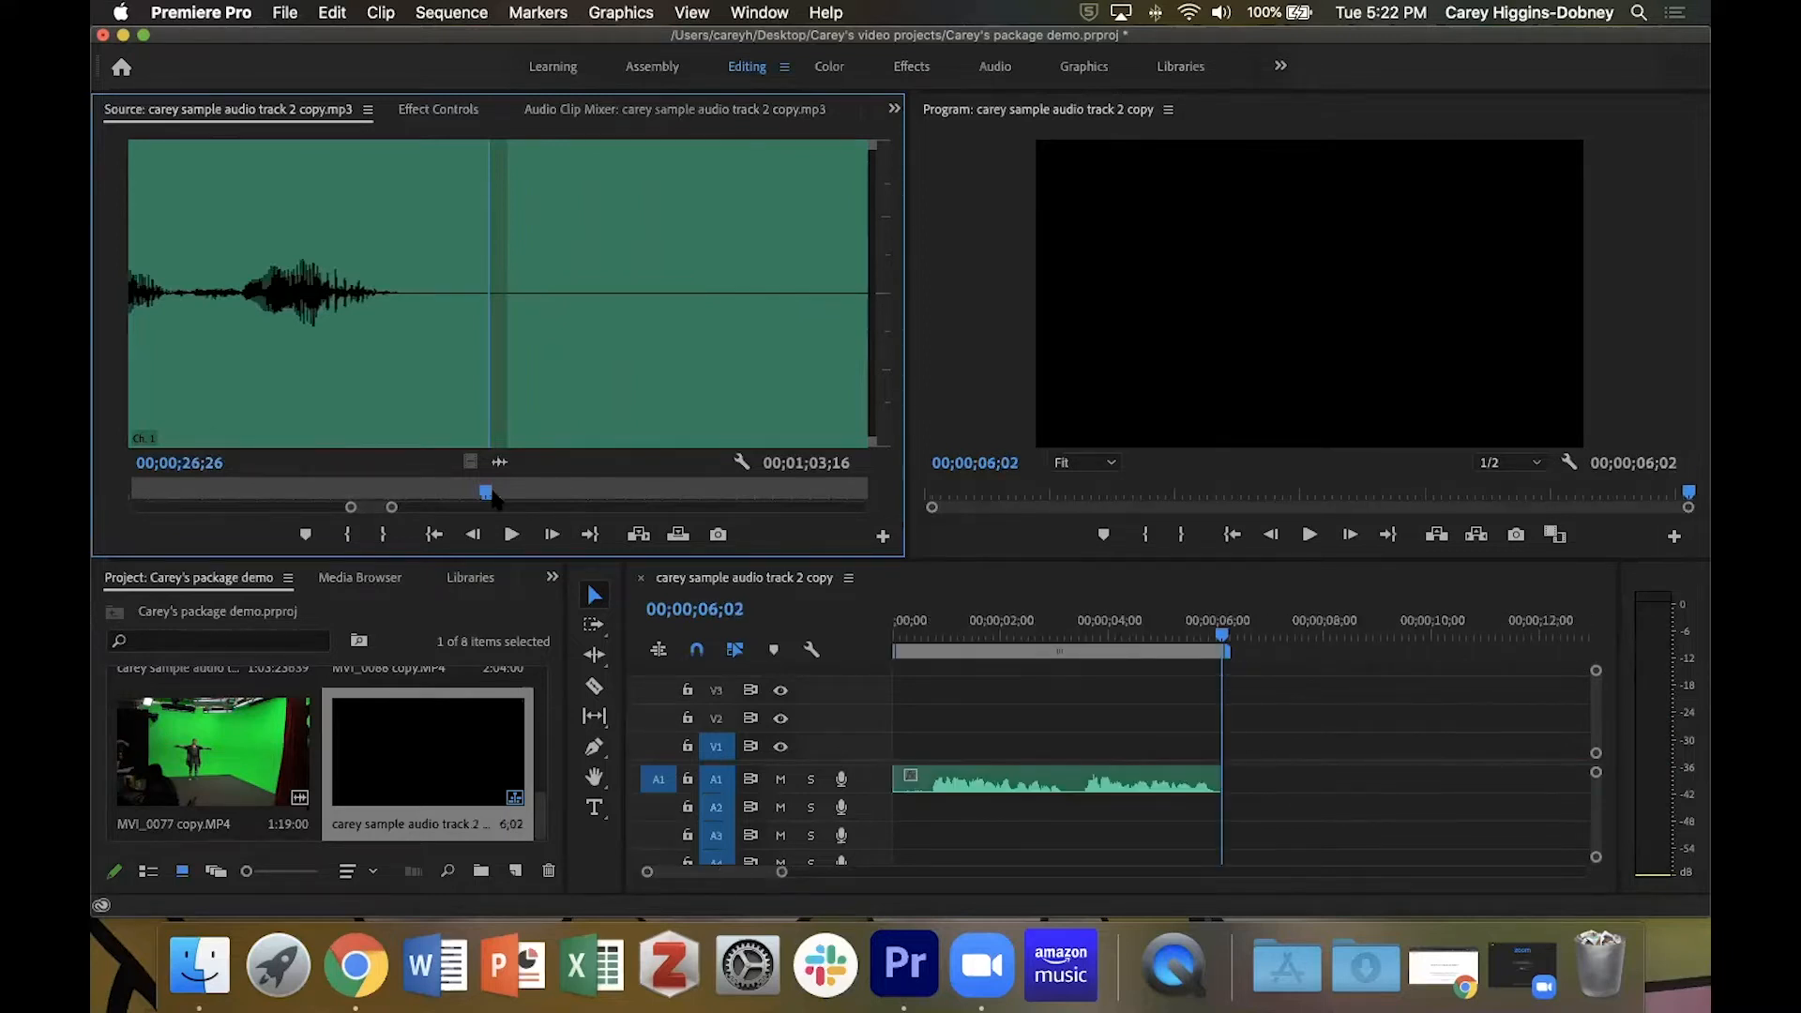
key(o)
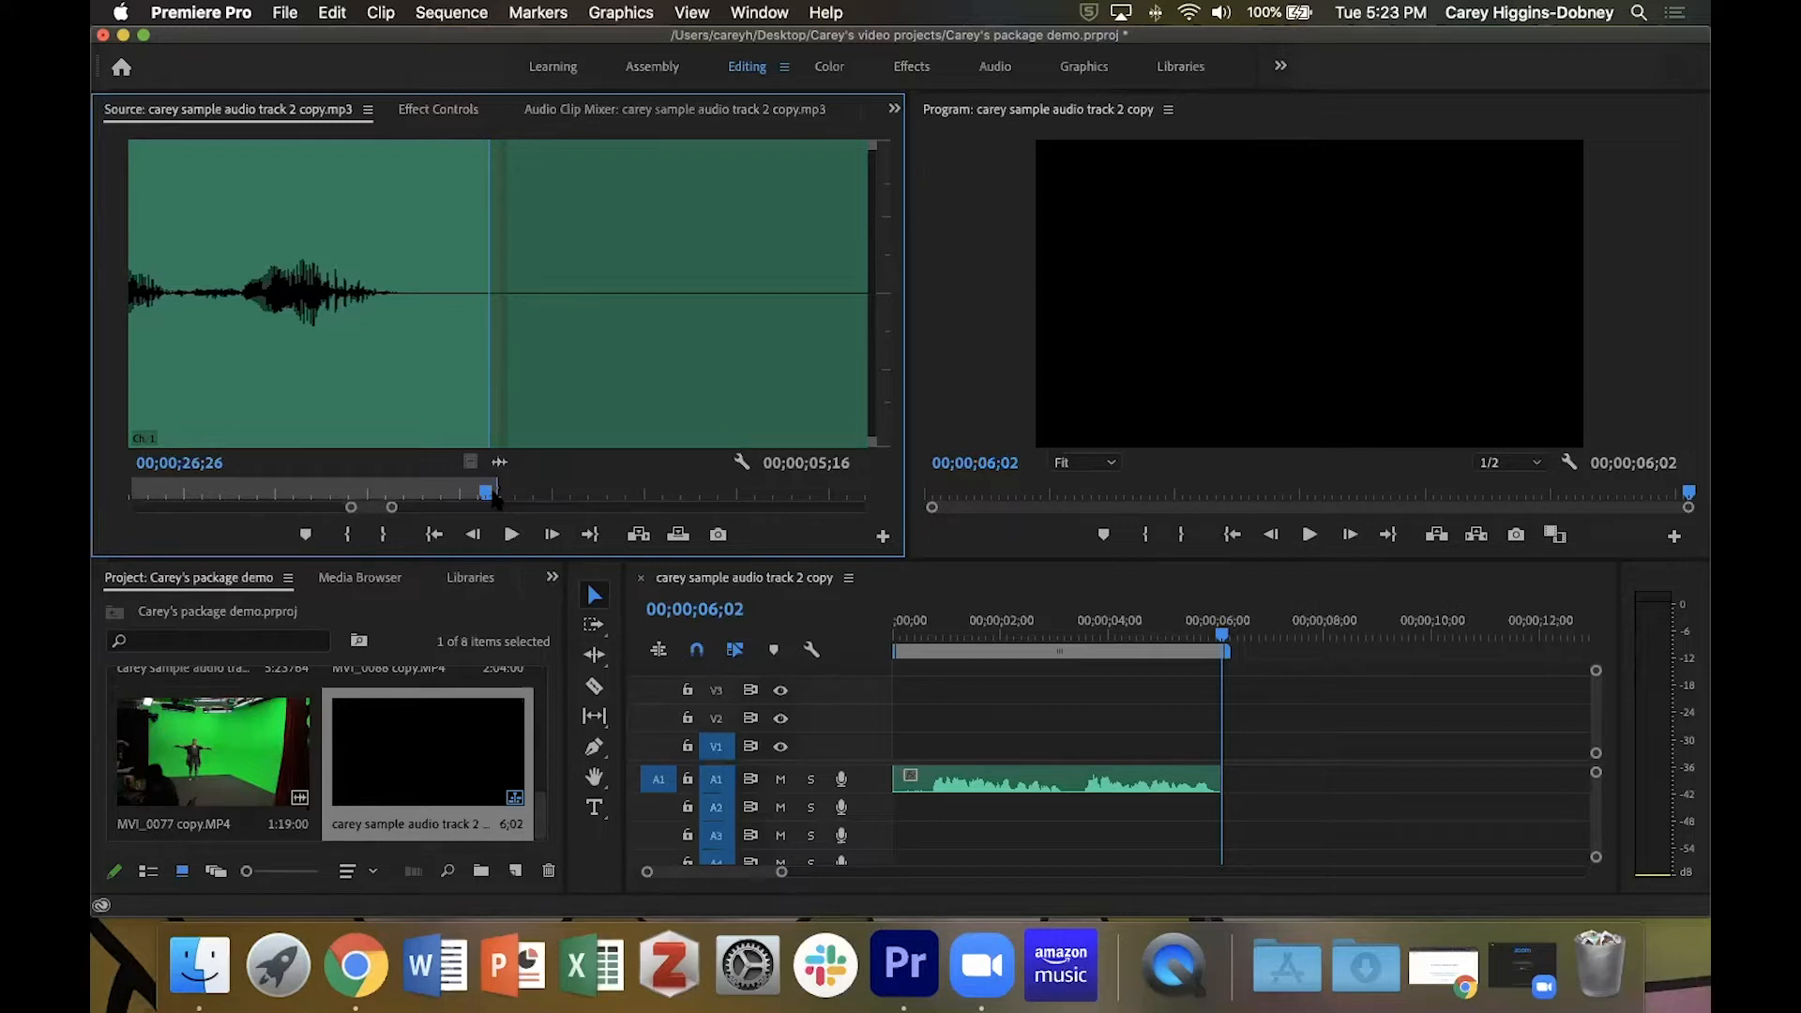
click(285, 13)
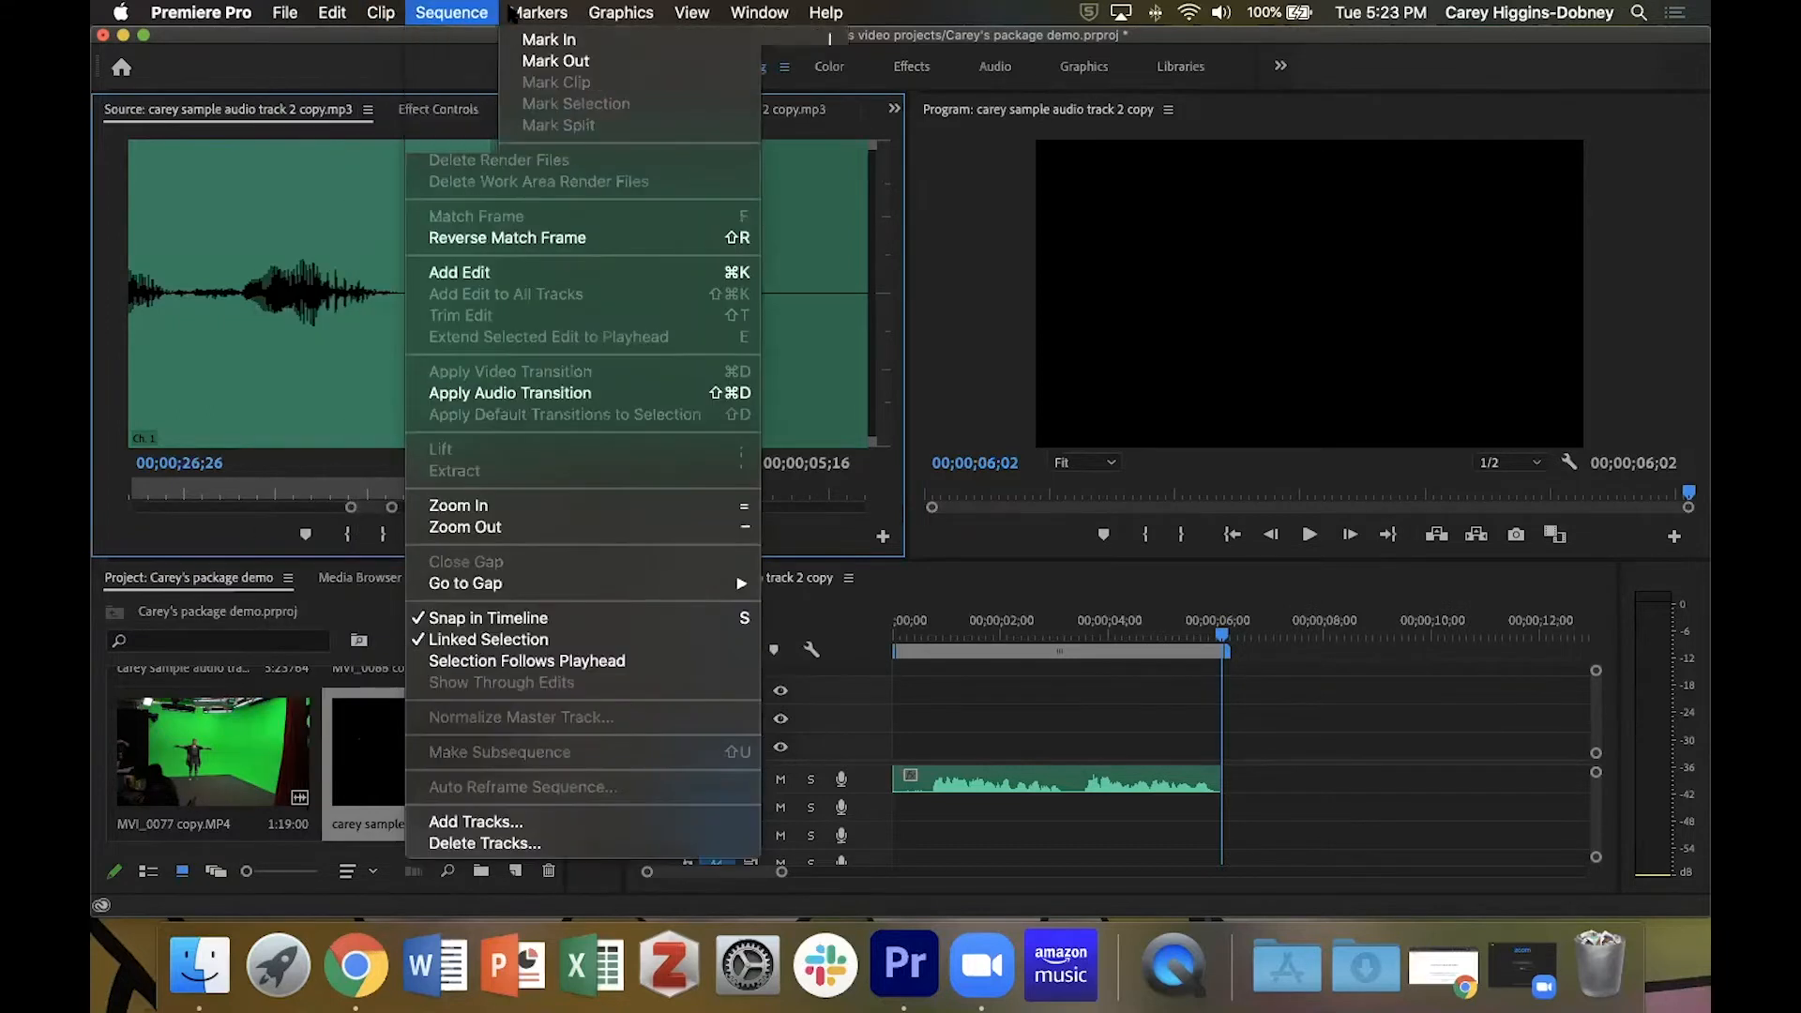
mouse_move(317, 13)
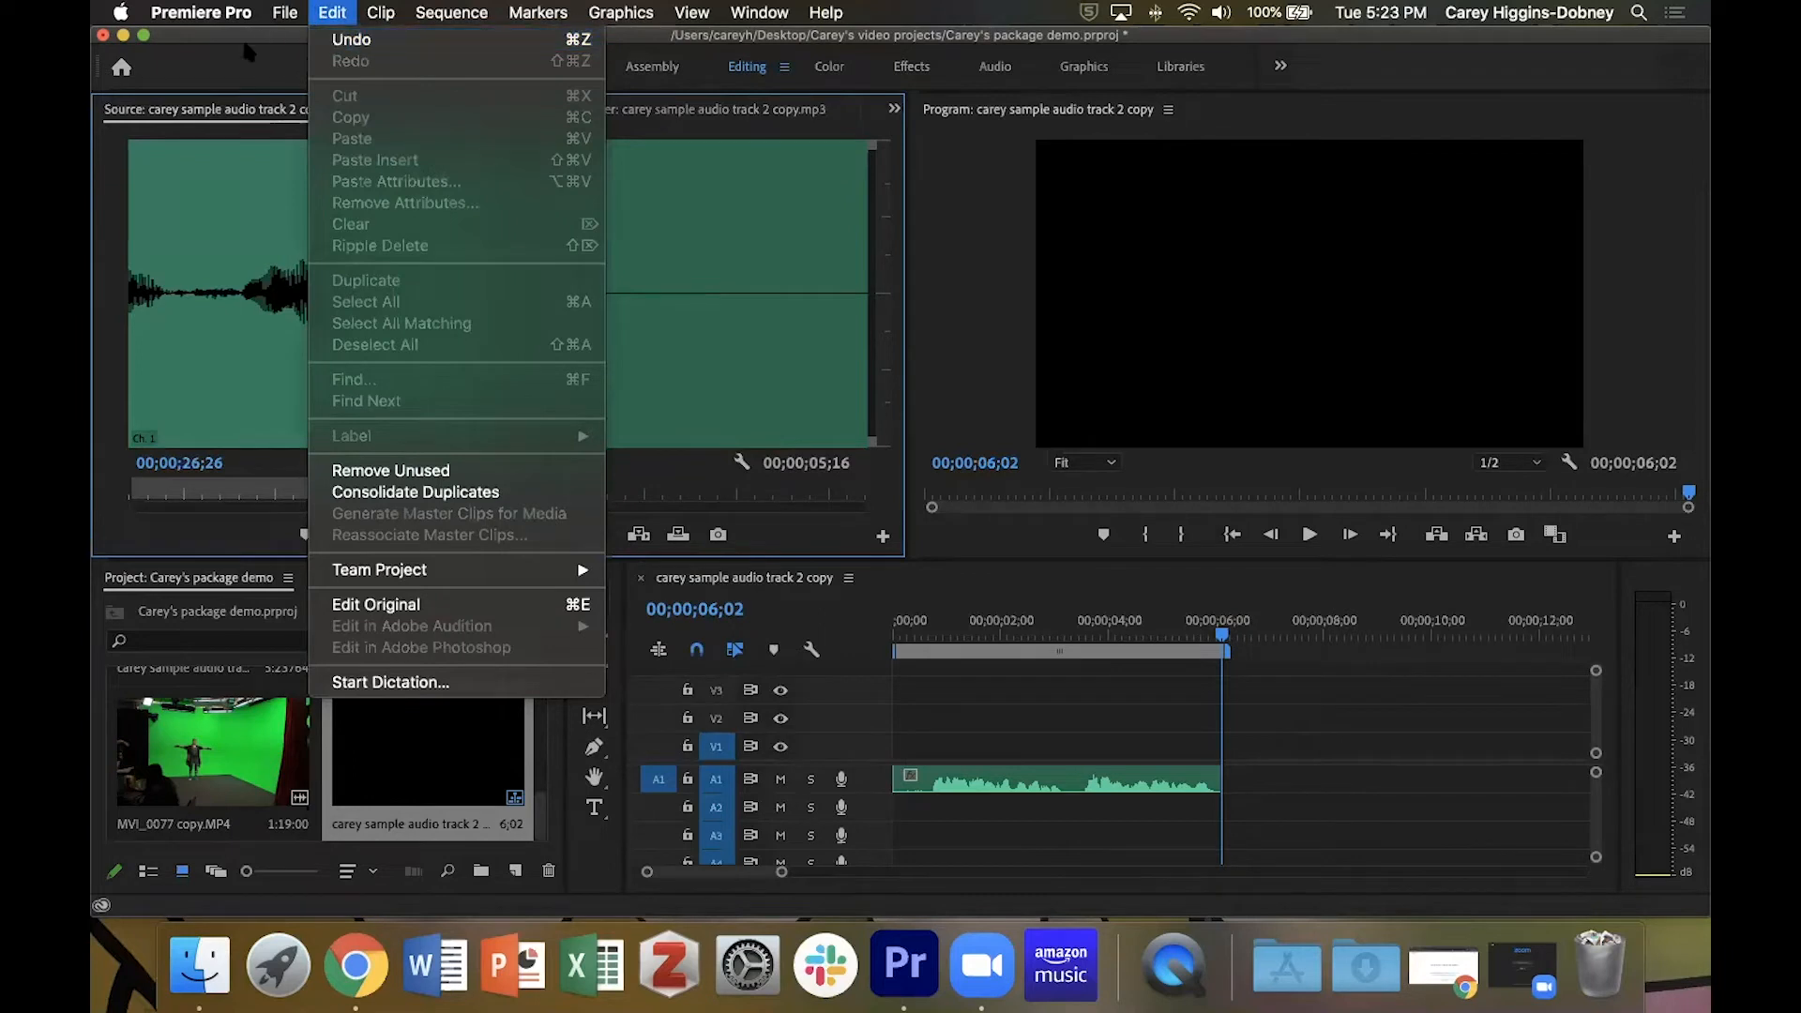
click(194, 34)
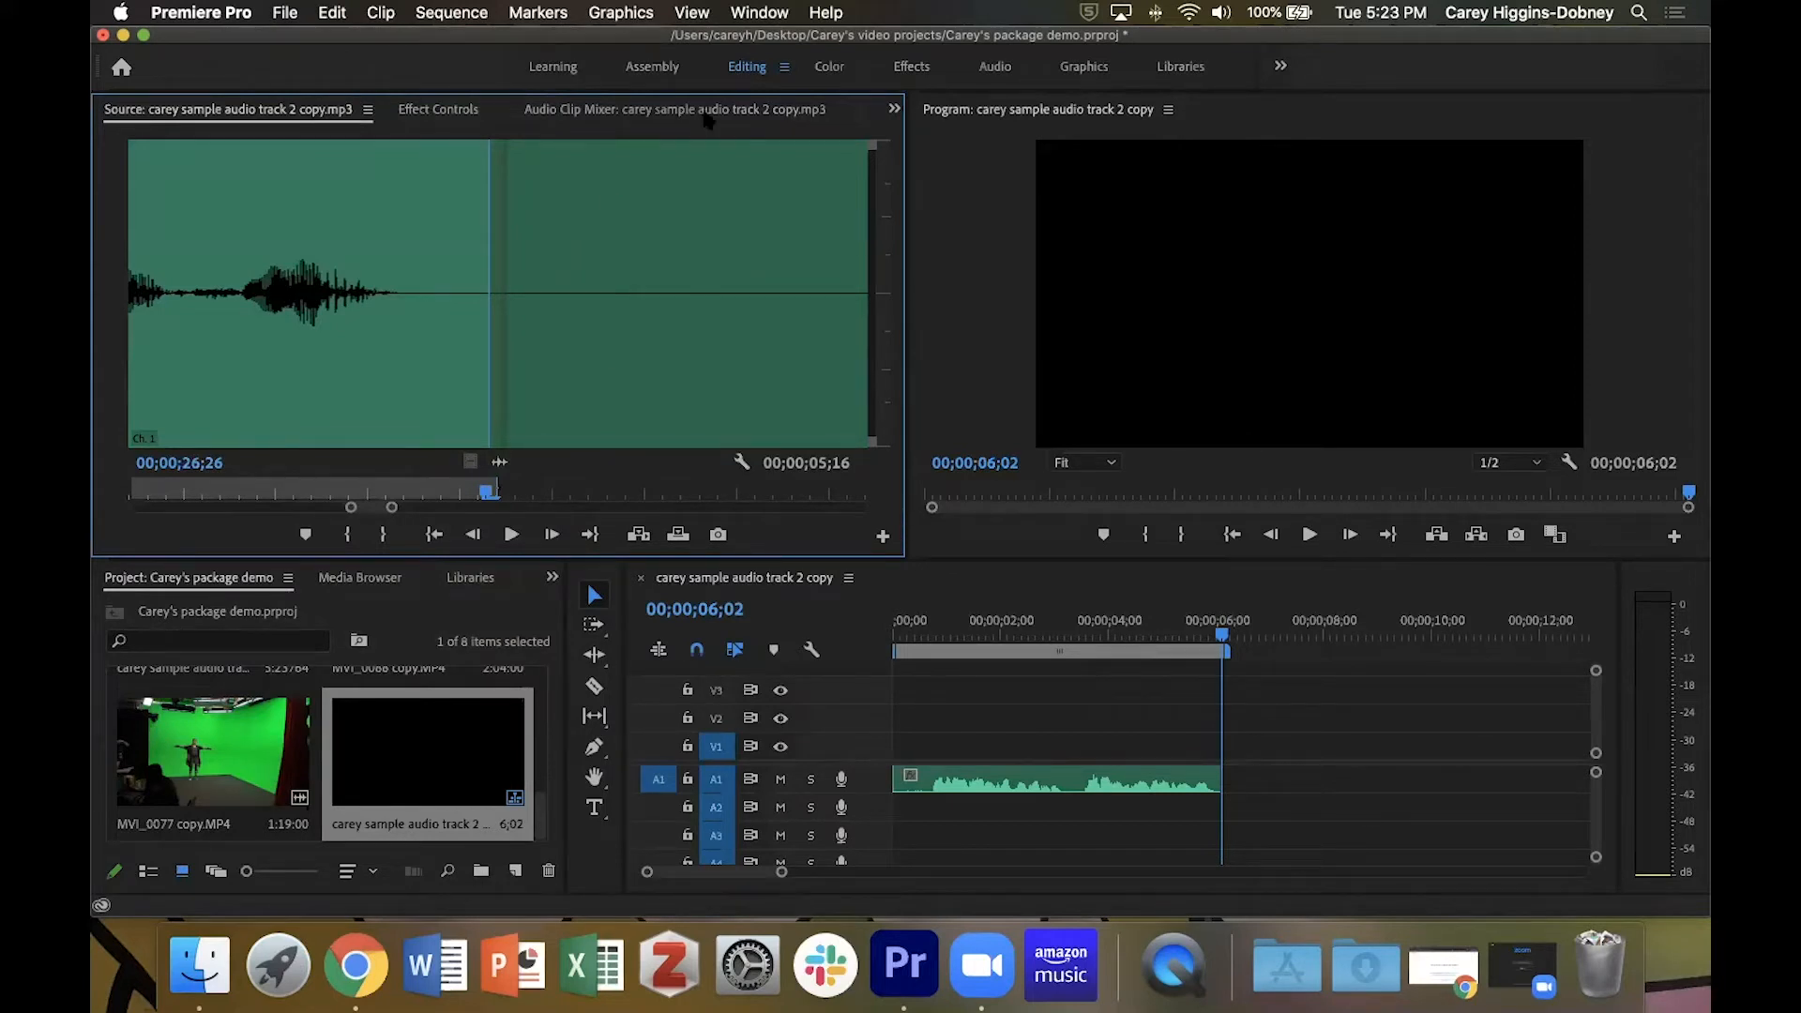
Overwrite the marked second narration segment onto track A1, directly after the first one at 00;00;06;02.
key(minus)
key(minus)
key(minus)
key(minus)
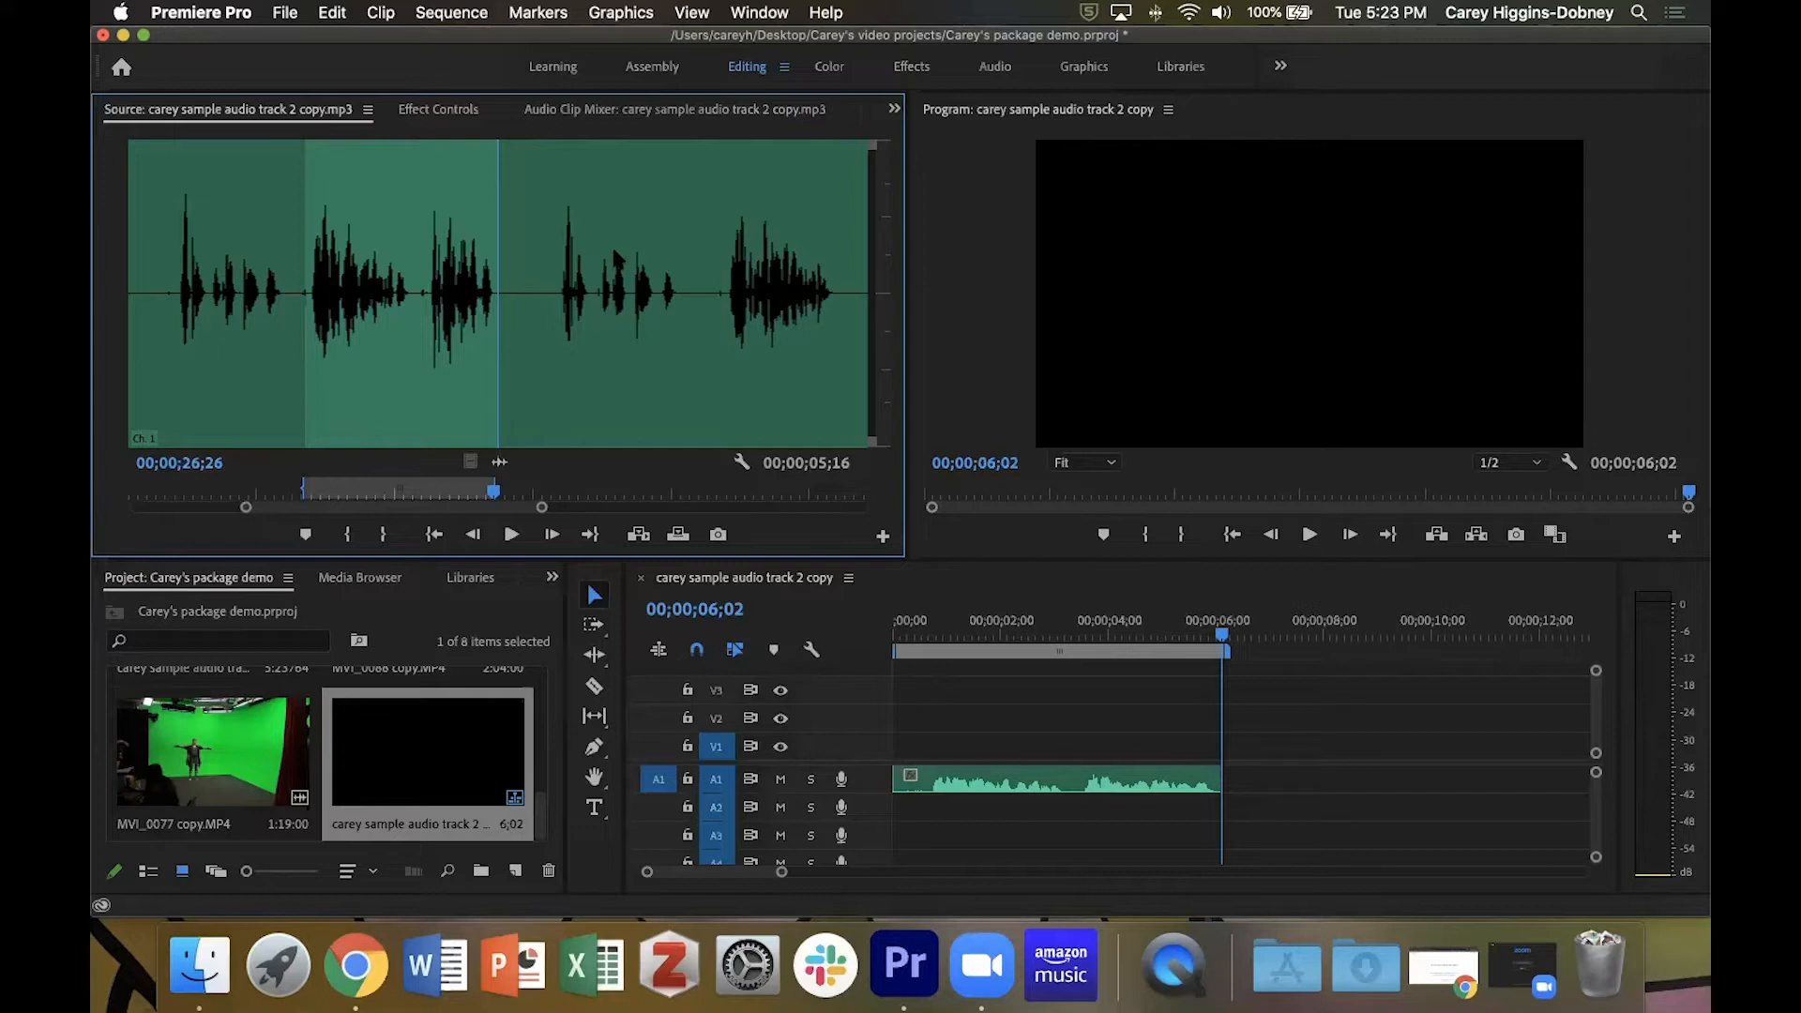
key(period)
click(1098, 647)
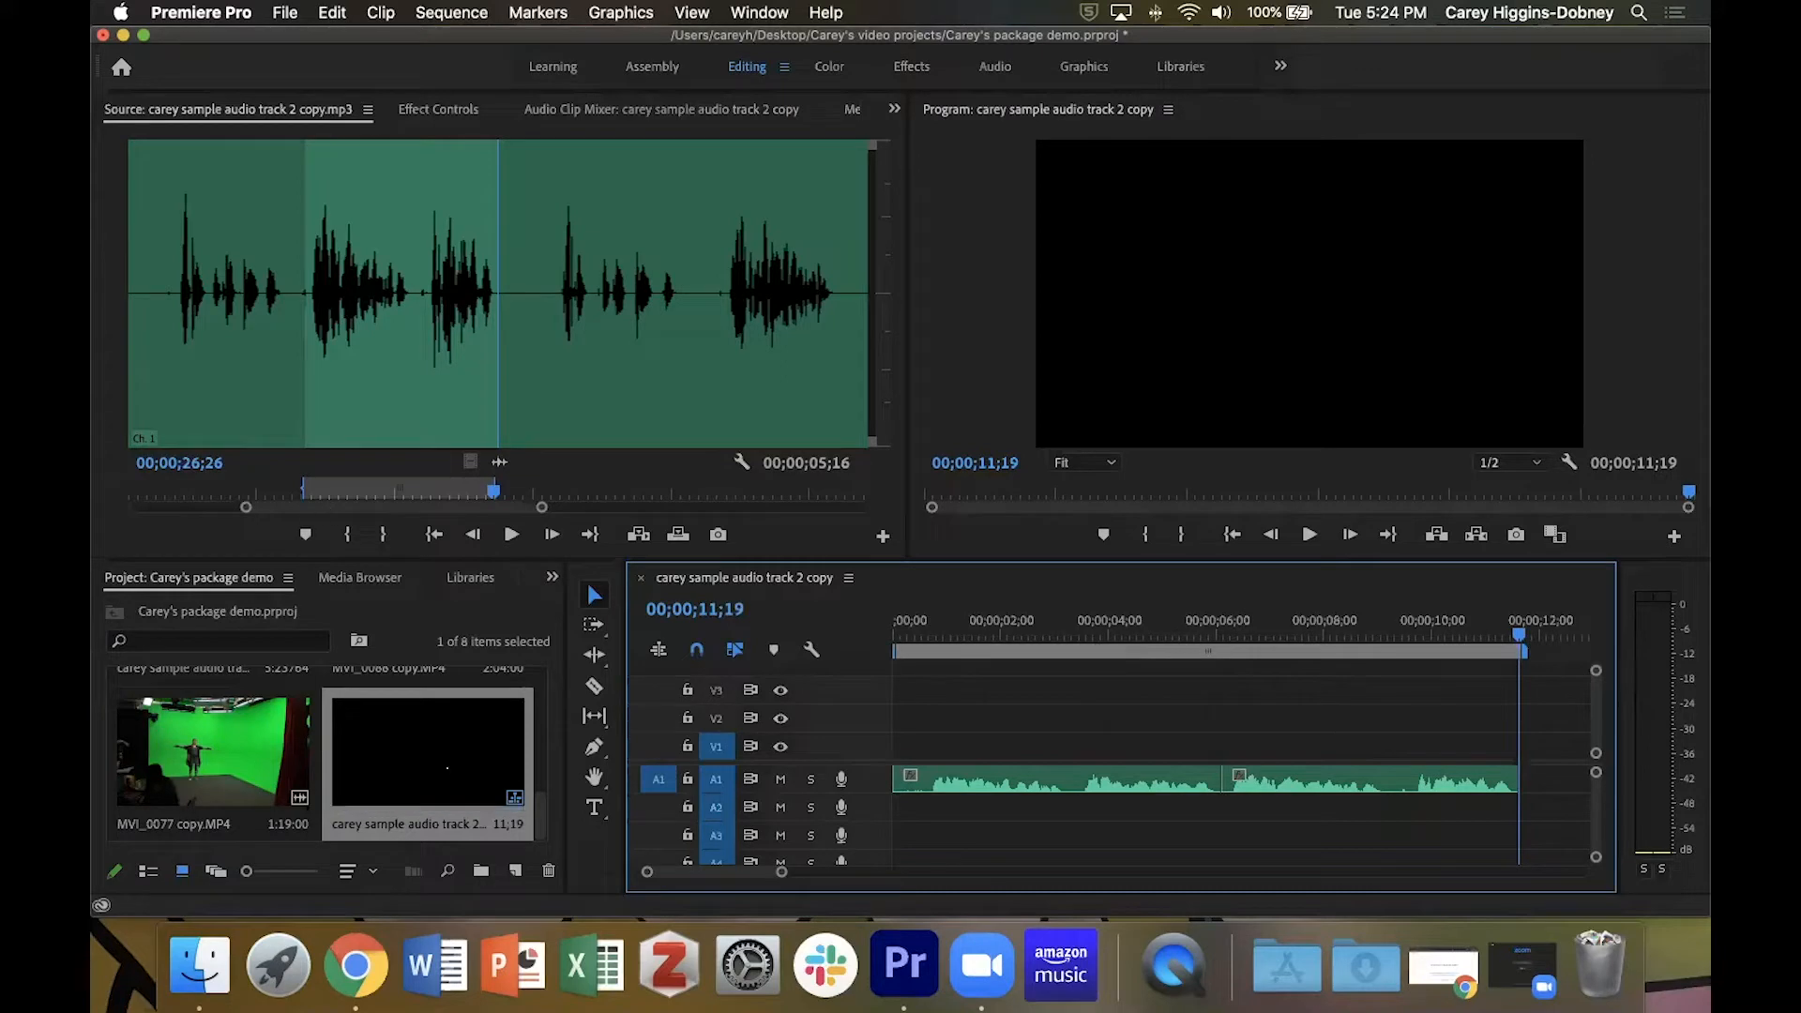
Find the interview clip sot.MP4 among the project's clips and open it in the Source monitor.
click(413, 609)
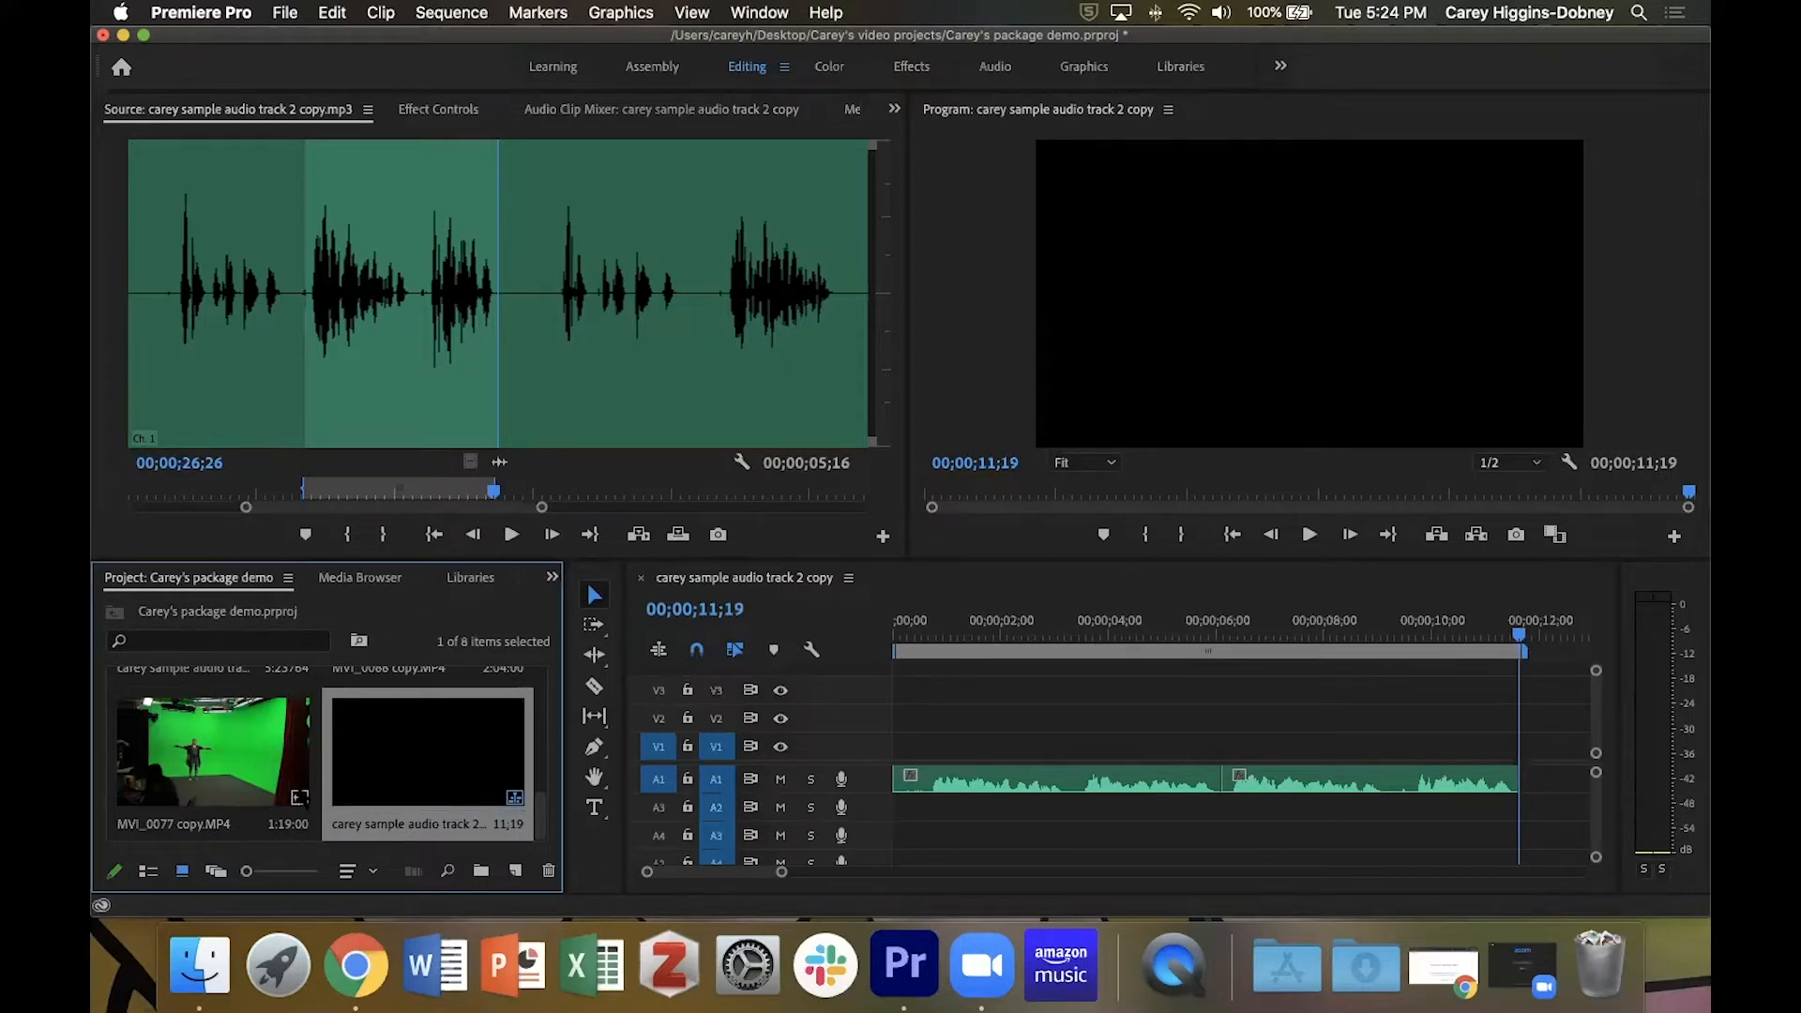
scroll(299, 795, up, 3)
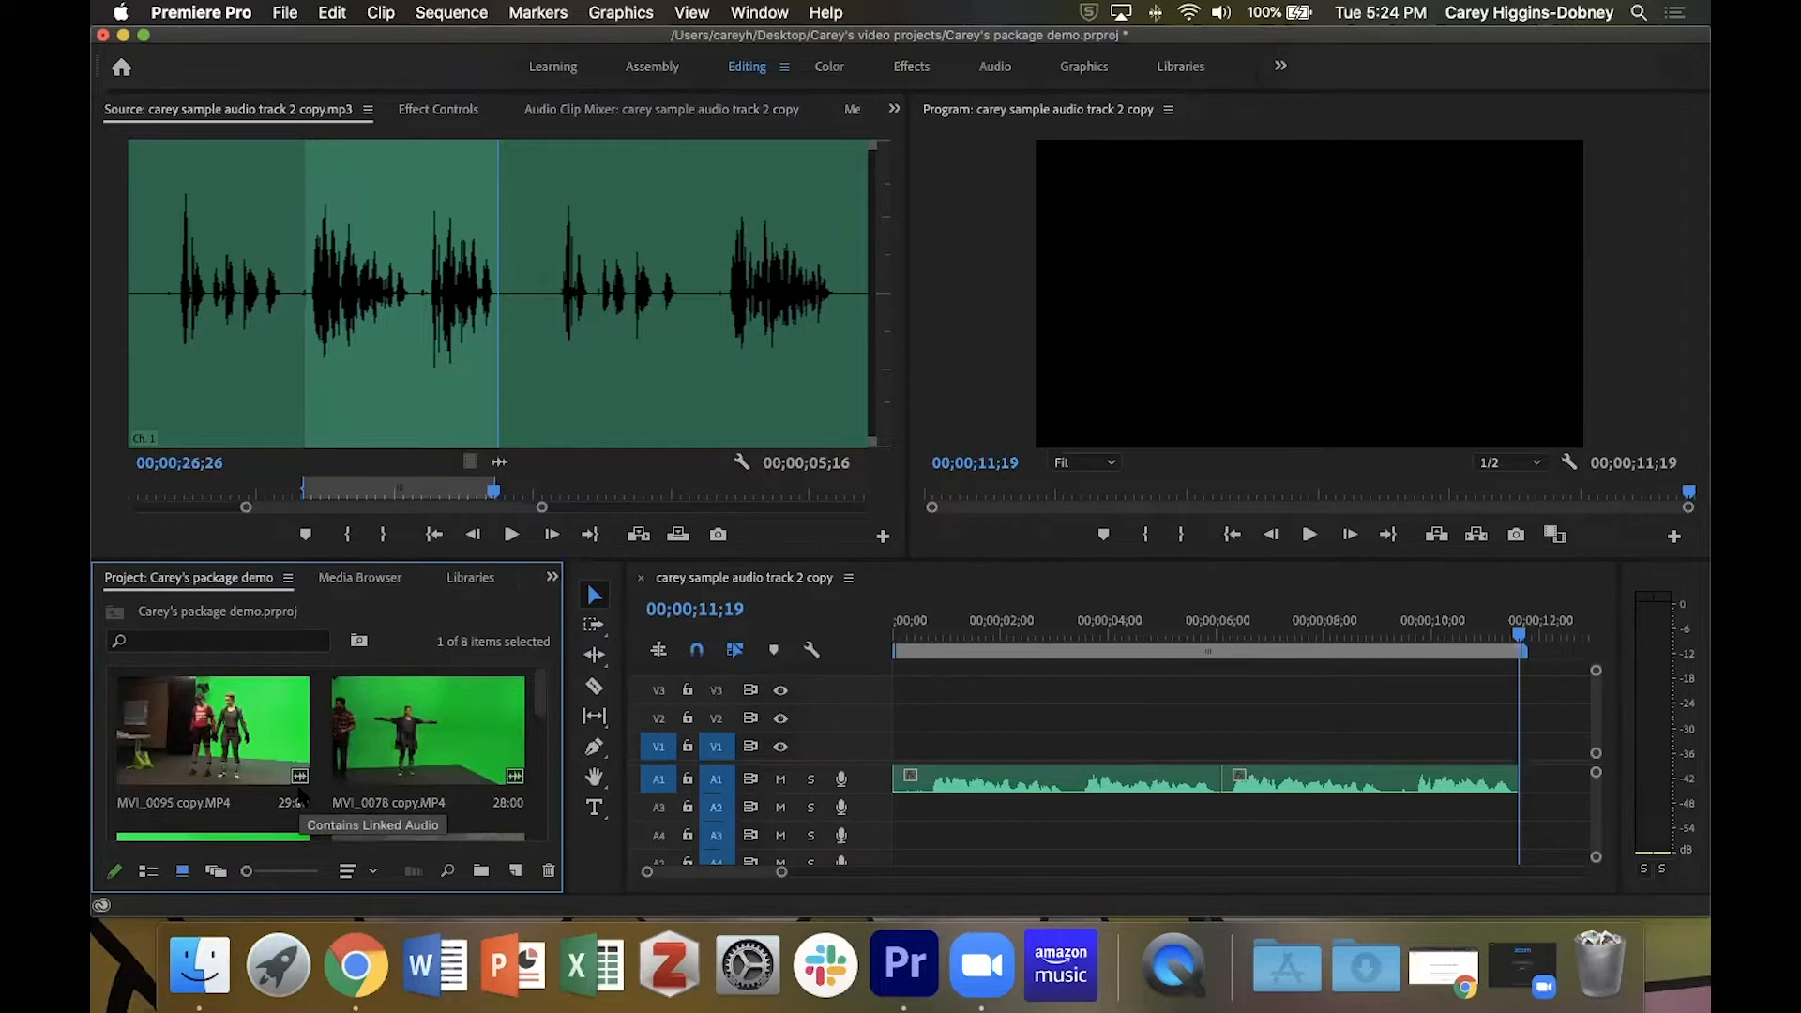
scroll(300, 795, down, 3)
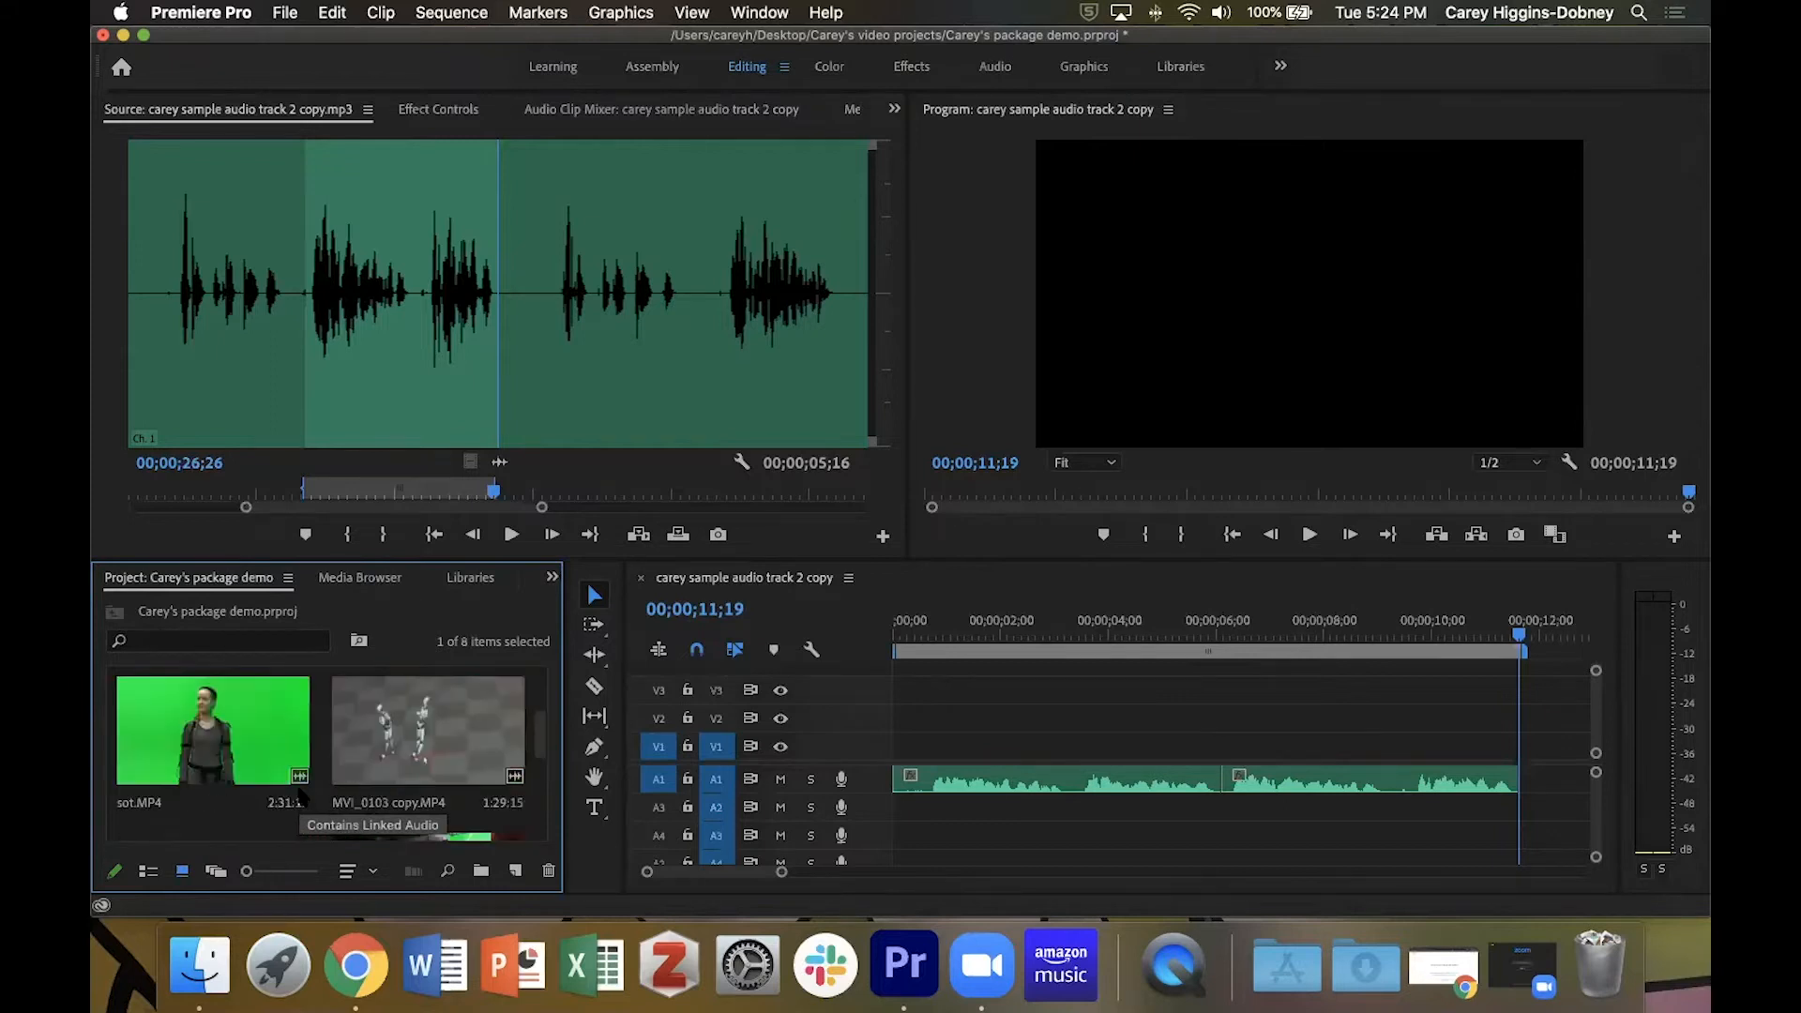
double_click(174, 744)
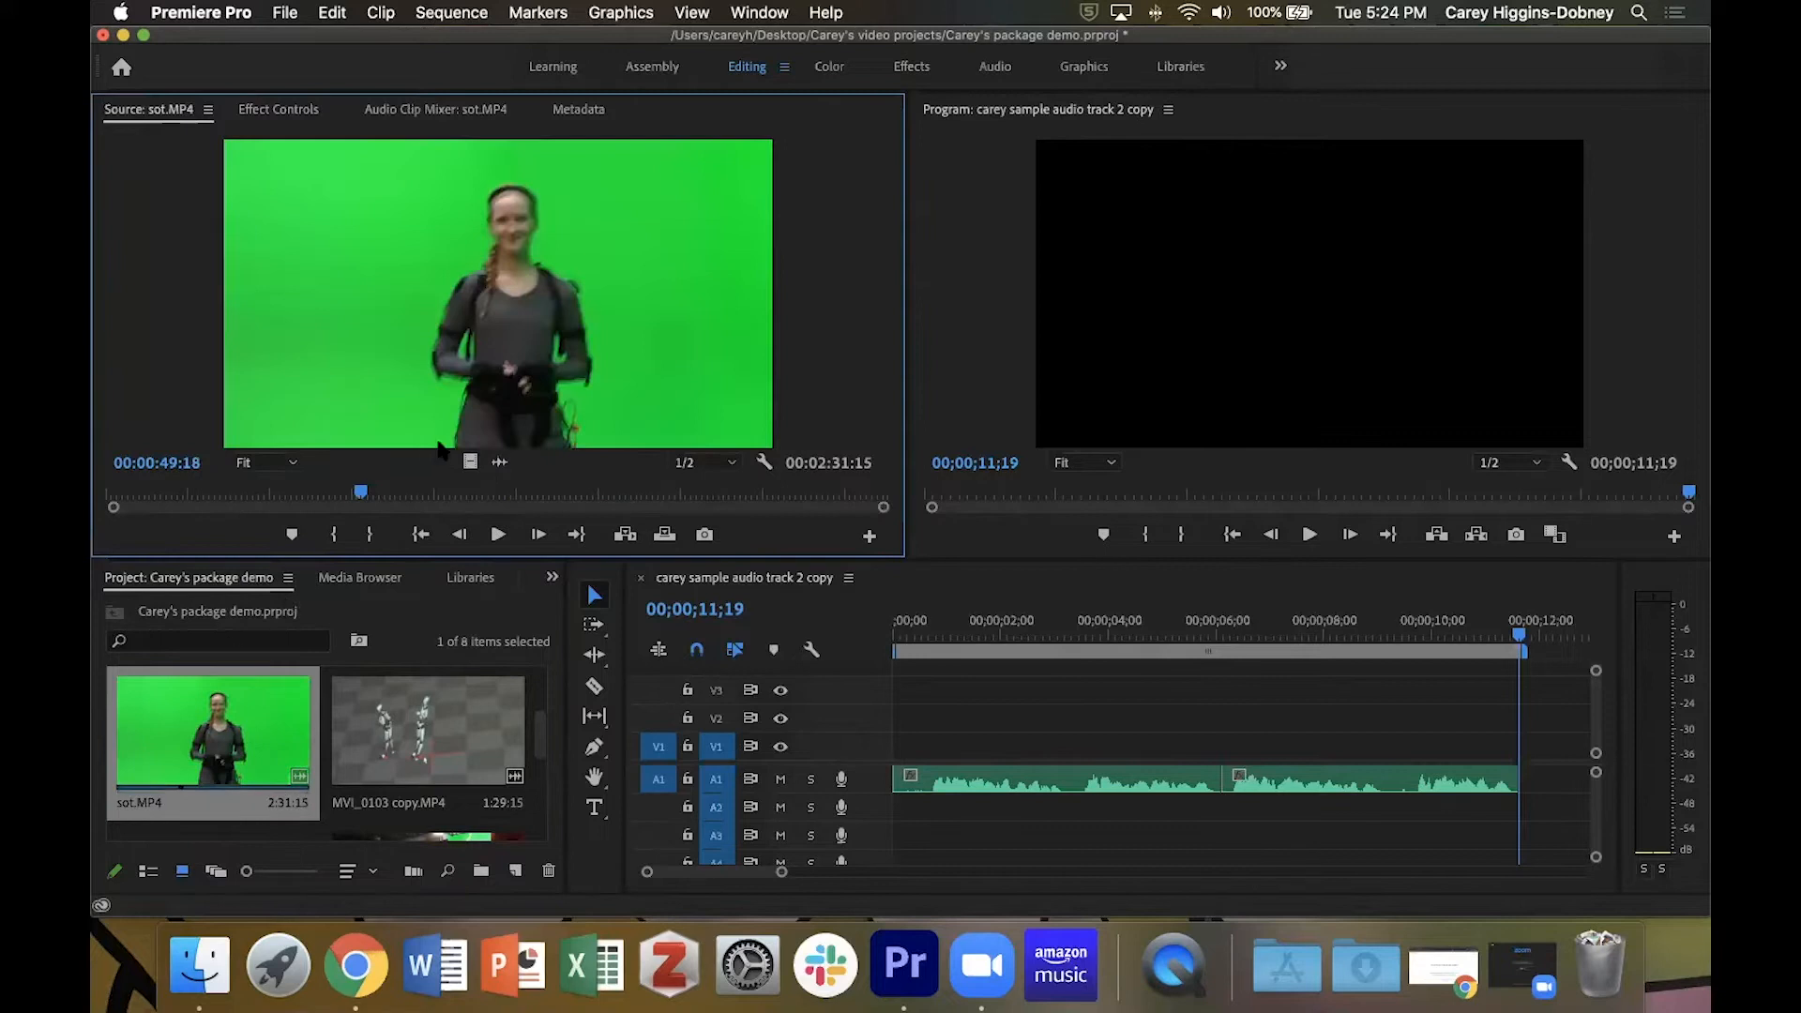
Play sot.MP4 and mark the soundbite with an In point at 00:01:04:00 and an Out point at 00:01:11:21.
drag(361, 493, 426, 501)
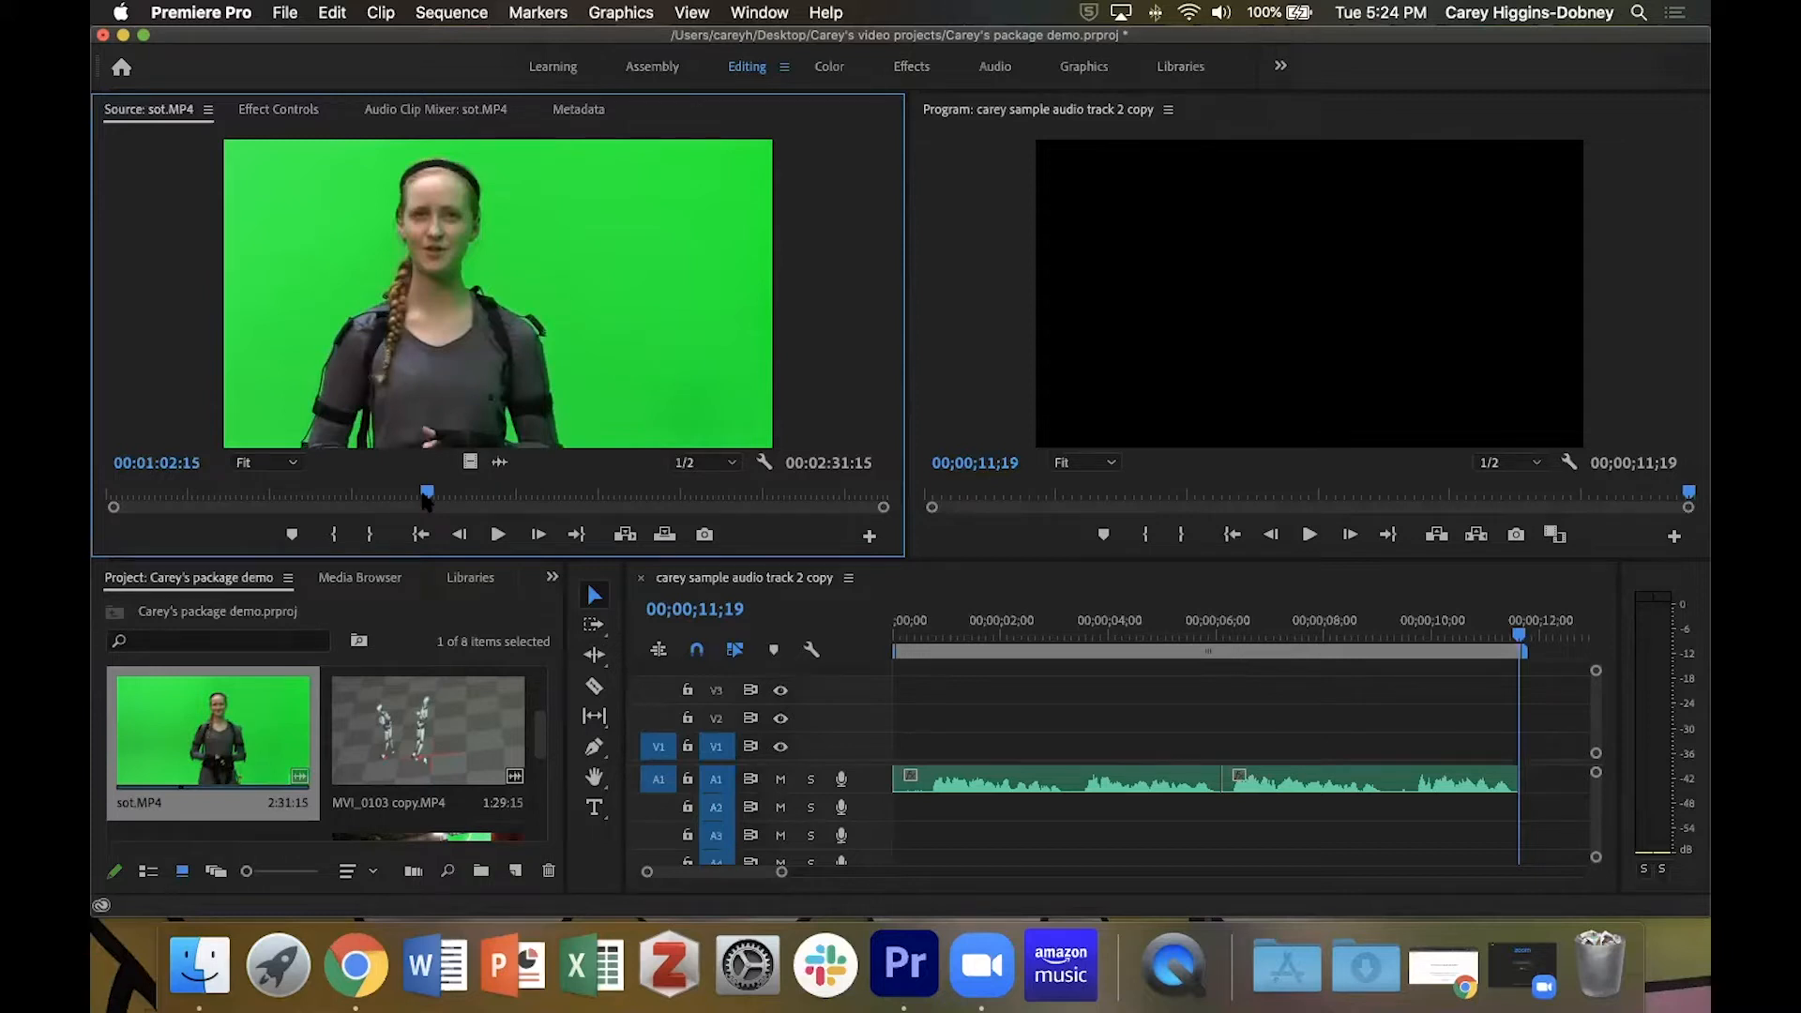
key(space)
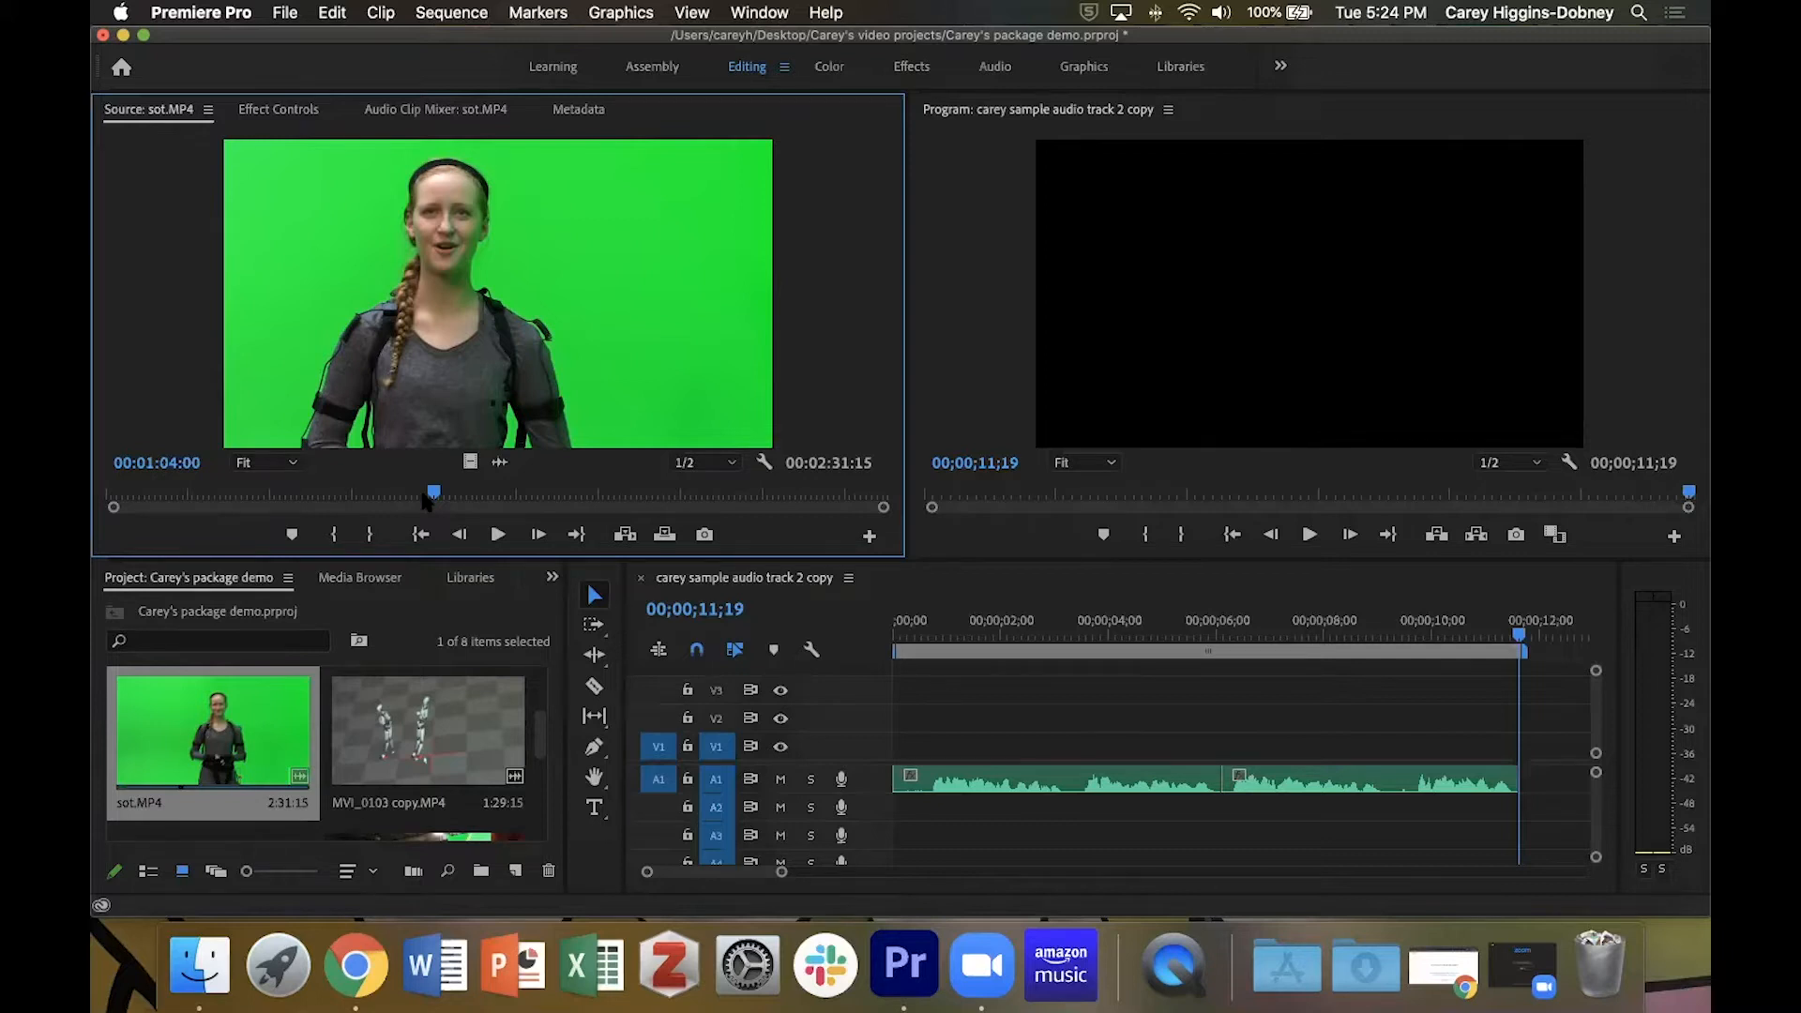
key(i)
key(space)
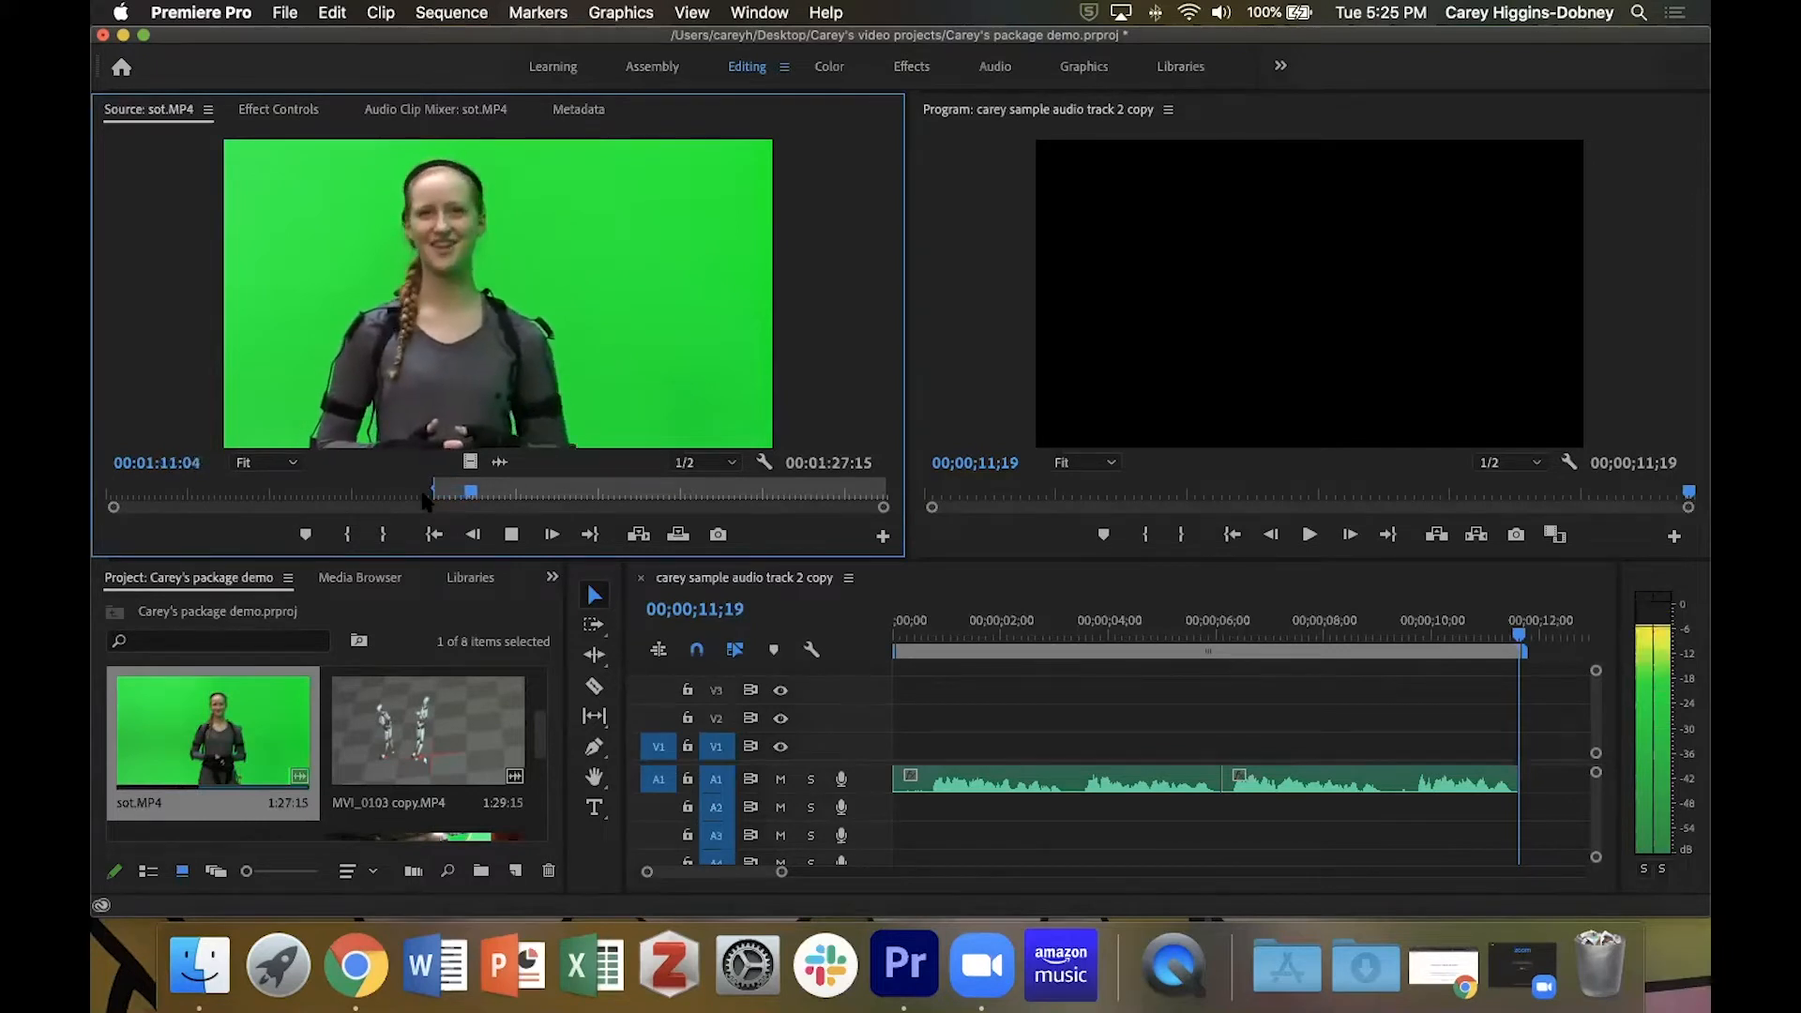
key(space)
key(o)
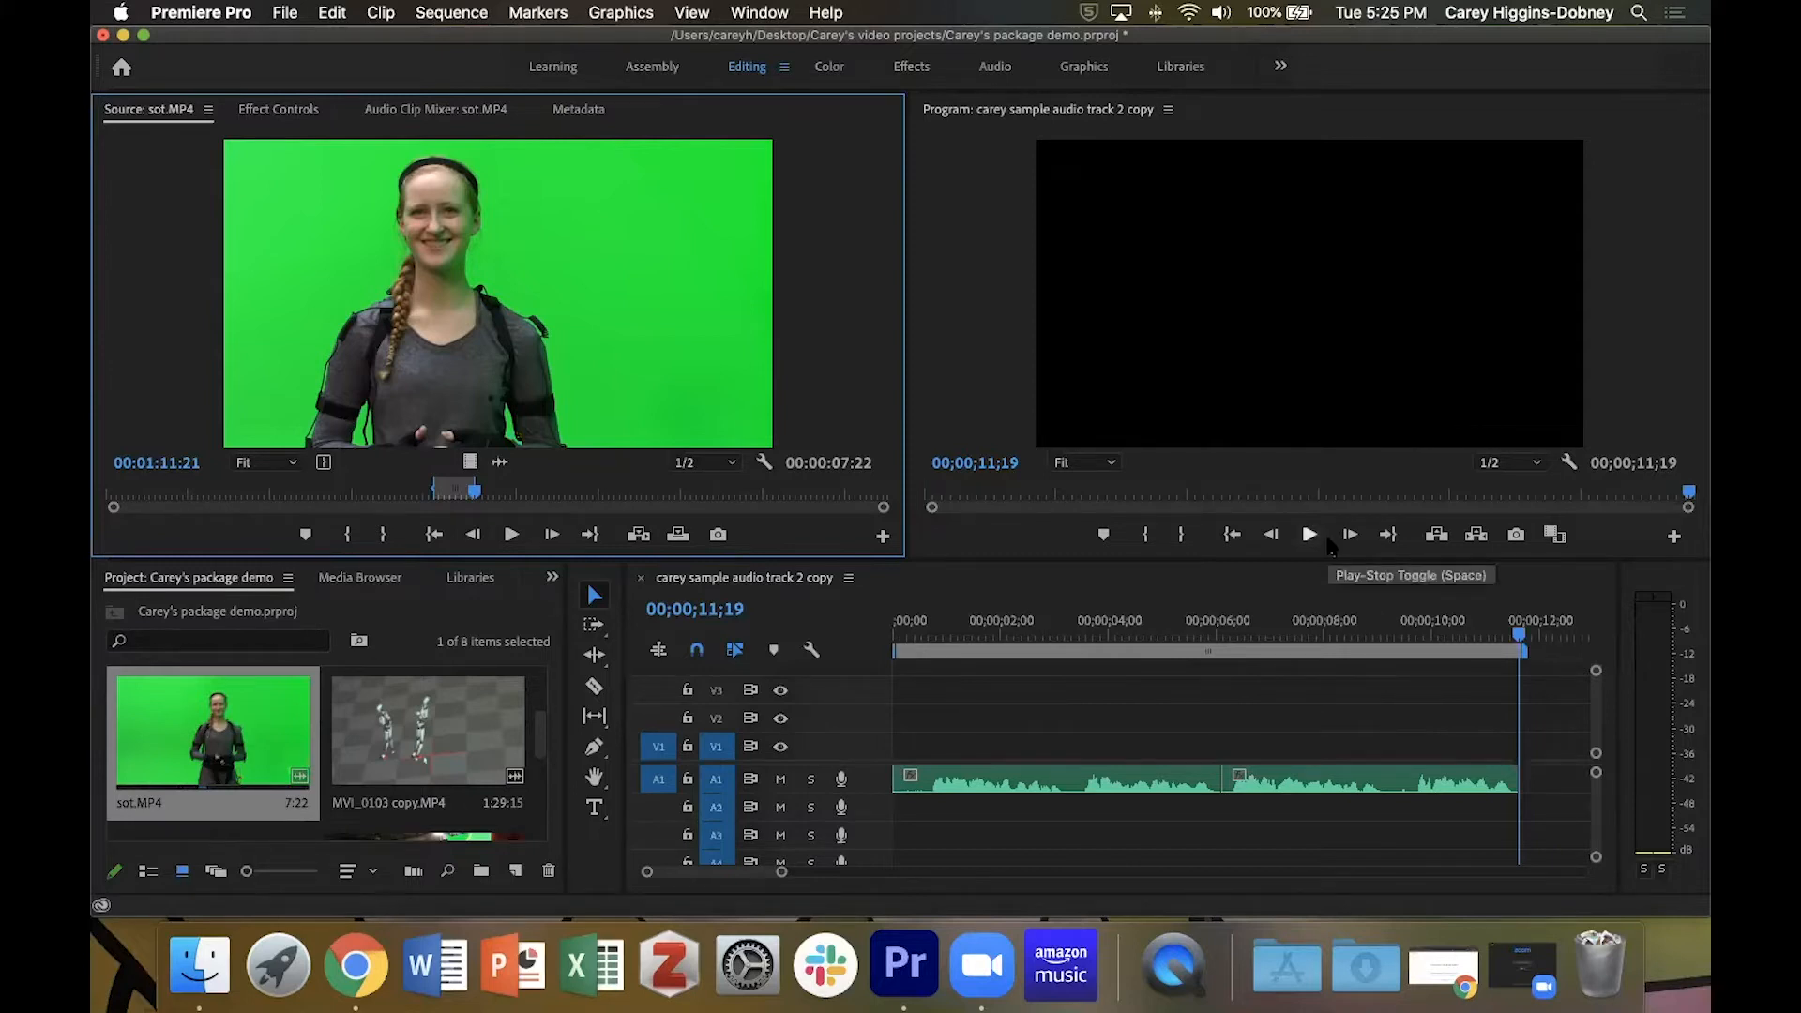
Overwrite the marked sot.MP4 soundbite onto tracks V1 and A1, directly after the second narration segment at 00;00;11;19.
key(.)
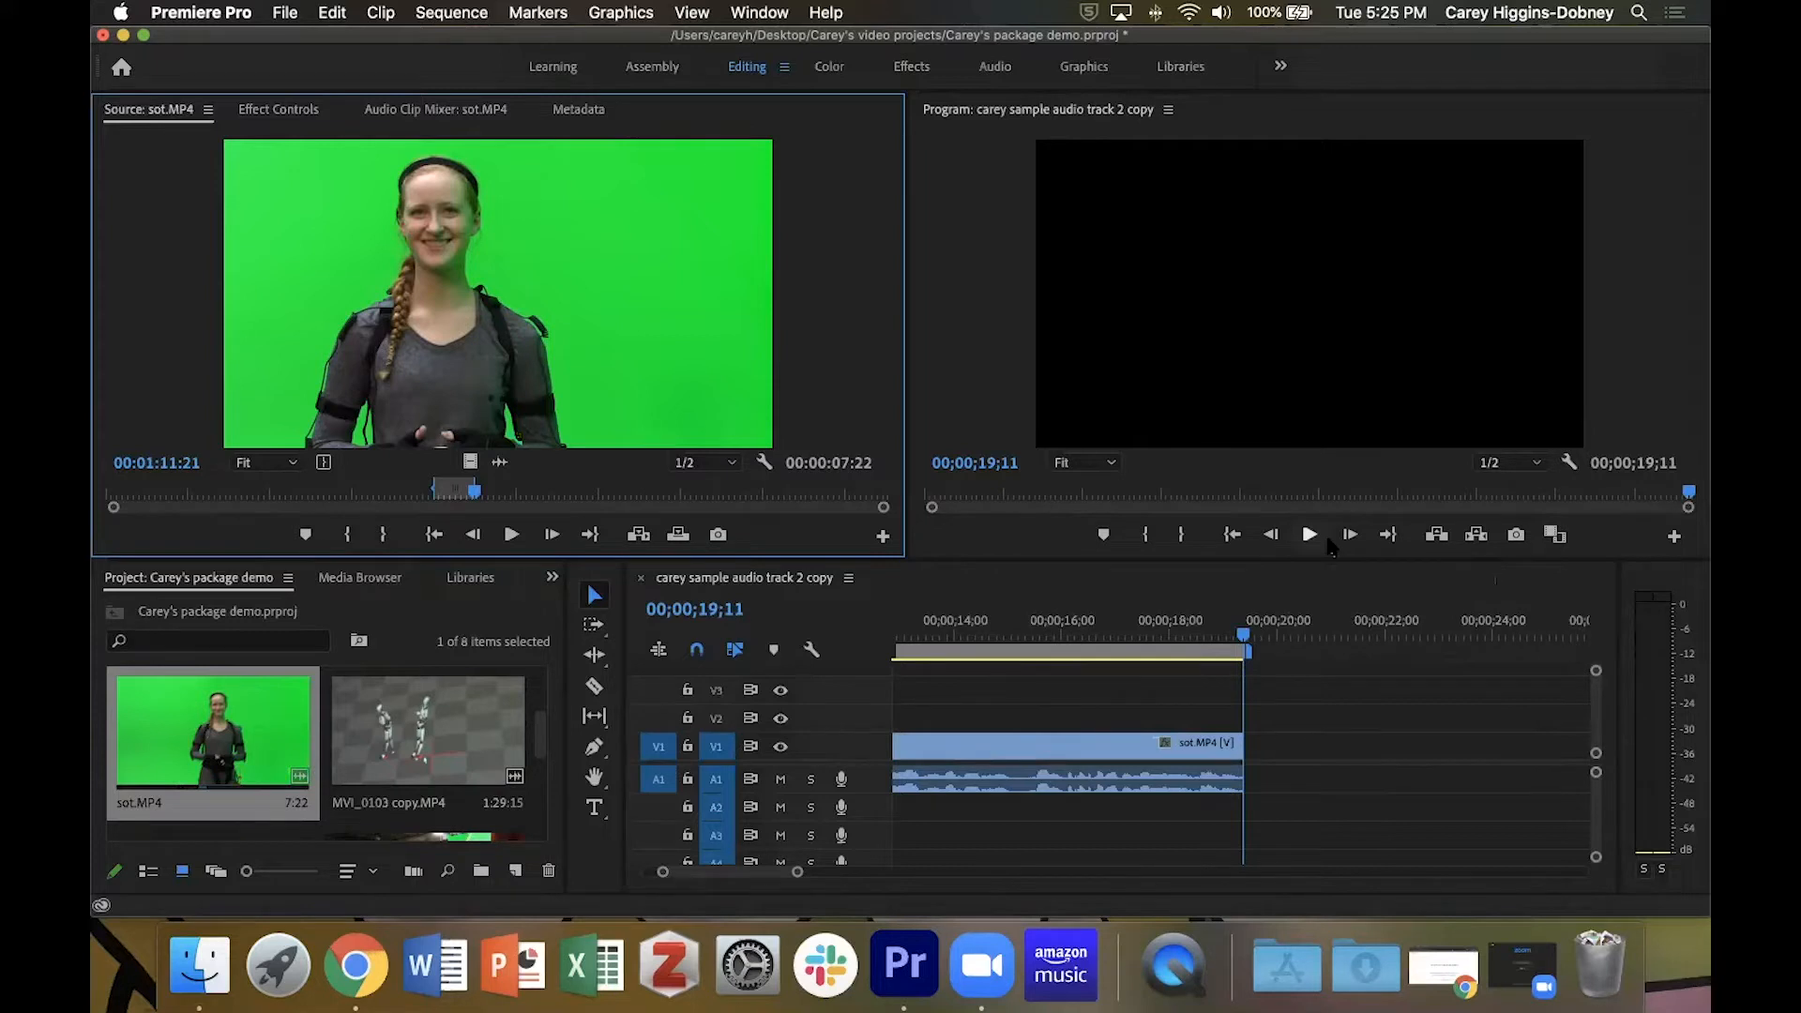
click(1182, 589)
key(minus)
key(minus)
key(minus)
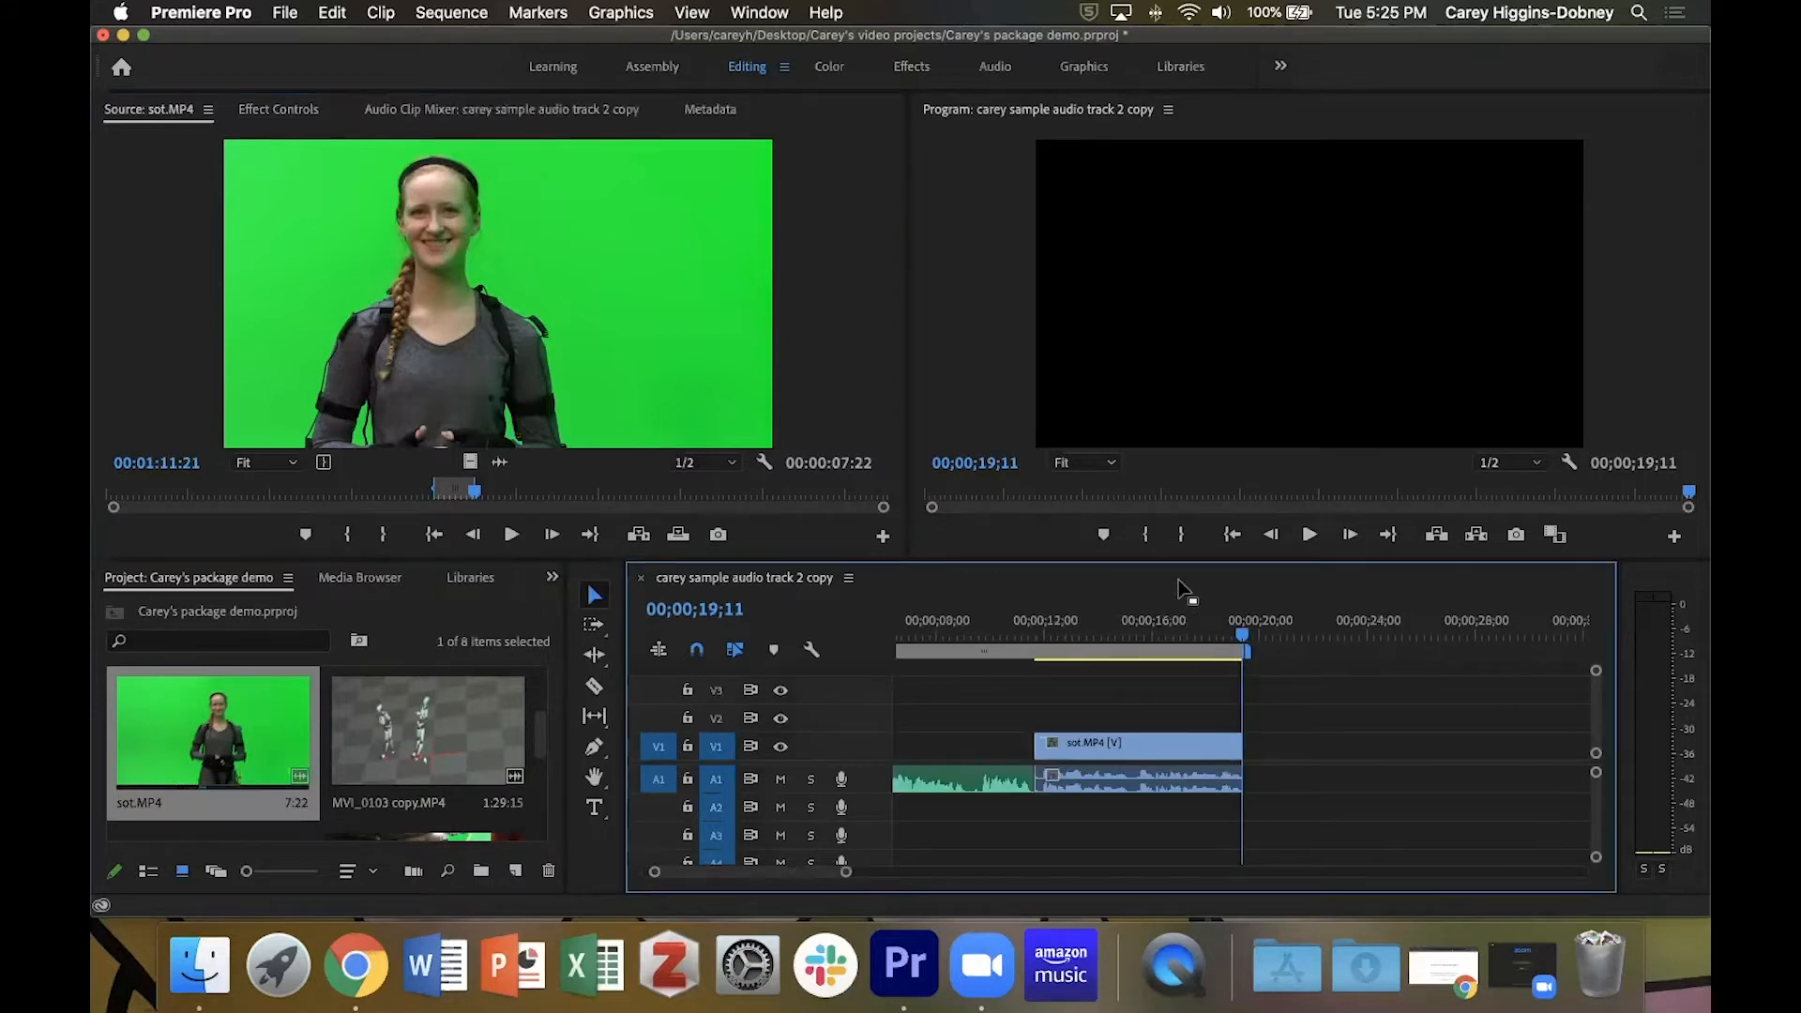
key(space)
click(995, 634)
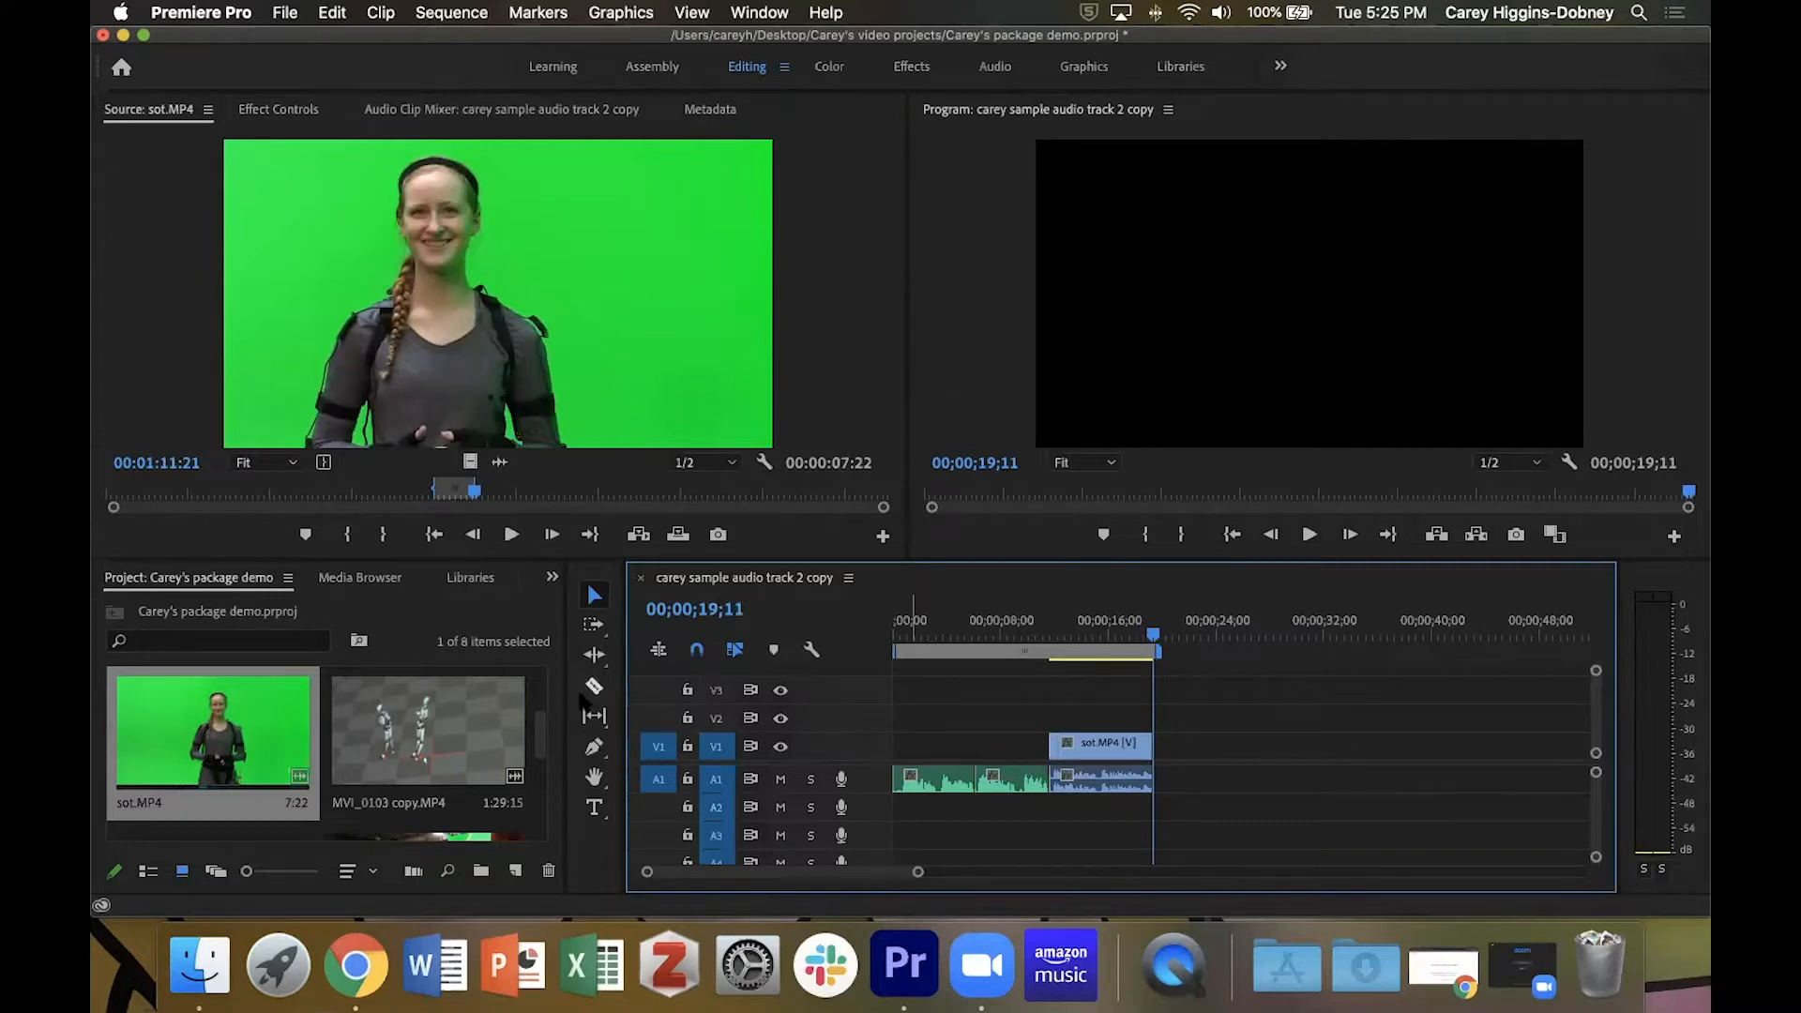
Reopen the narration audio clip in the Source monitor and clear its In and Out points.
scroll(549, 747, down, 3)
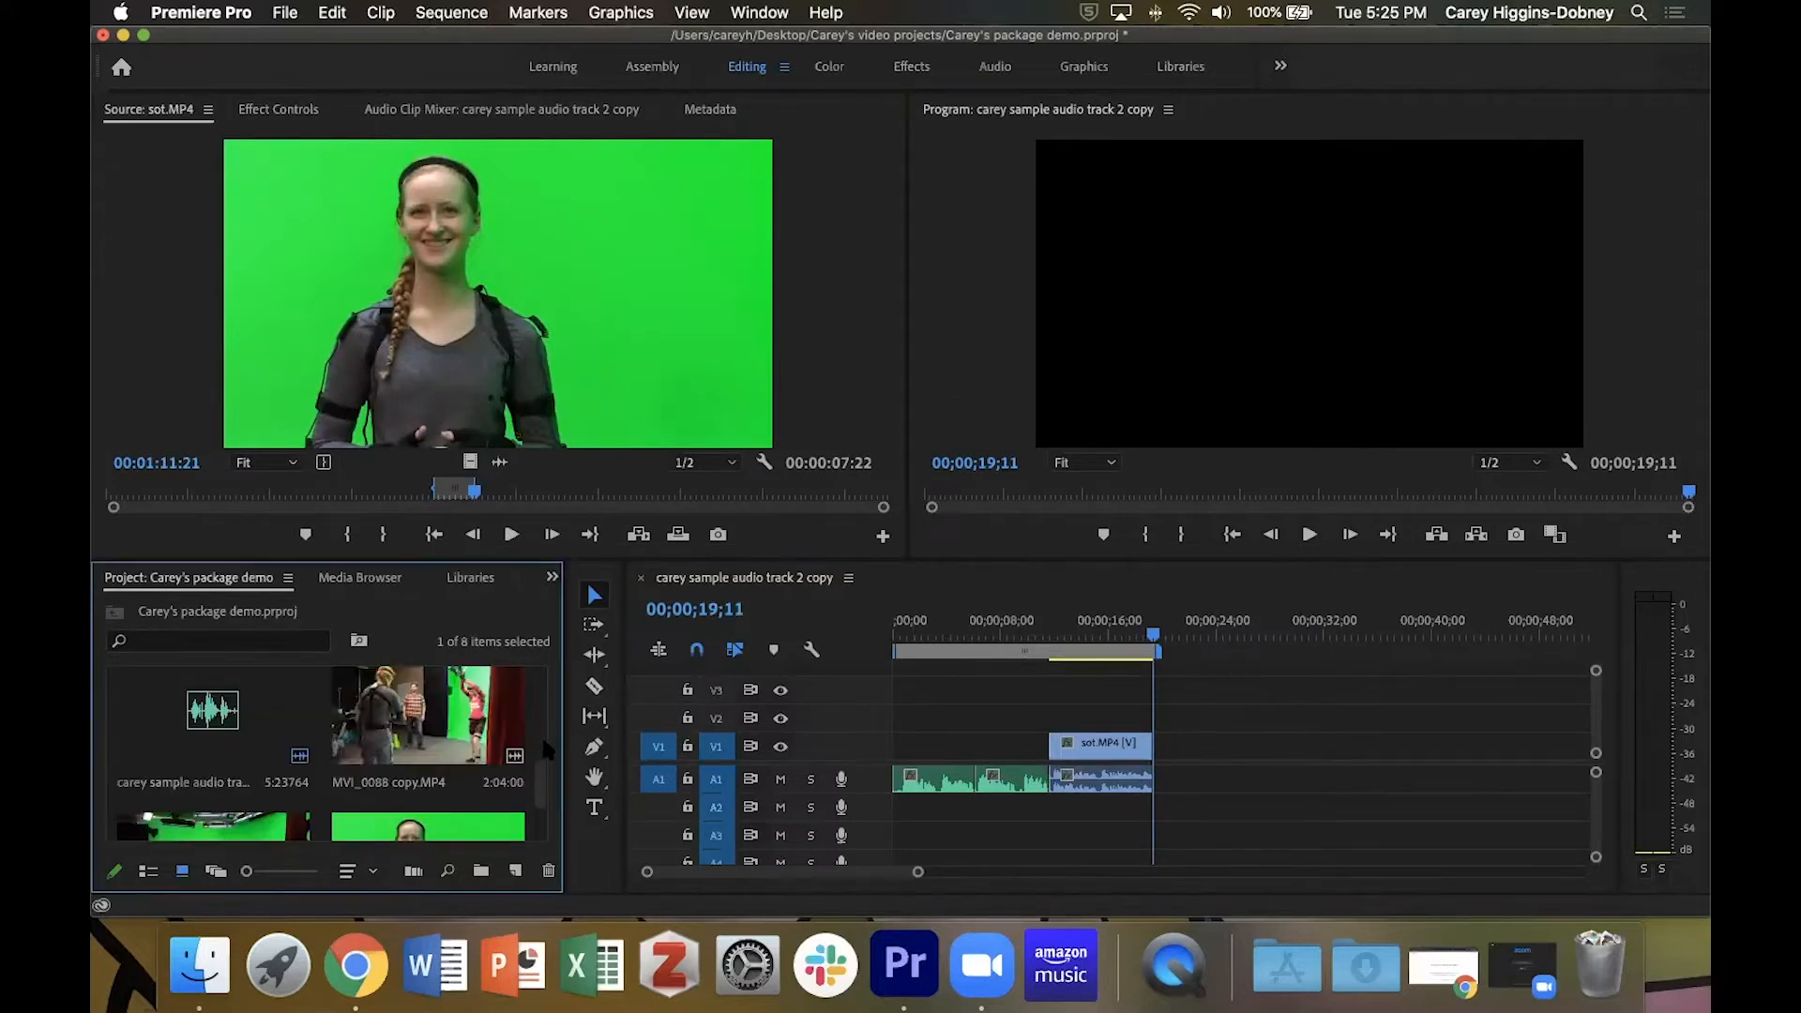
double_click(226, 735)
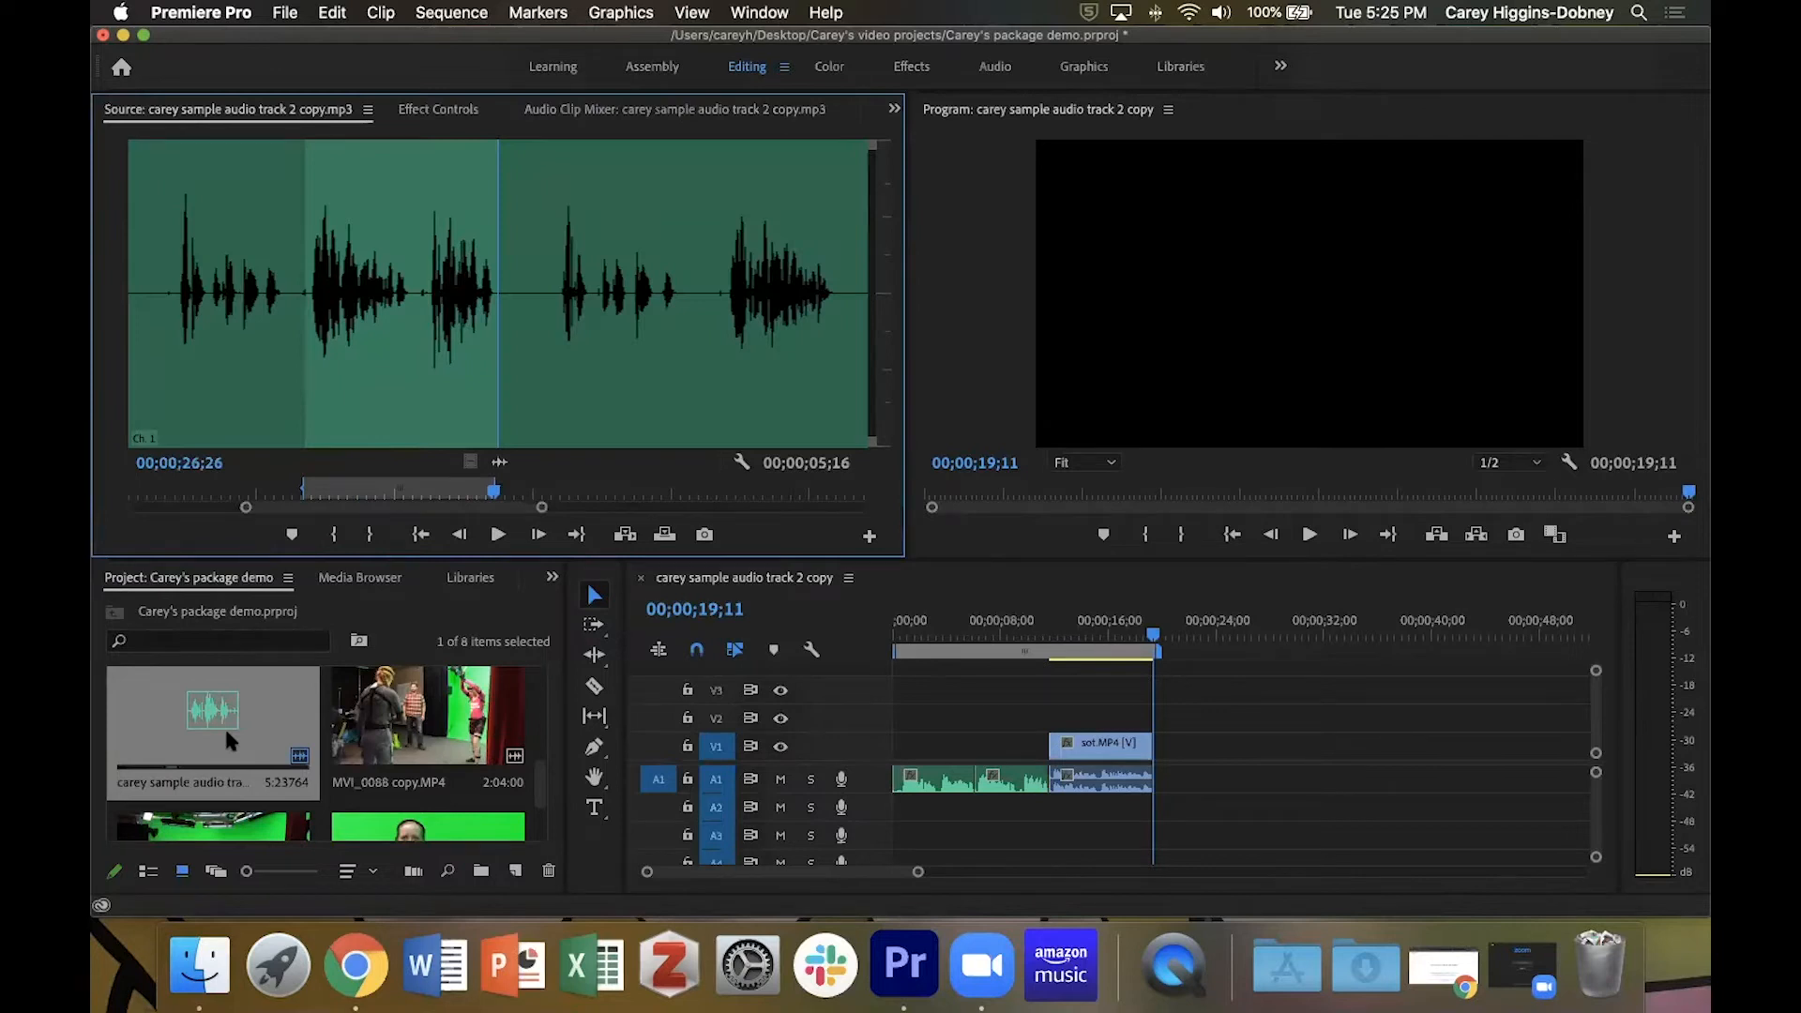
key(alt+x)
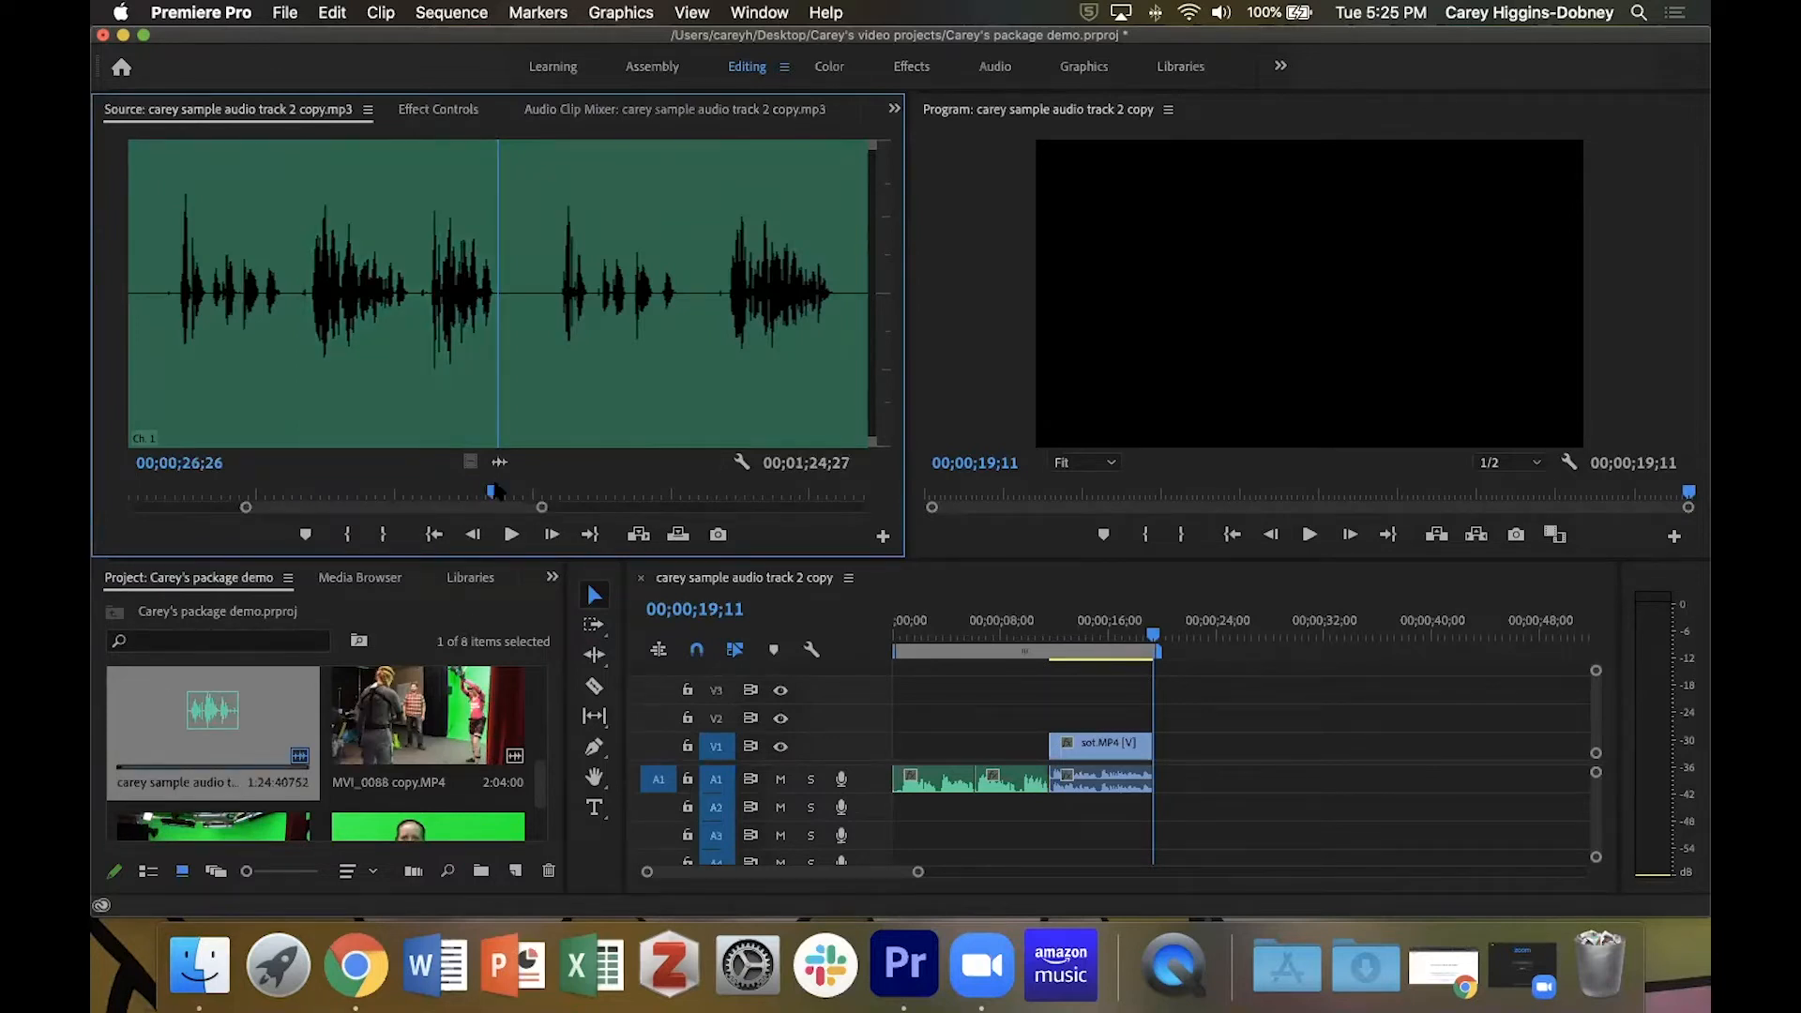
Locate the start of the next narration segment in the audio clip and mark an In point at 00;00;33;08.
drag(493, 497, 672, 497)
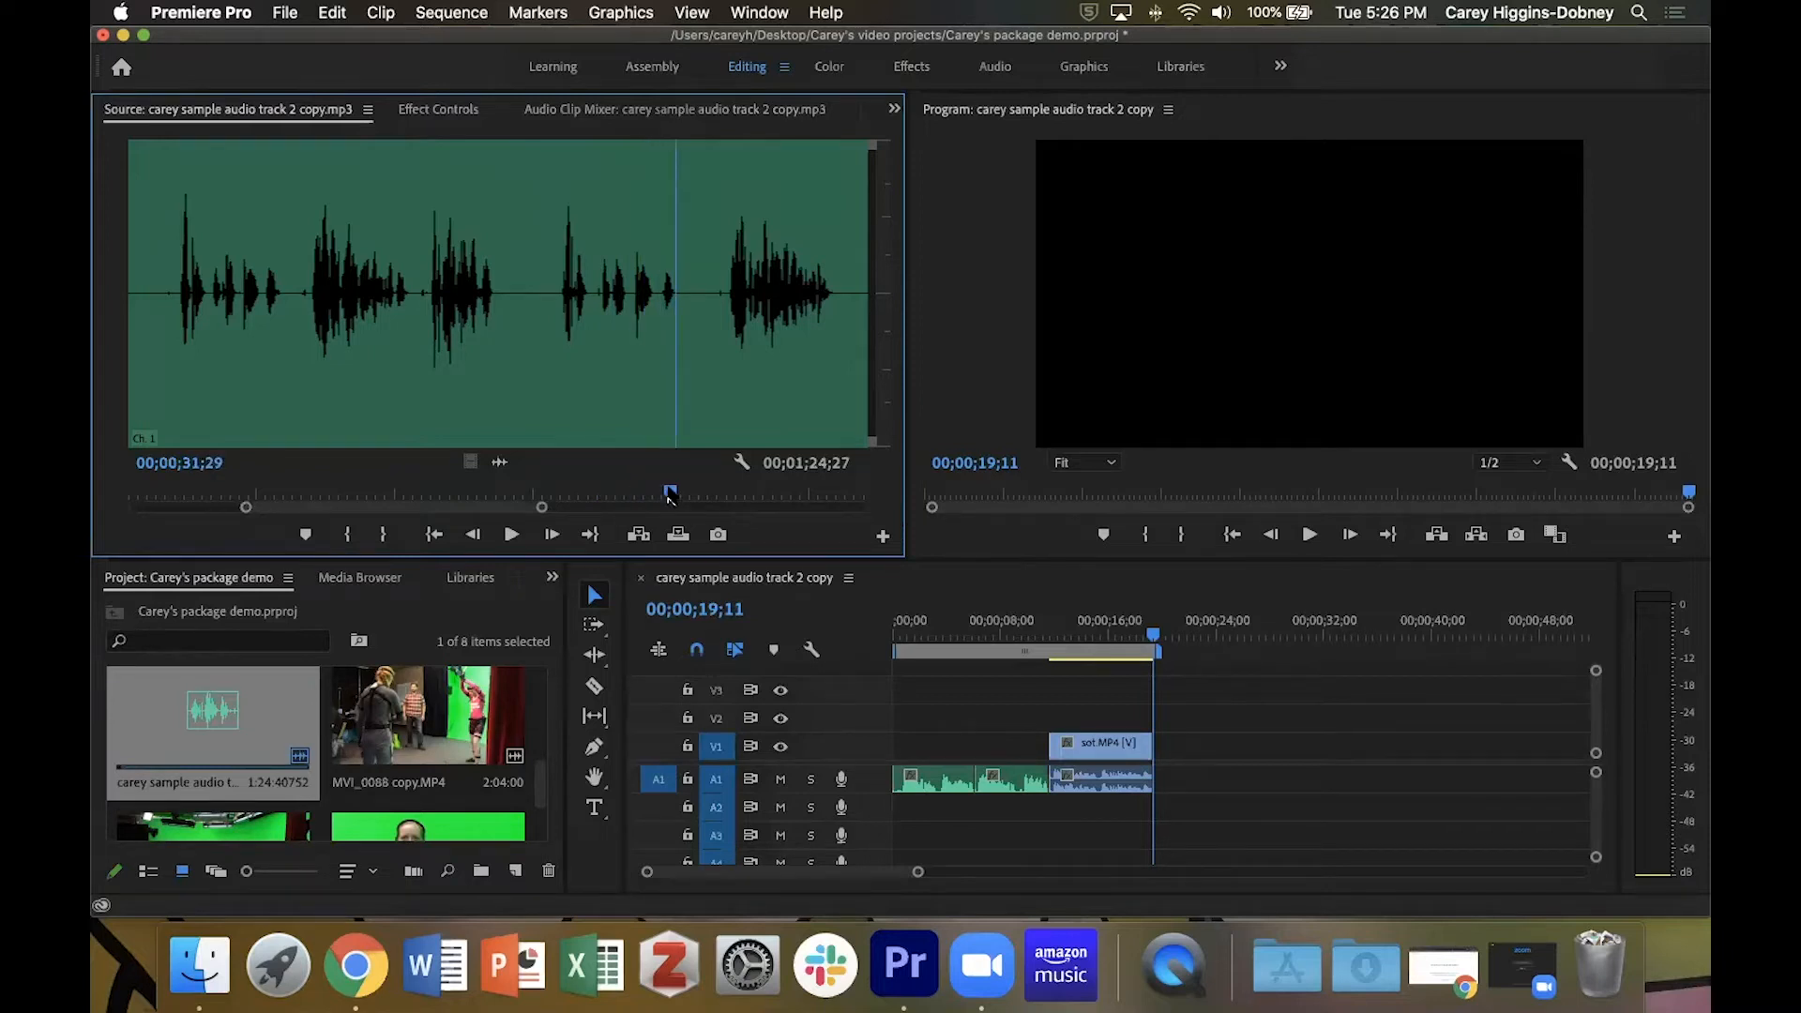
drag(671, 497, 553, 487)
key(space)
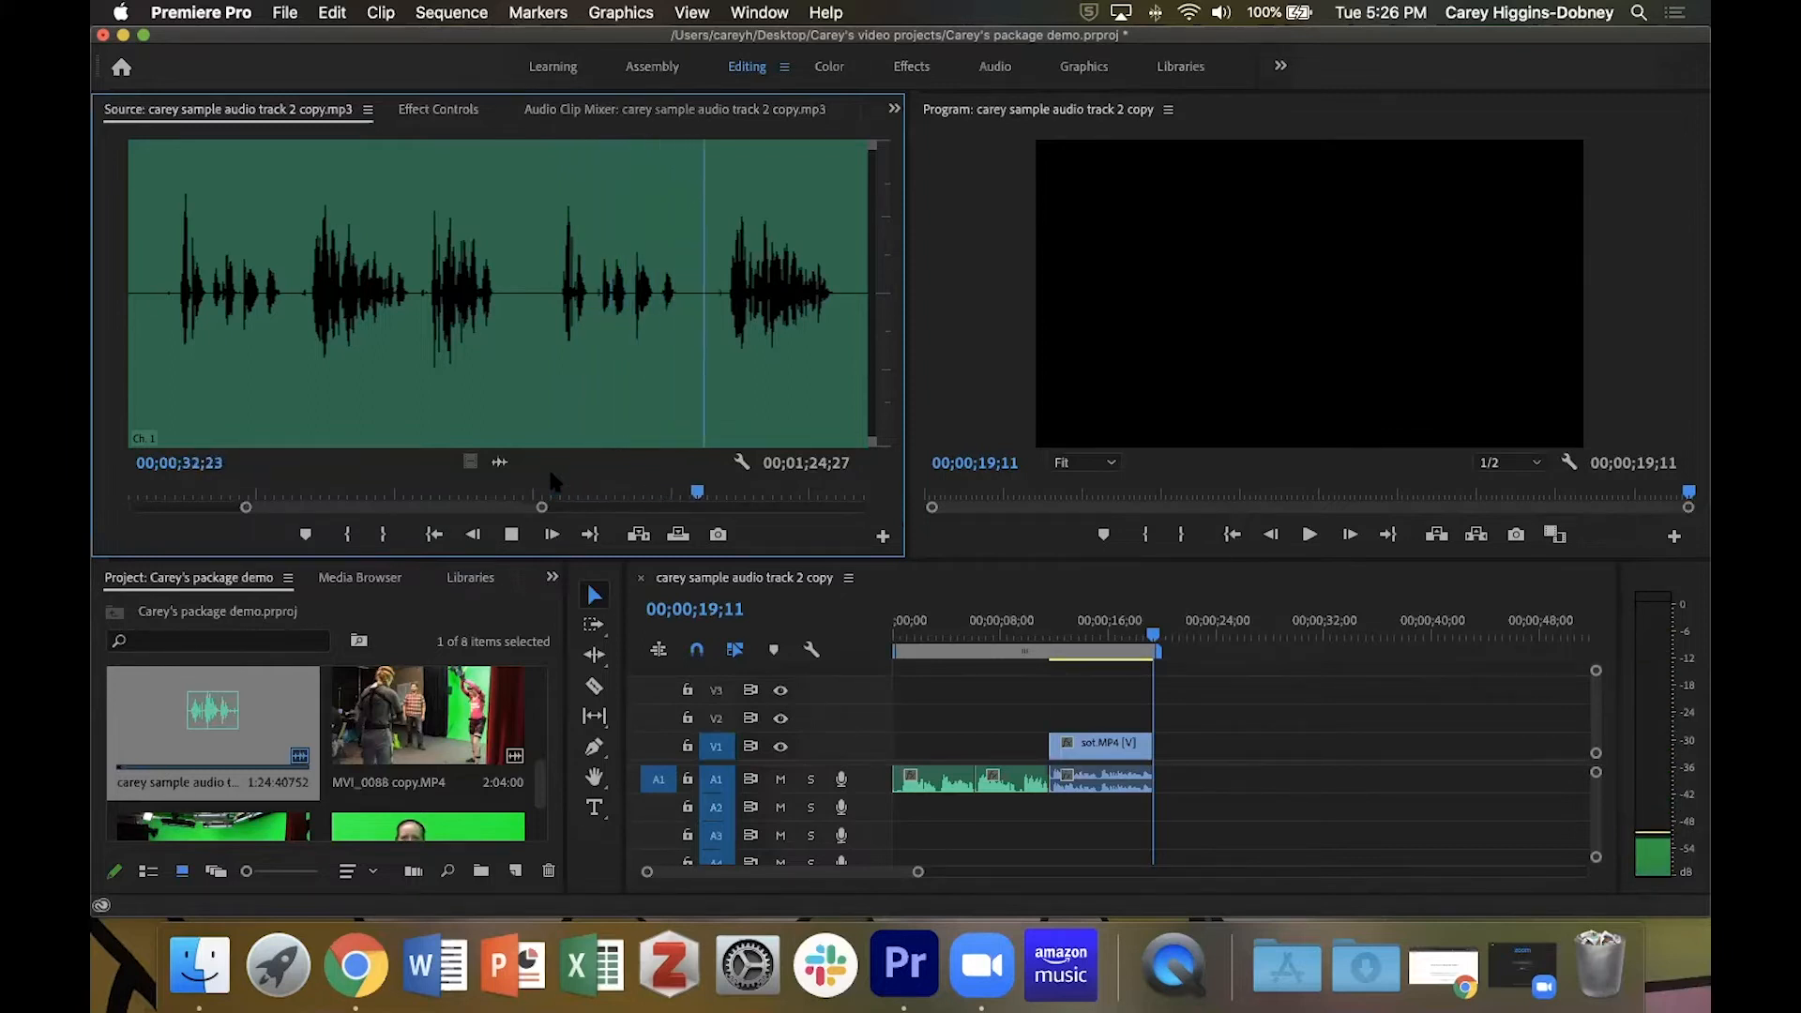
key(space)
key(Right)
key(Right)
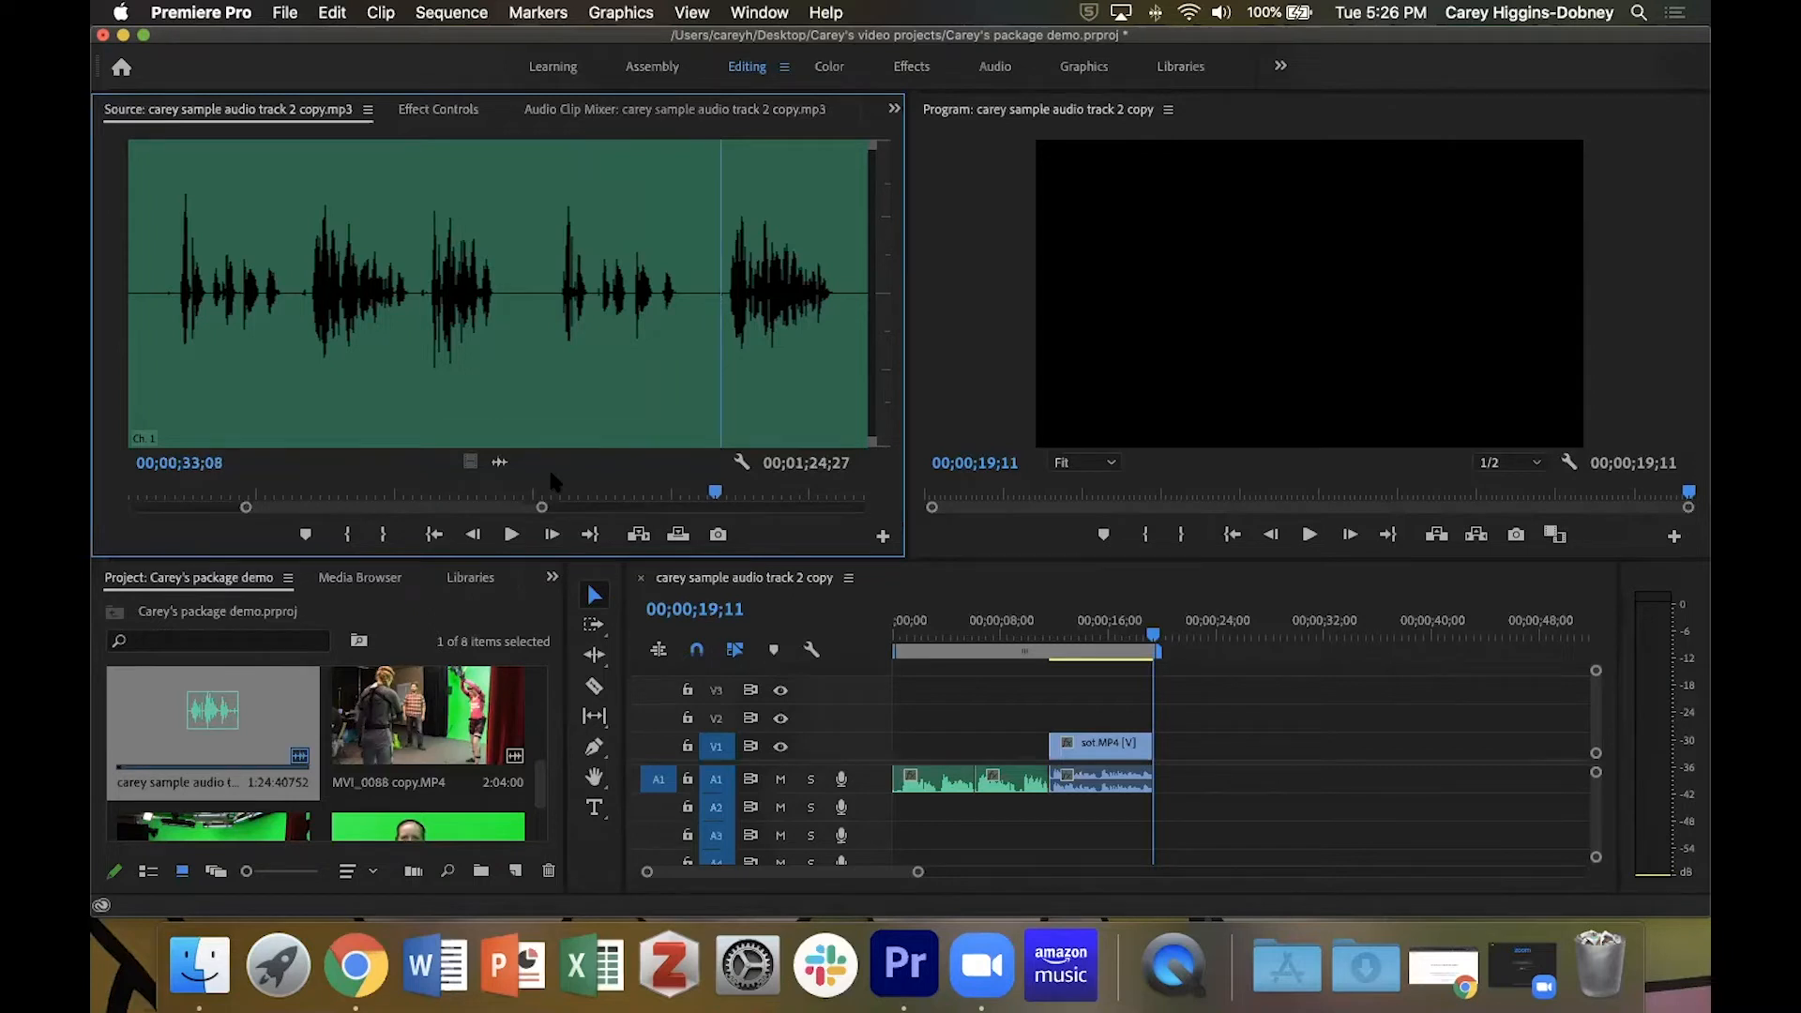
key(equal)
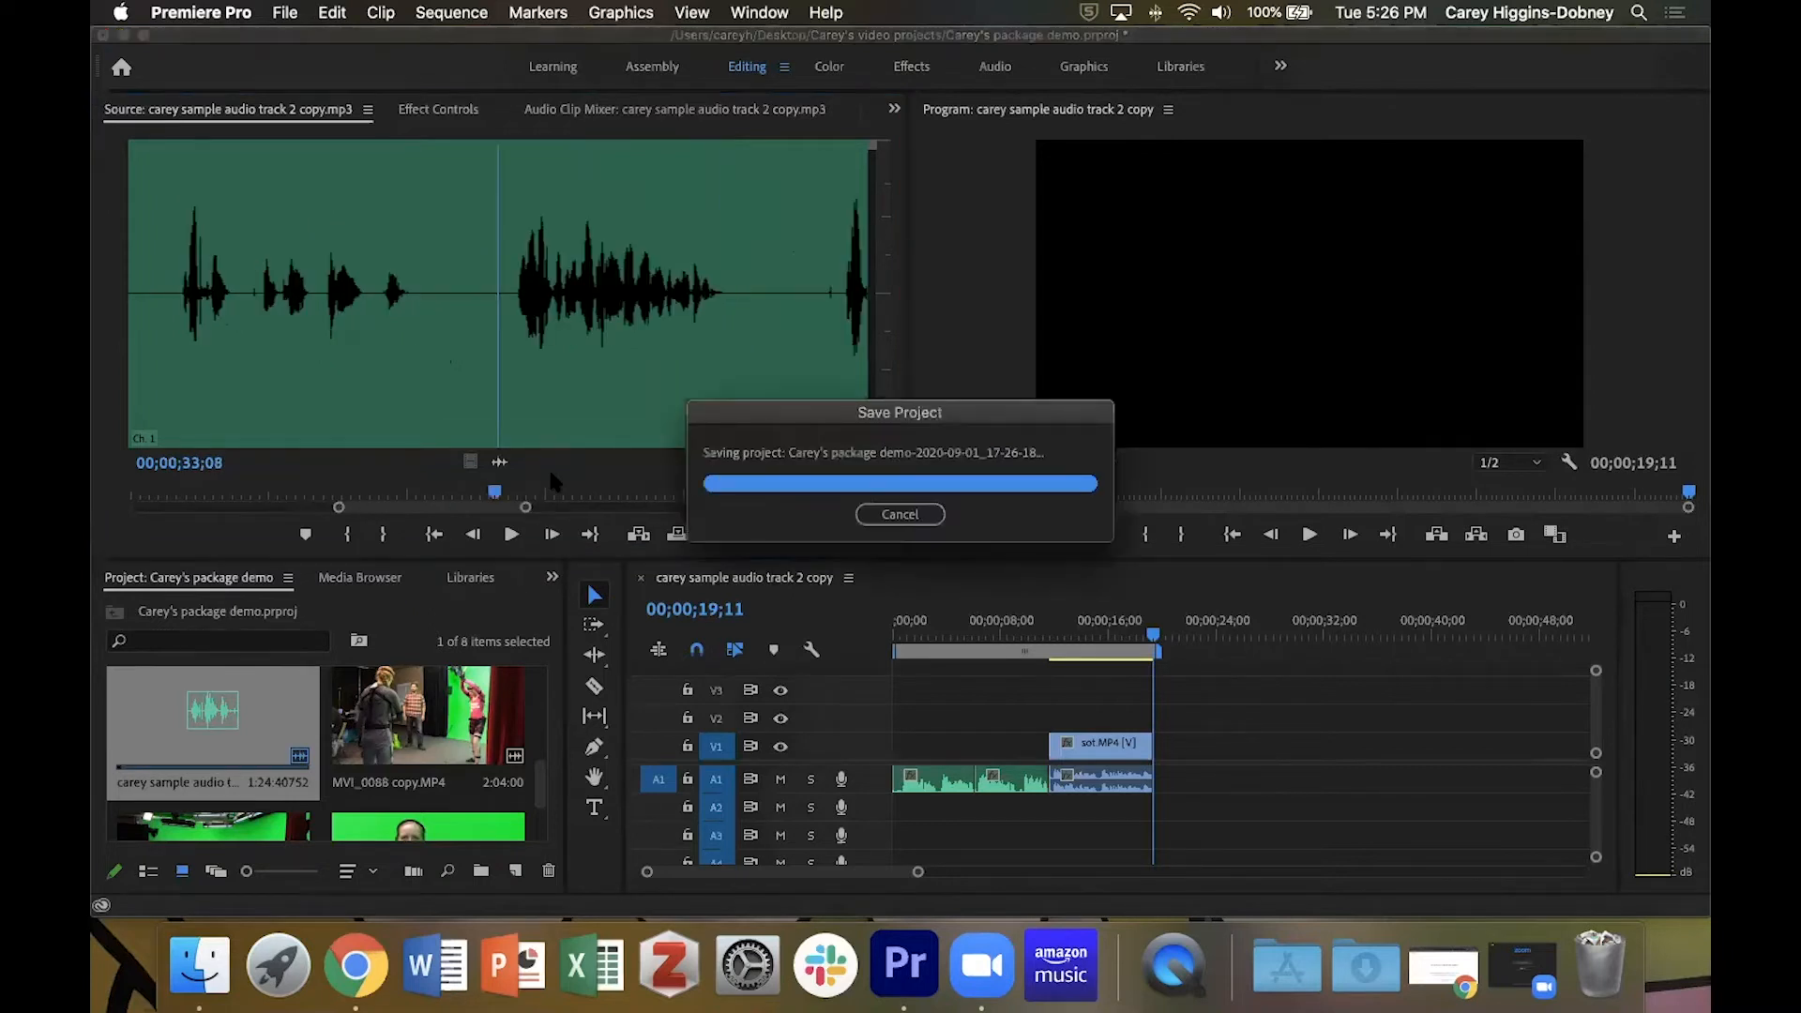
key(equal)
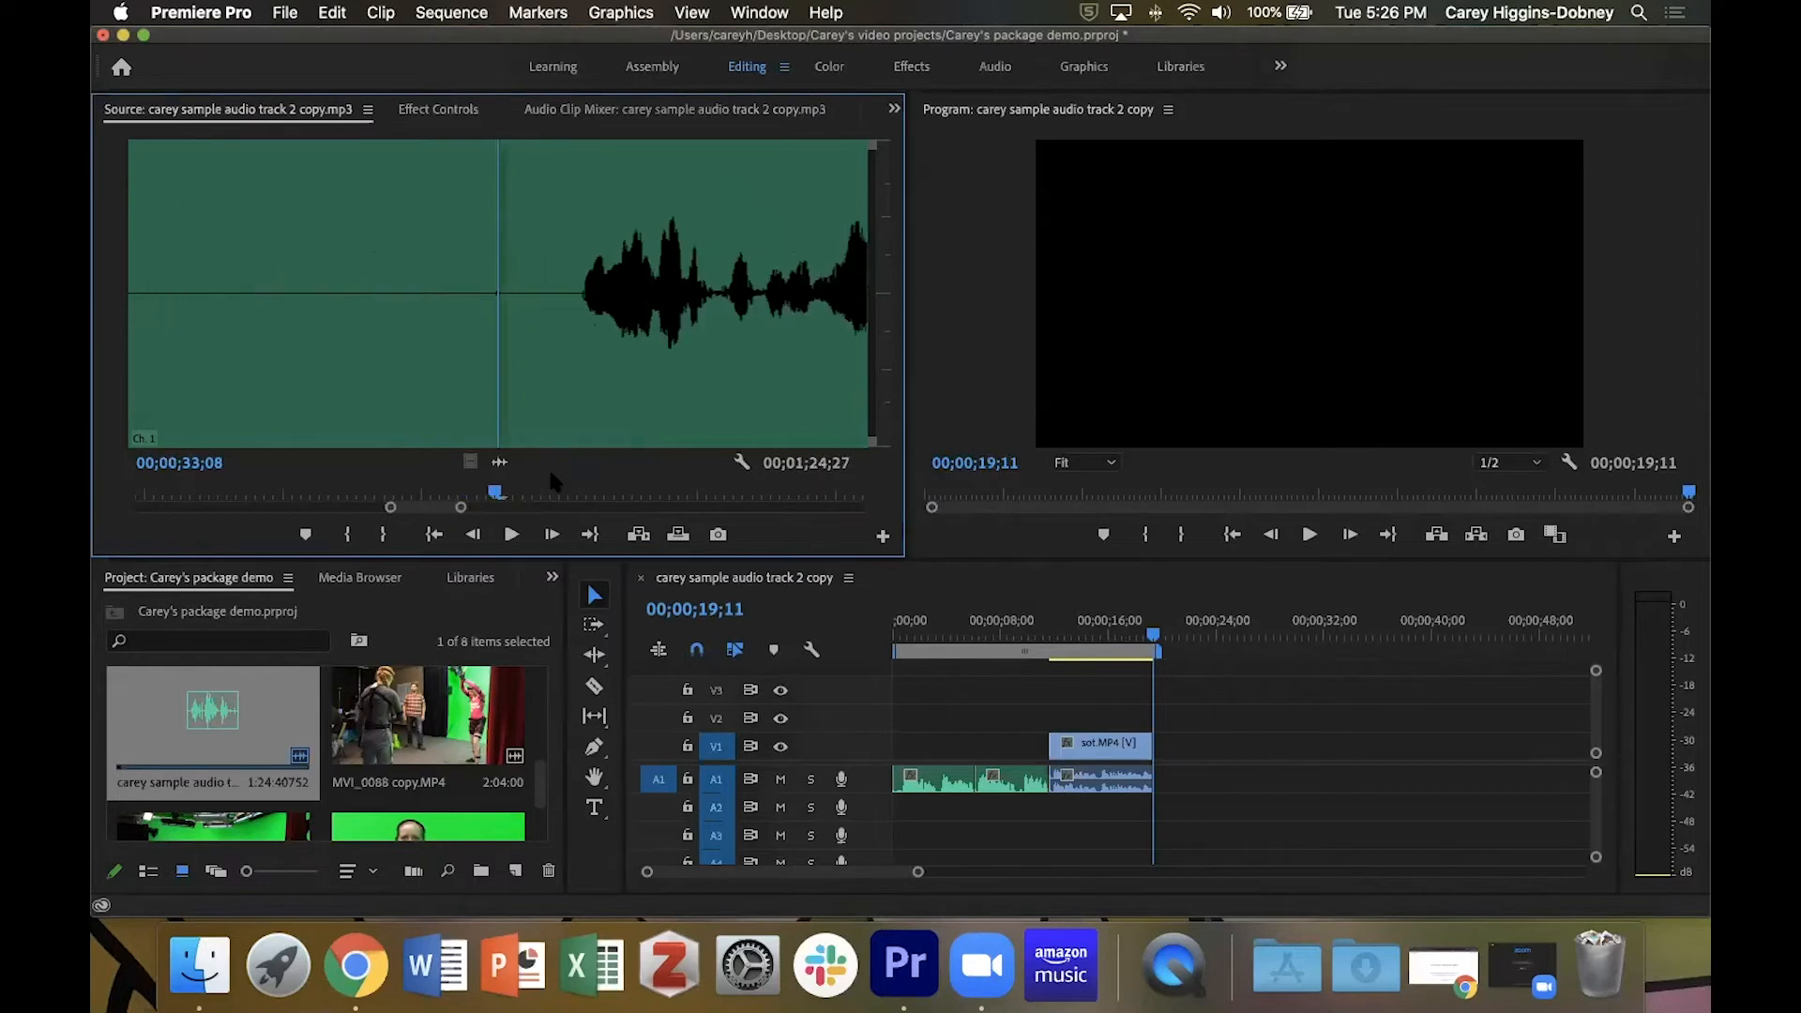
key(equal)
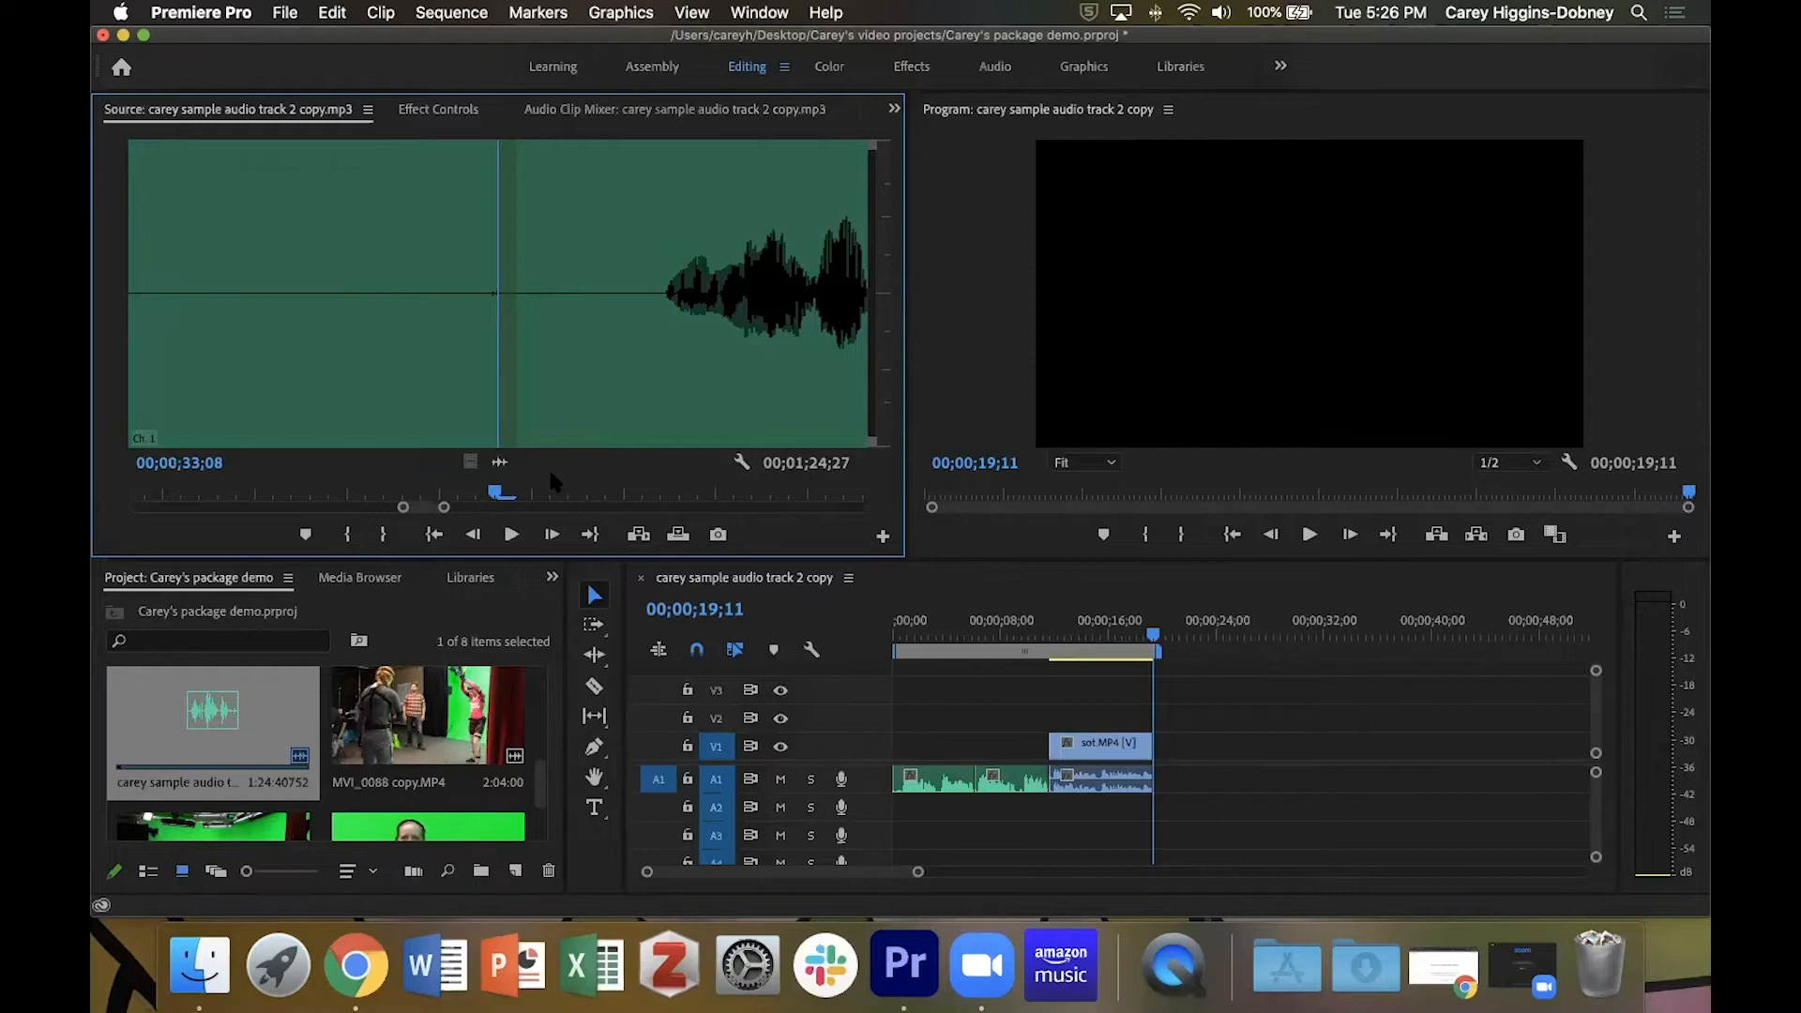
key(i)
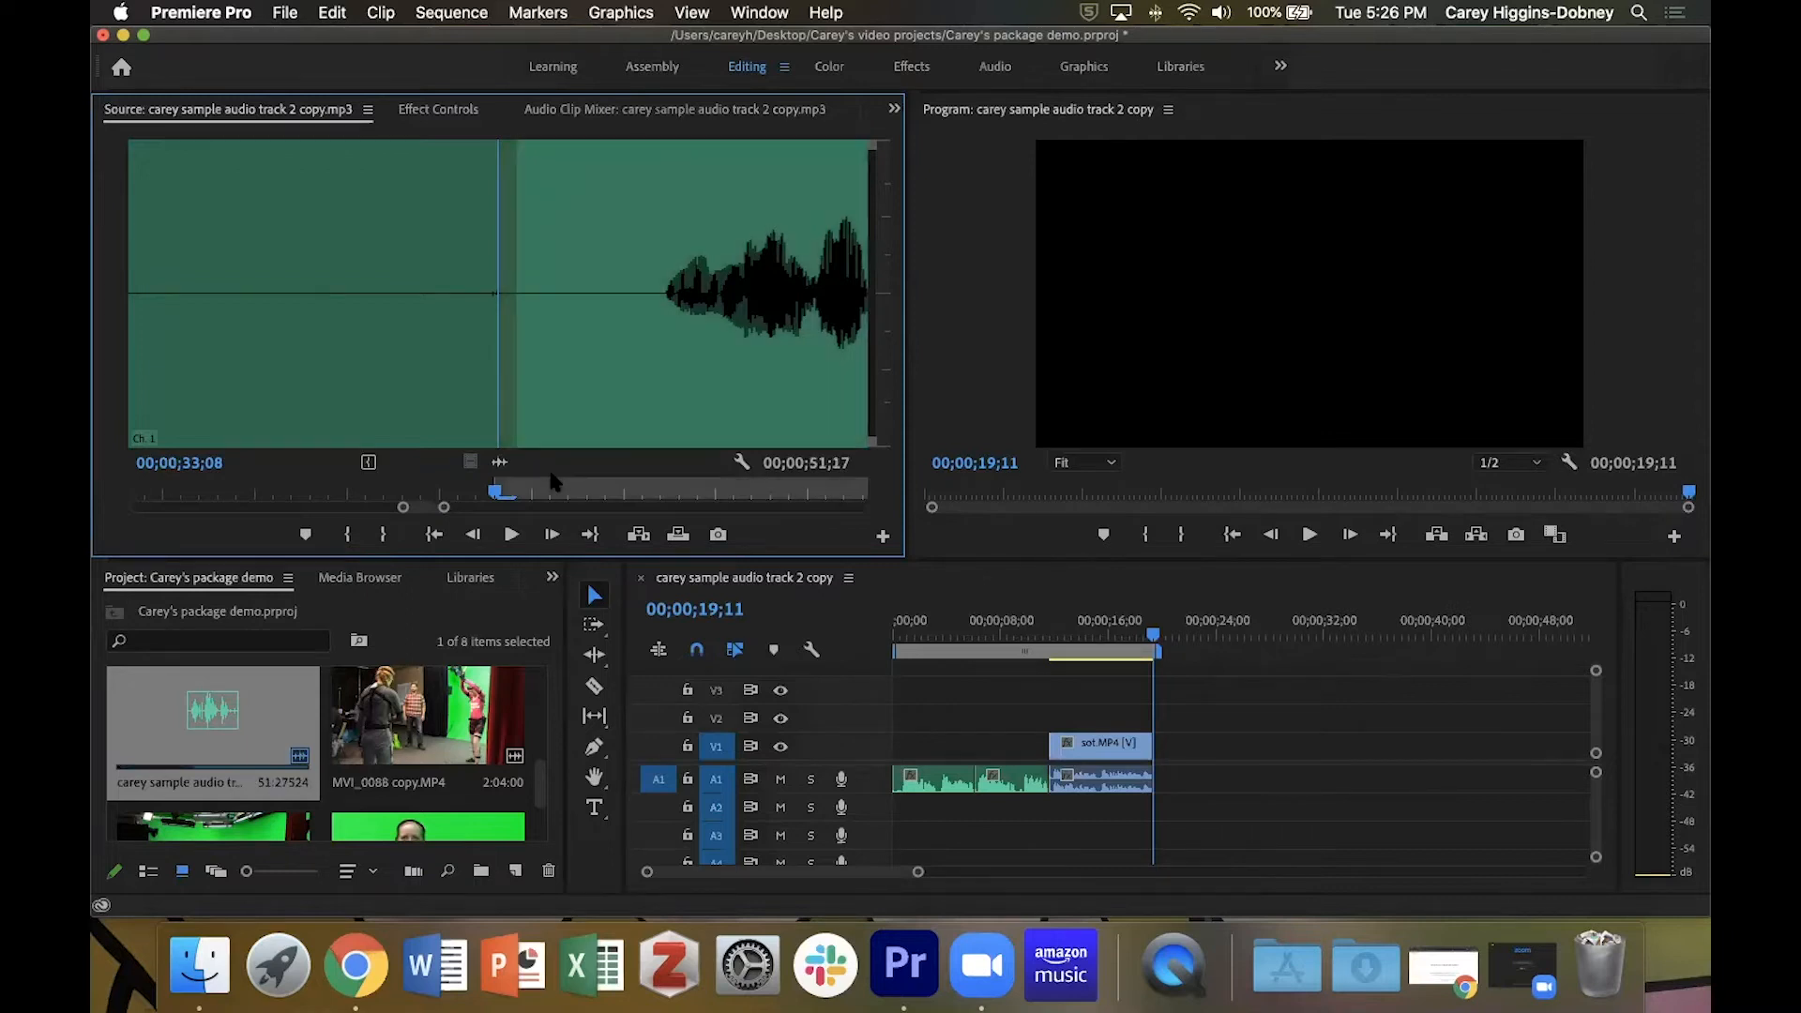
Mark the narration's Out point at 00;00;36;16 and overwrite the segment onto track A1 at 00;00;19;11, directly after the soundbite.
key(space)
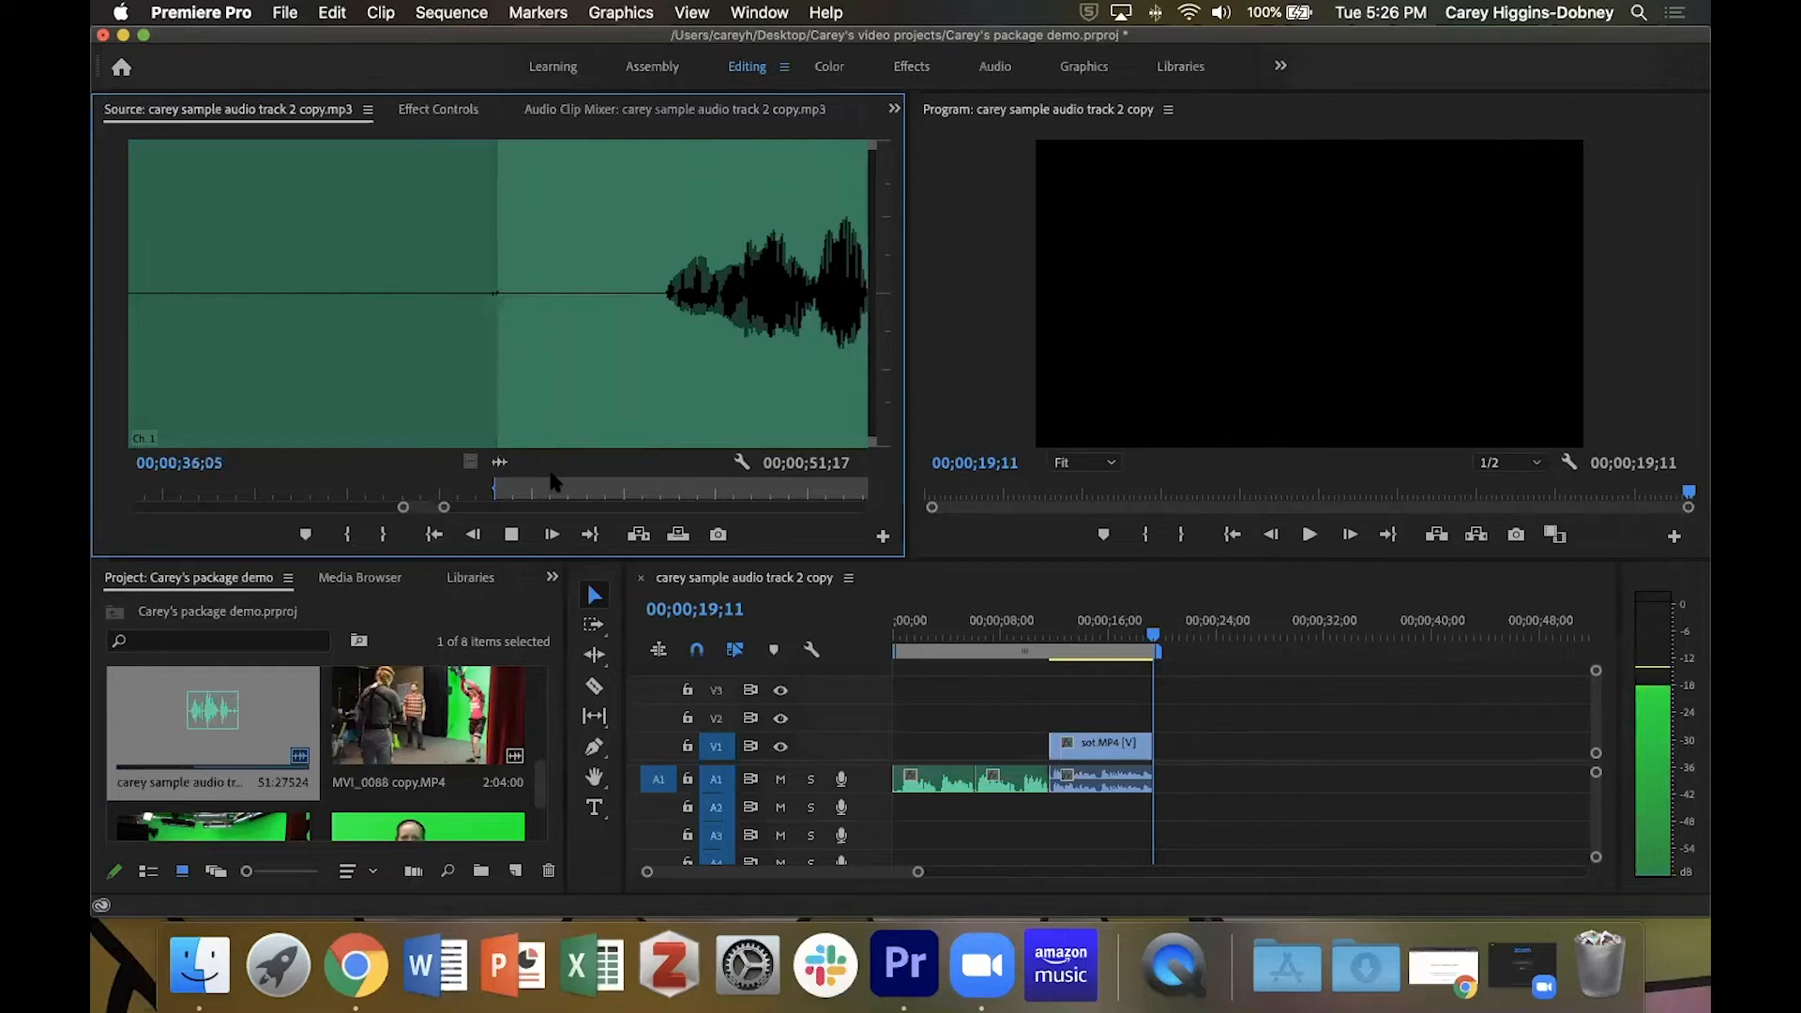
key(space)
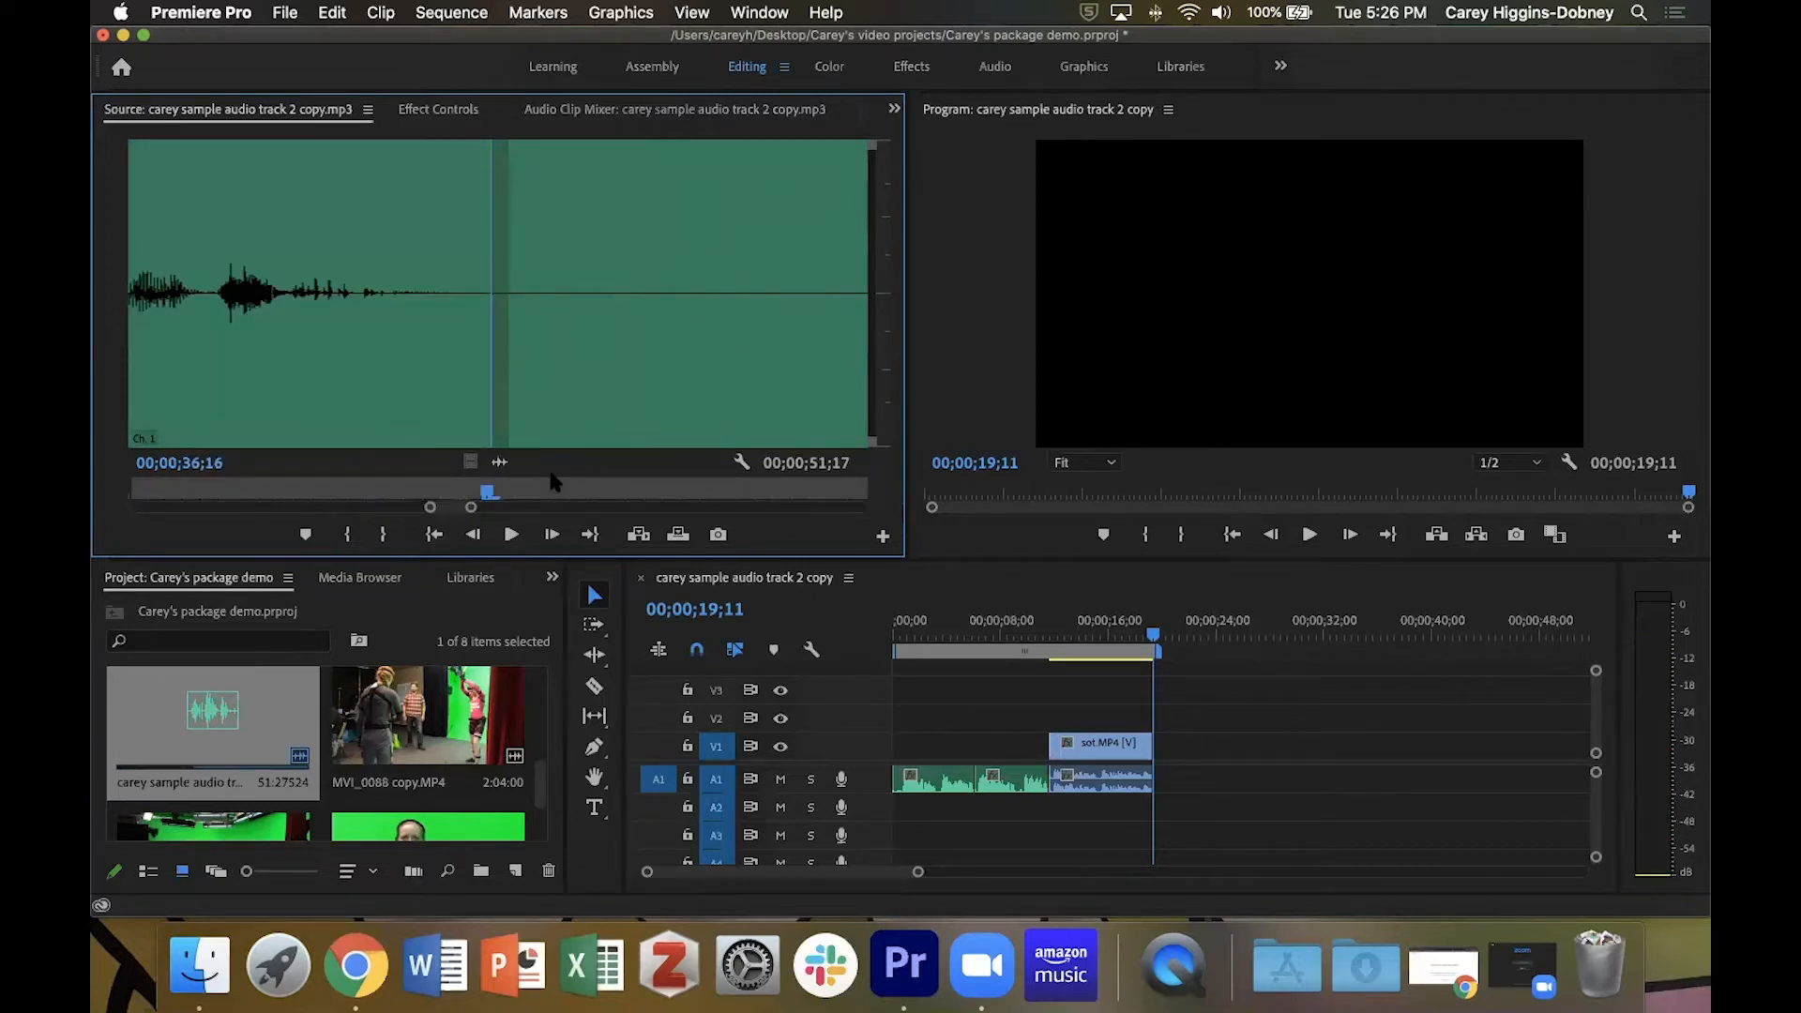
key(o)
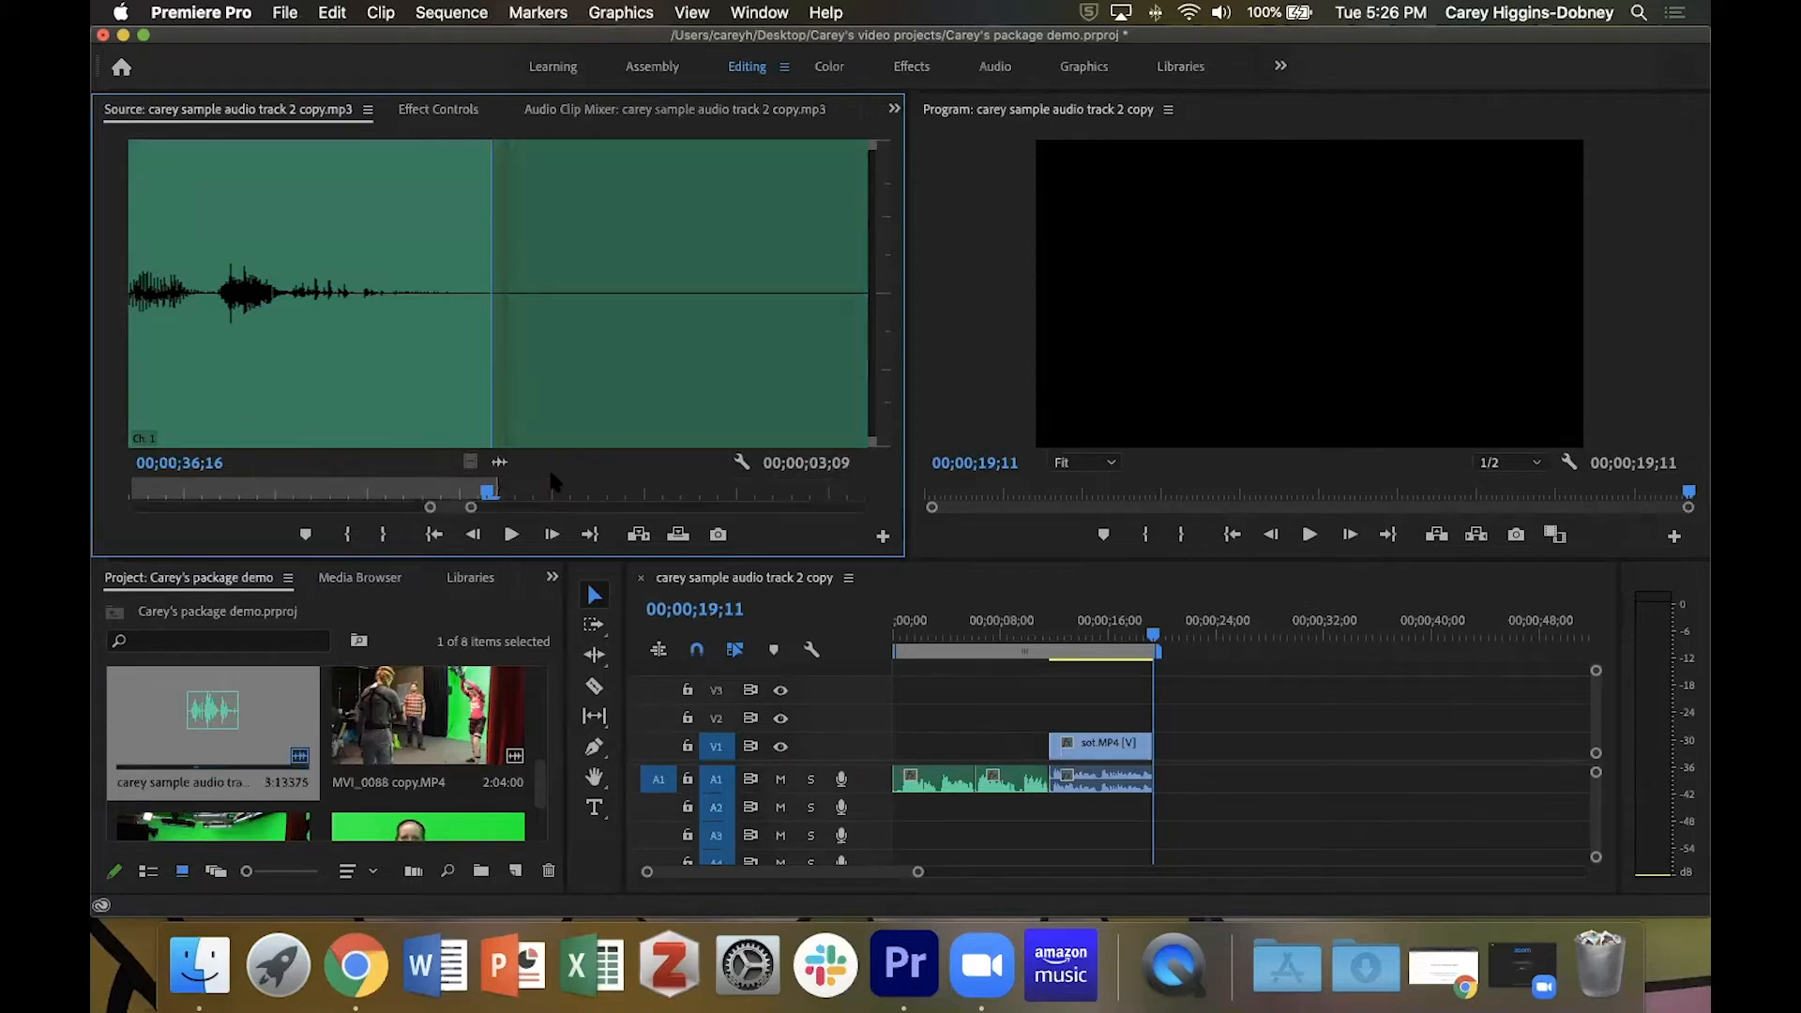
key(minus)
key(minus)
key(minus)
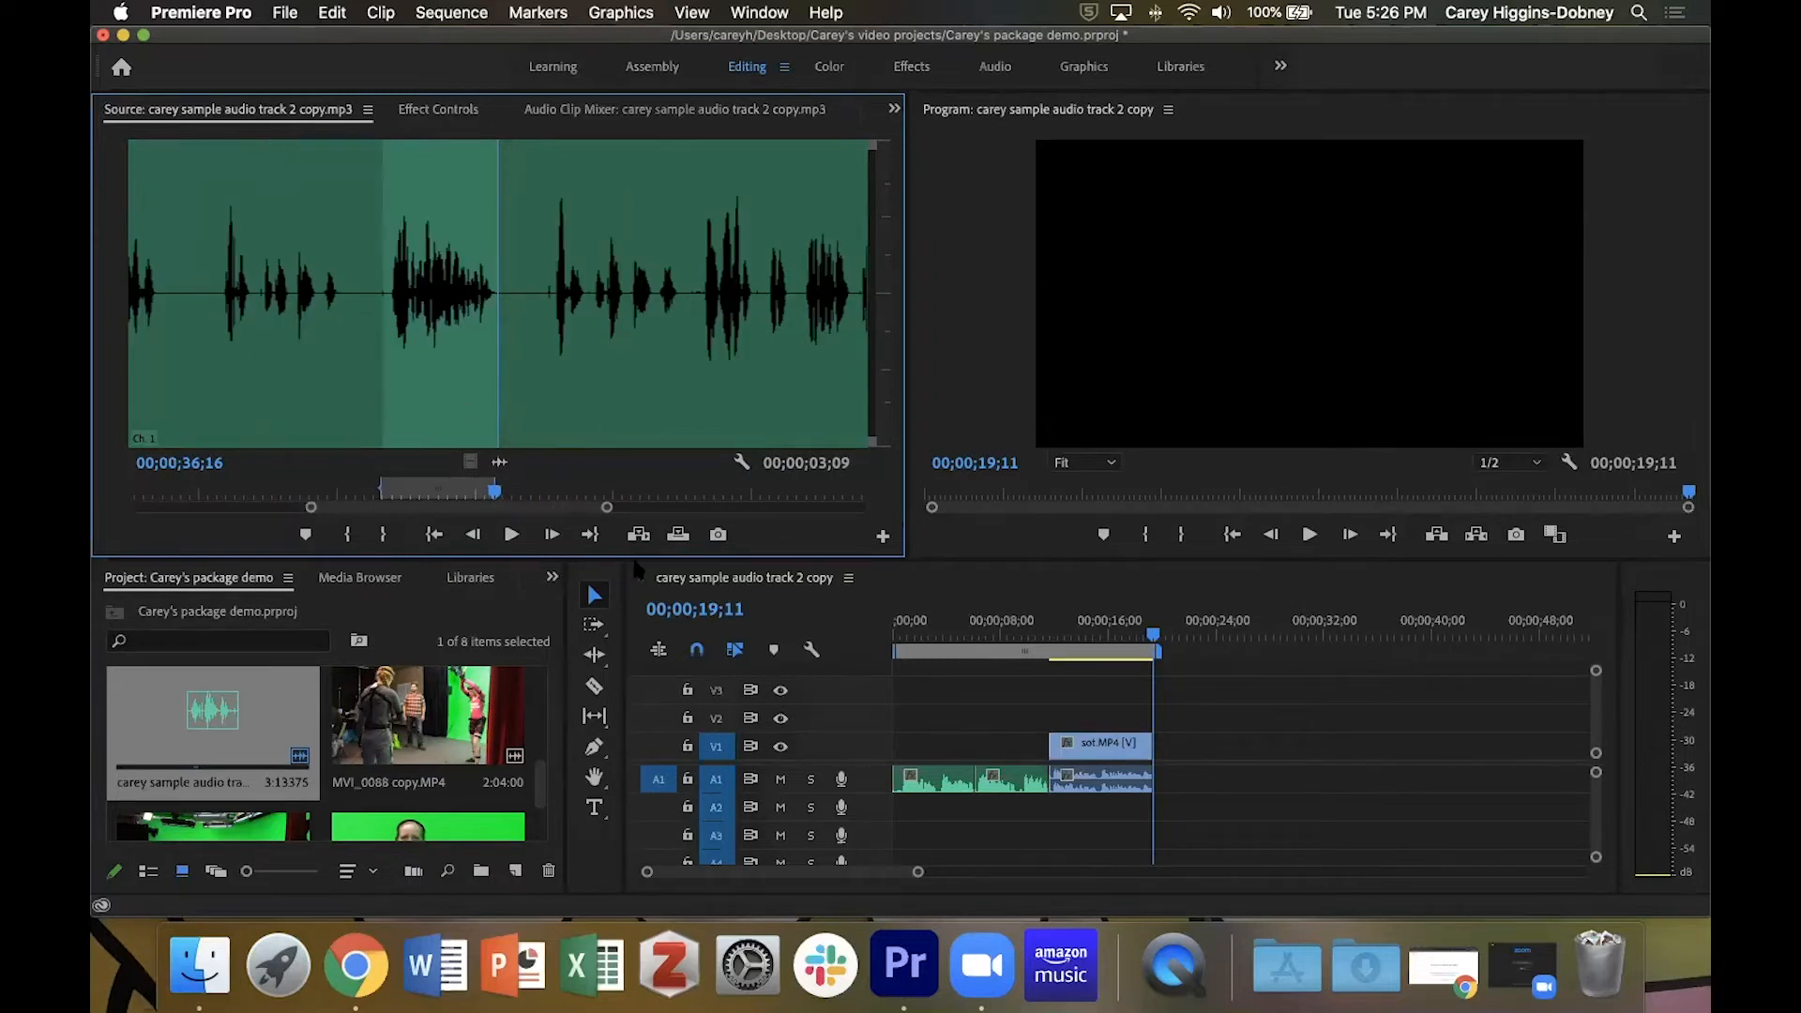
key(period)
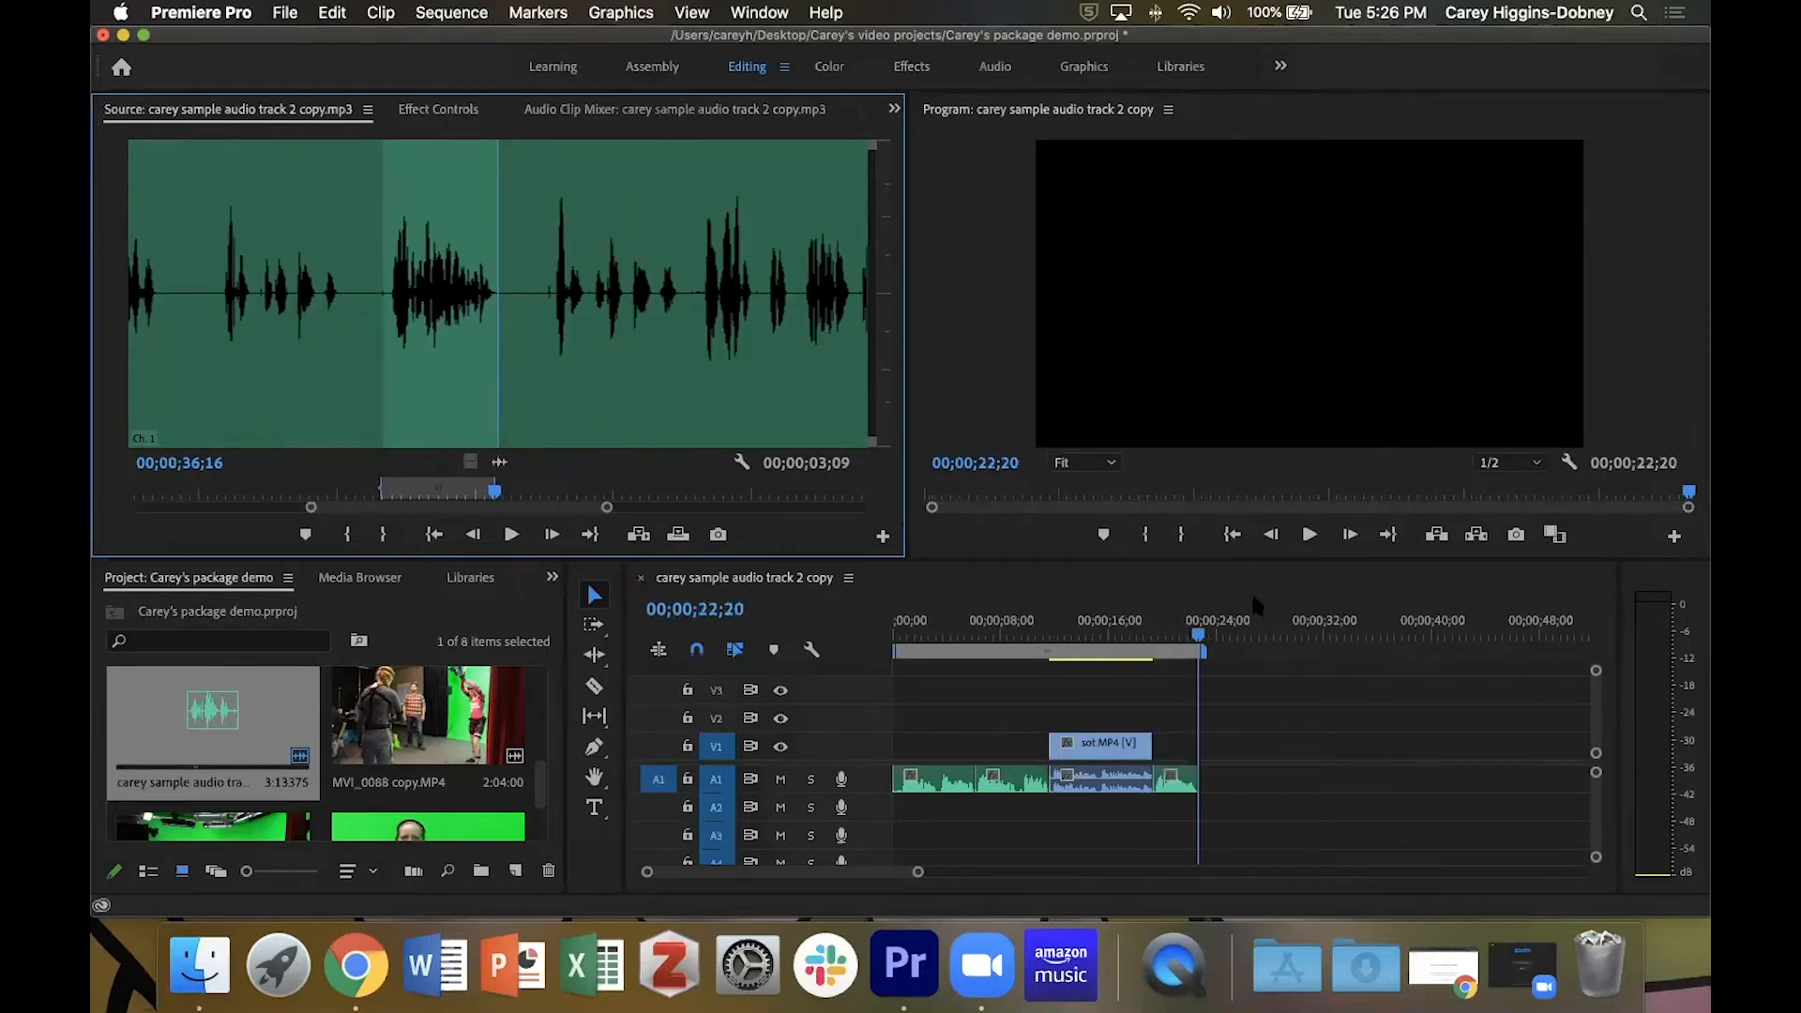
Mark the narration from 00;00;52;26 to 00;01;06;04 and insert the segment on track A1 at 00;00;22;20.
click(1196, 641)
click(1131, 645)
key(space)
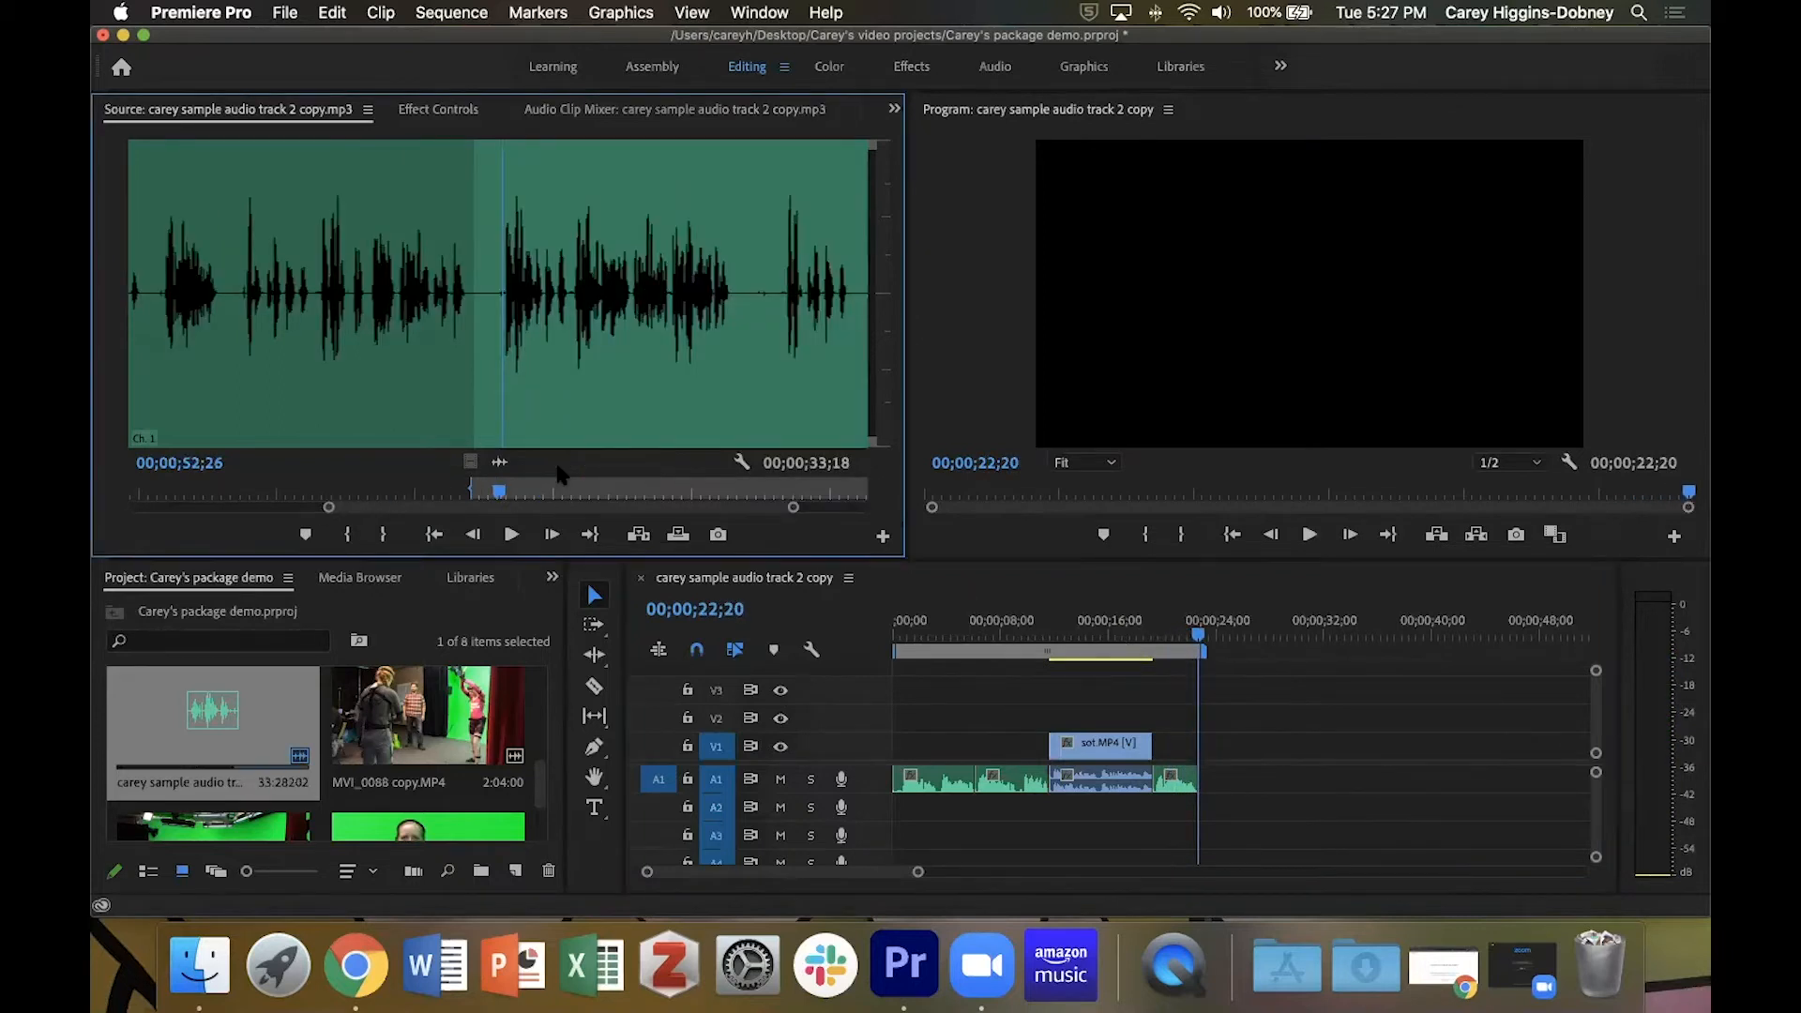
key(i)
key(space)
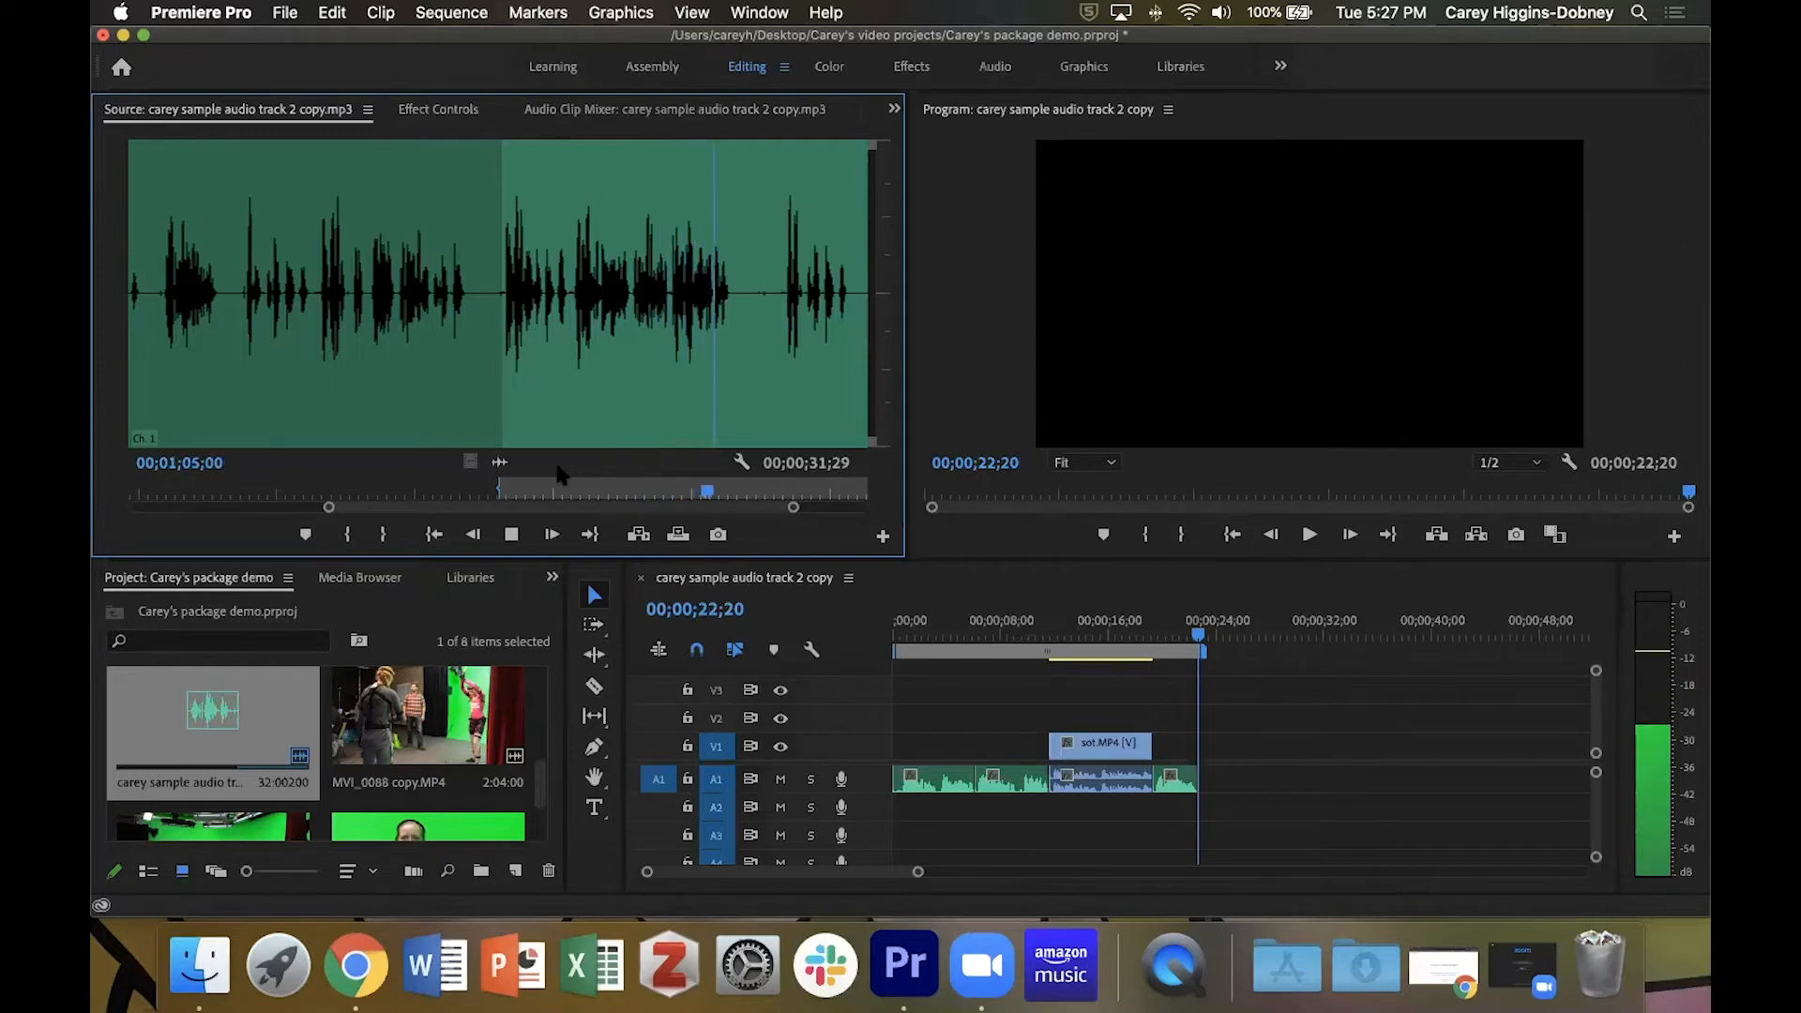
key(space)
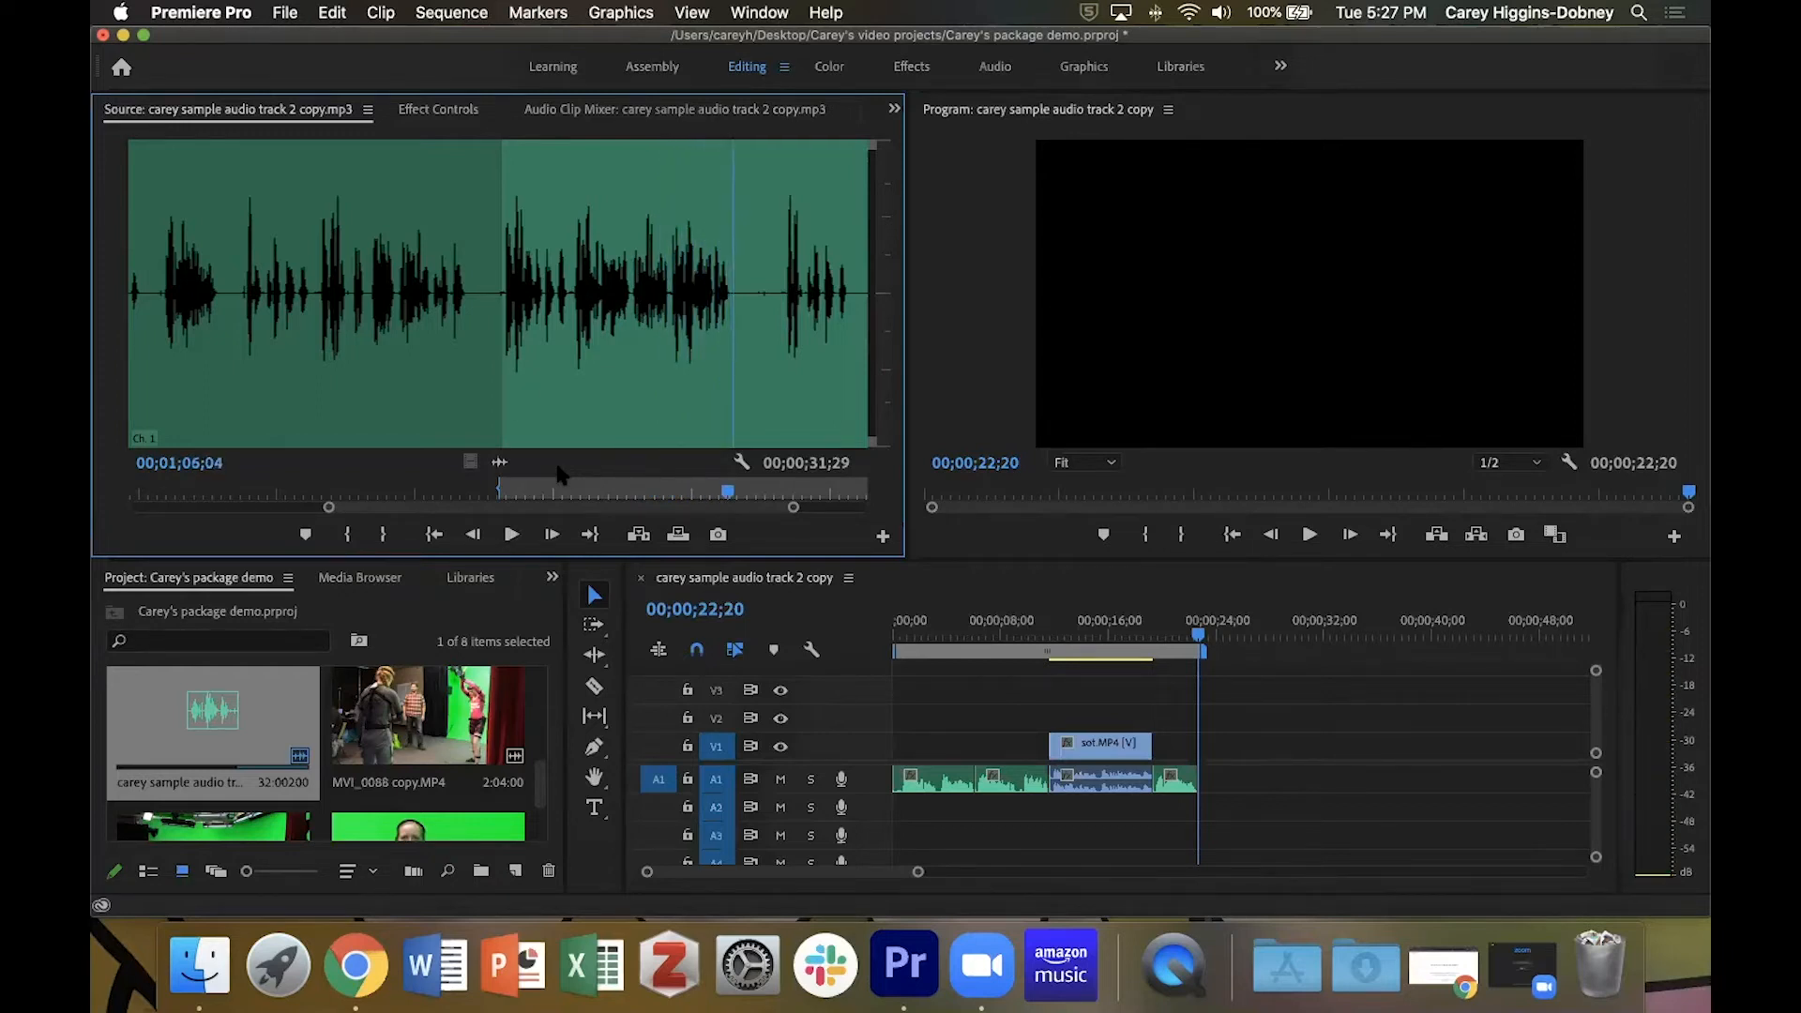
key(o)
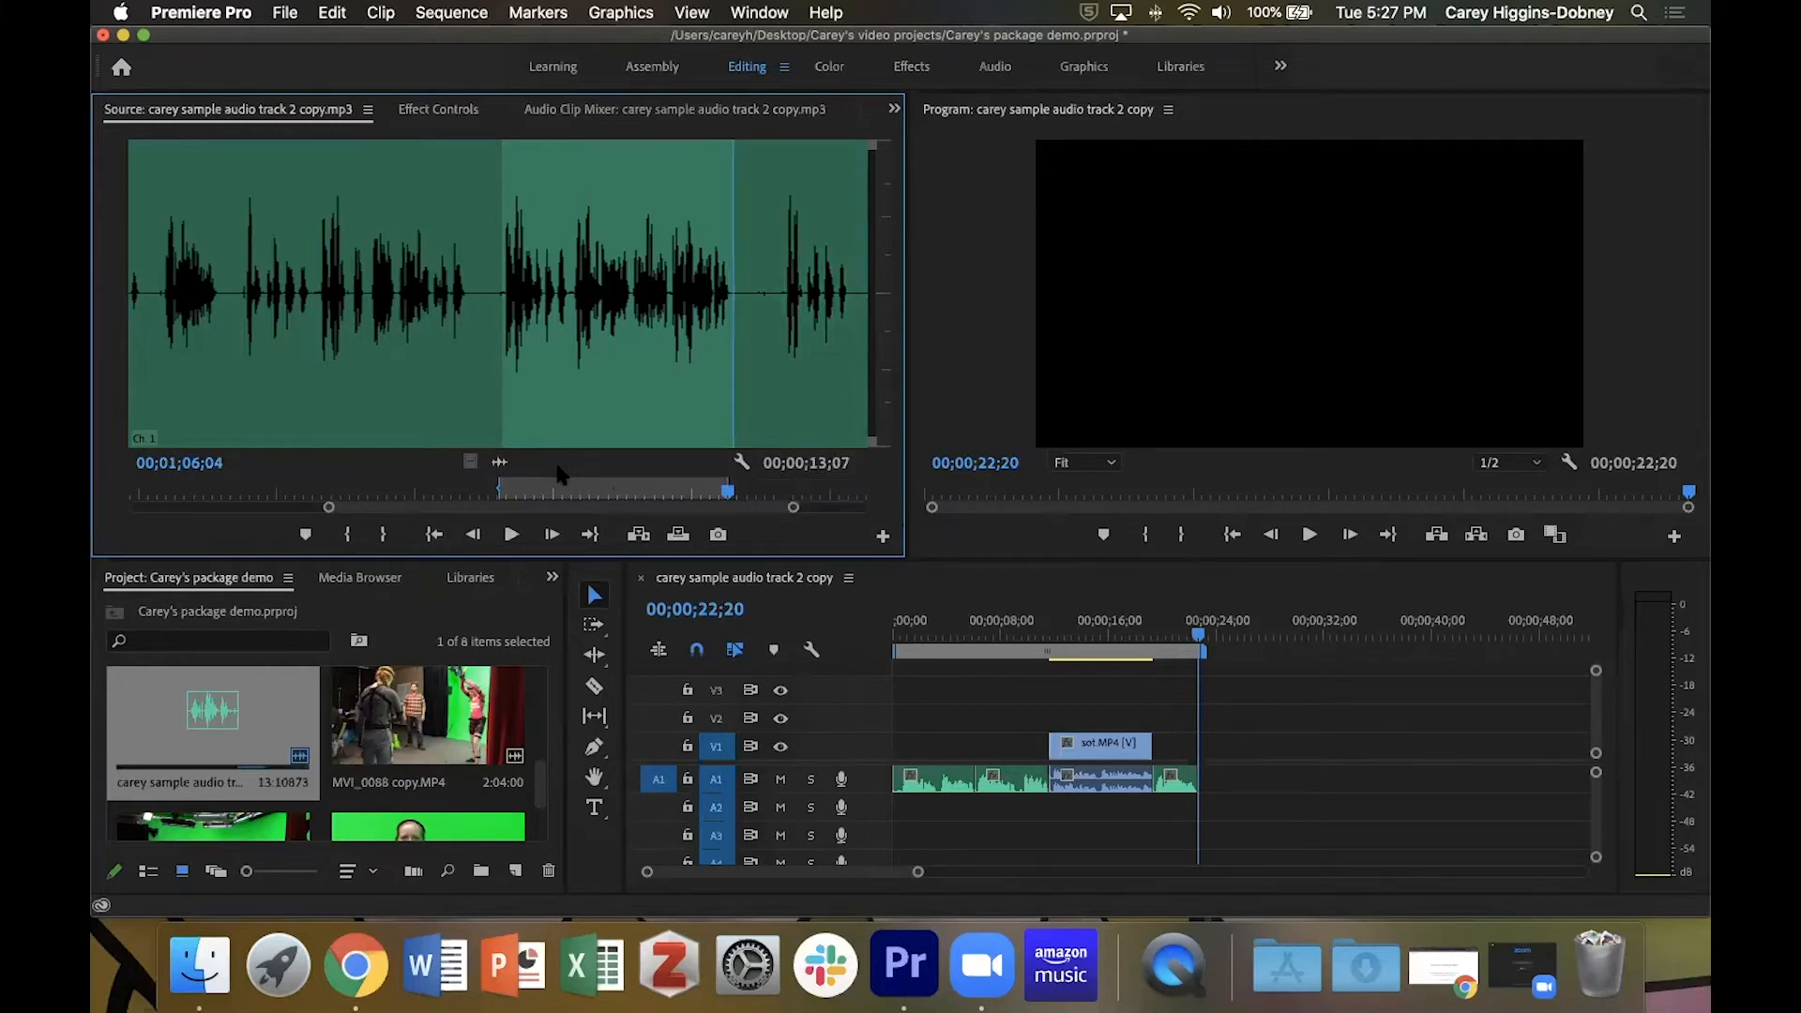
key(comma)
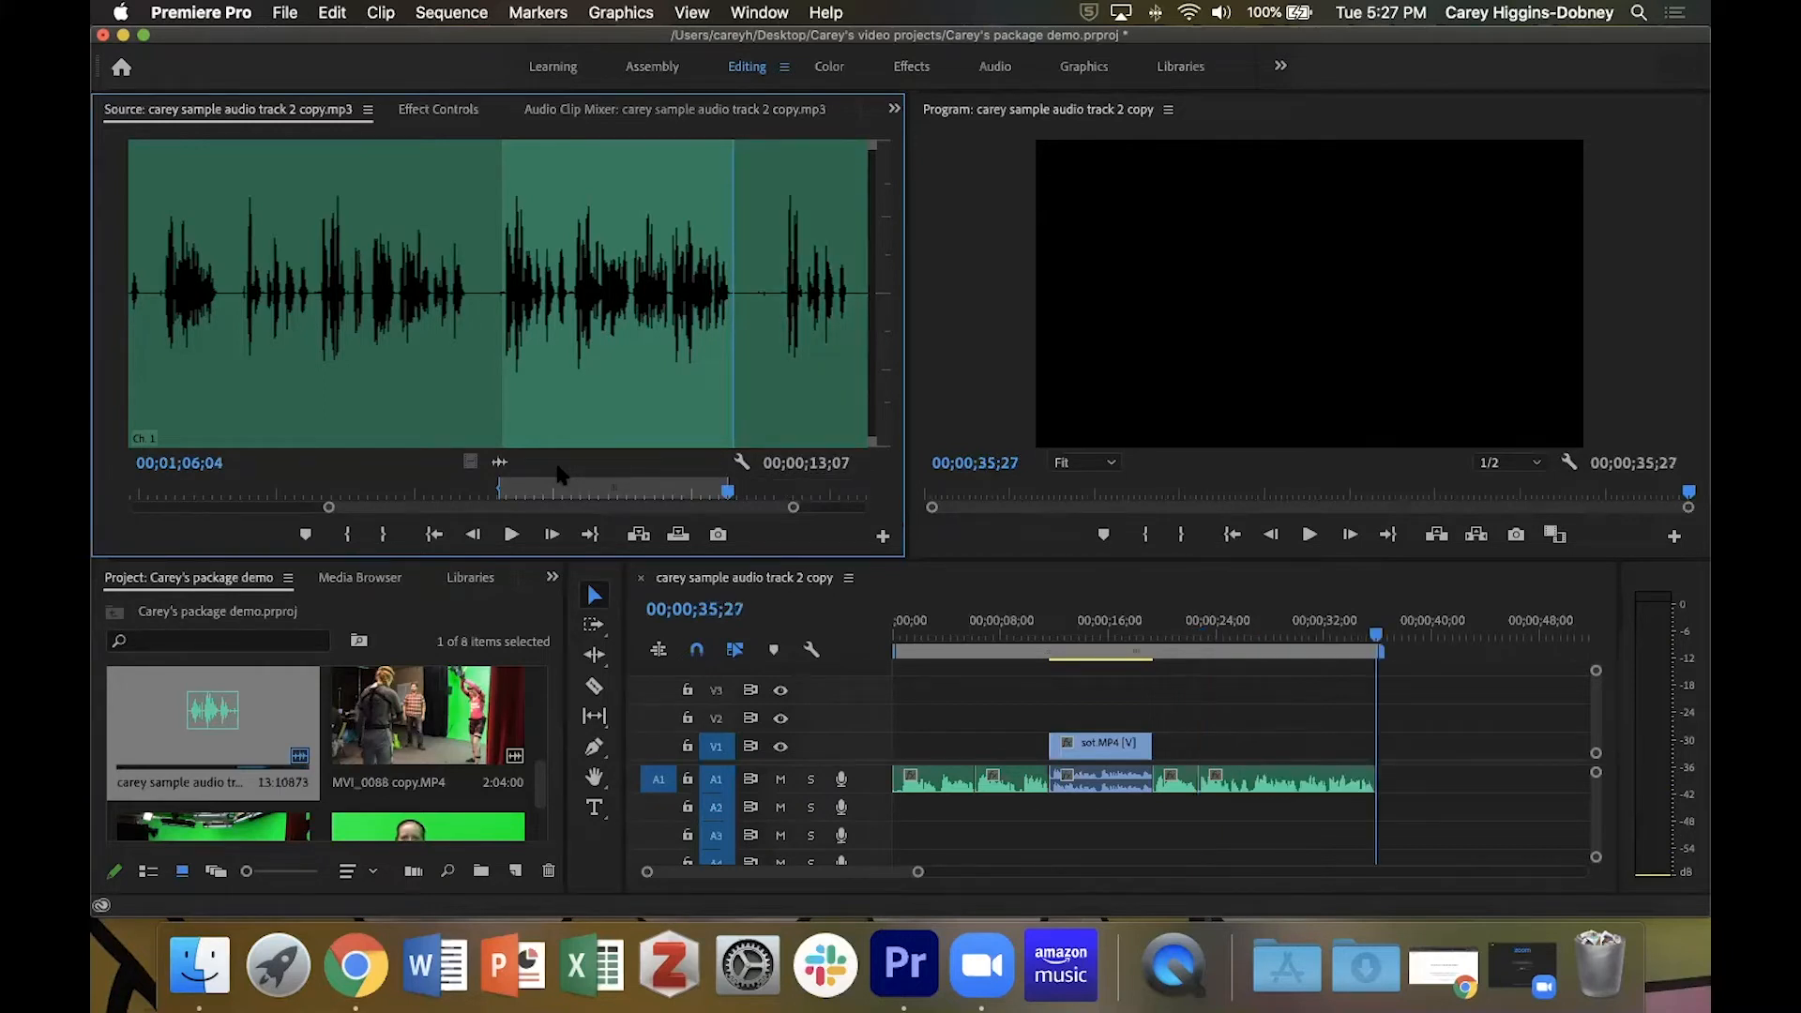
key(shift+3)
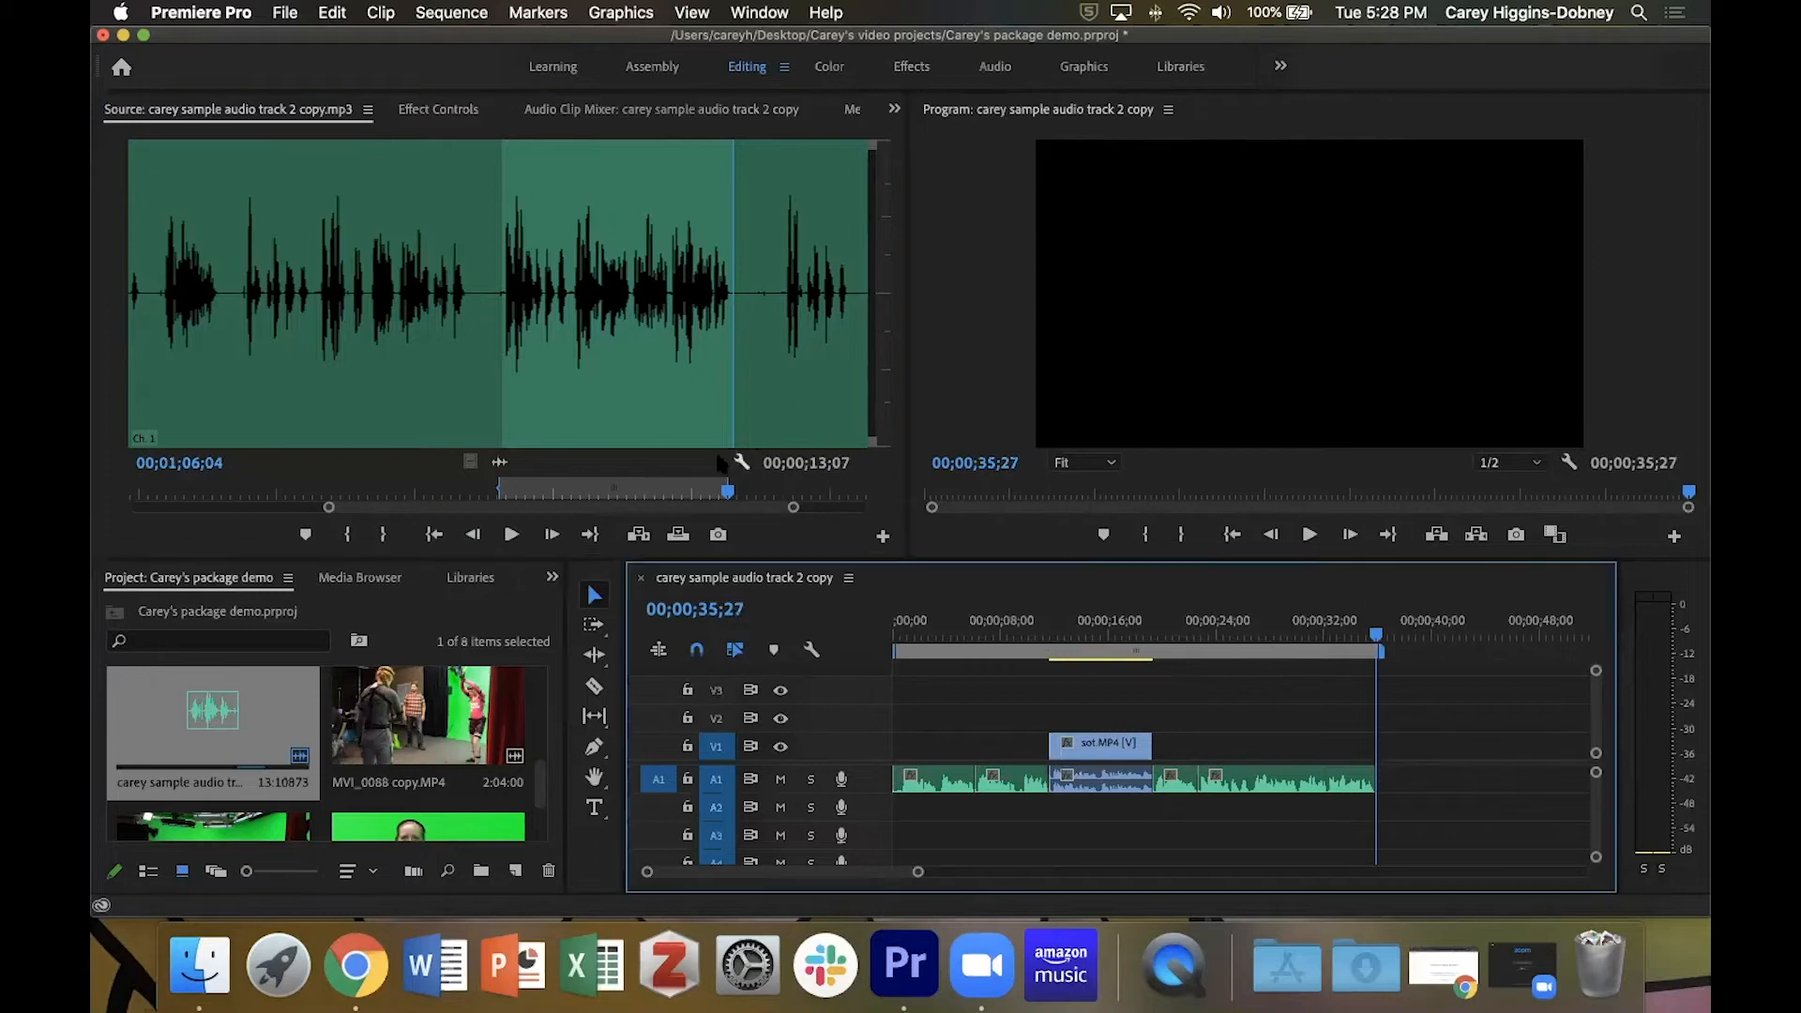
click(539, 108)
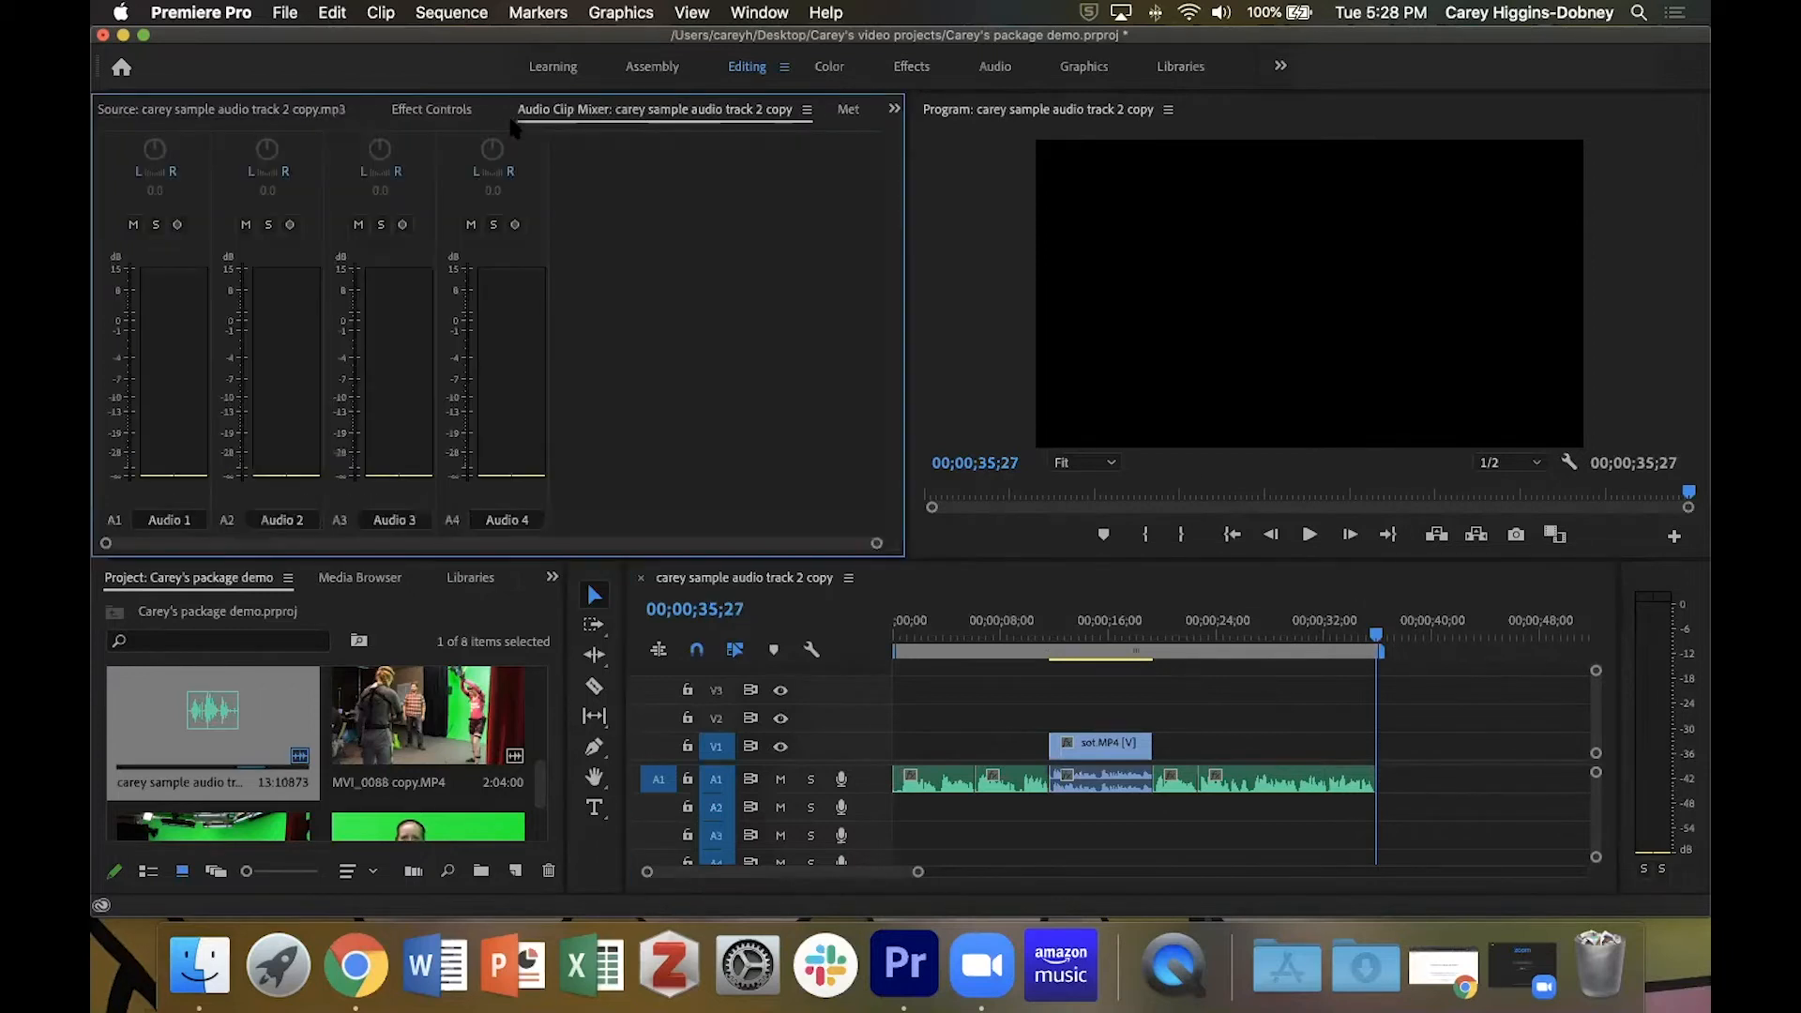
click(250, 110)
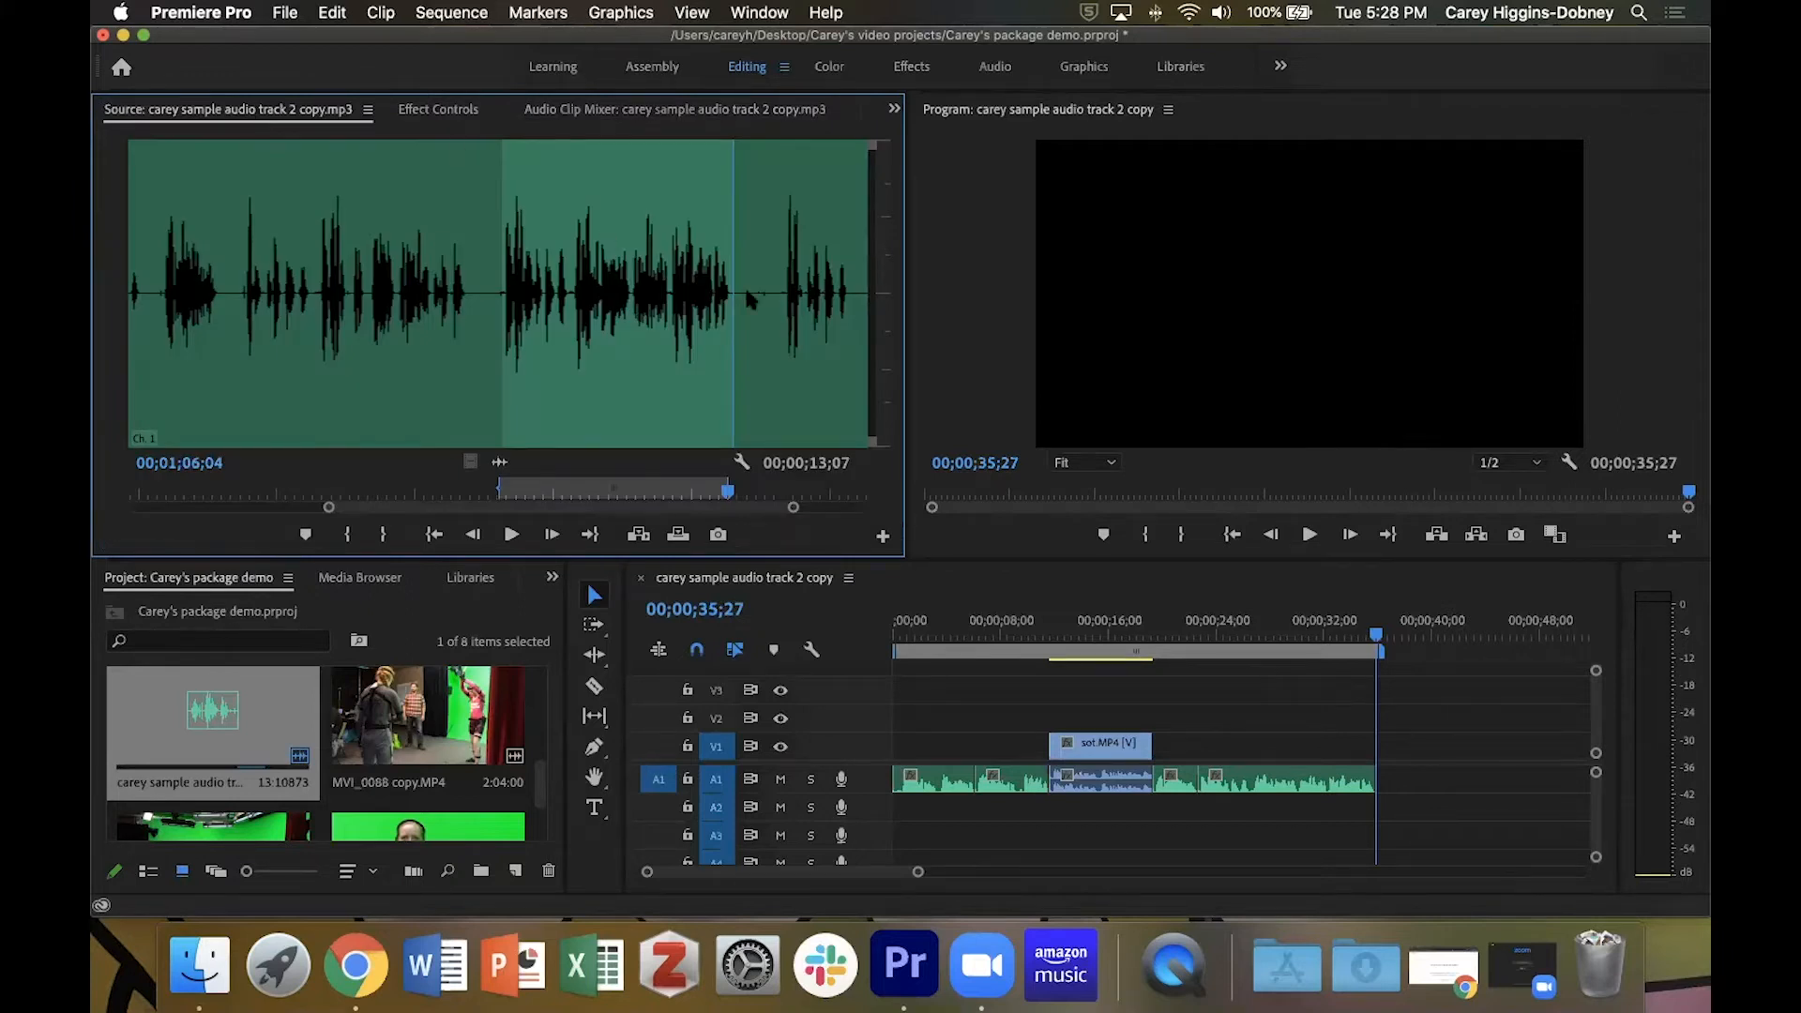
Move the playhead through the sequence's edit points and return it to the sequence start at 00;00;00;00.
drag(1376, 635, 823, 653)
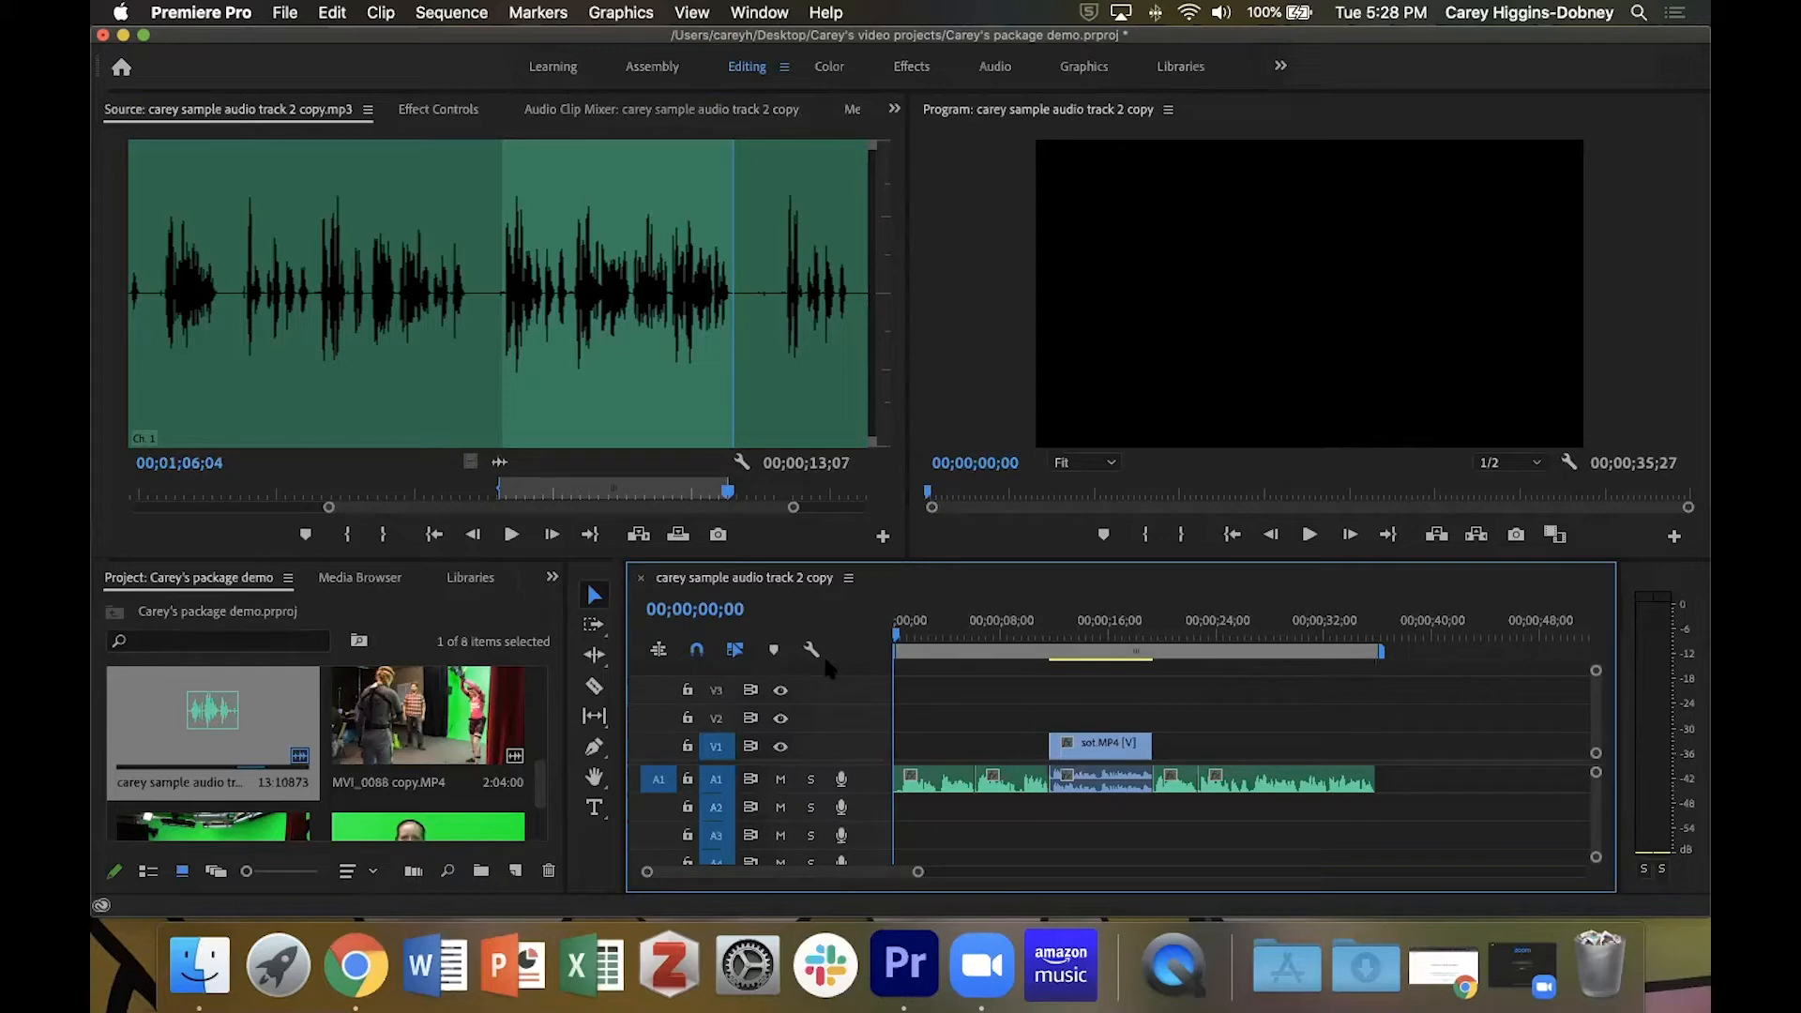
key(End)
key(Up)
key(Up)
key(Up)
key(Up)
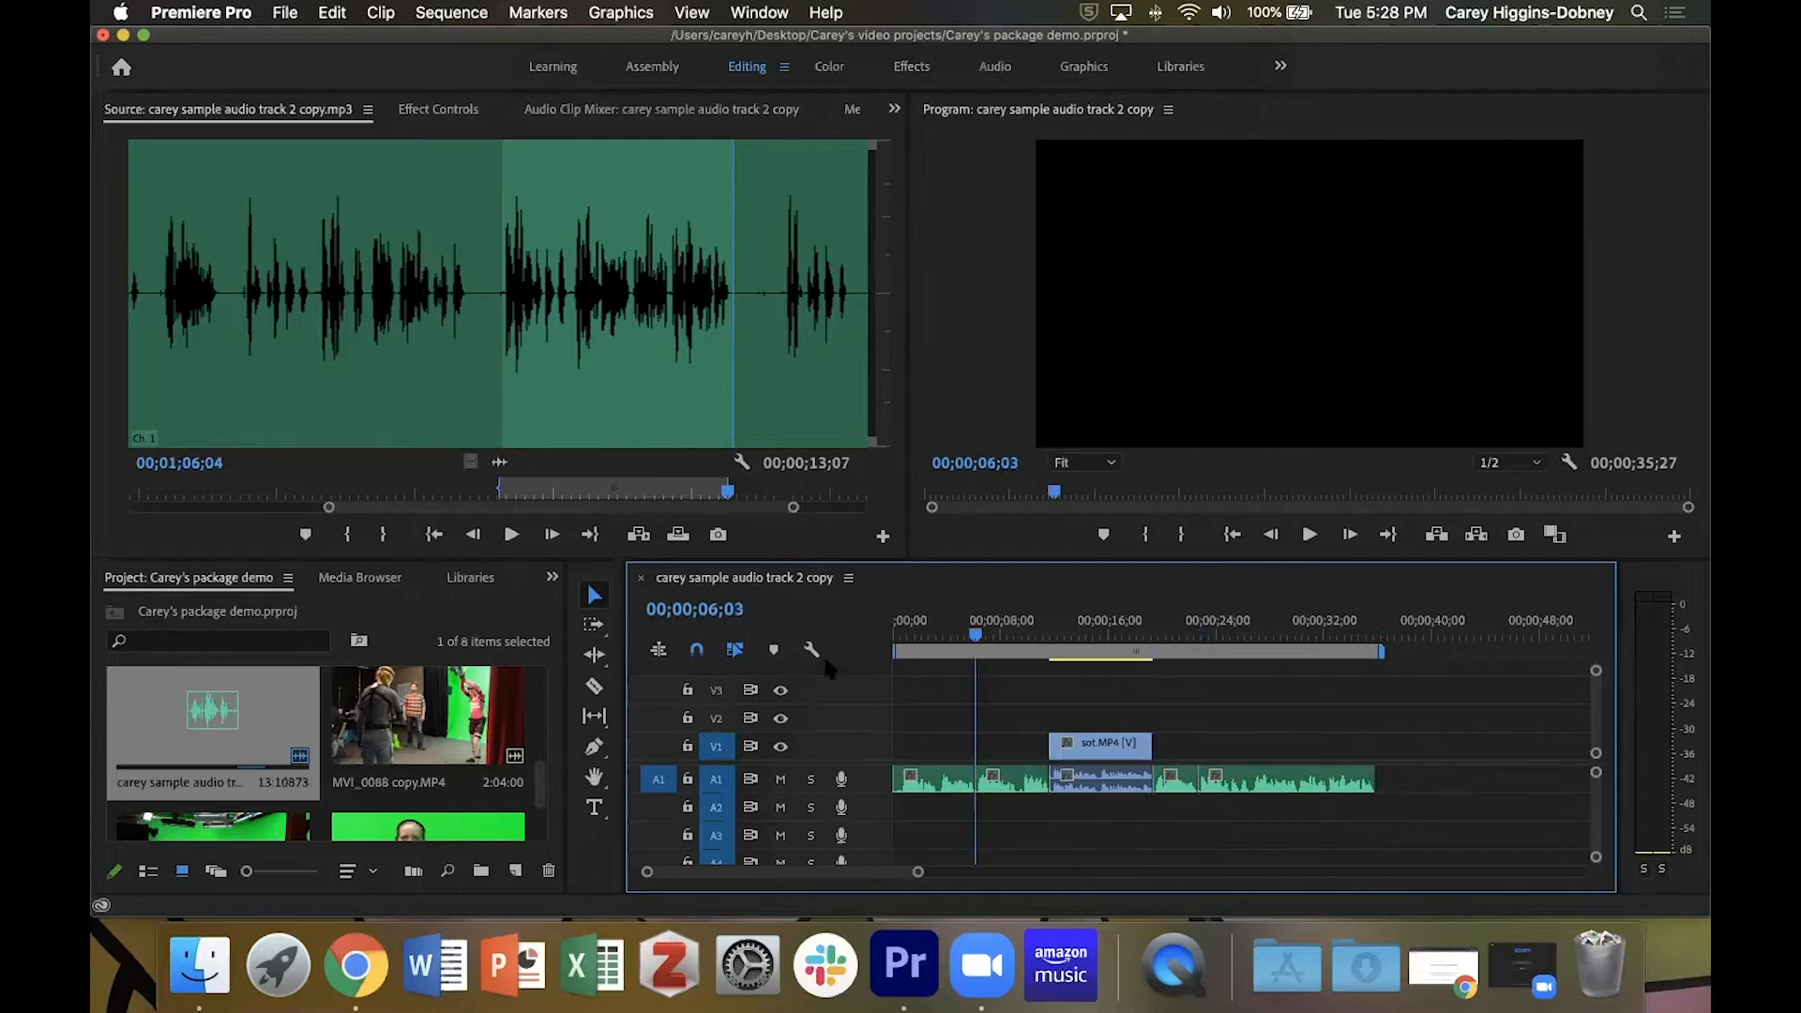
key(Up)
key(Down)
key(Down)
key(Up)
key(Up)
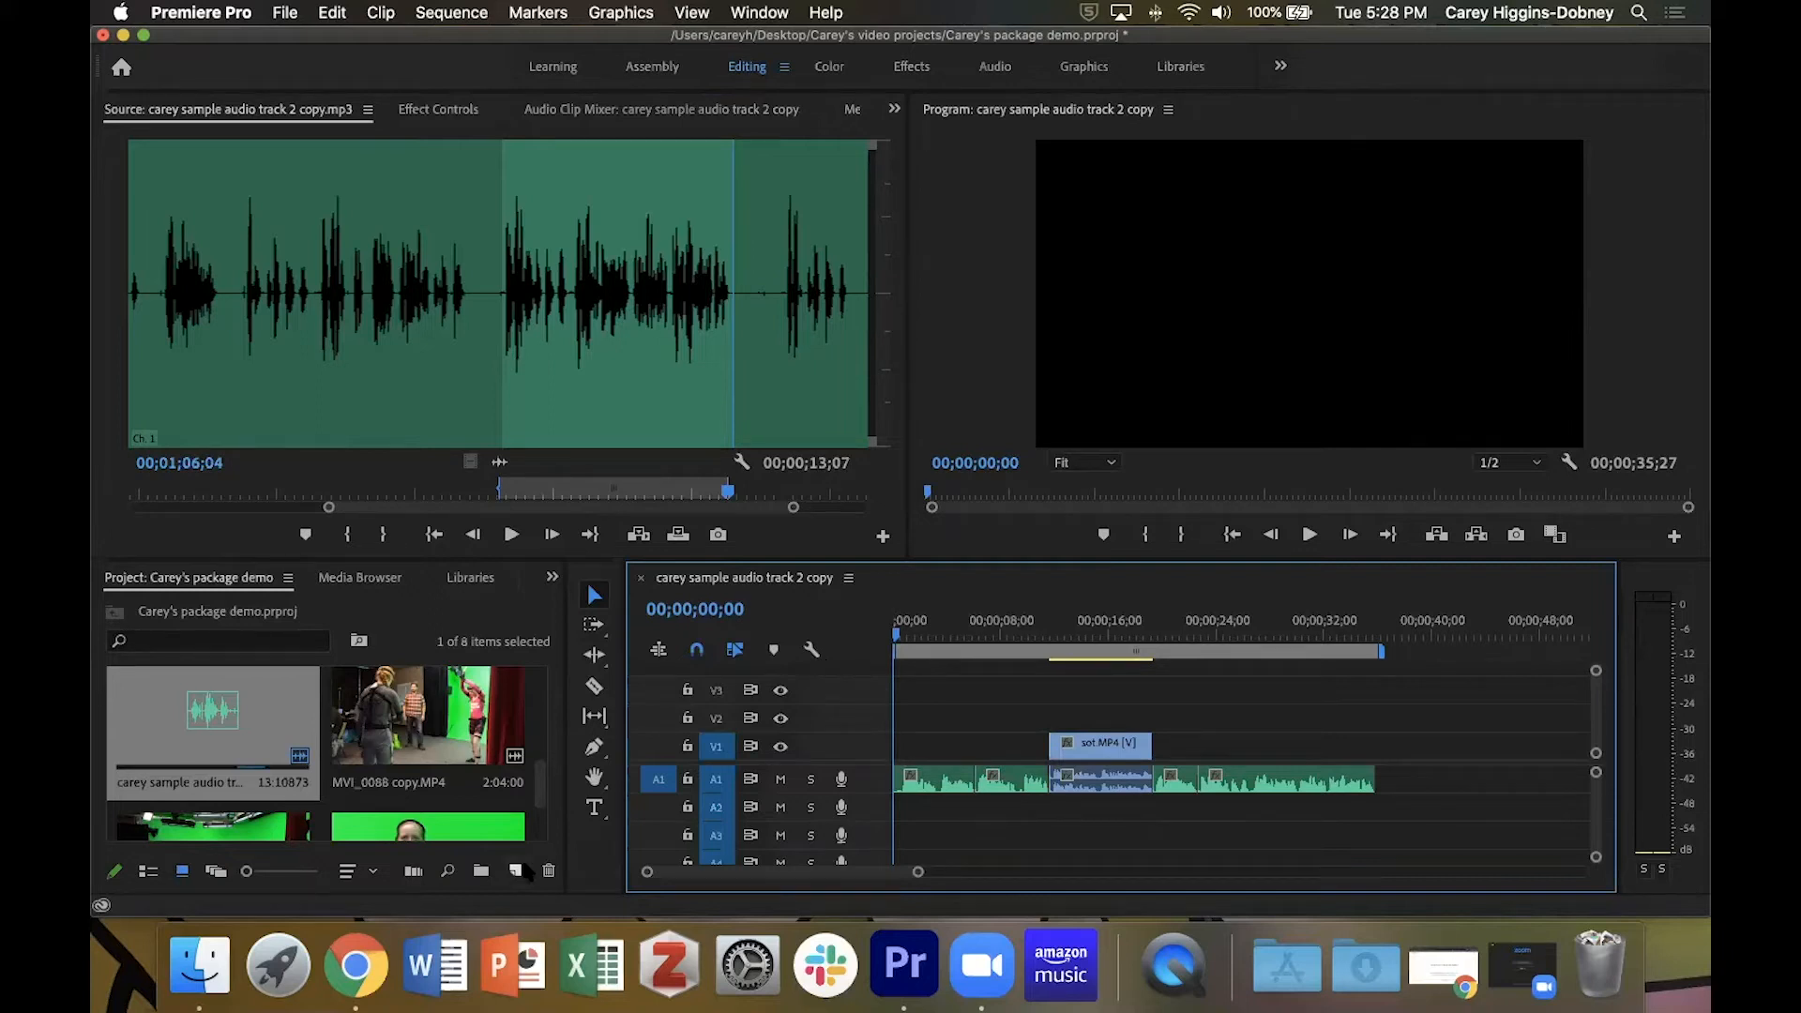
Open the clip MVI_0095 copy.MP4 in the Source monitor and mark an In point at 00:00:17:07.
click(542, 769)
drag(542, 768, 548, 682)
double_click(261, 727)
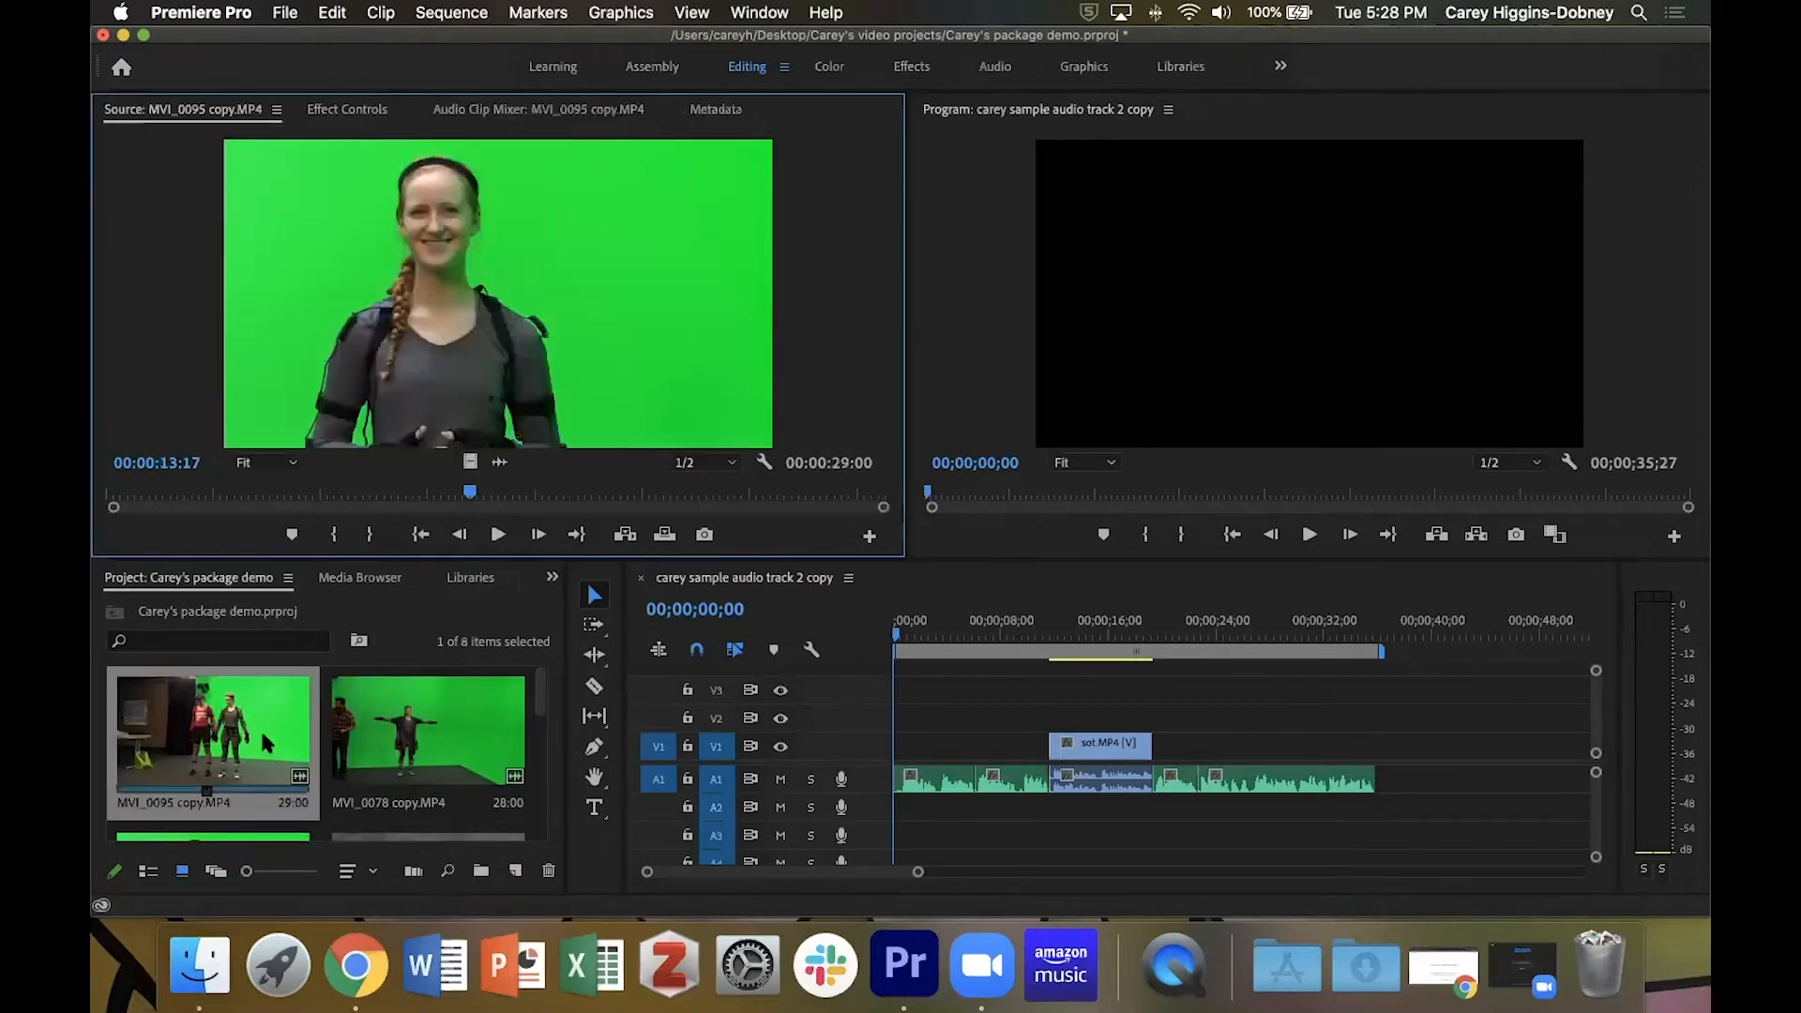
drag(464, 497, 566, 523)
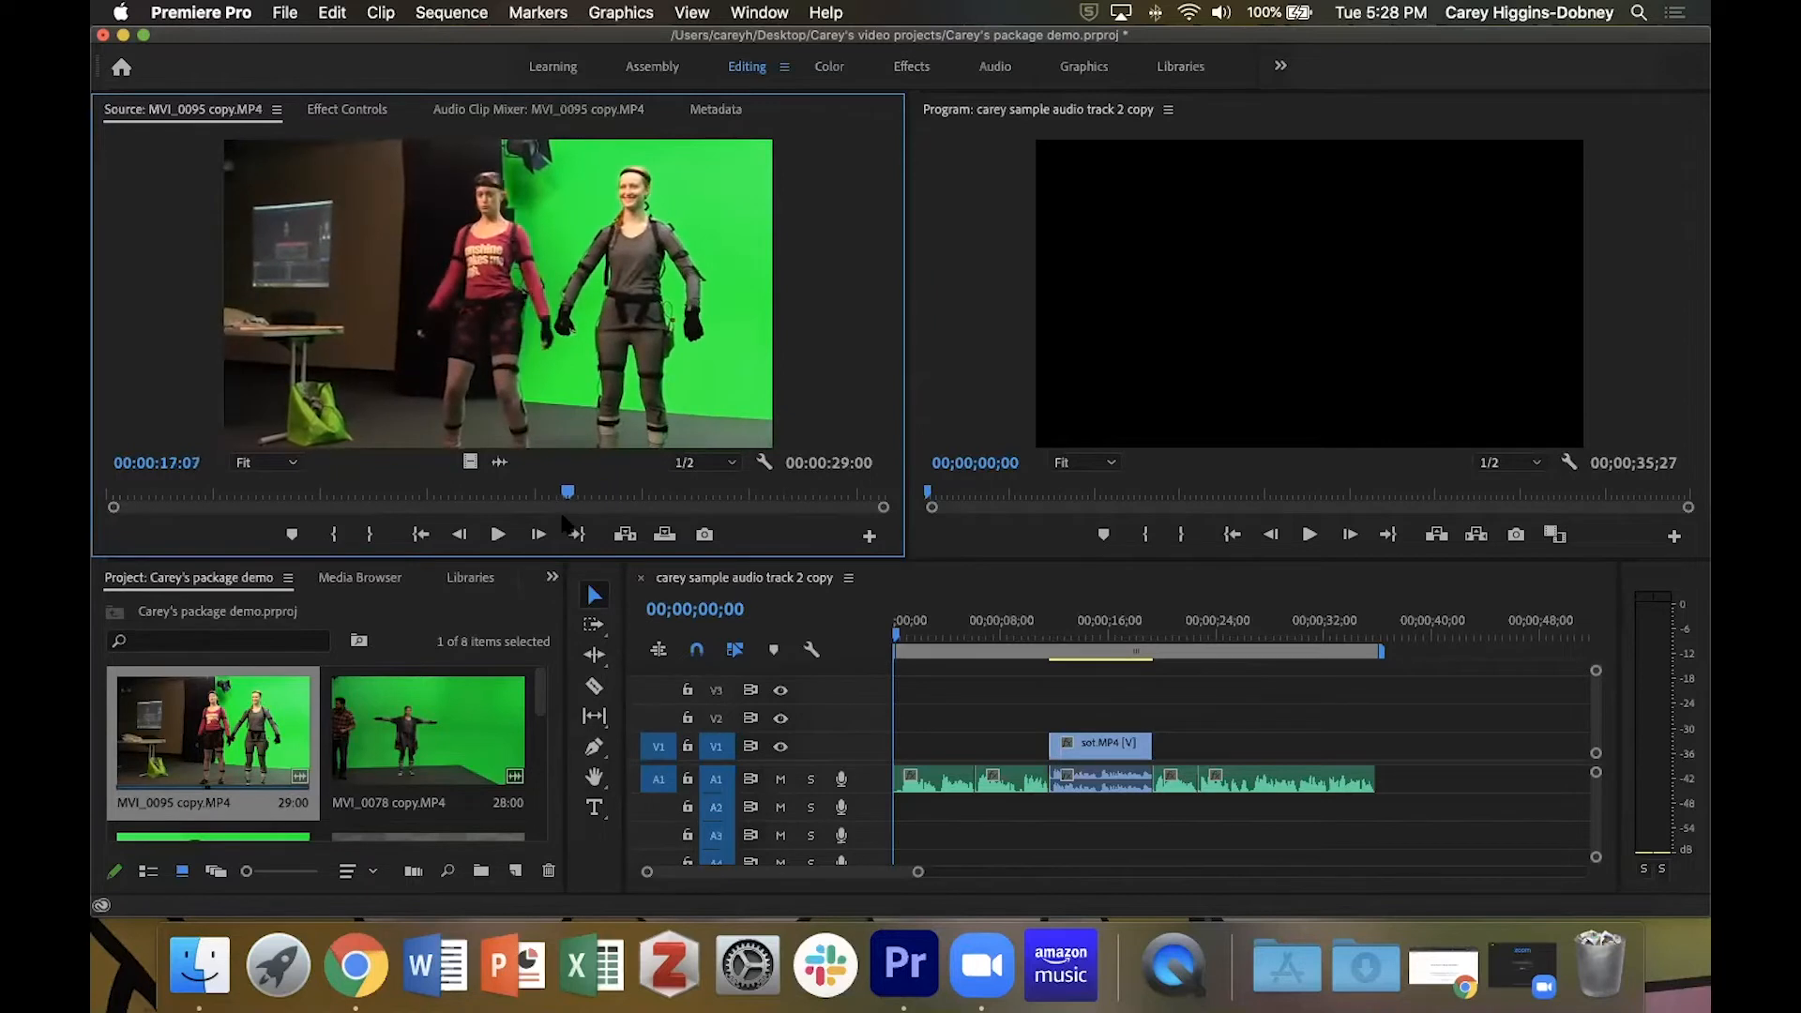
key(i)
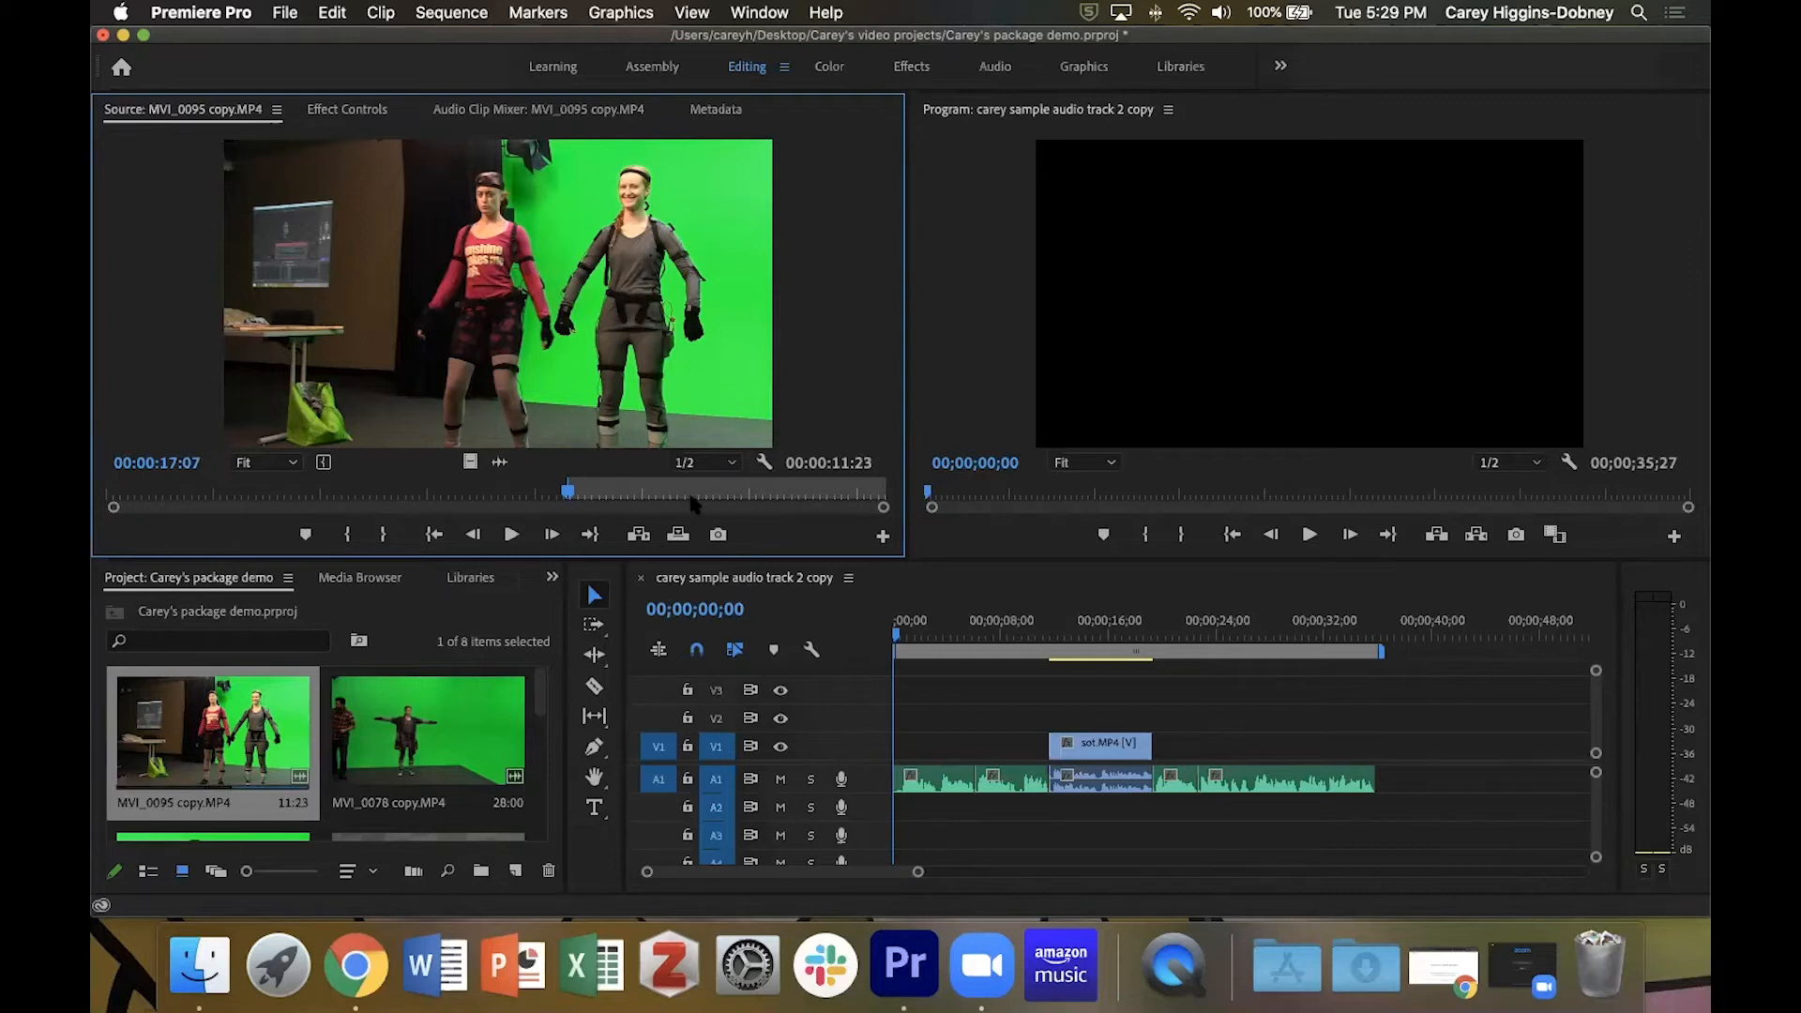
Mark an Out point at 00:00:20:23 in MVI_0095 copy.MP4 and extend it until the marked duration is 00:00:05:04.
key(space)
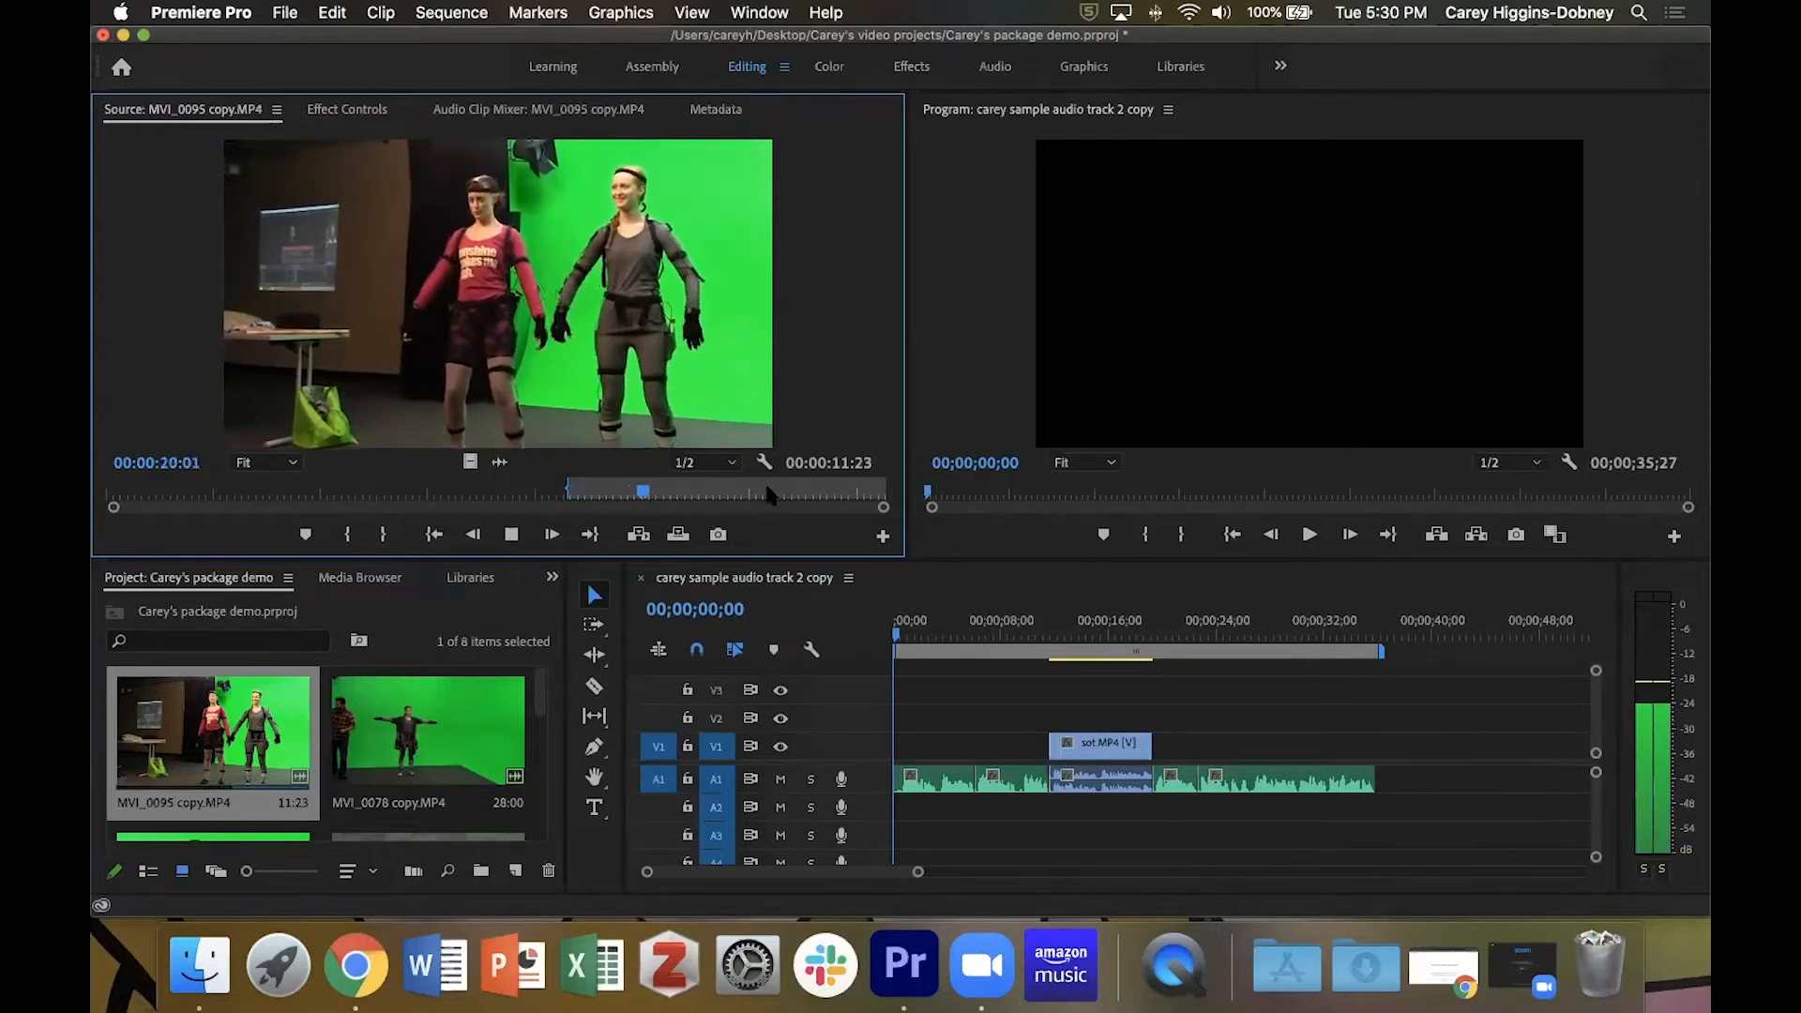
key(space)
key(o)
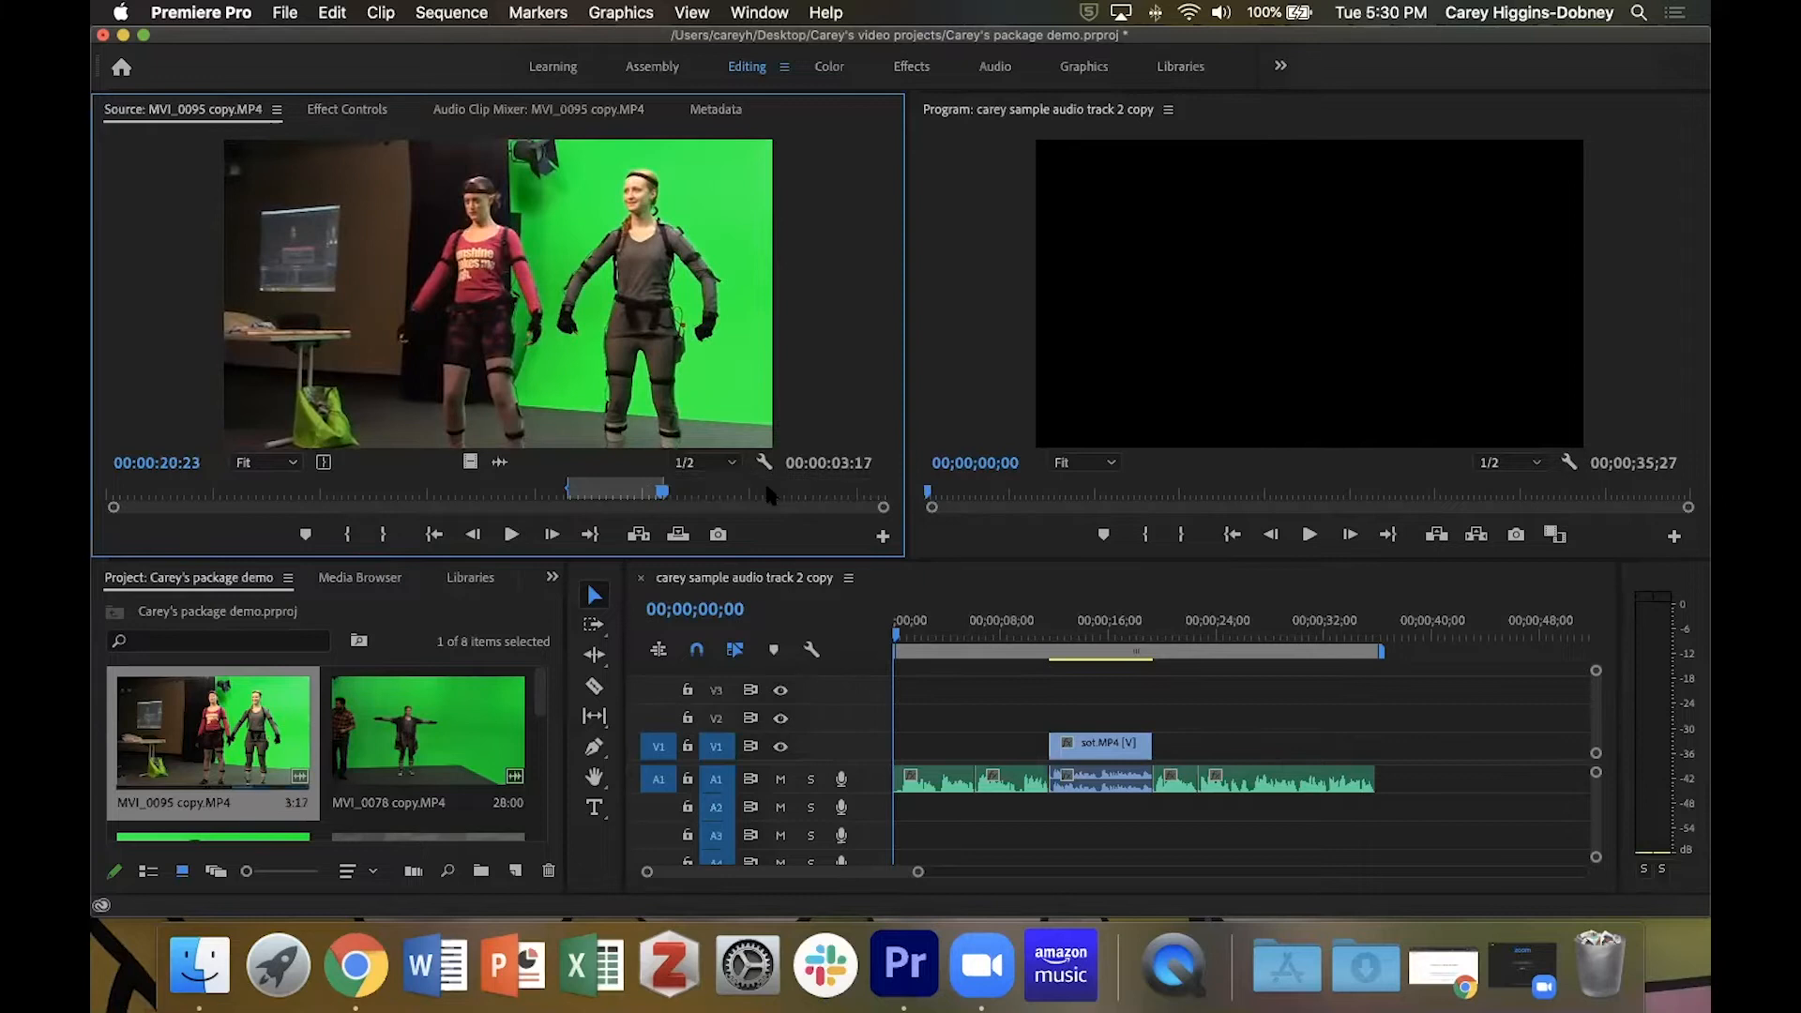
key(shift+i)
key(space)
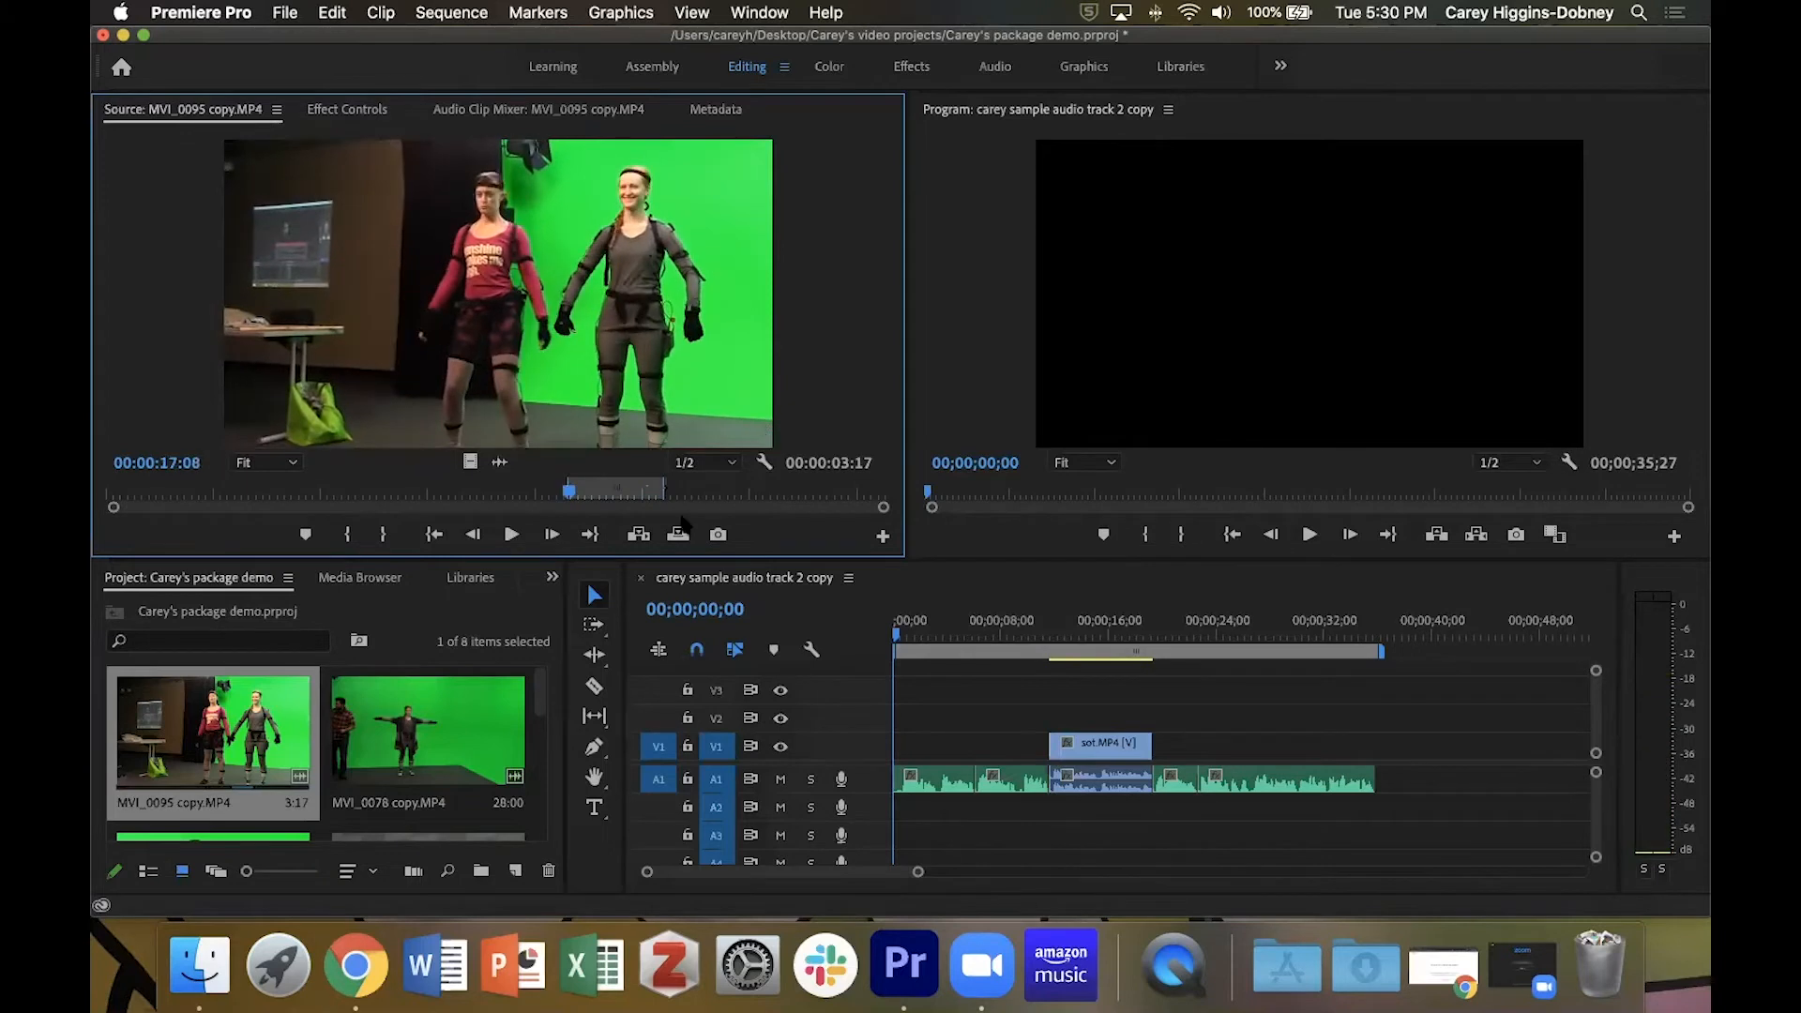
drag(664, 486, 686, 486)
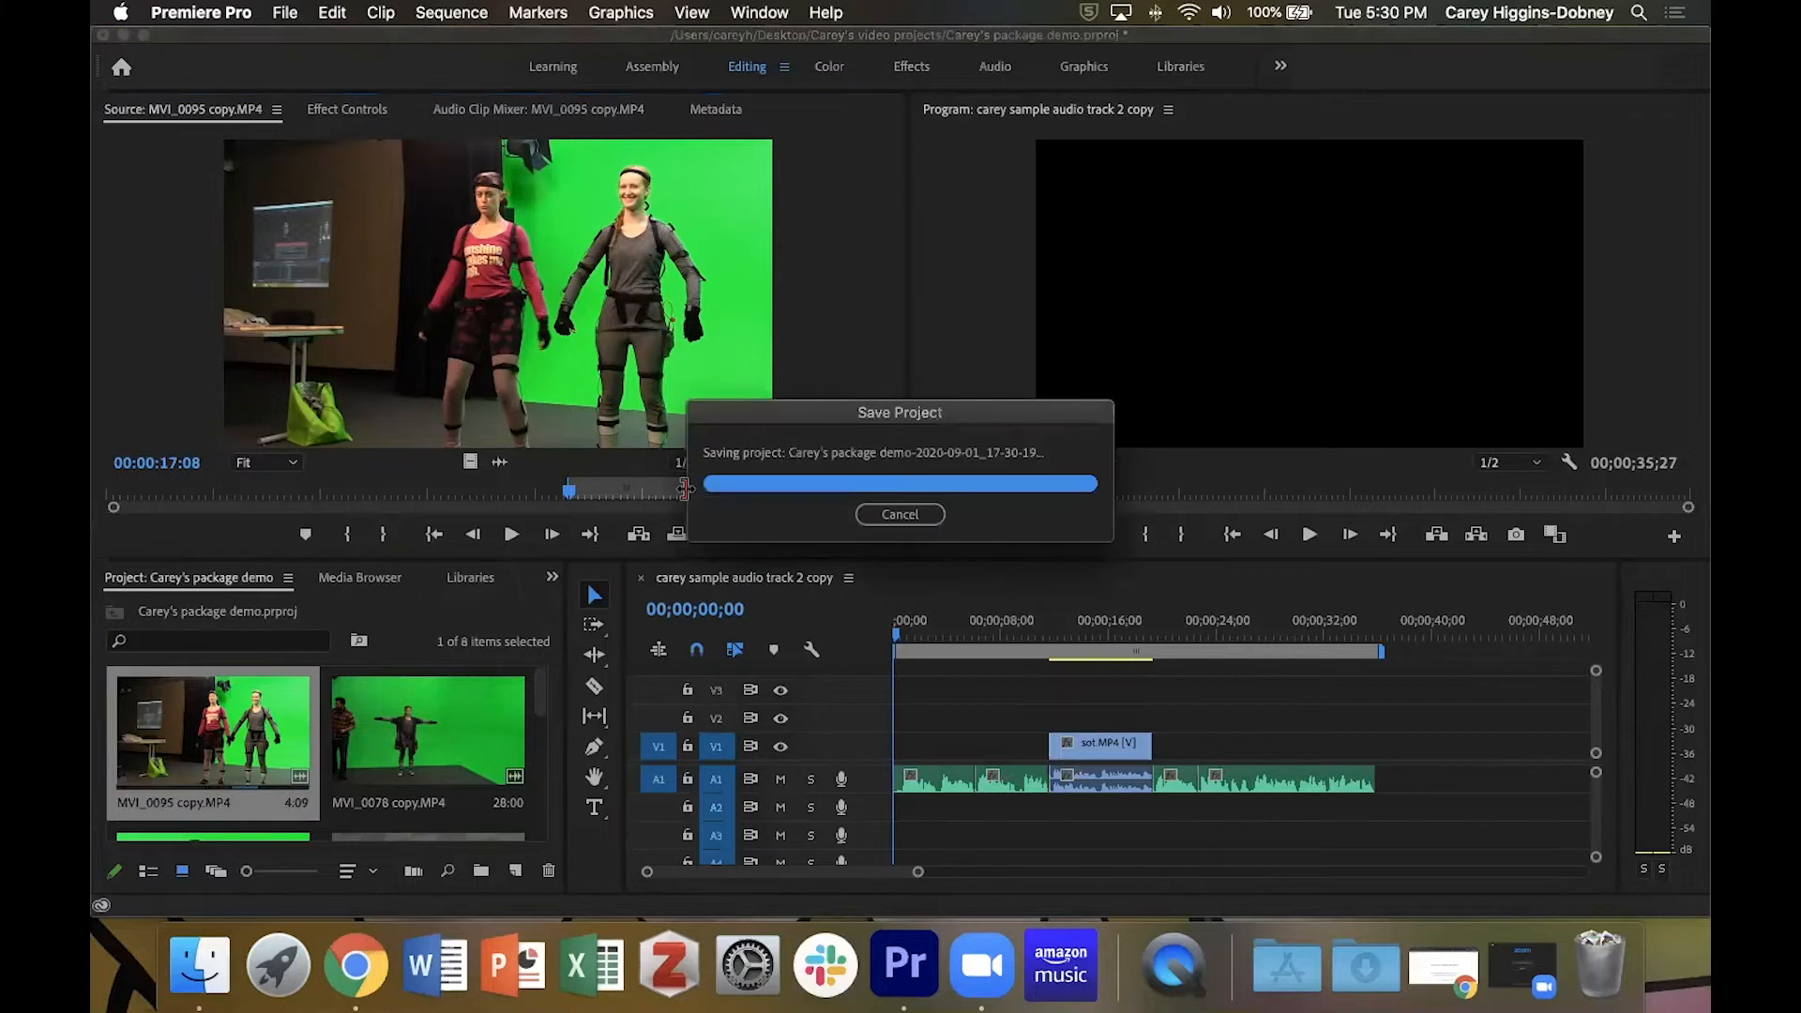
mouse_move(686, 488)
mouse_down()
mouse_move(768, 500)
mouse_move(708, 513)
mouse_up()
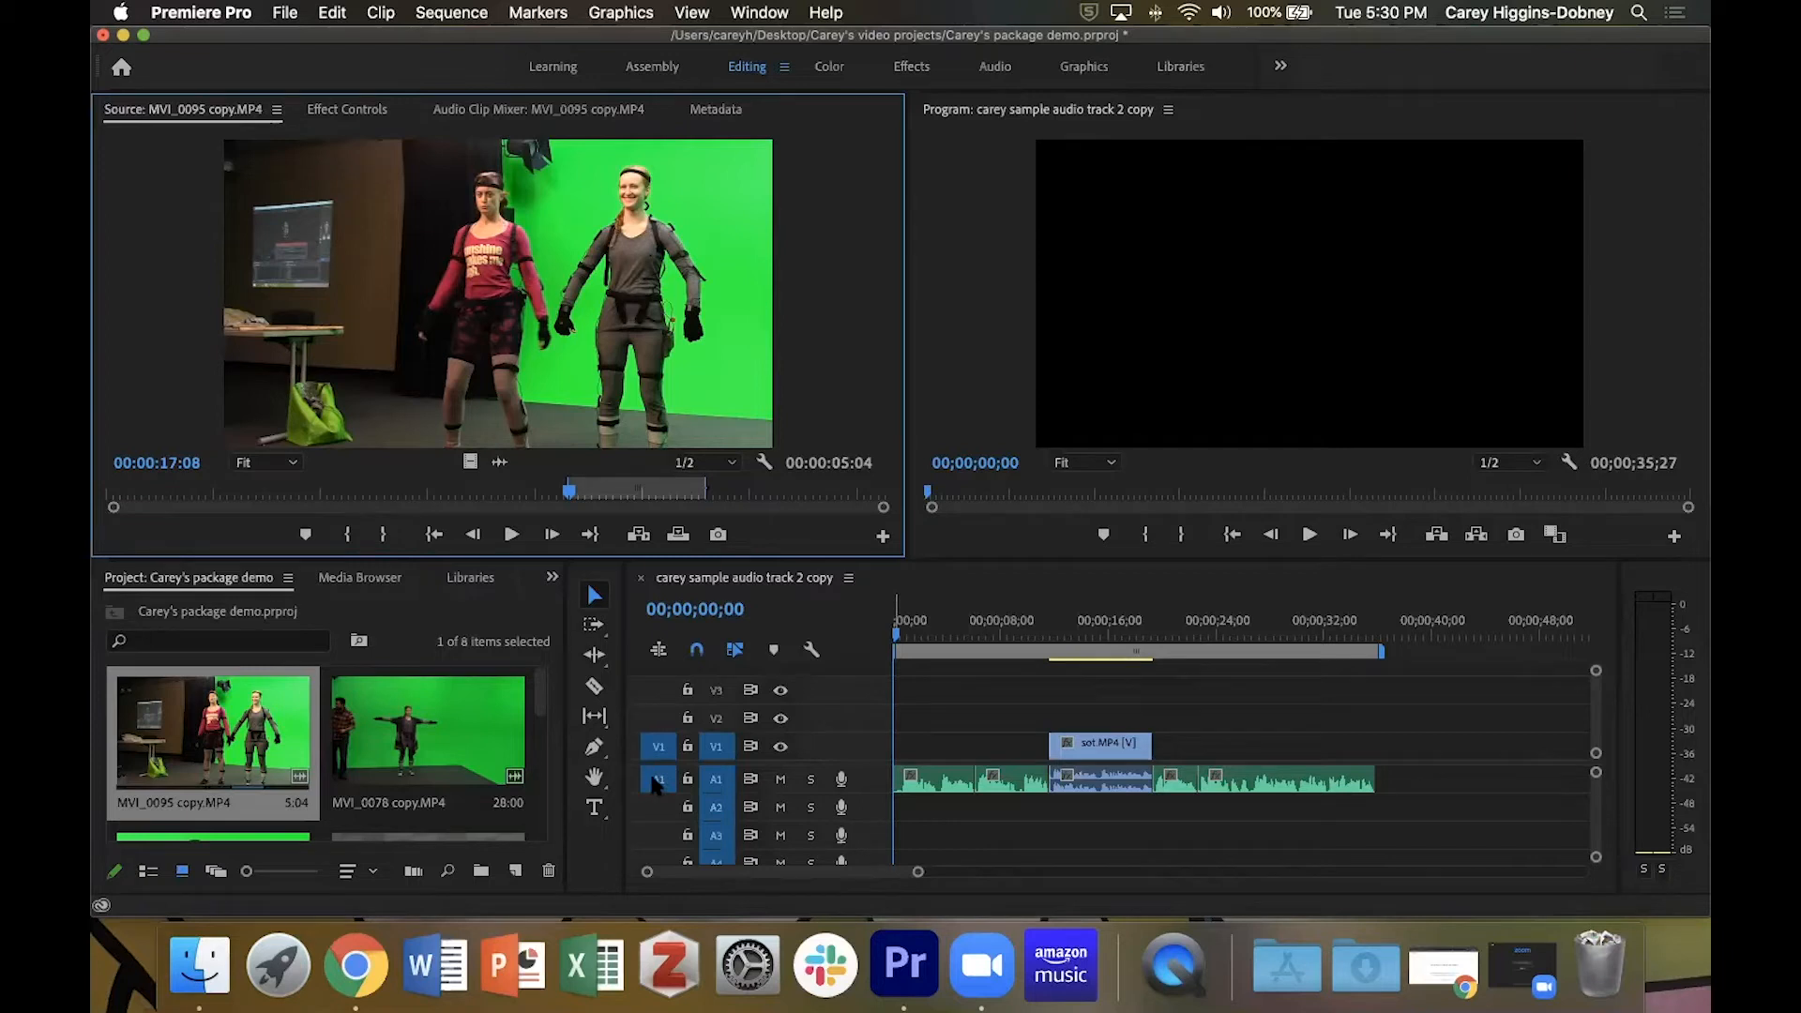
Patch the source audio to track A2, overwrite the marked clip onto V1 and A2 at the sequence start, and play it back.
drag(654, 784, 660, 809)
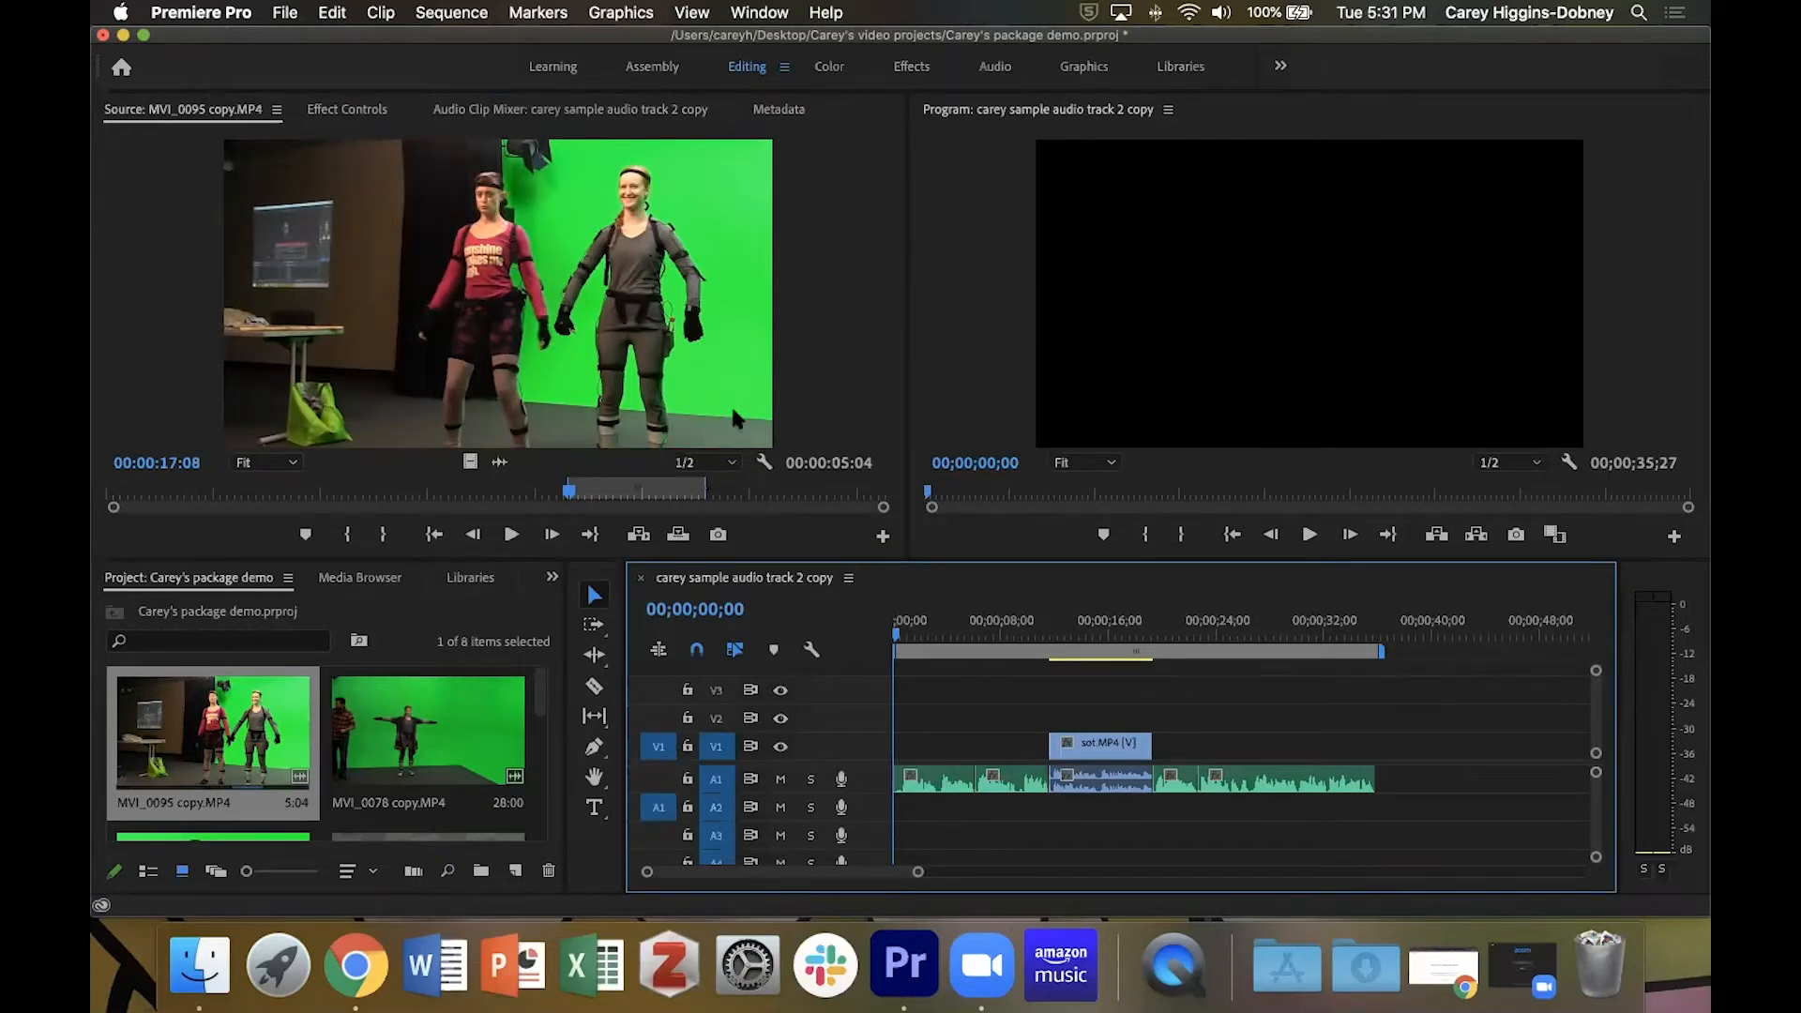
key(period)
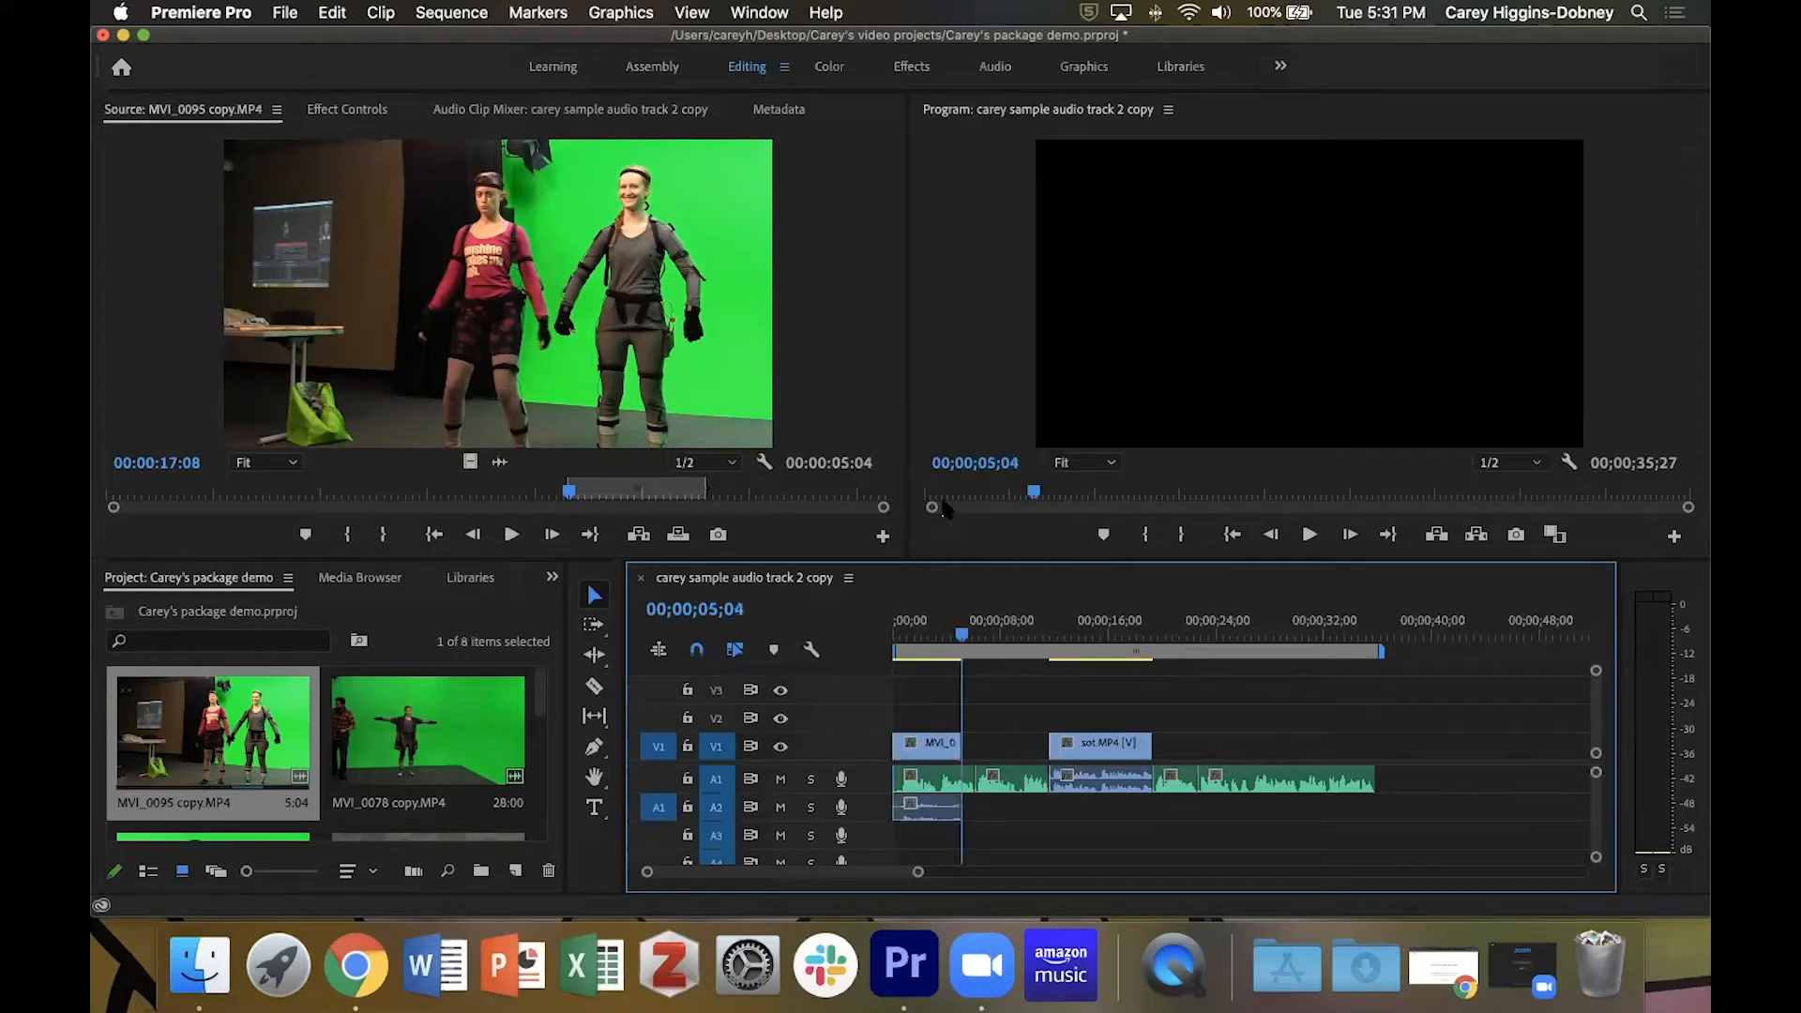
drag(964, 636, 847, 647)
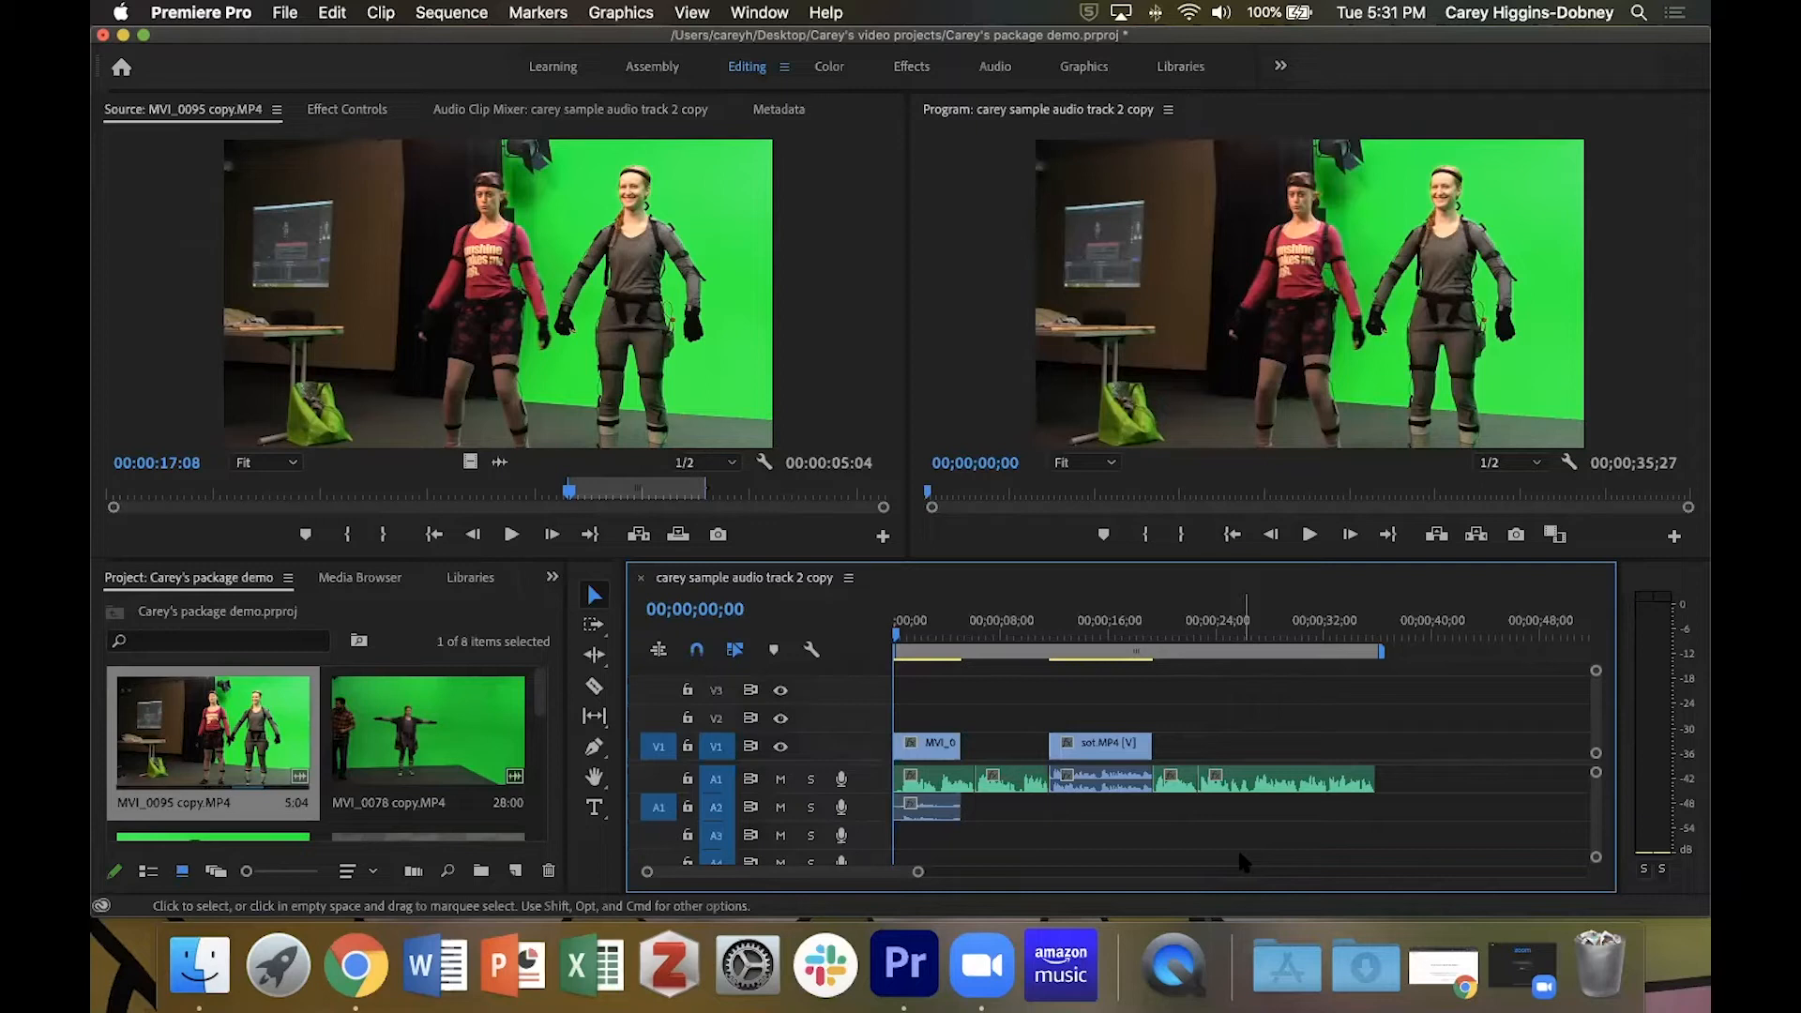
key(space)
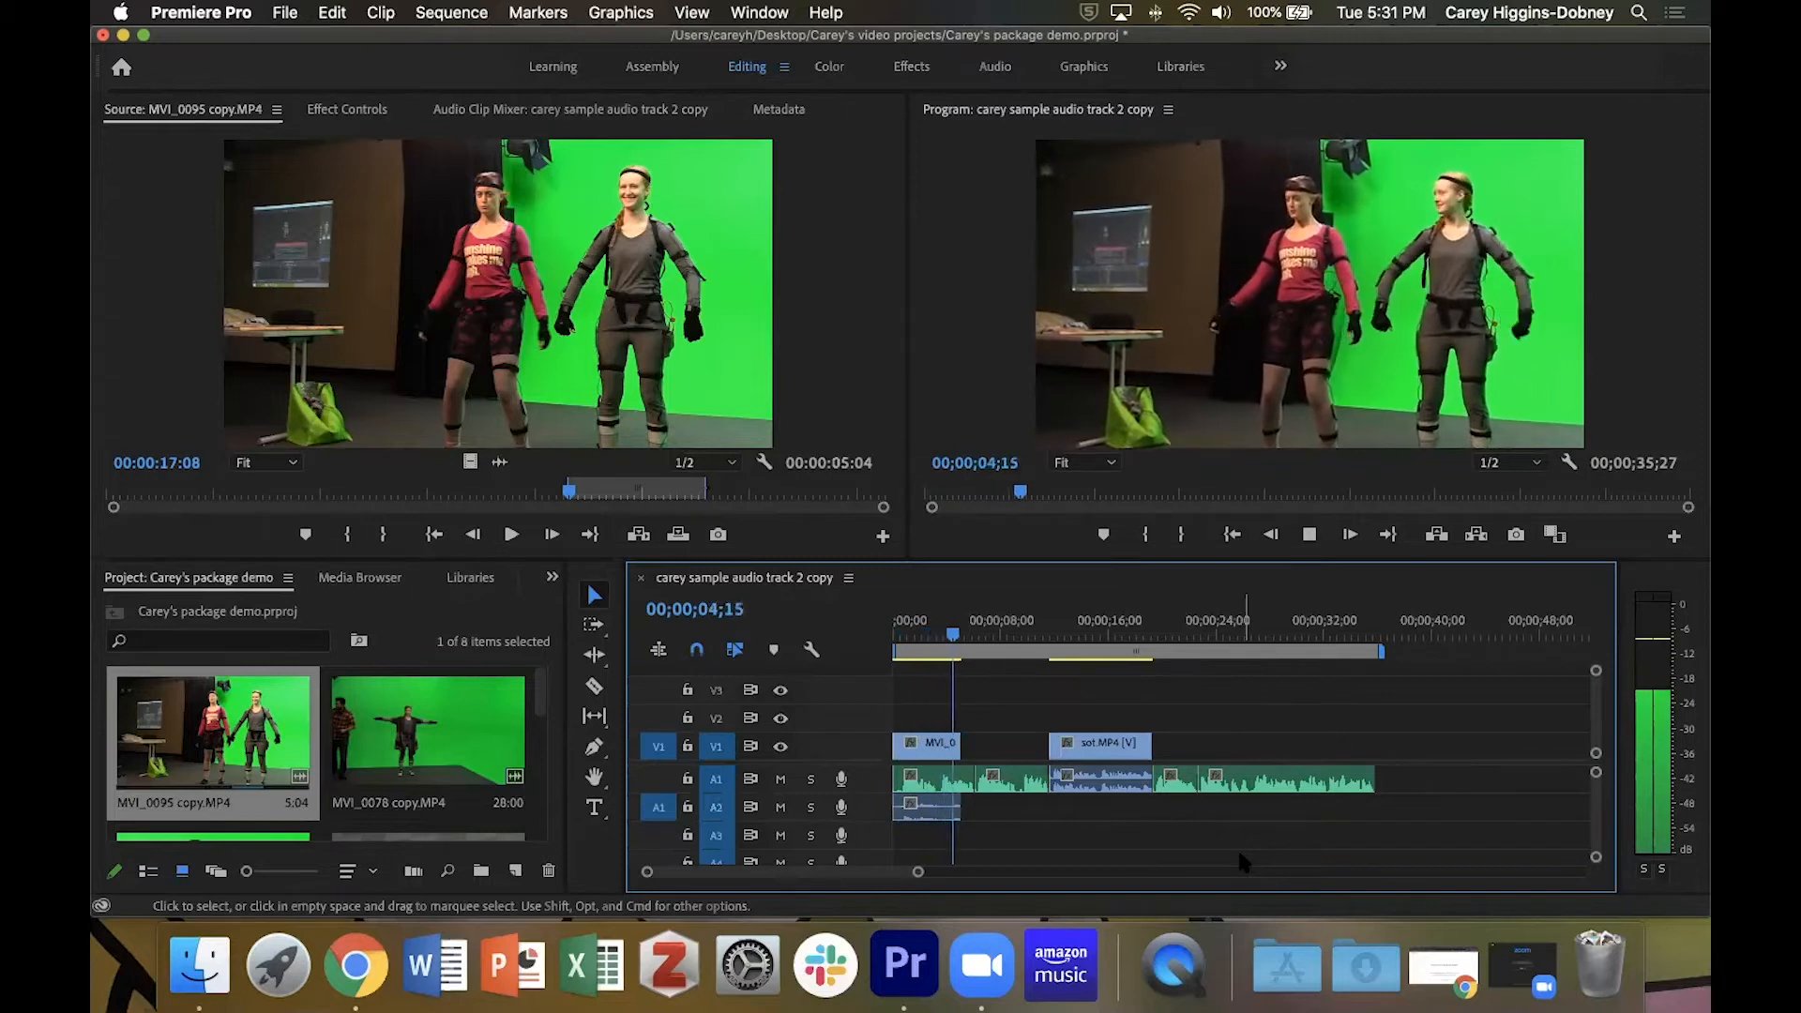
Park the playhead at the end of the first B-roll clip and open MVI_0103 copy.MP4 in the Source monitor.
key(space)
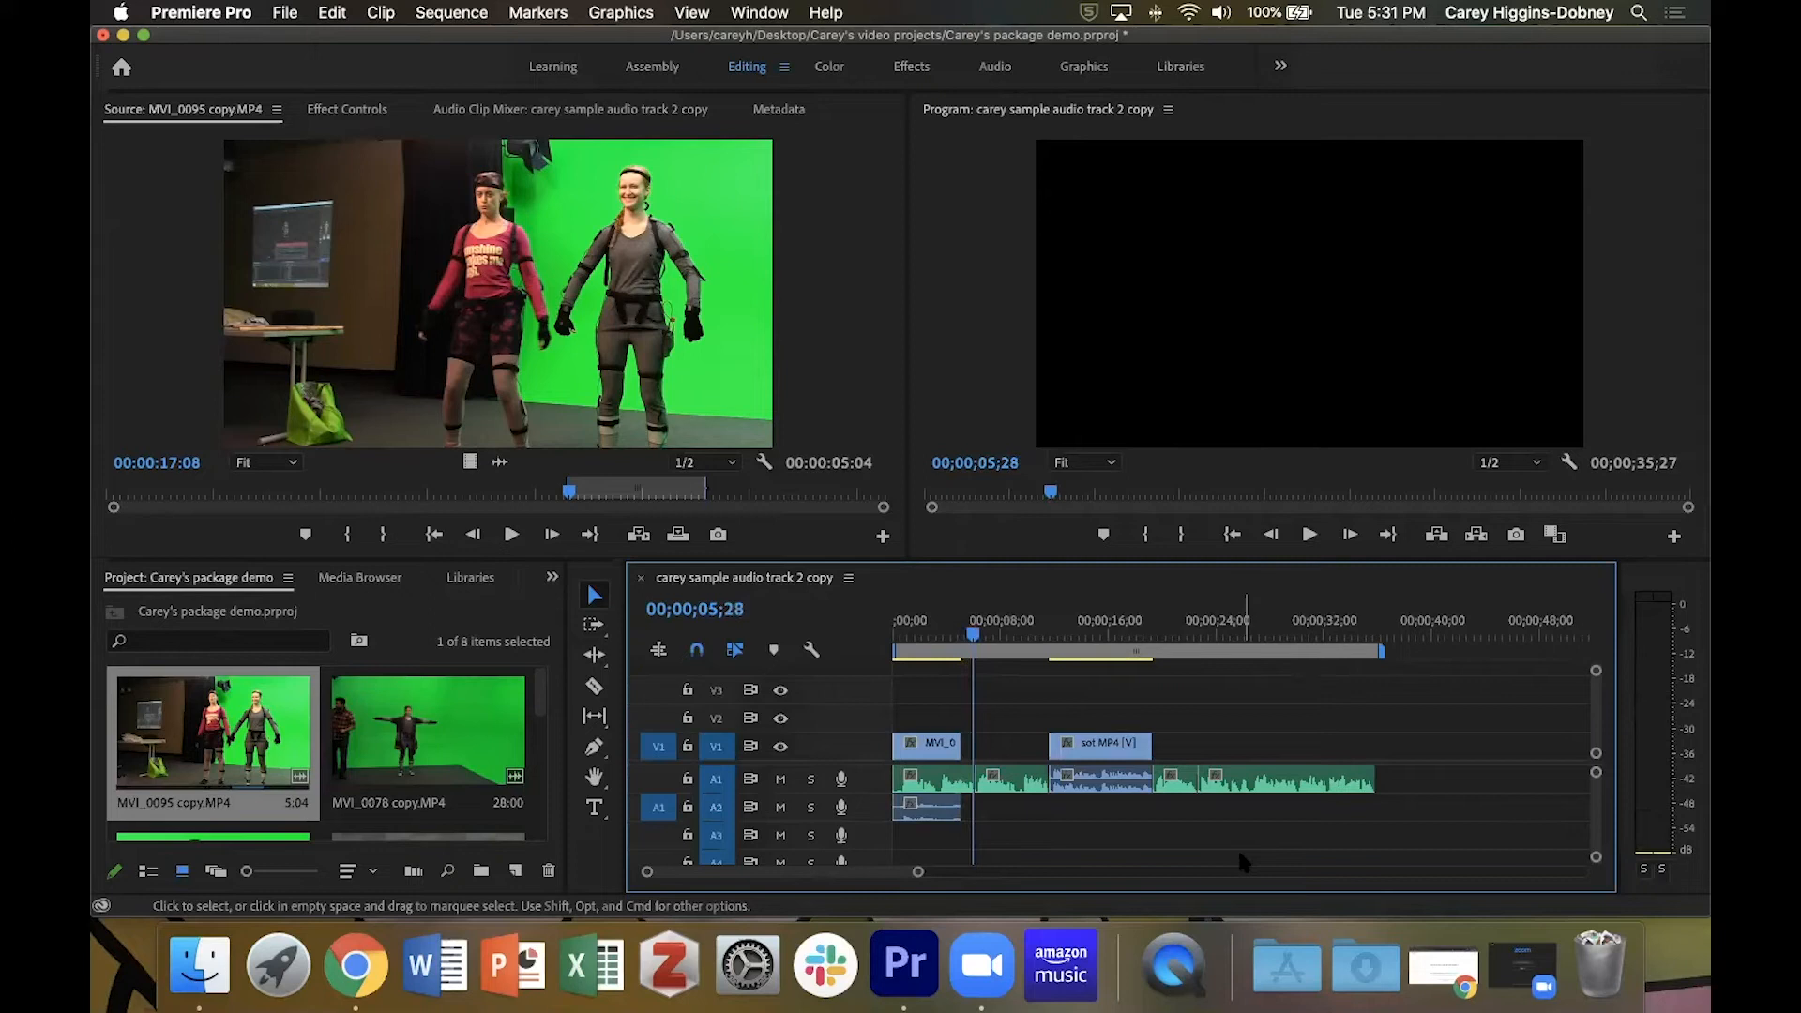
key(Up)
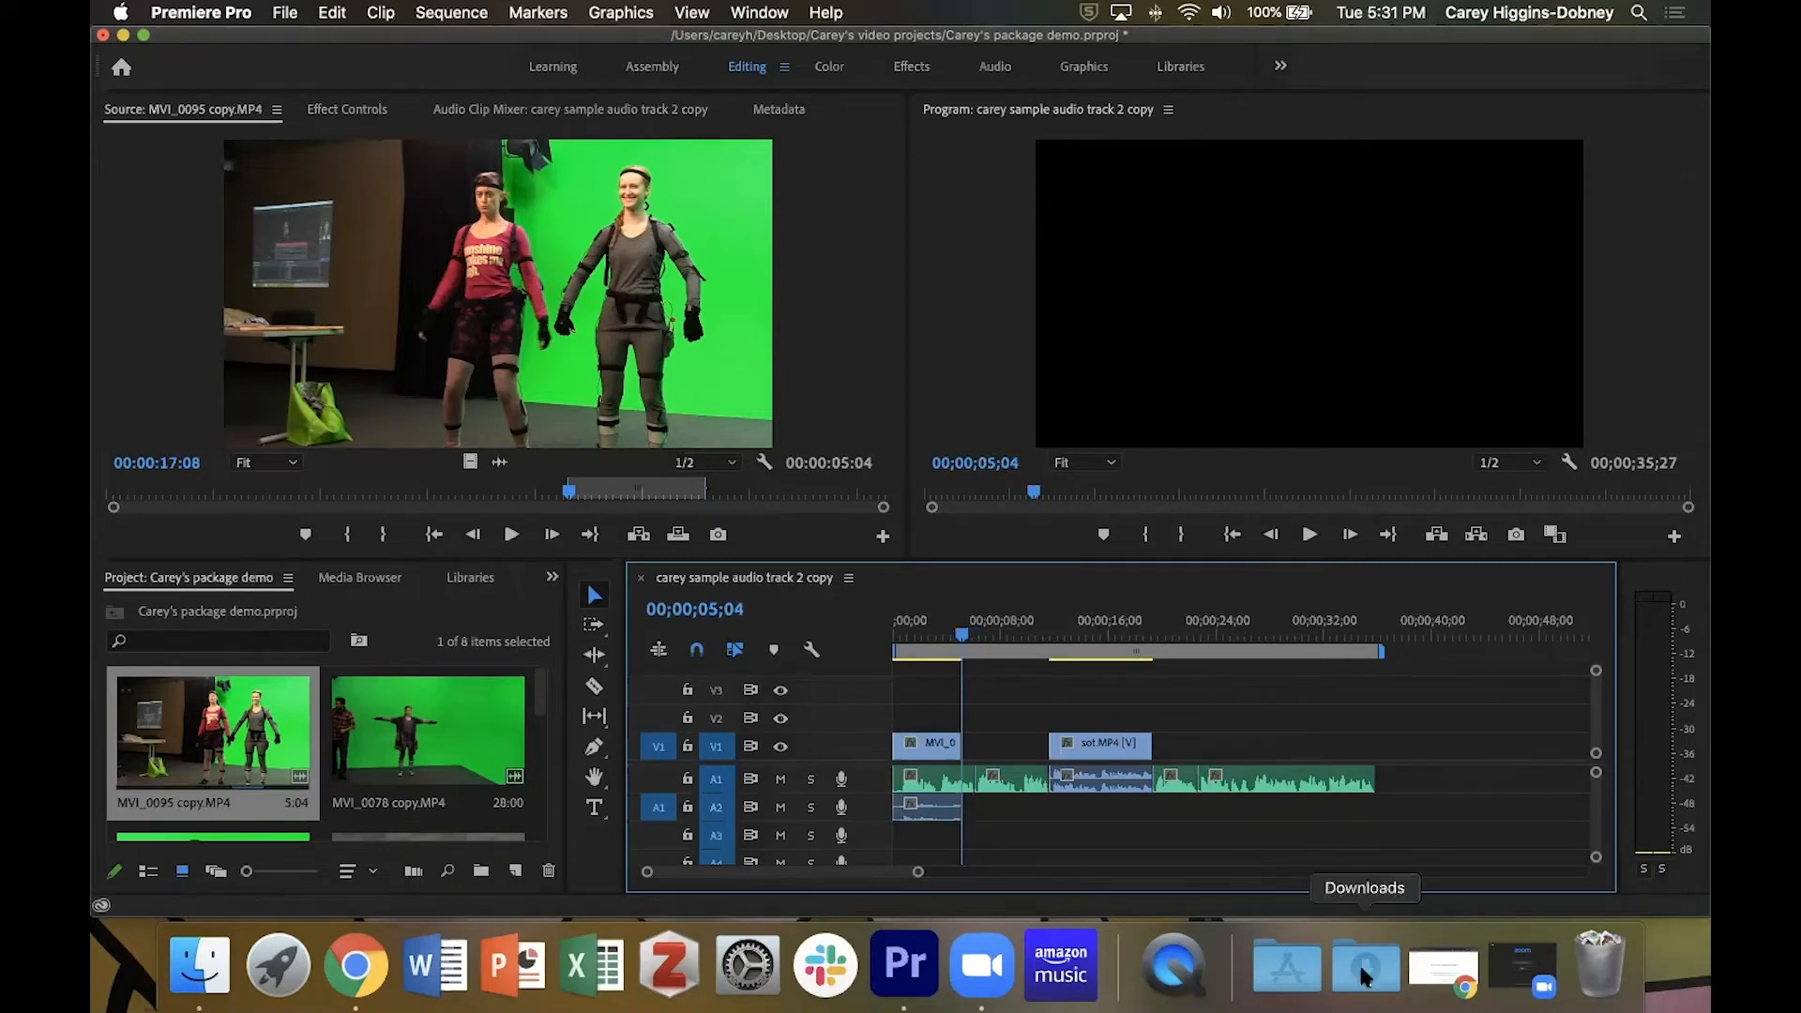
drag(538, 709, 542, 769)
scroll(542, 769, up, 2)
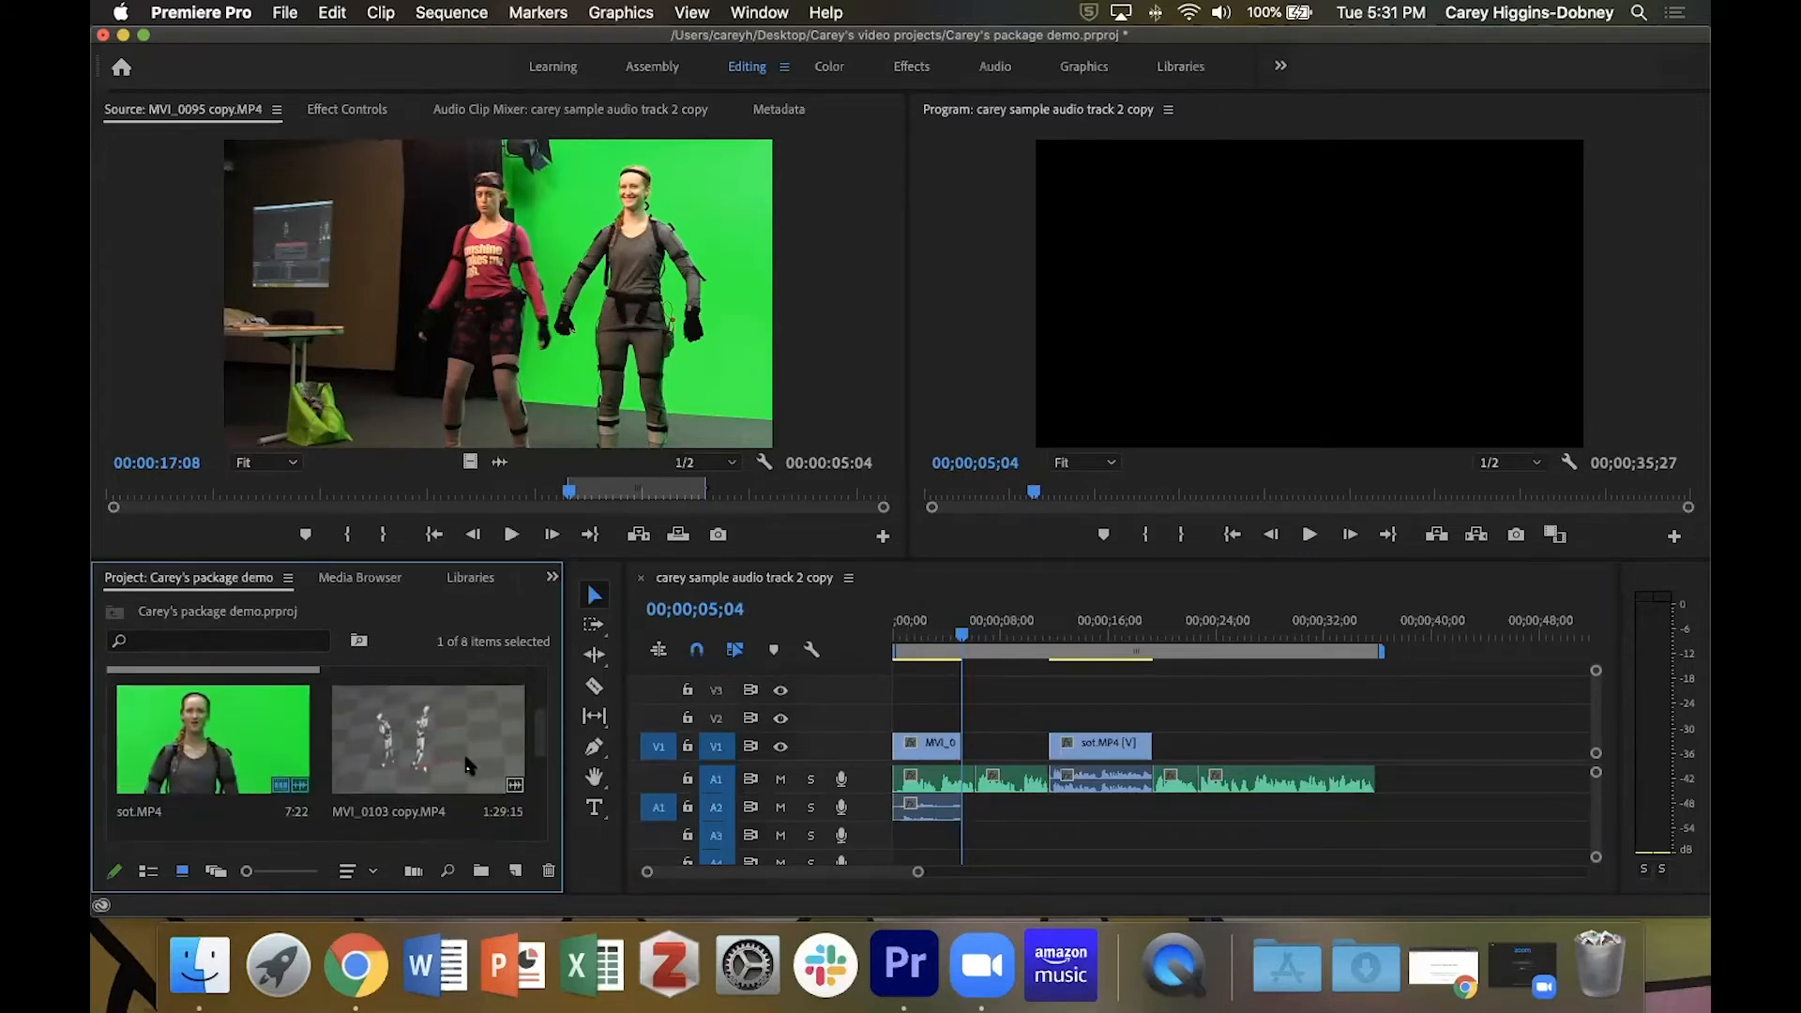
double_click(428, 741)
Find the human-figure shot in MVI_0103 copy.MP4 and mark an In point at about 00:00:38.
drag(109, 491, 433, 536)
key(i)
key(space)
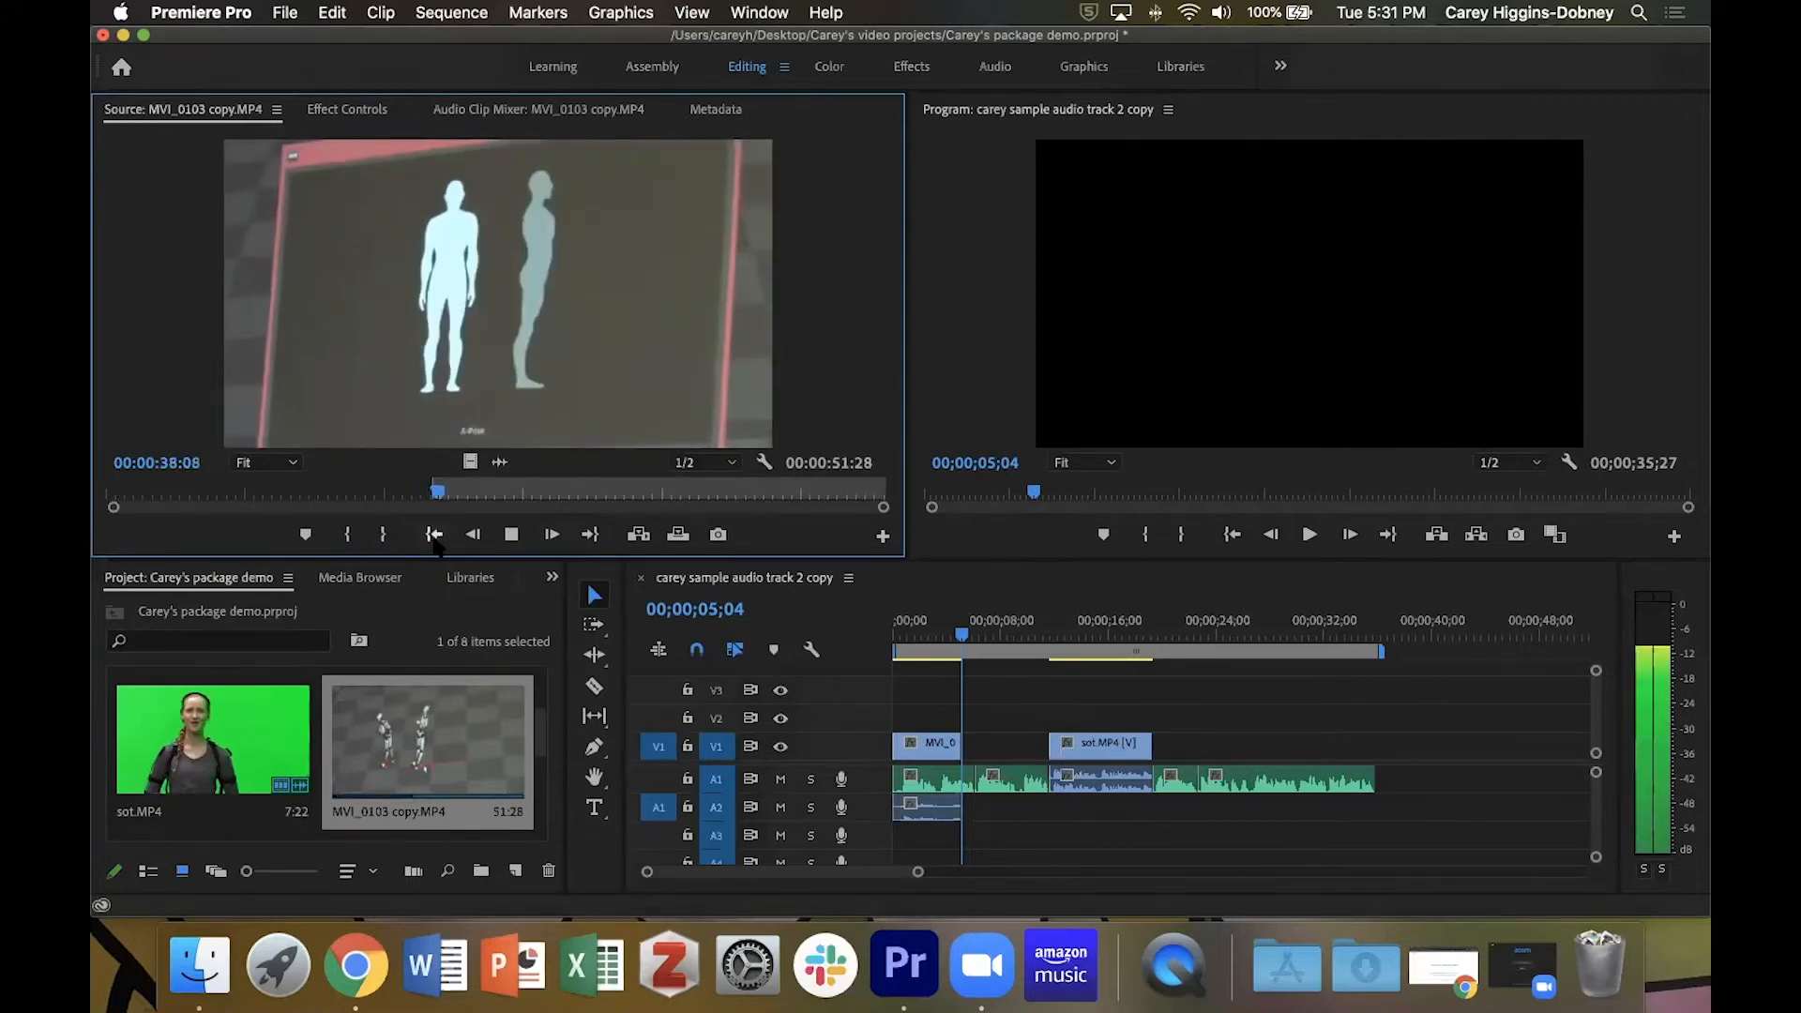
key(space)
key(i)
key(space)
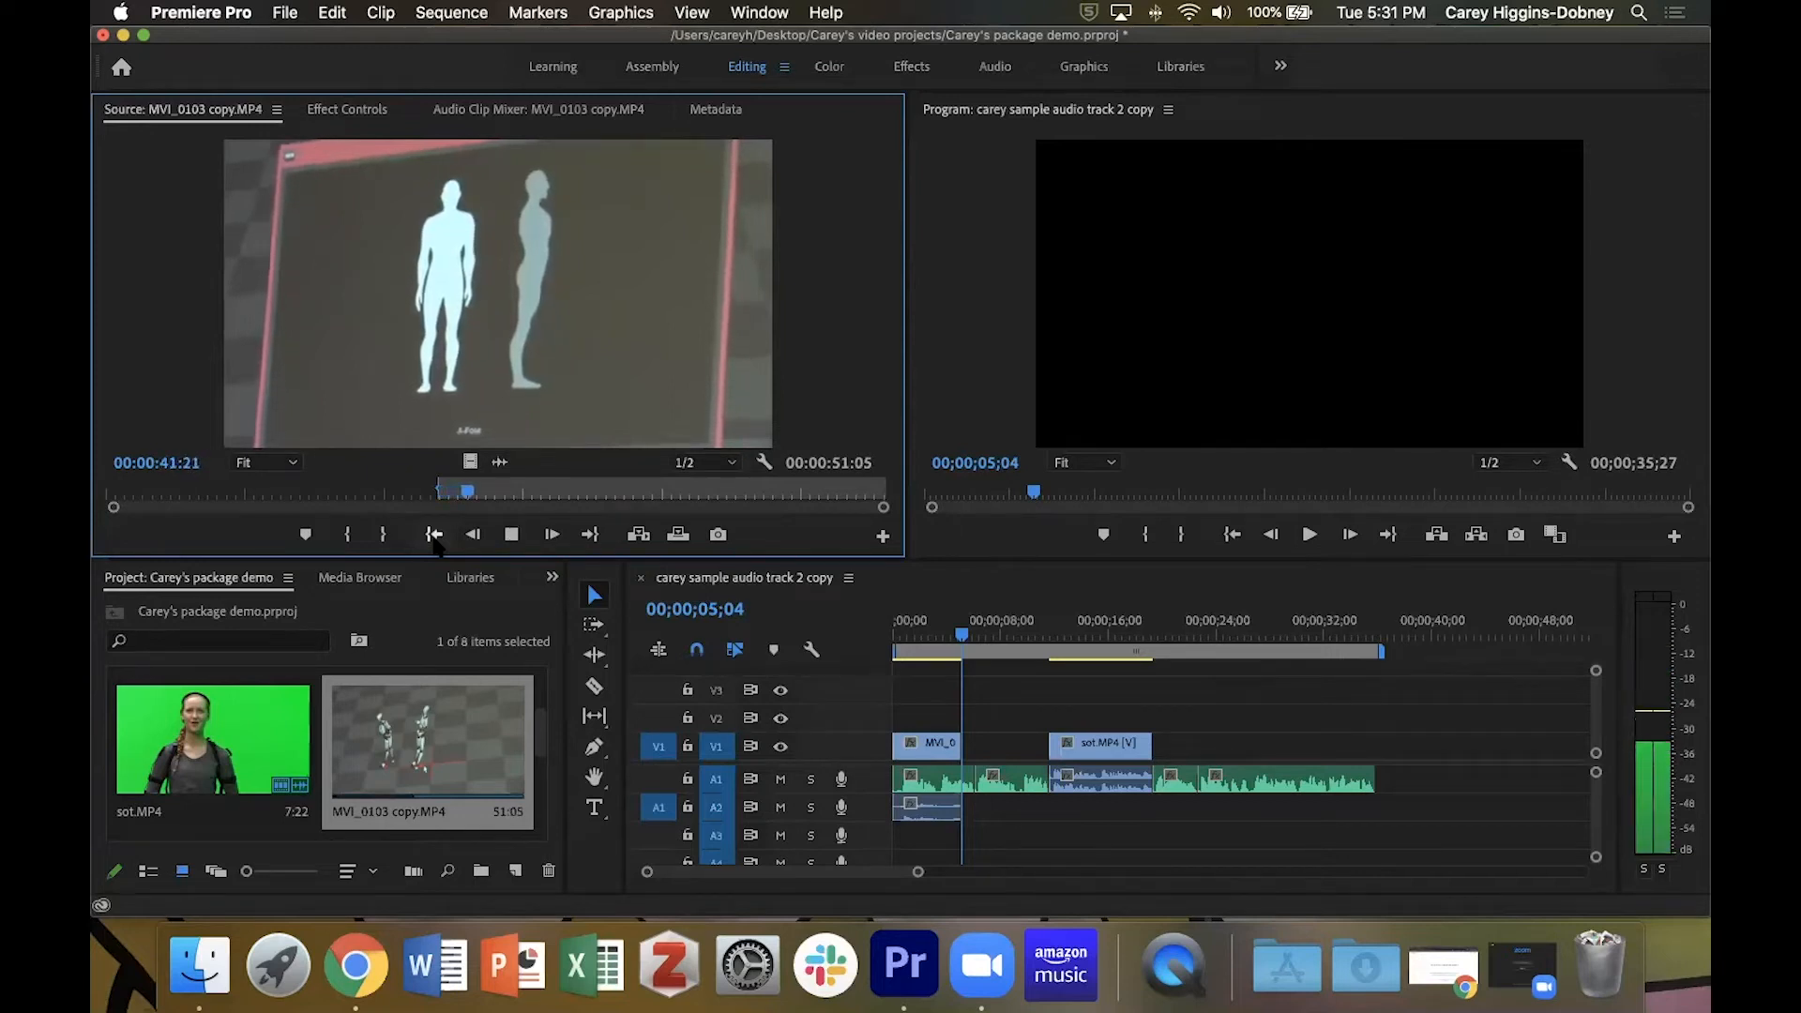
Mark an Out point at 00:00:42:14 and overwrite the marked clip onto V1 and A2 directly after the first B-roll clip.
key(space)
key(o)
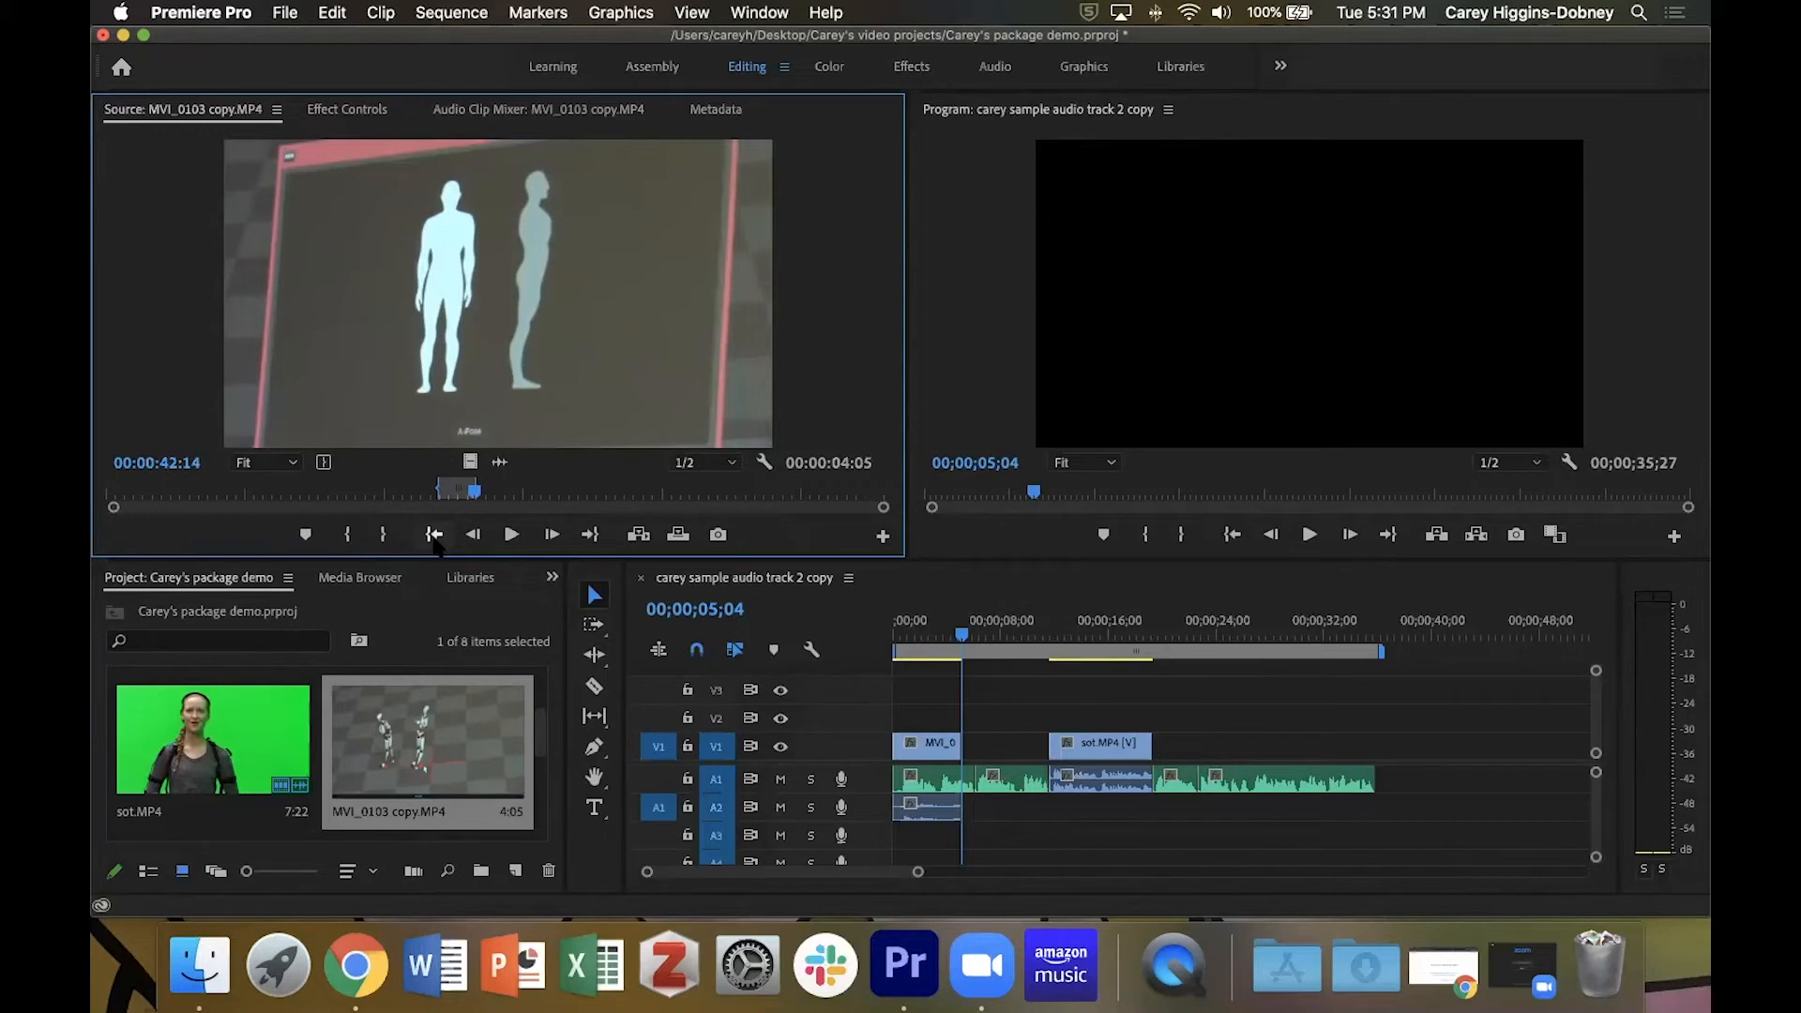
key(period)
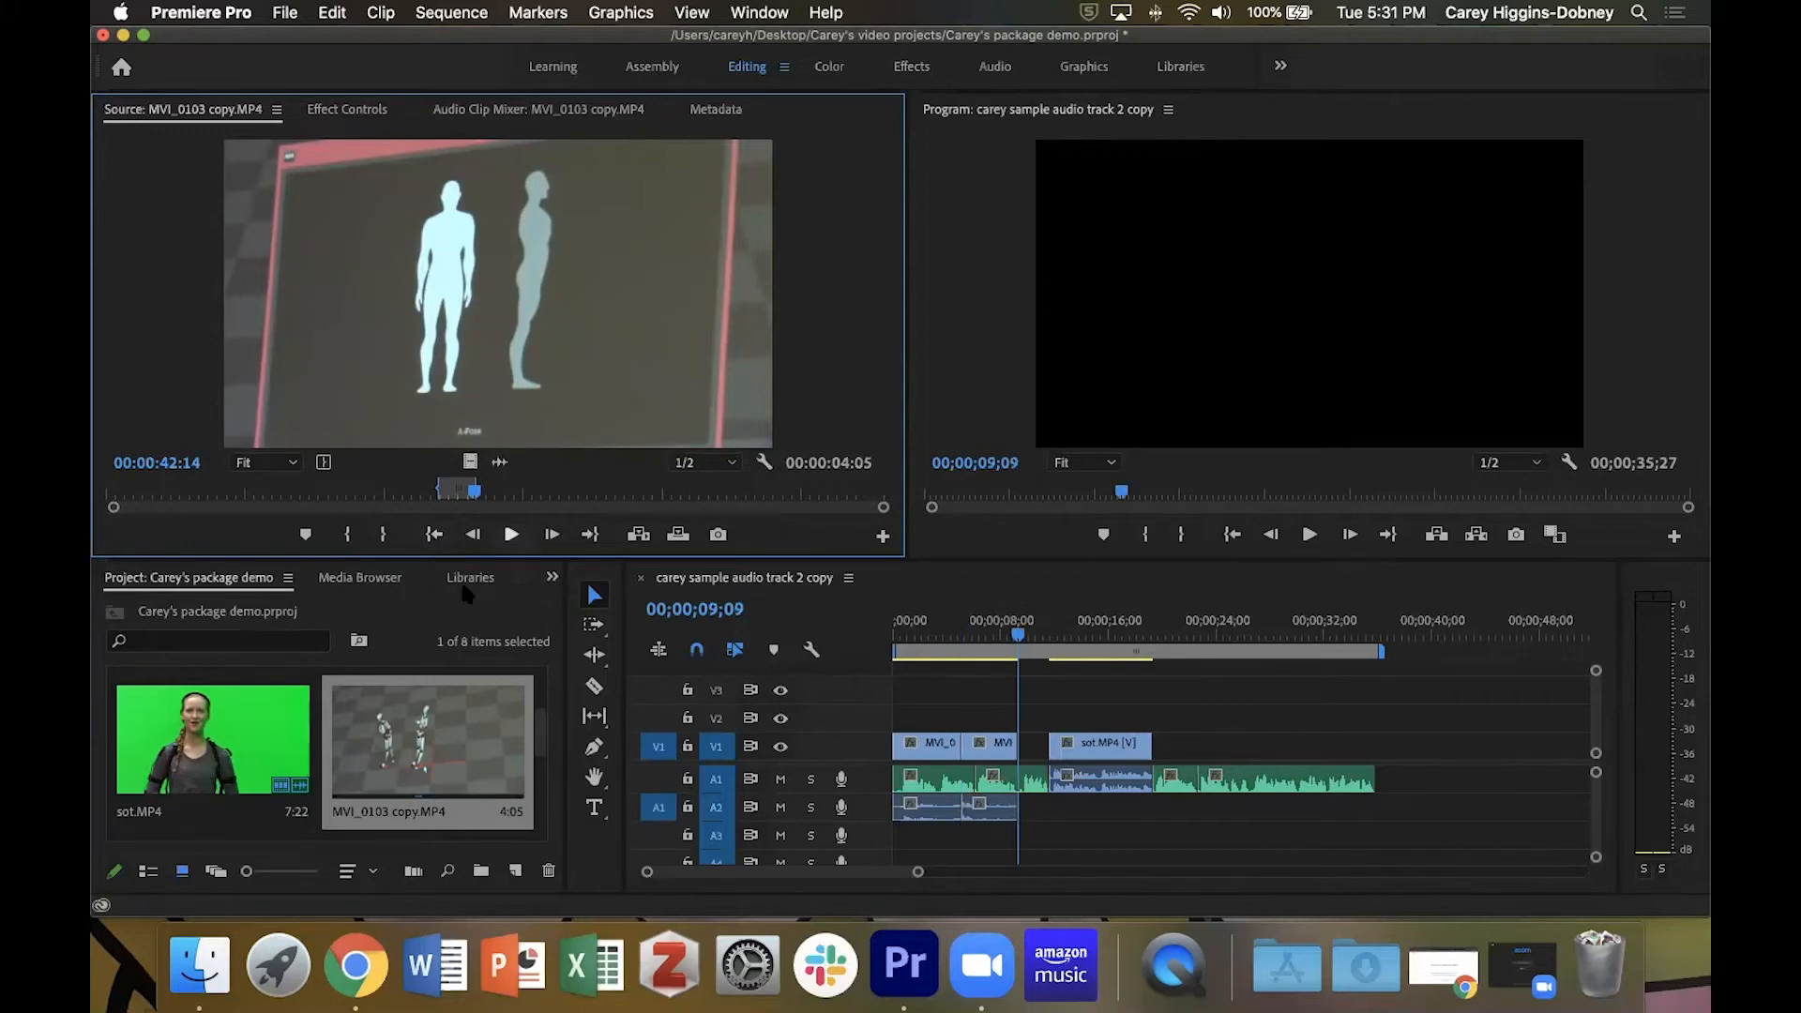
Play back the opening of the sequence through the cut into the second B-roll clip to review the edit.
drag(1027, 641, 926, 645)
key(space)
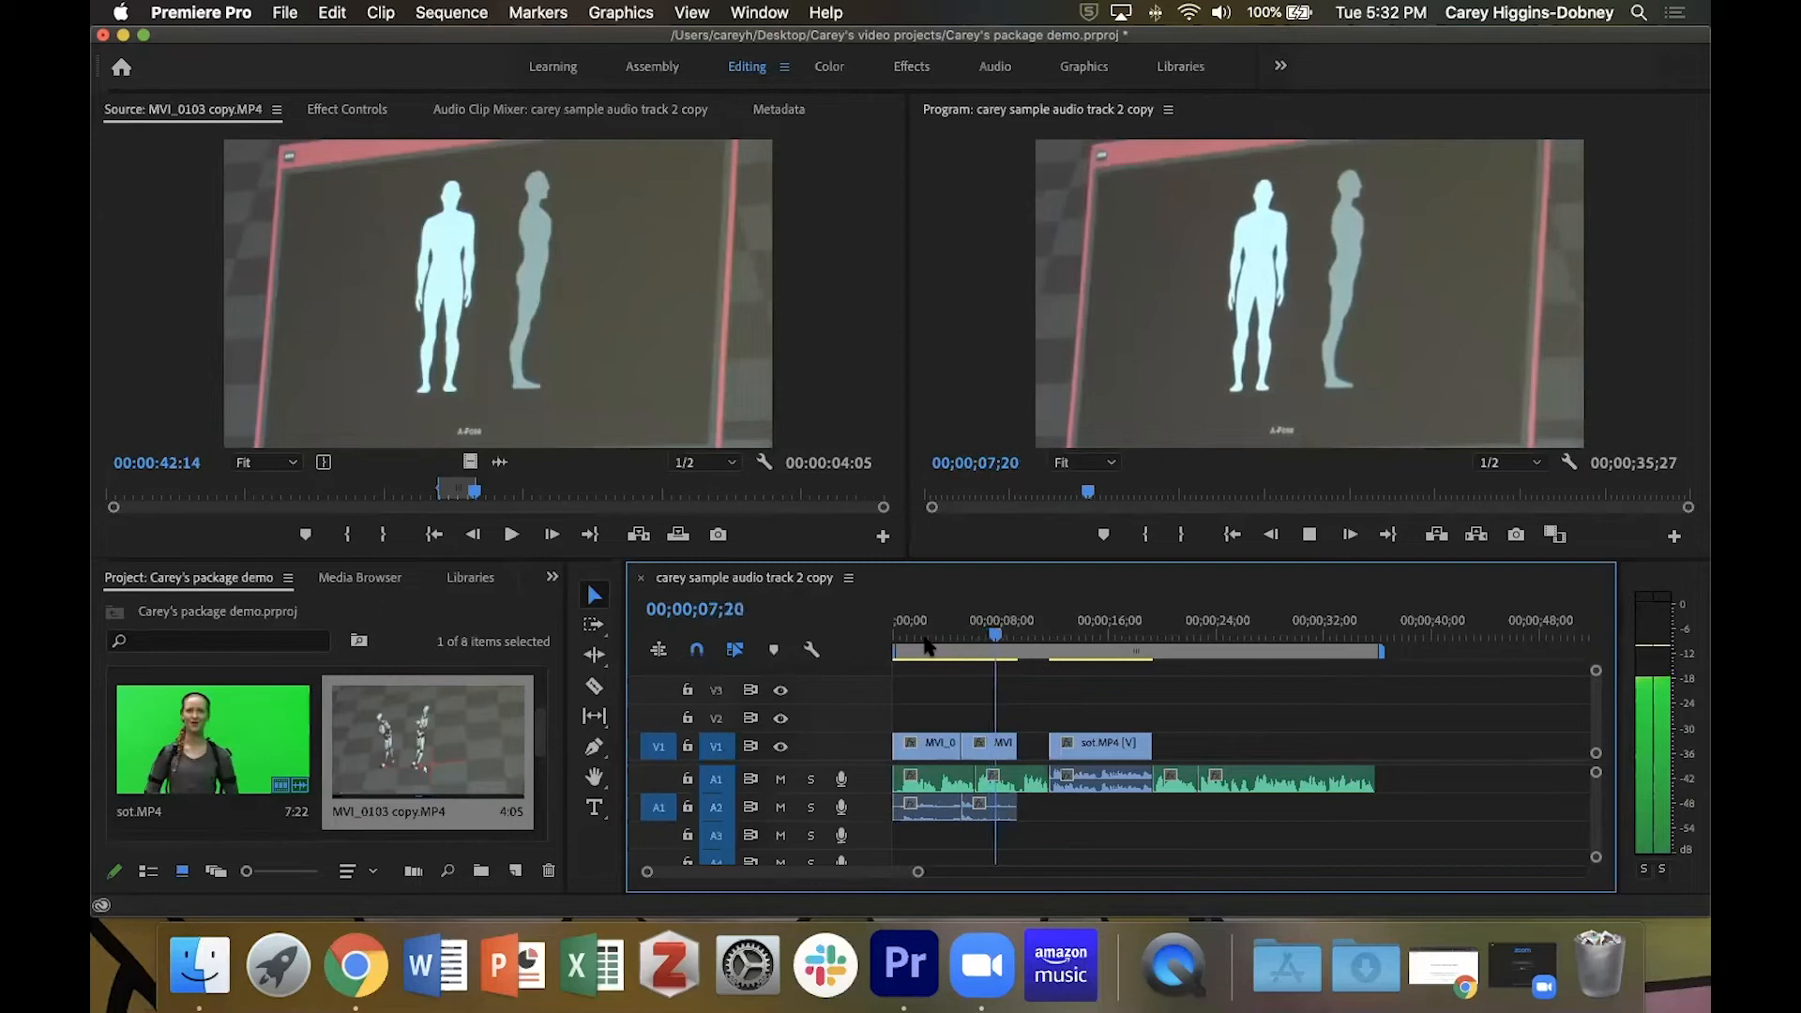
key(space)
key(space)
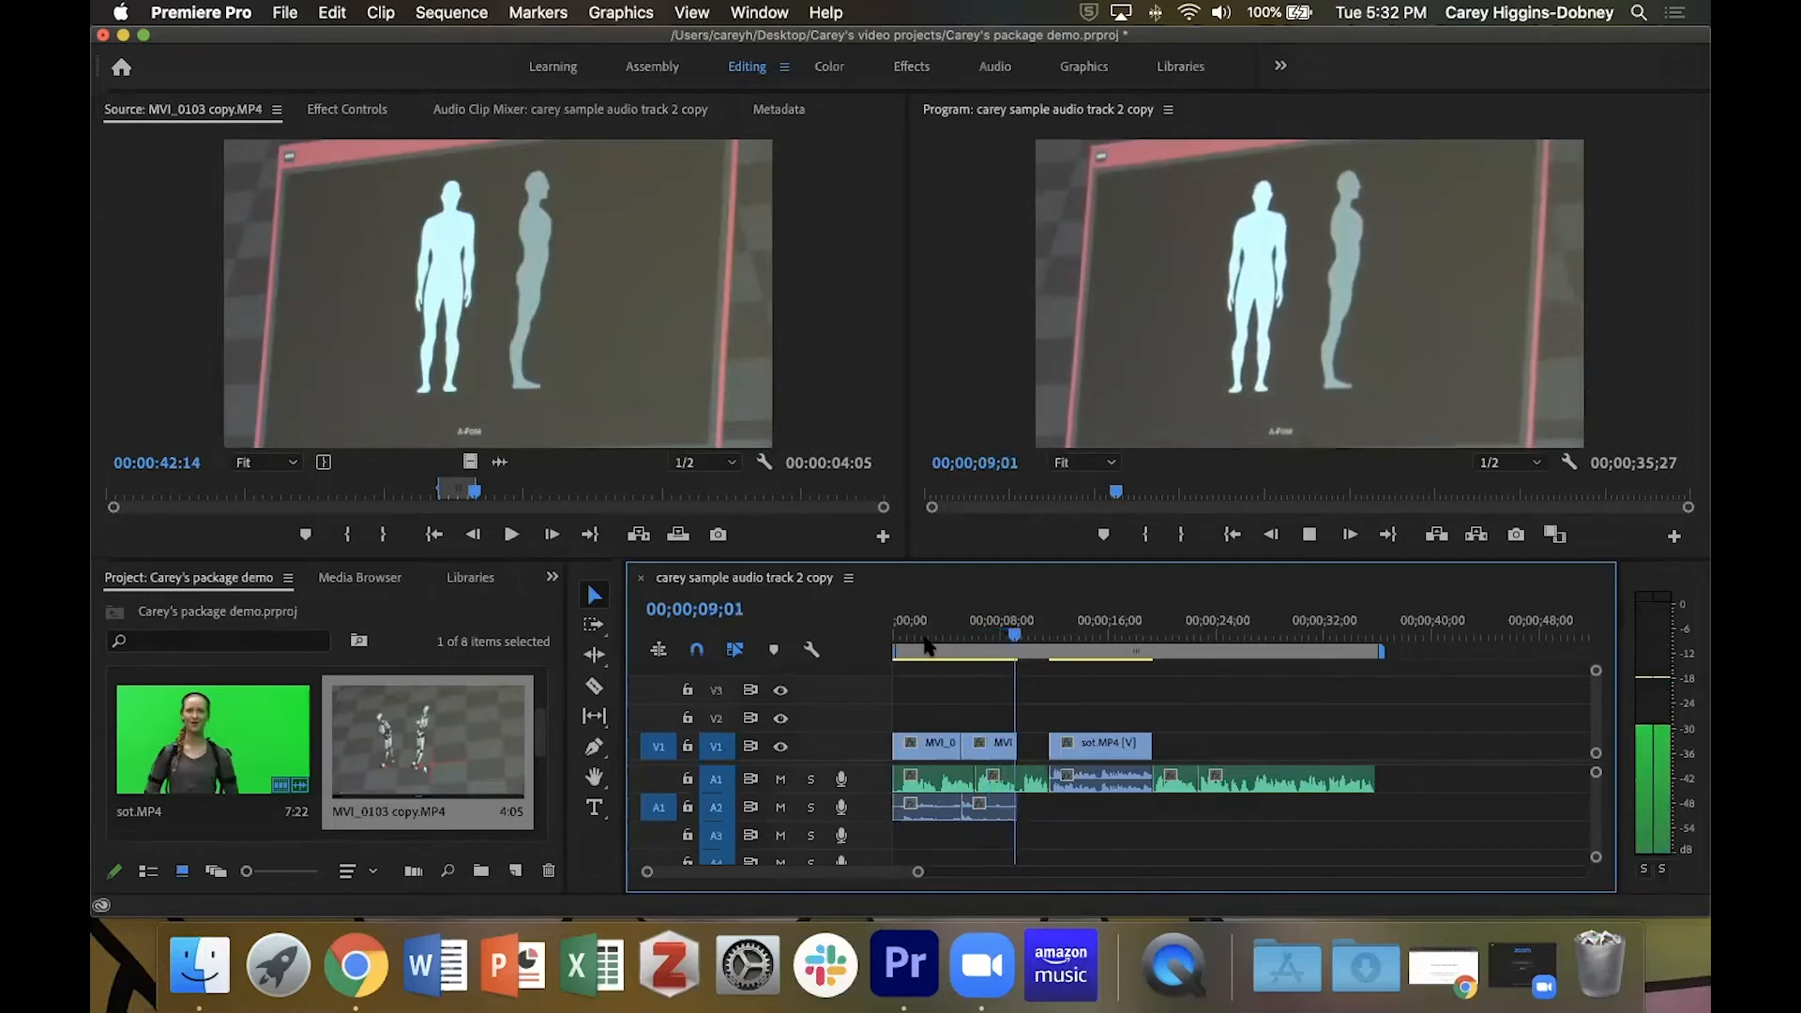
key(space)
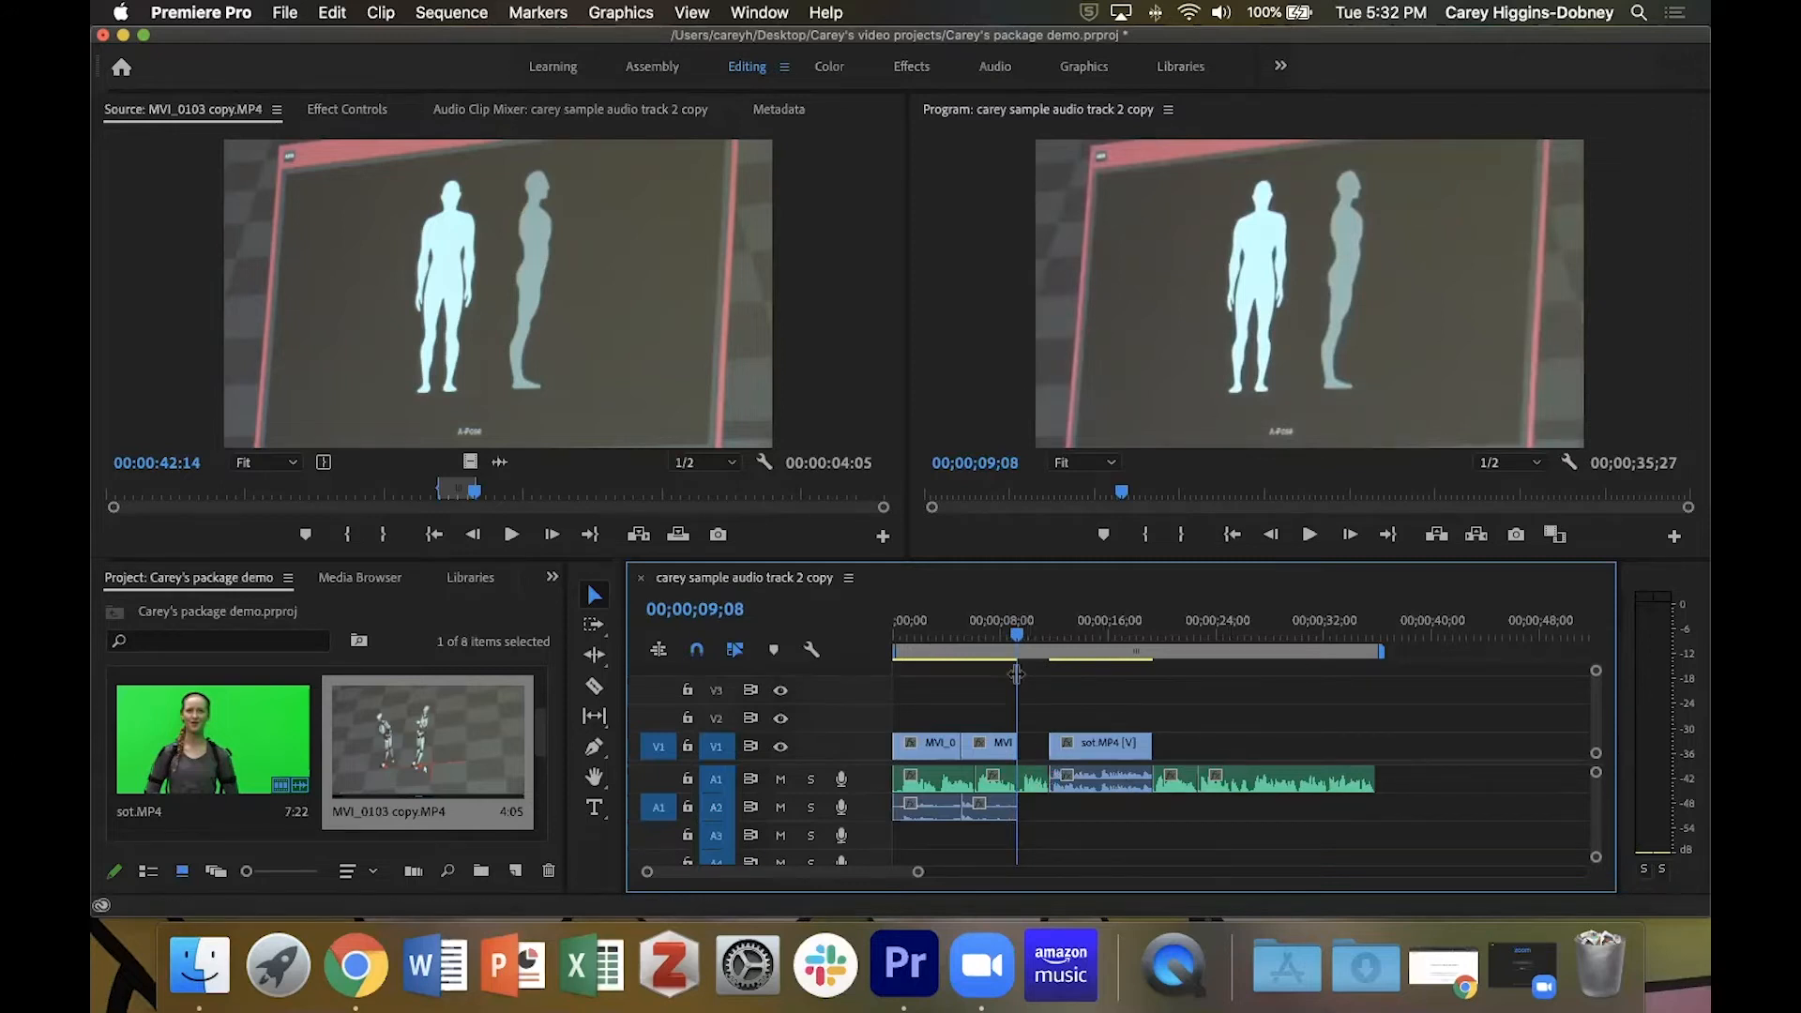
Scrub over the uncovered narration to the end of the sequence and return the playhead to 00;00;01;20.
drag(1020, 642, 1233, 689)
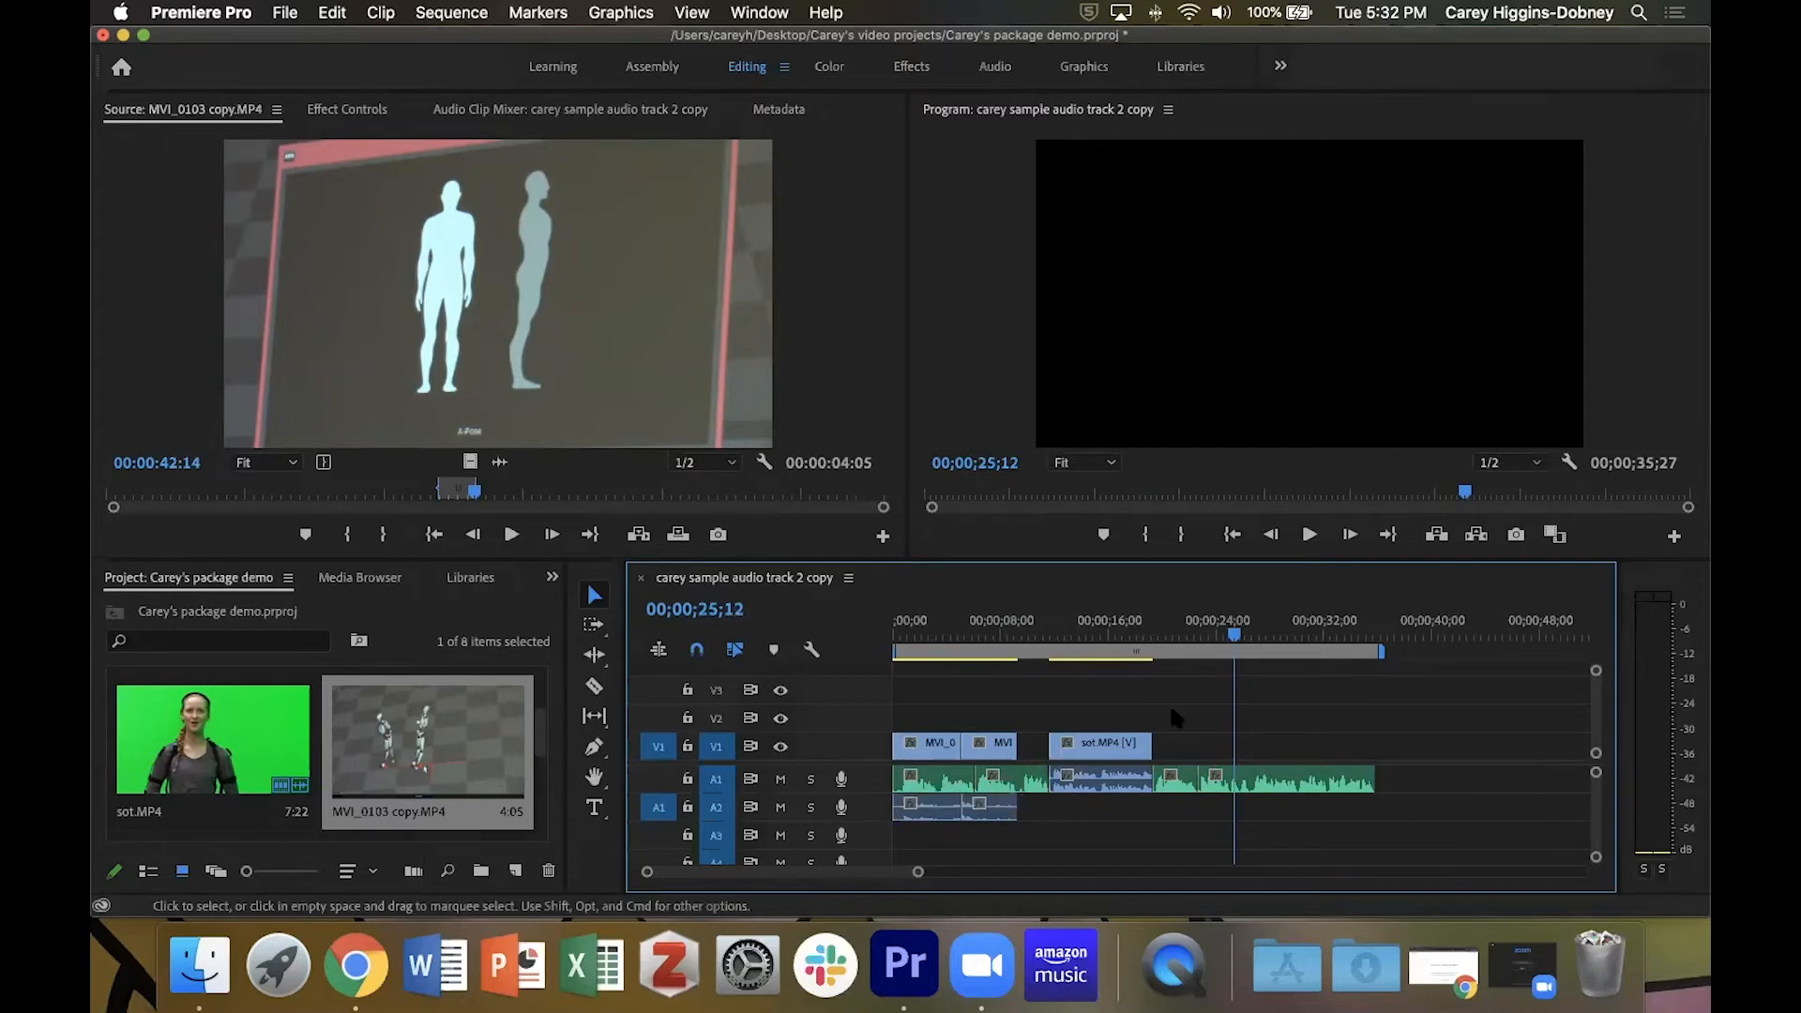
click(1268, 636)
drag(1326, 638, 1376, 640)
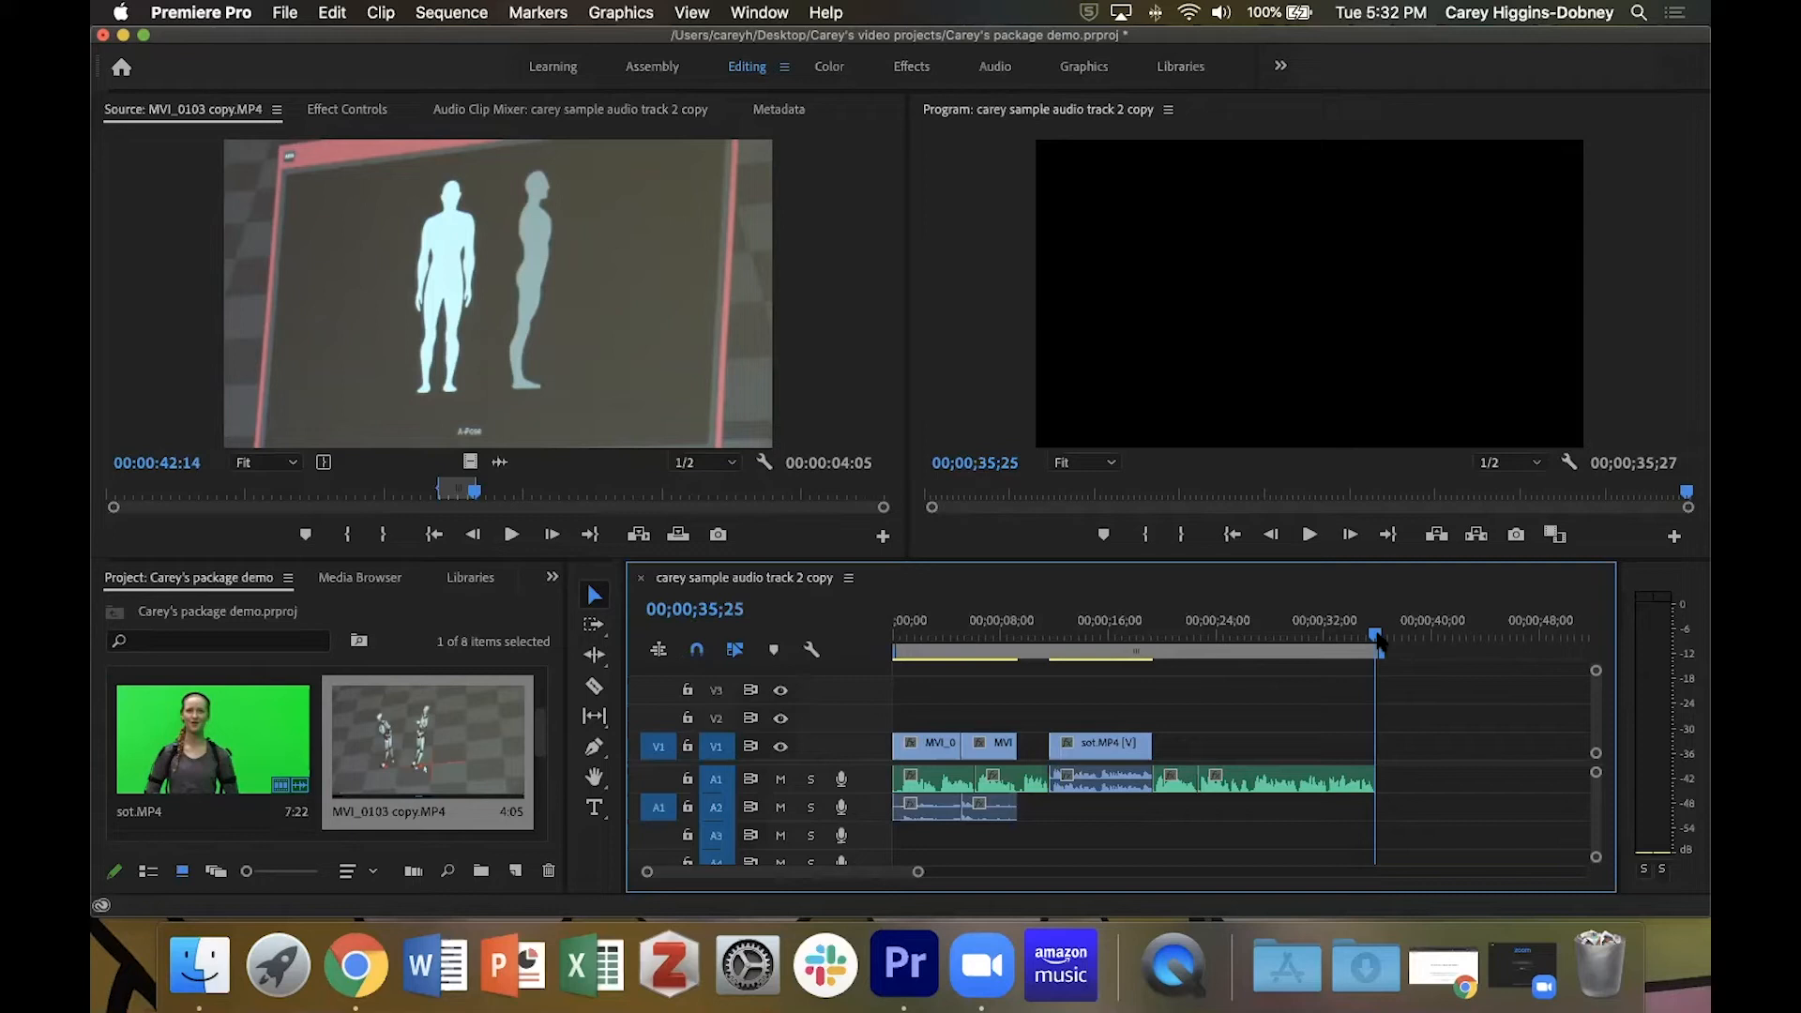
mouse_move(1378, 640)
mouse_down()
mouse_move(1351, 640)
mouse_move(1377, 638)
mouse_up()
drag(1304, 631, 920, 630)
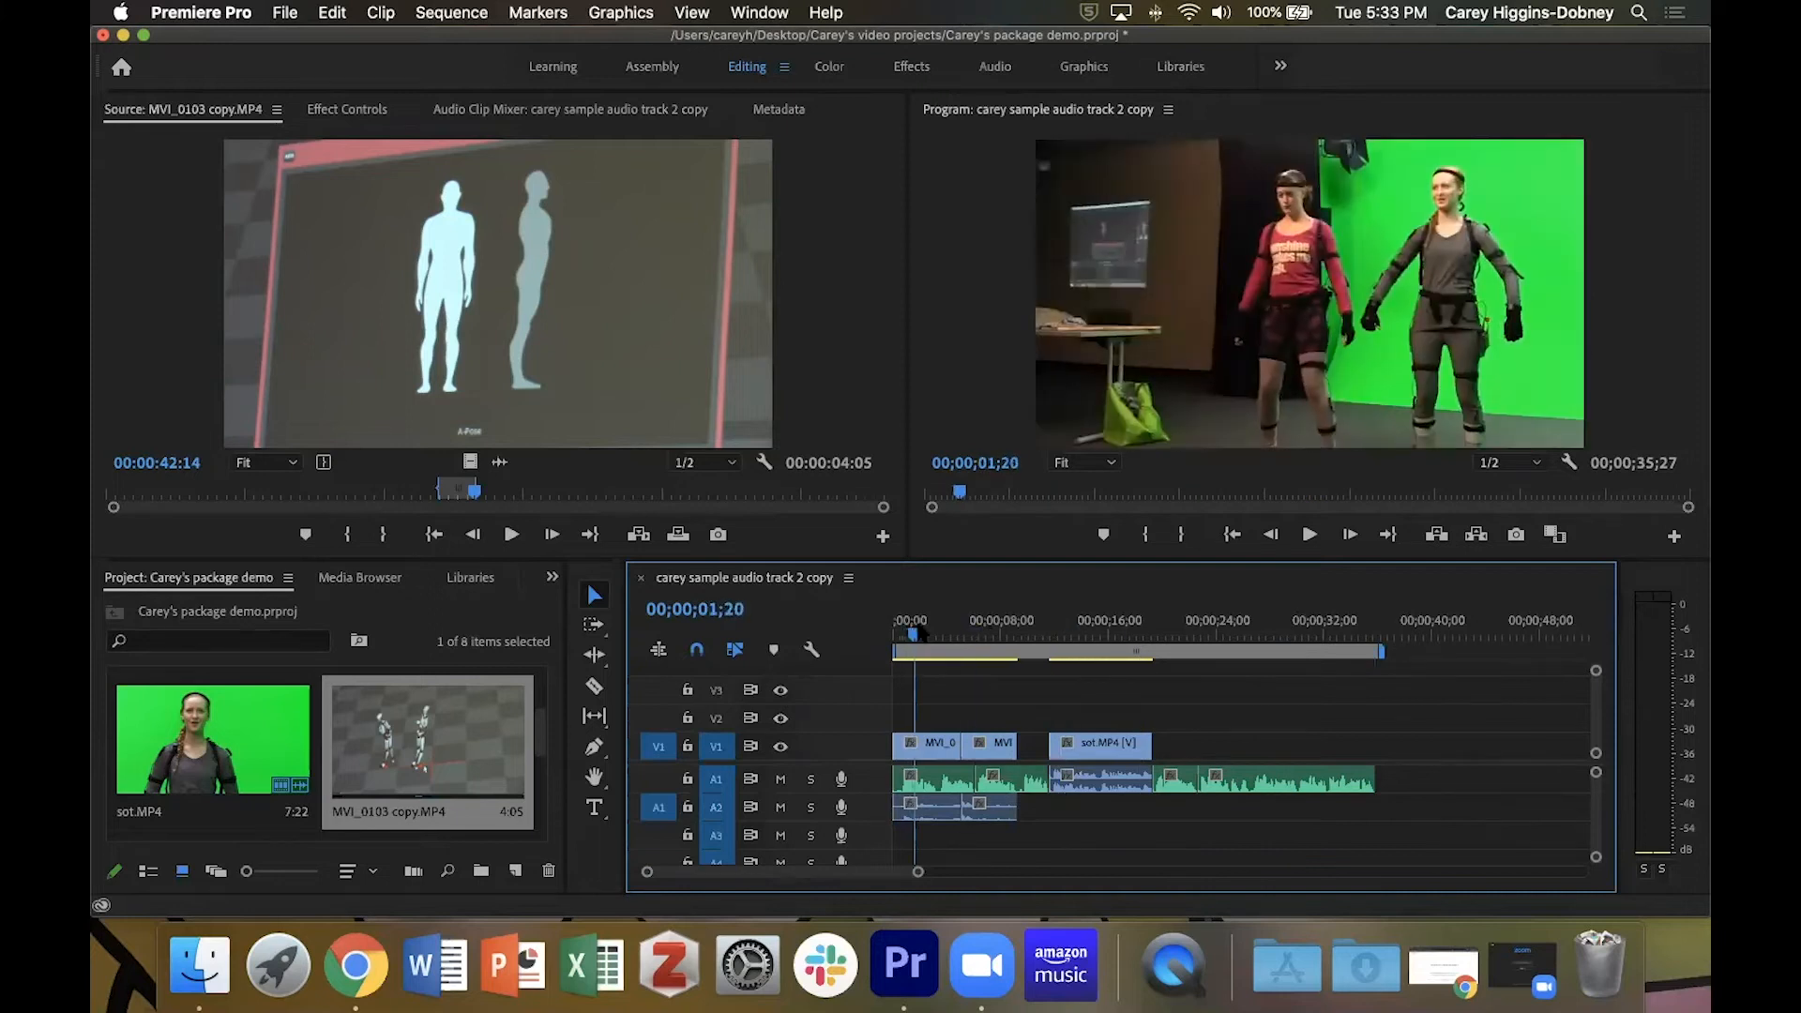
Save the project.
click(286, 14)
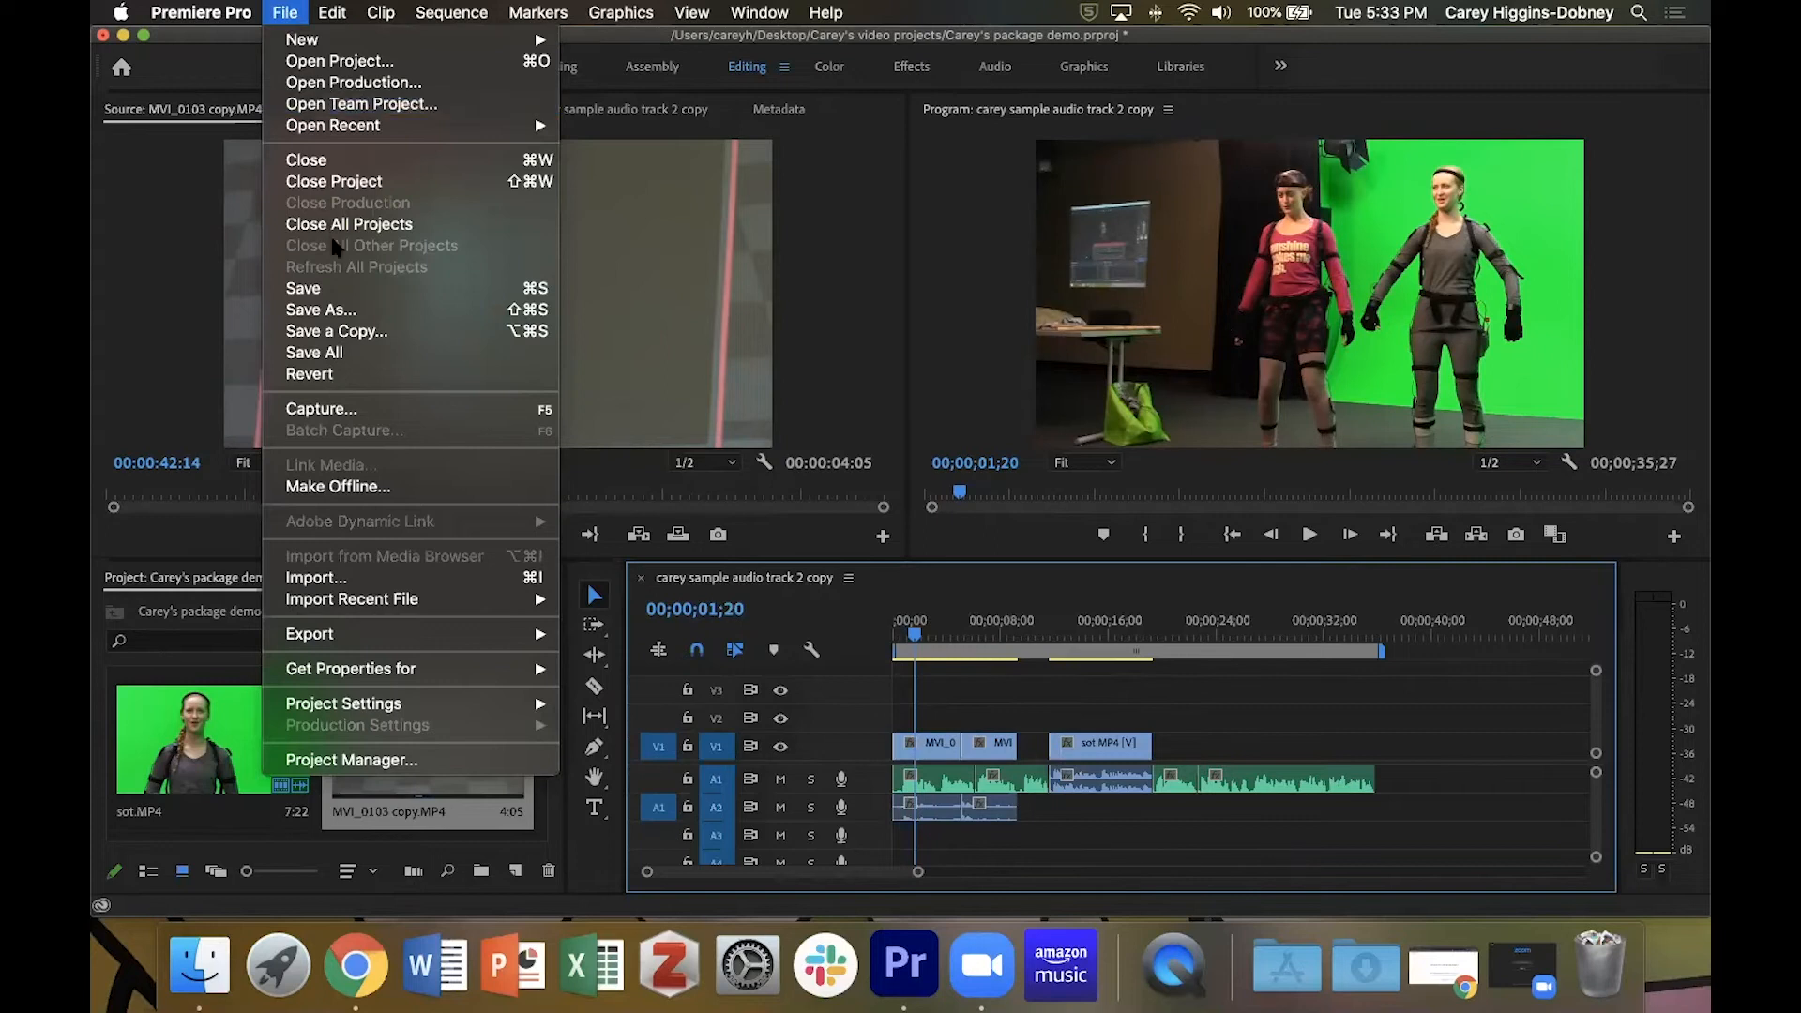
click(354, 291)
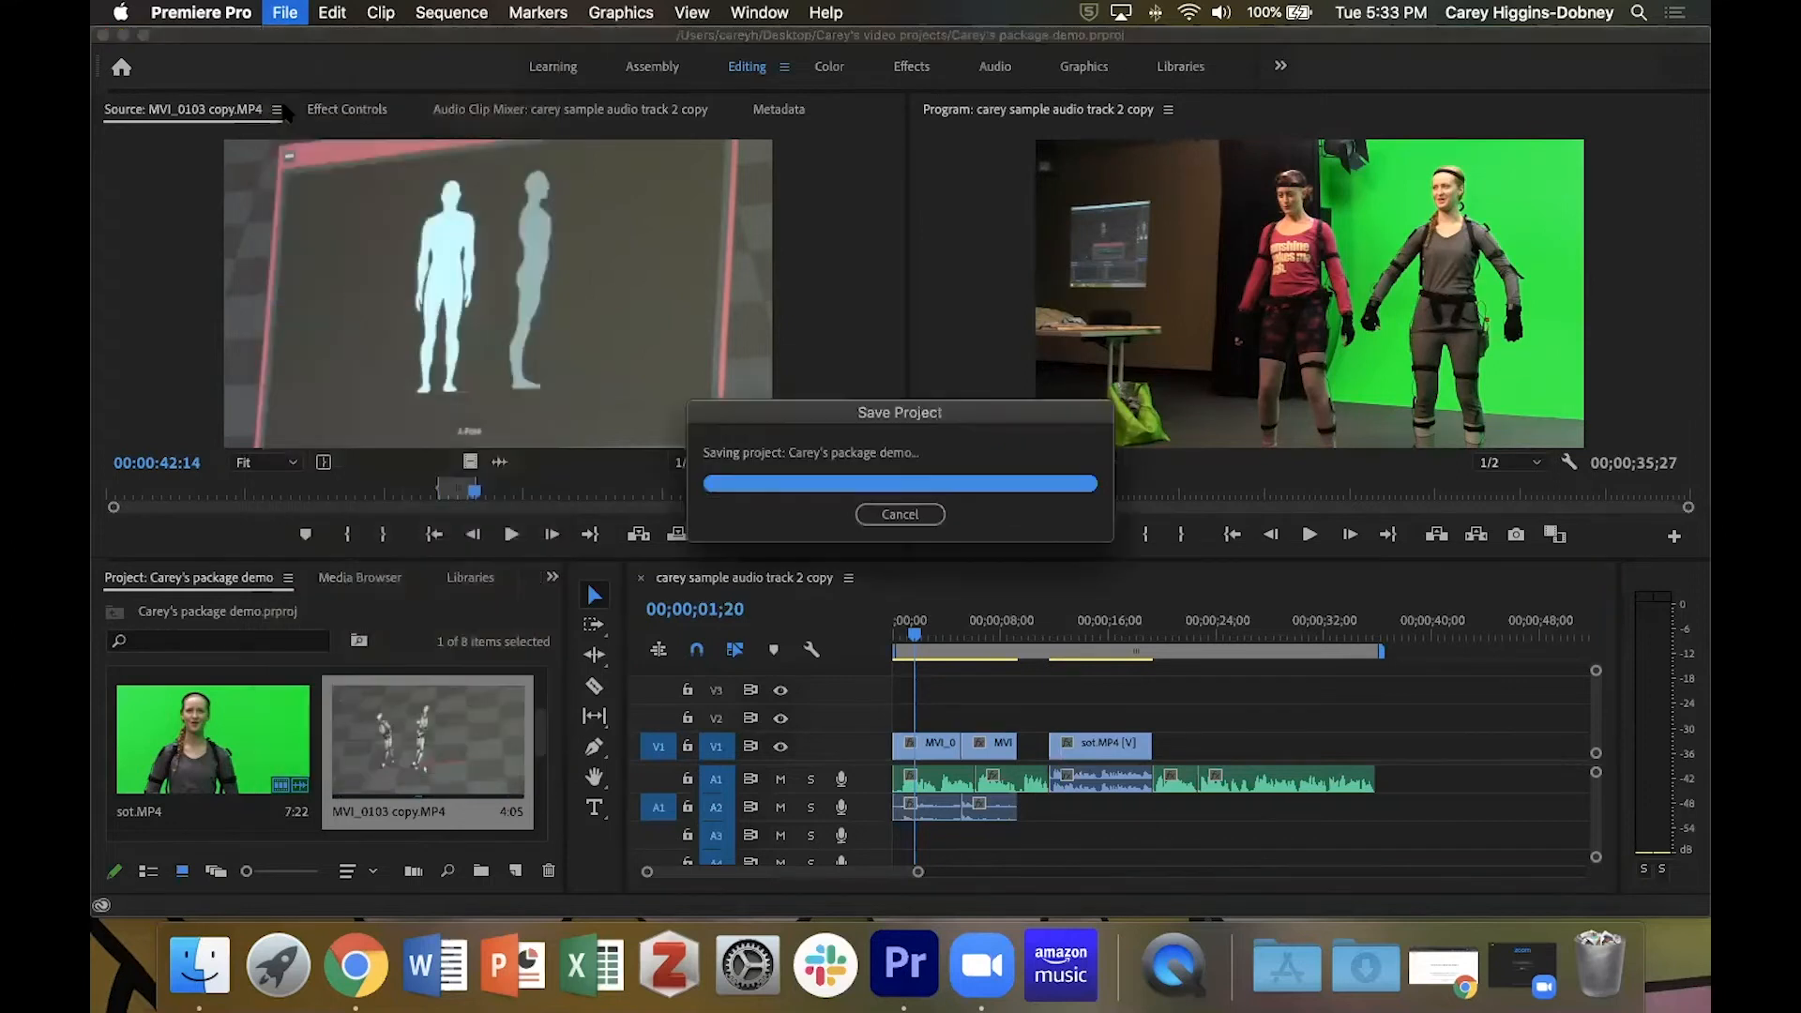
click(286, 12)
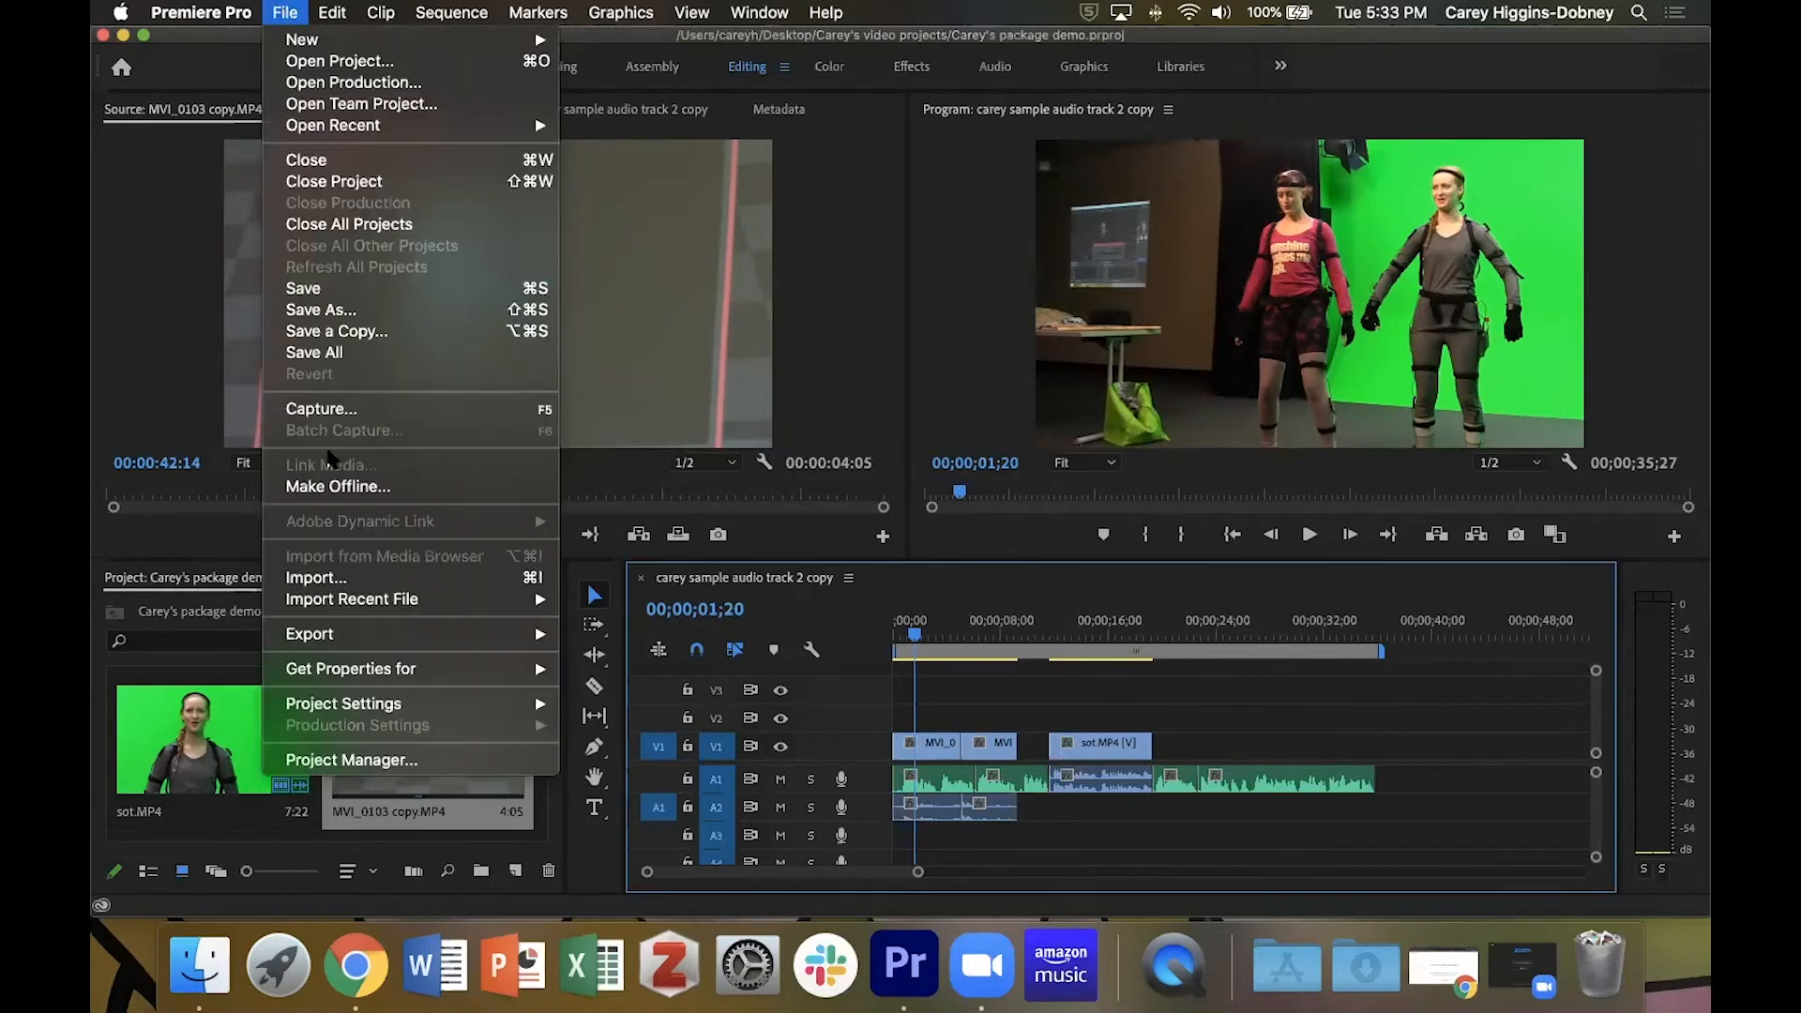
click(647, 12)
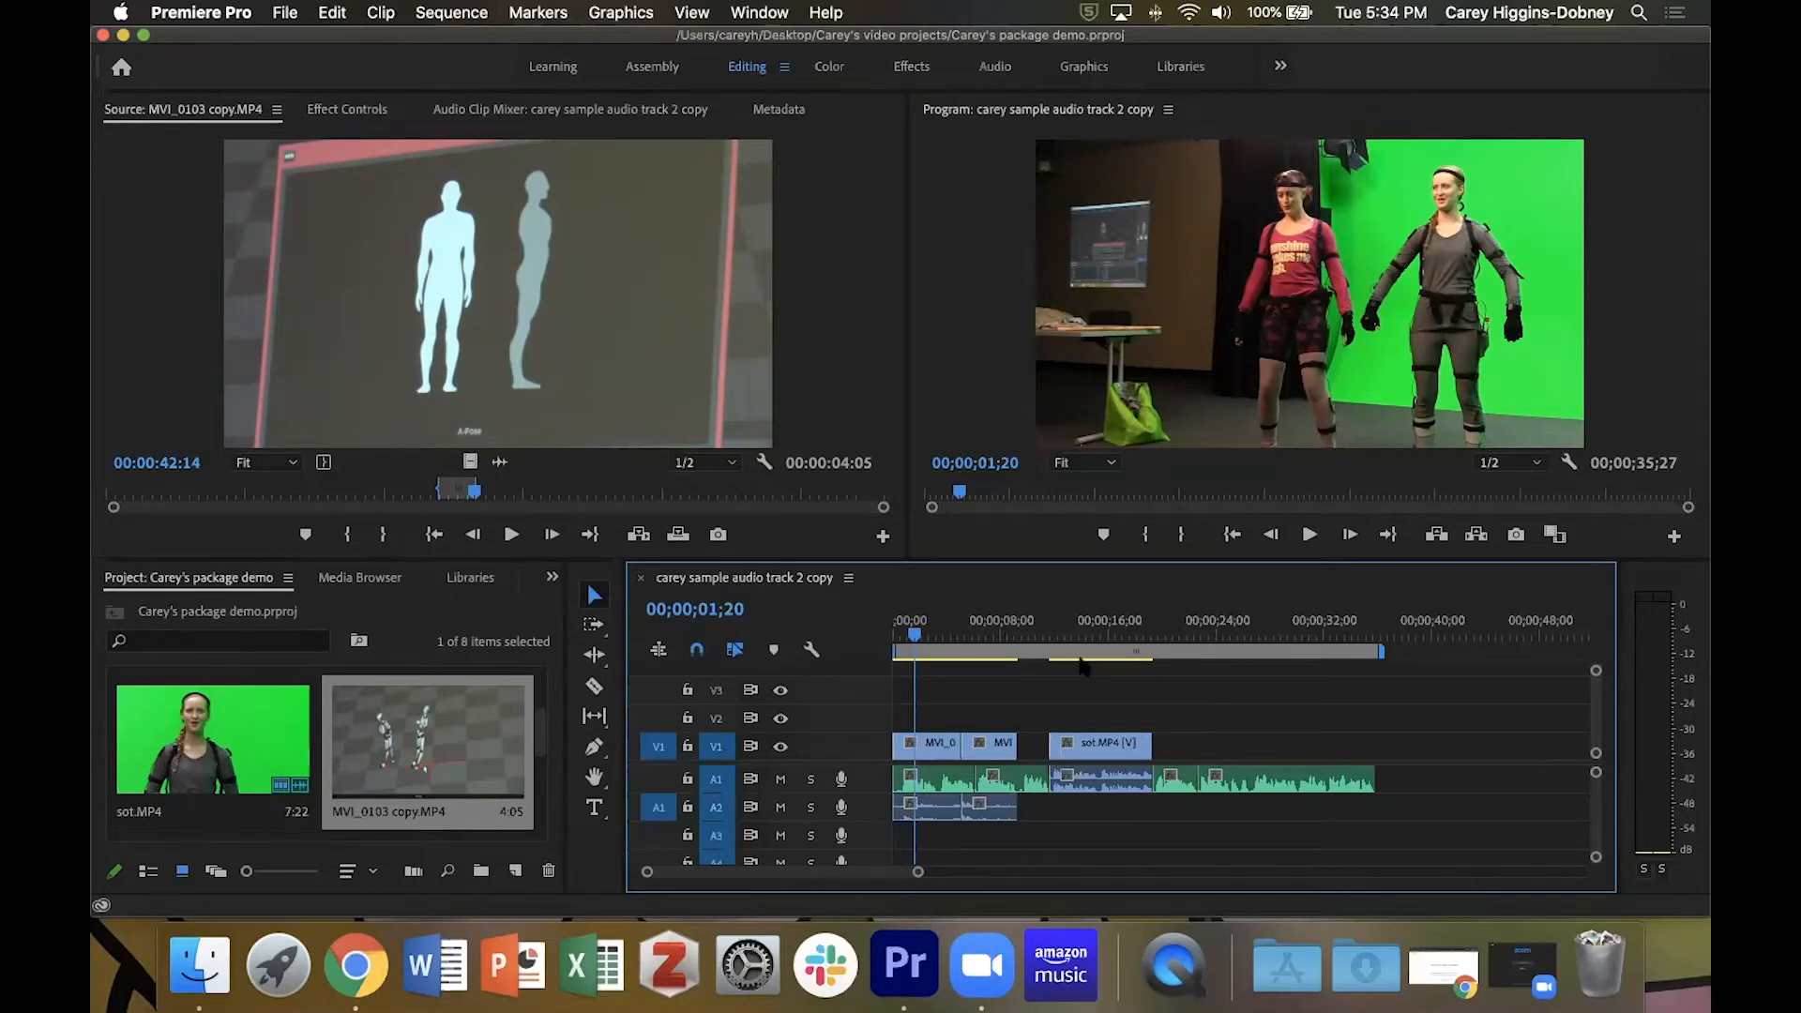
Examine the opening B-roll and narration clips on the timeline, both in close-up and in overview.
key(equal)
key(equal)
key(equal)
key(equal)
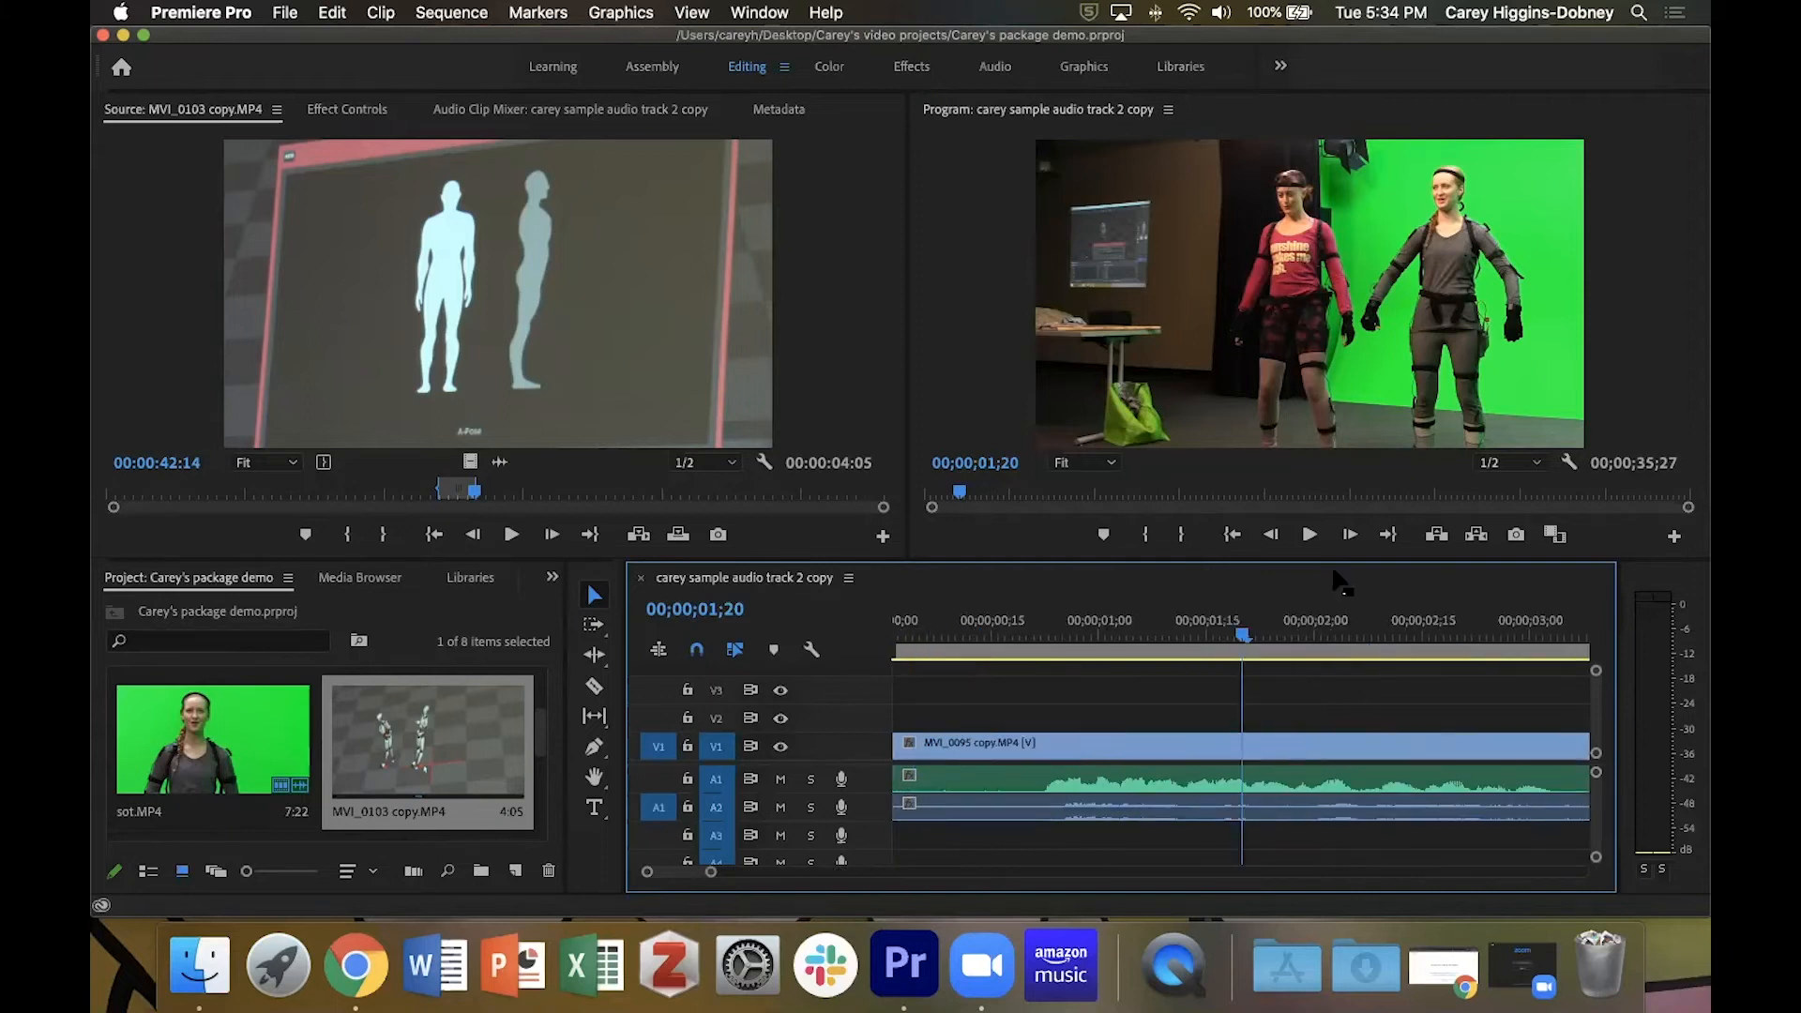
key(minus)
key(minus)
key(minus)
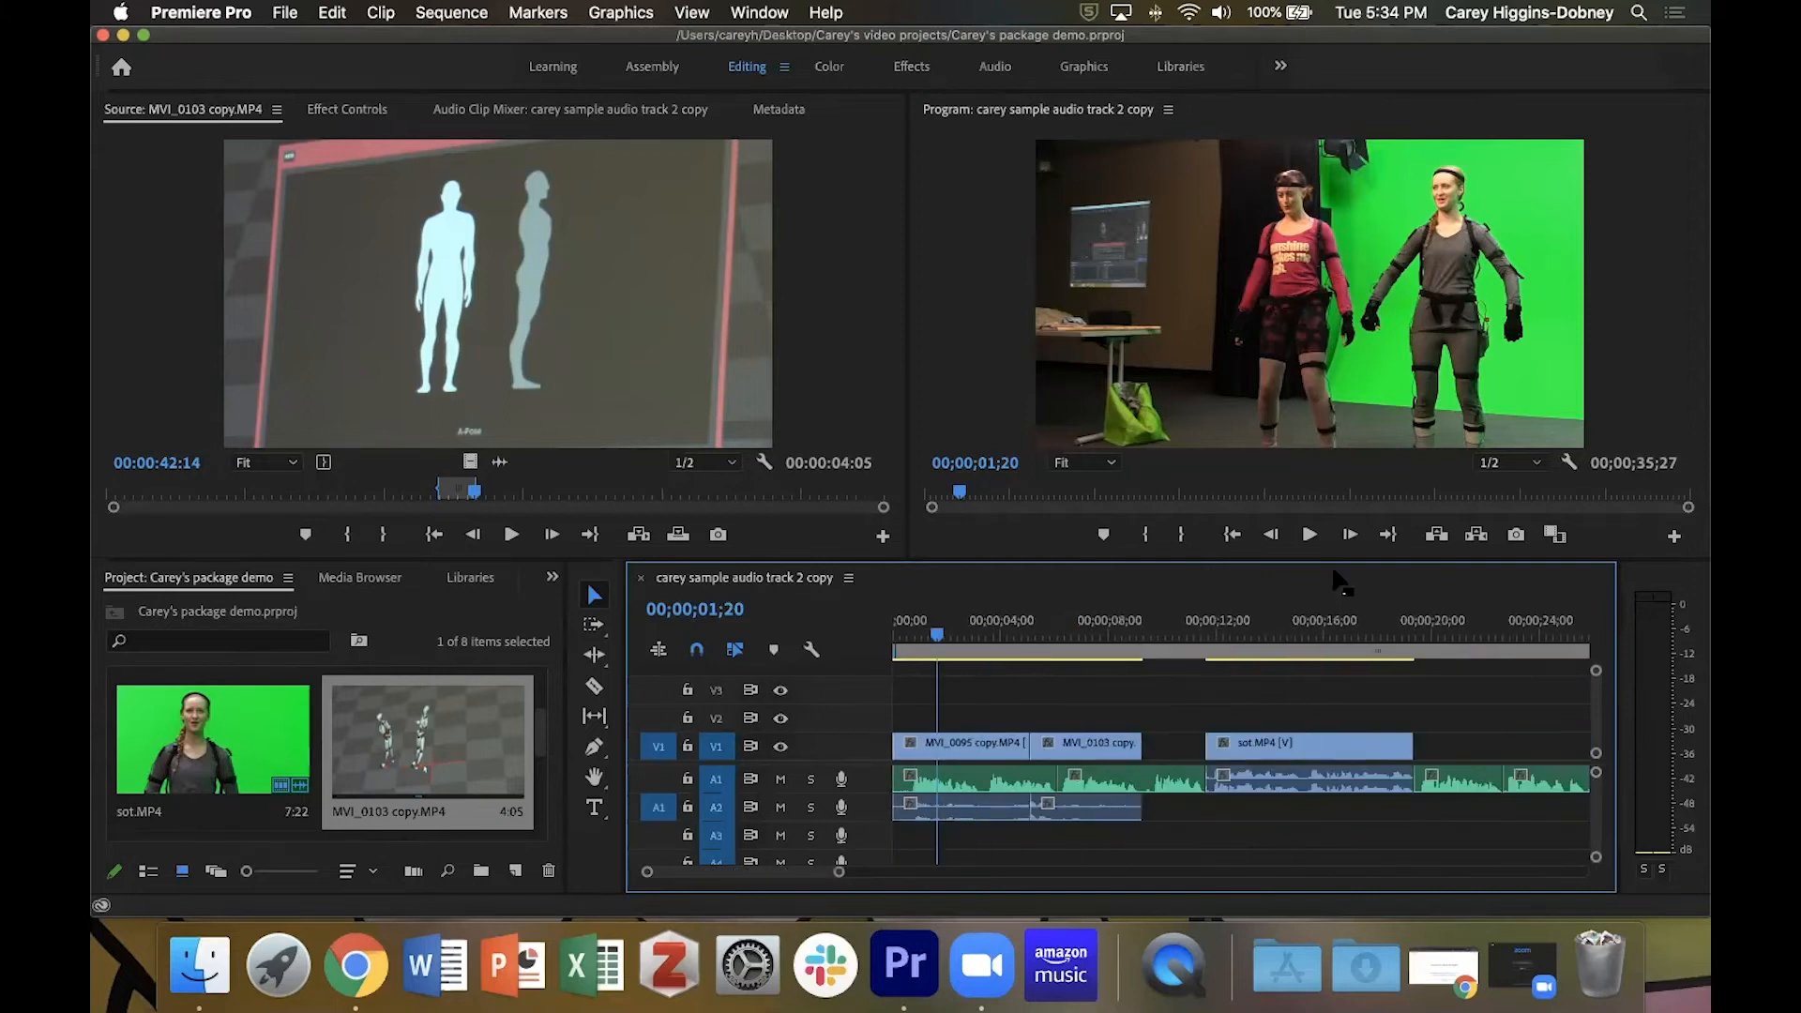
key(equal)
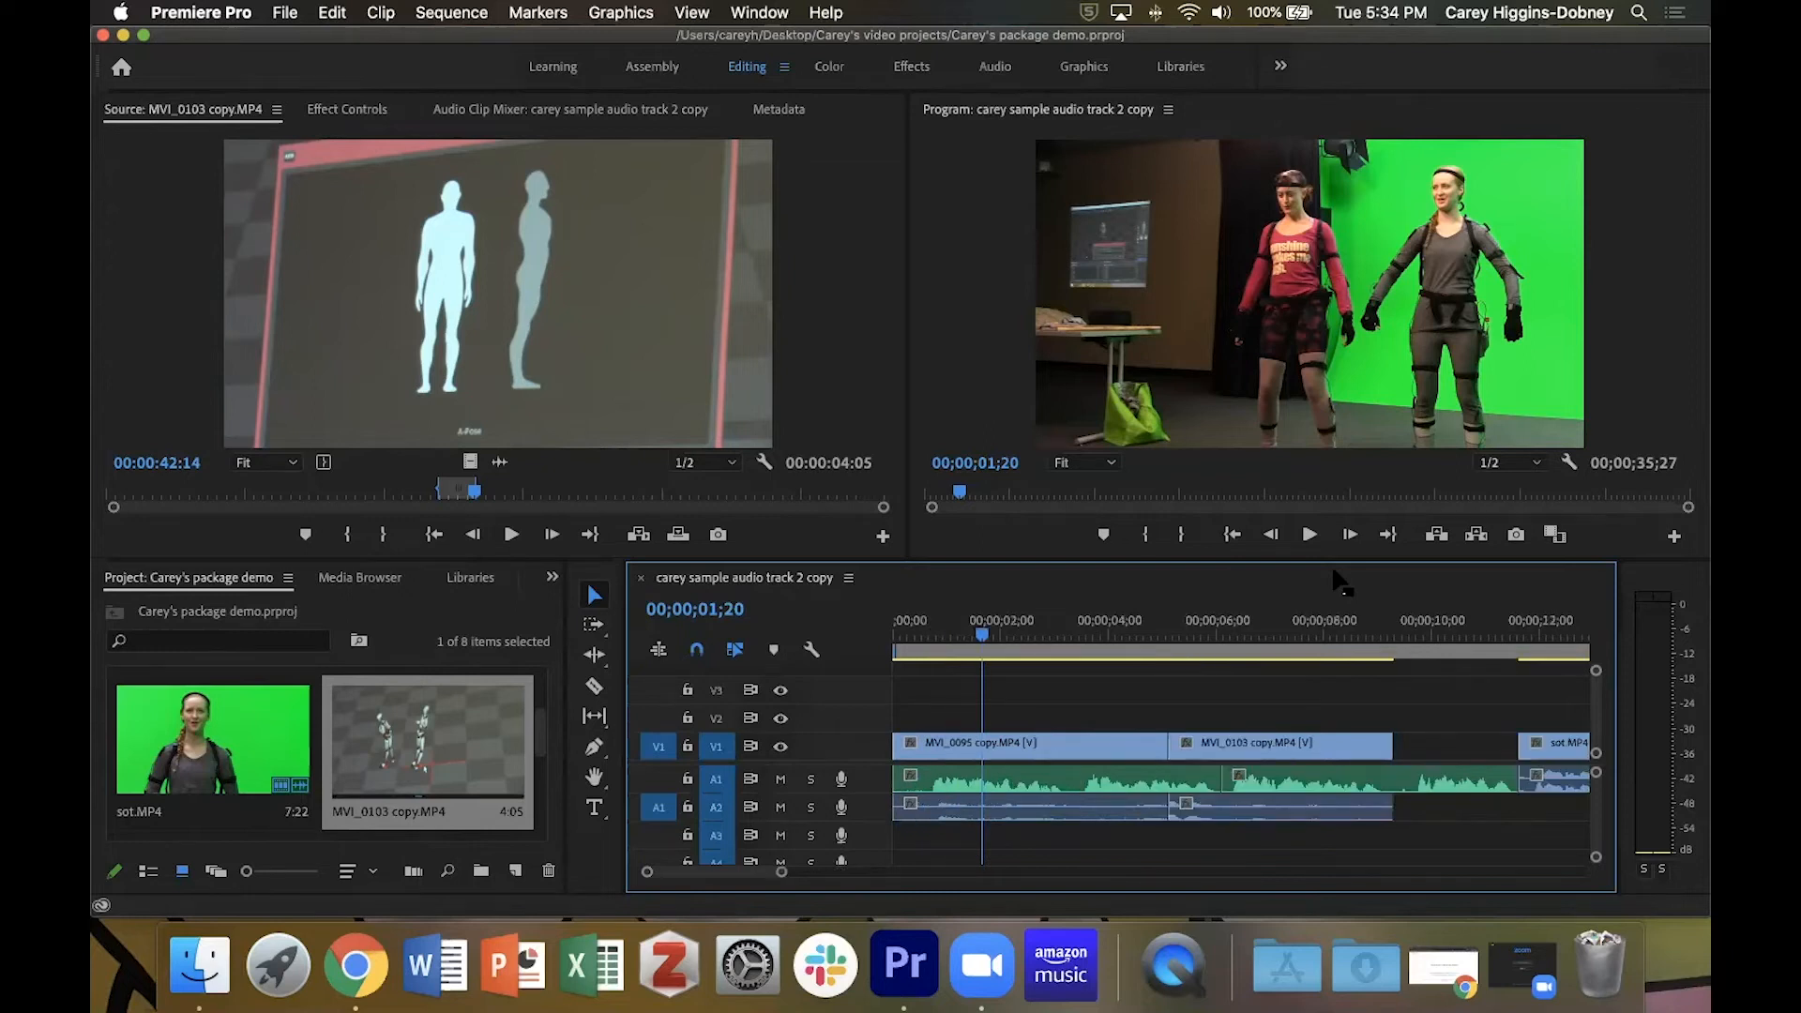
Move the playhead to 00;00;04;28 and inspect the cut between MVI_0095 copy.MP4 and MVI_0103 copy.MP4 up close.
drag(982, 635, 1159, 647)
key(equal)
key(equal)
key(equal)
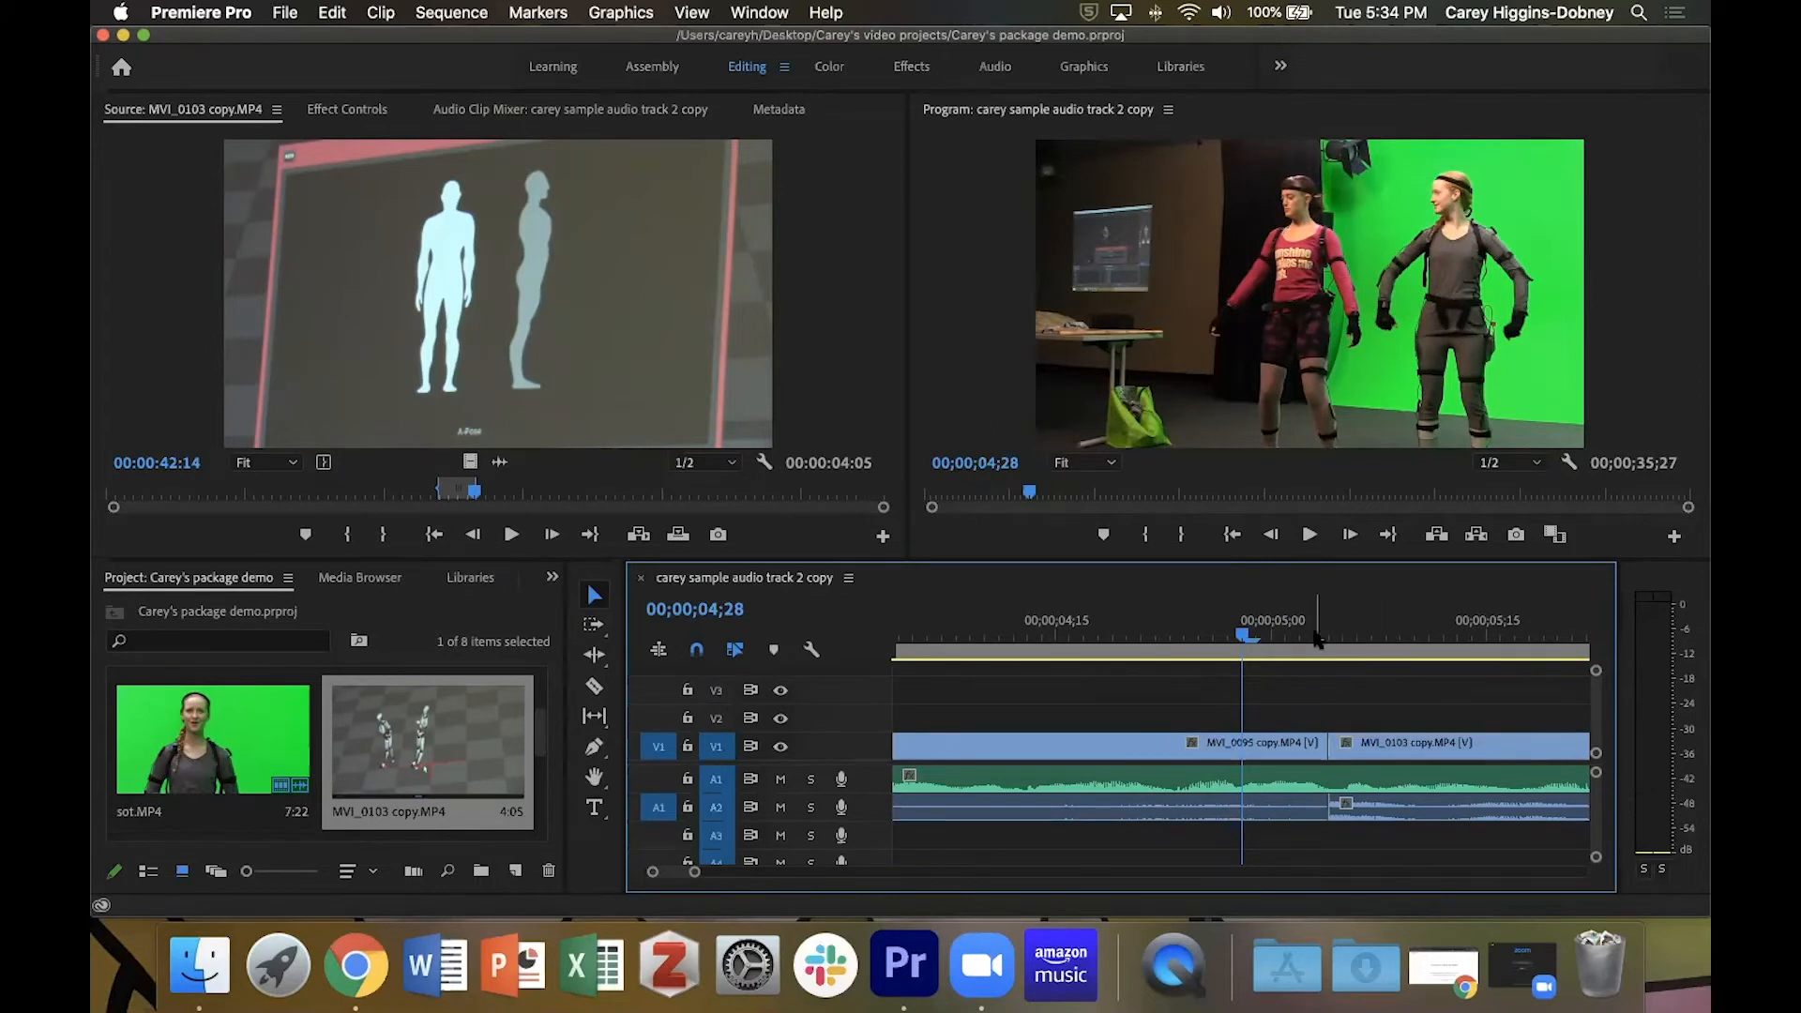
key(minus)
key(minus)
key(minus)
key(minus)
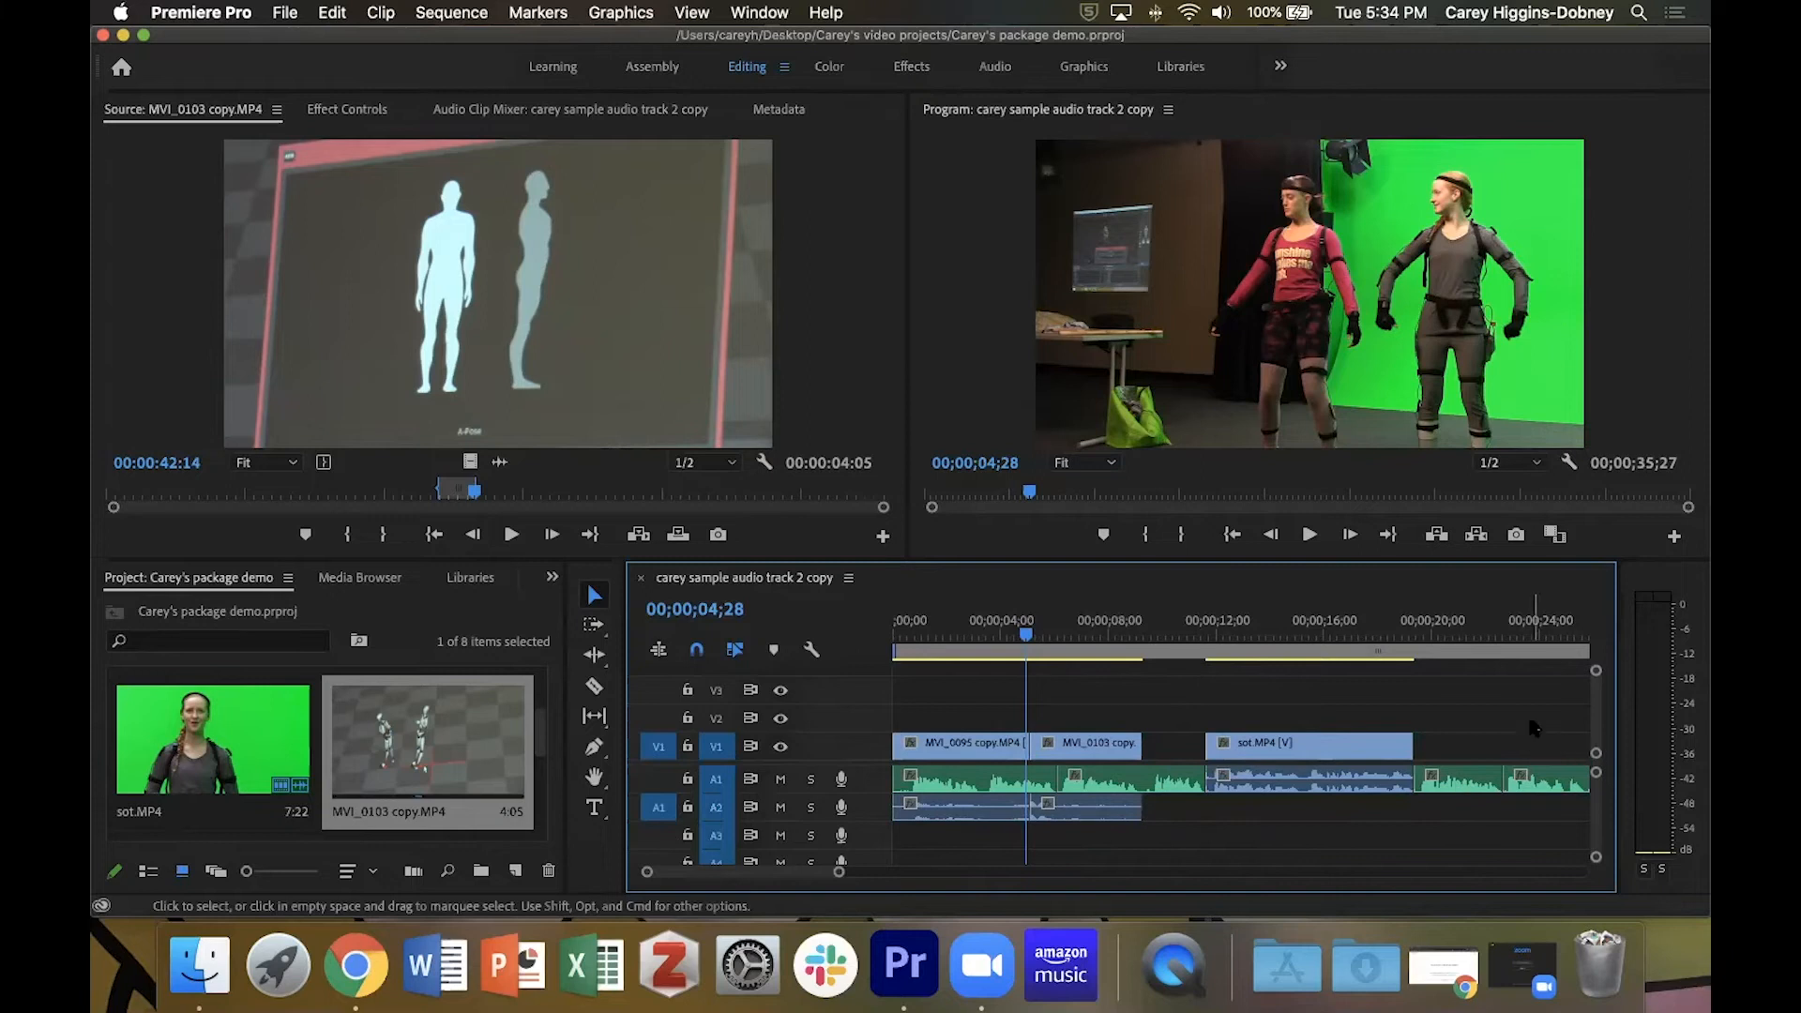
Try shifting the last narration clip on A1 about one second later, and undo the move.
key(End)
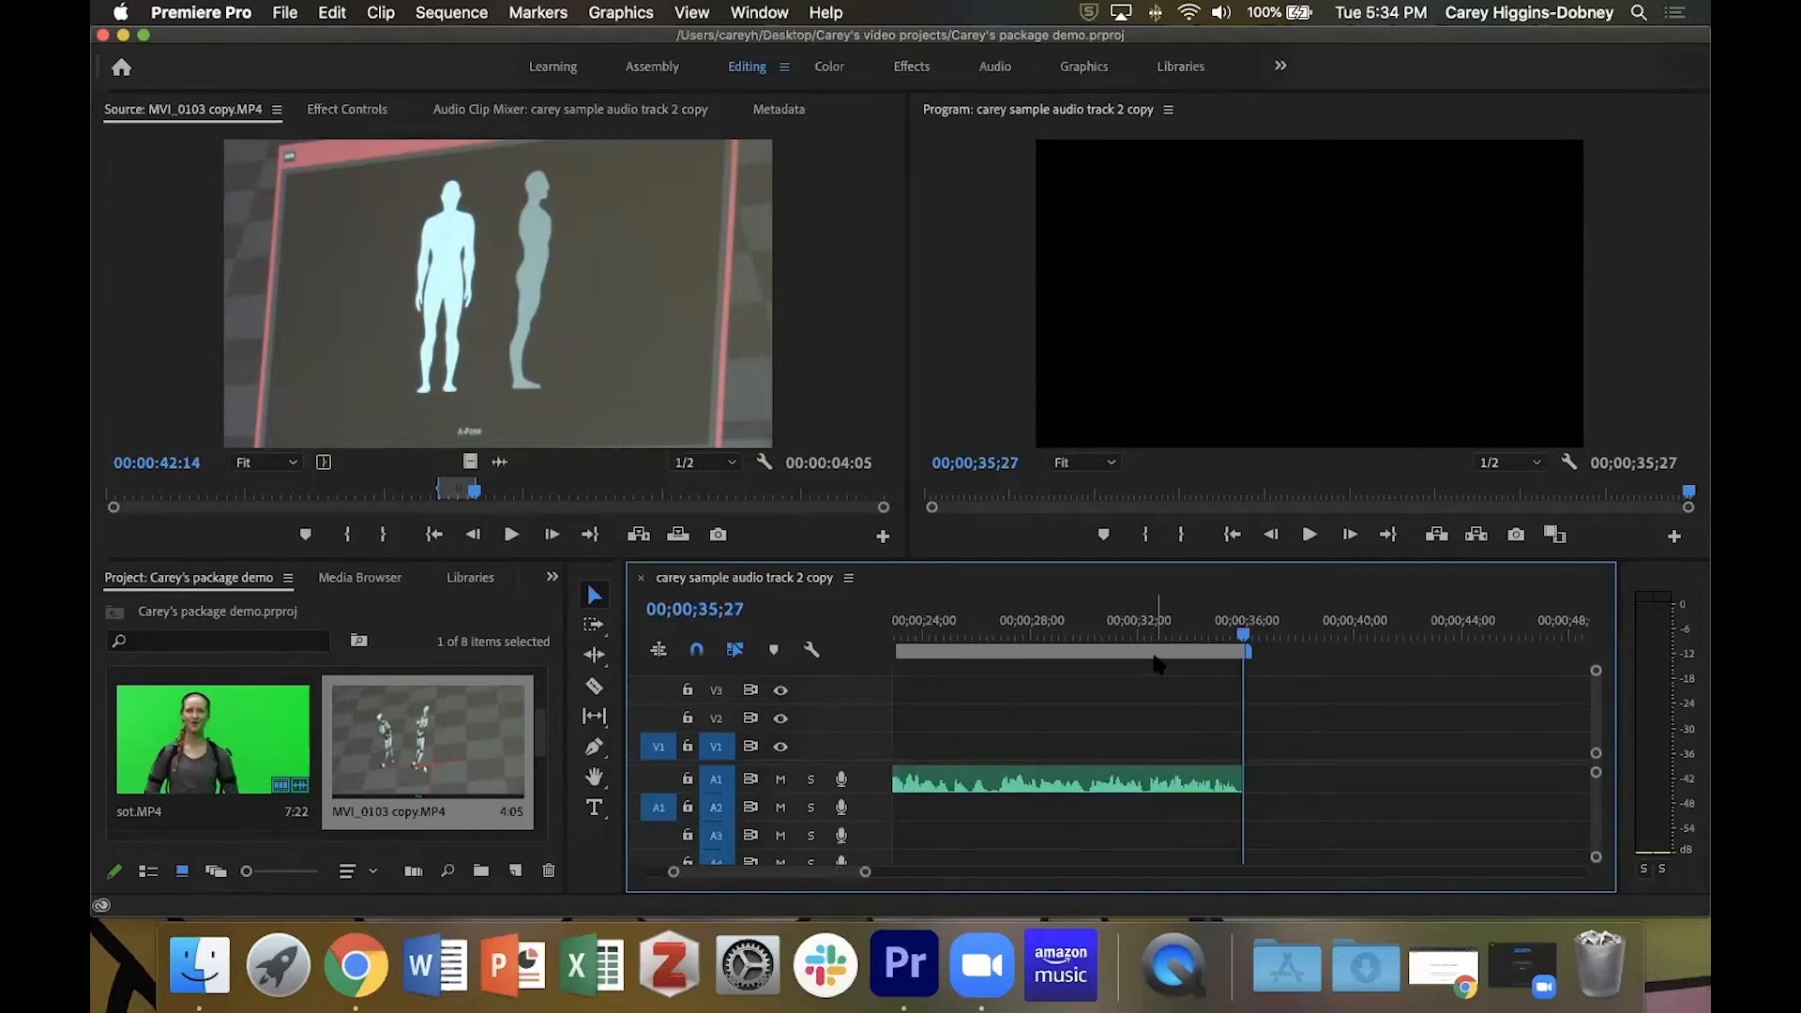
key(minus)
key(minus)
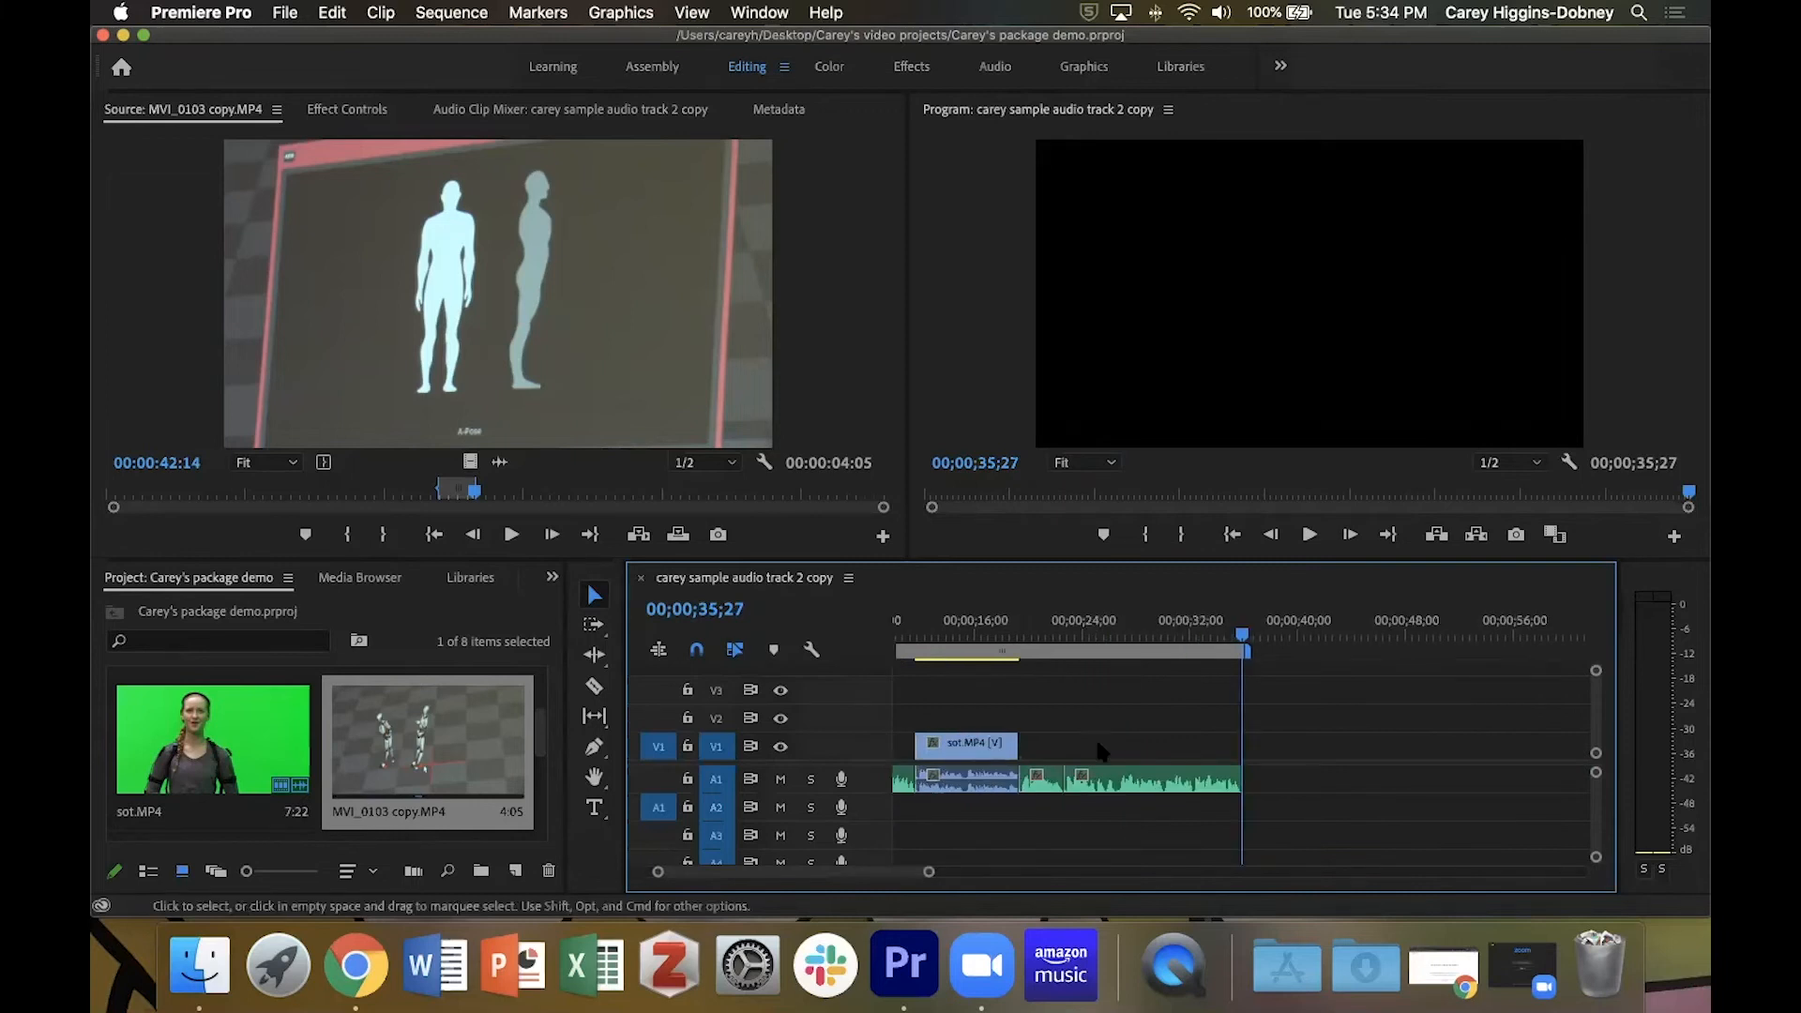
mouse_move(1116, 779)
mouse_down()
mouse_move(1210, 781)
mouse_move(1088, 788)
mouse_up()
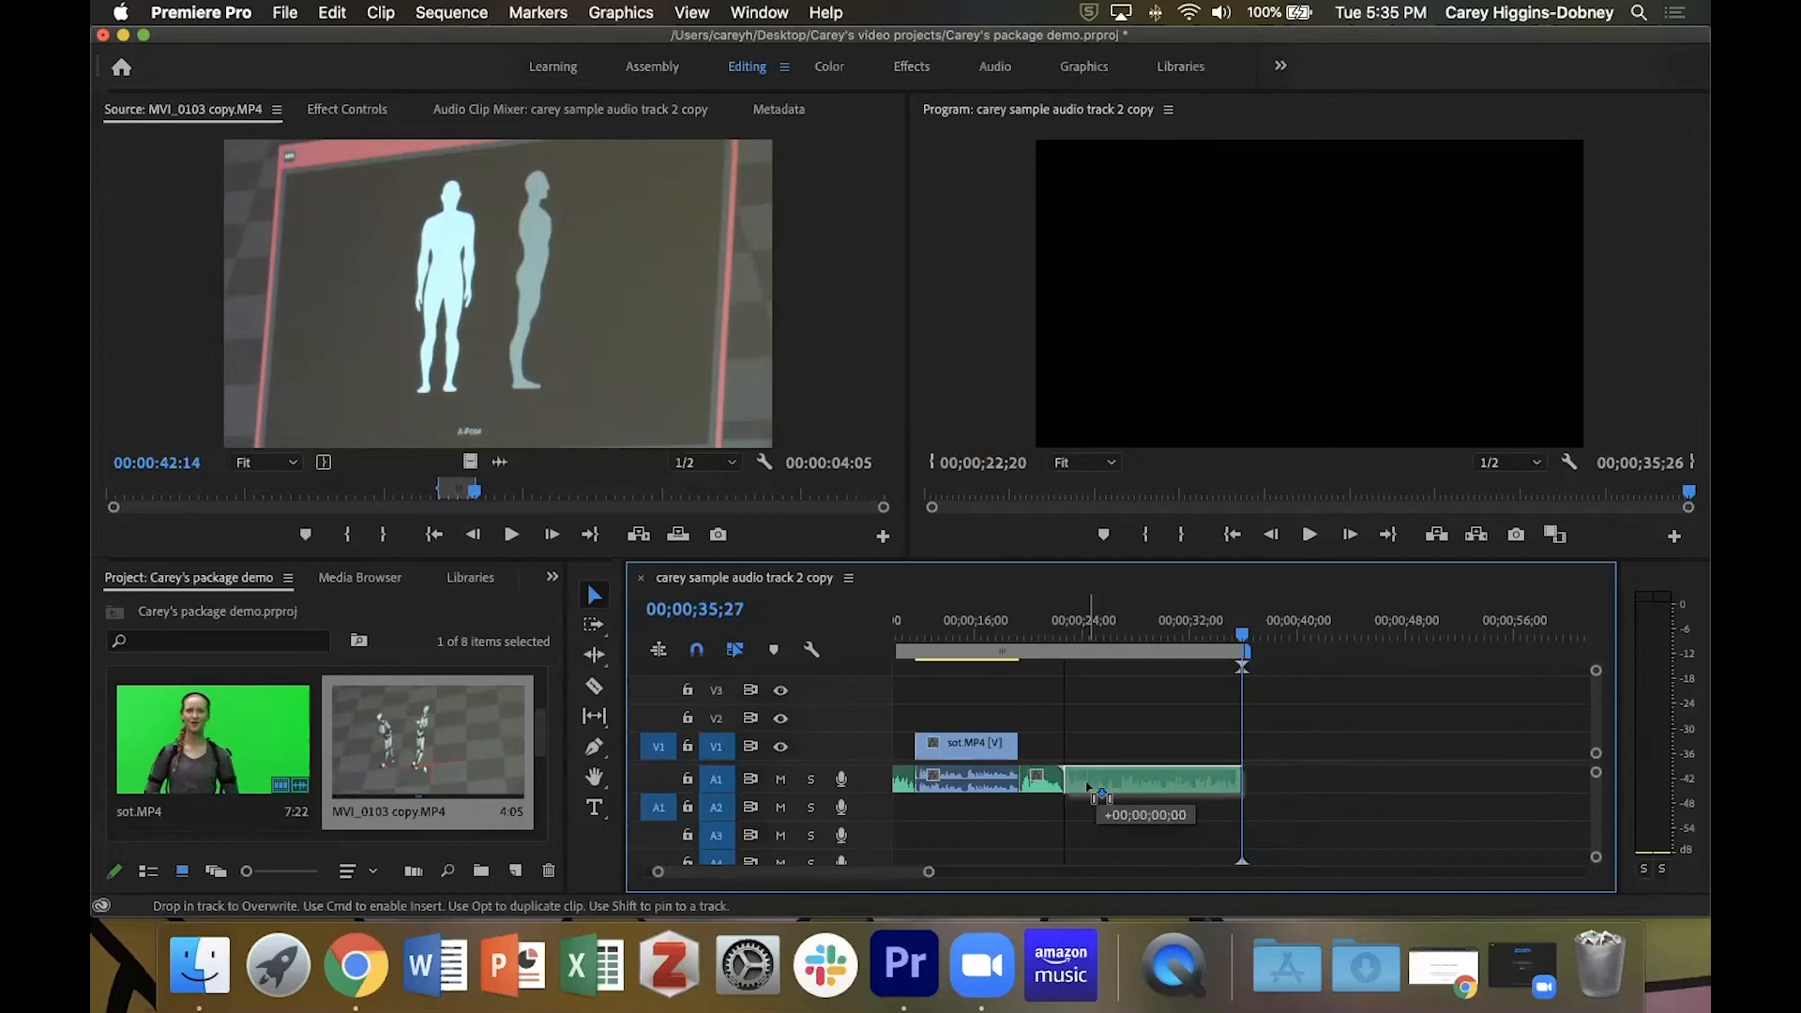
drag(1088, 788, 1081, 788)
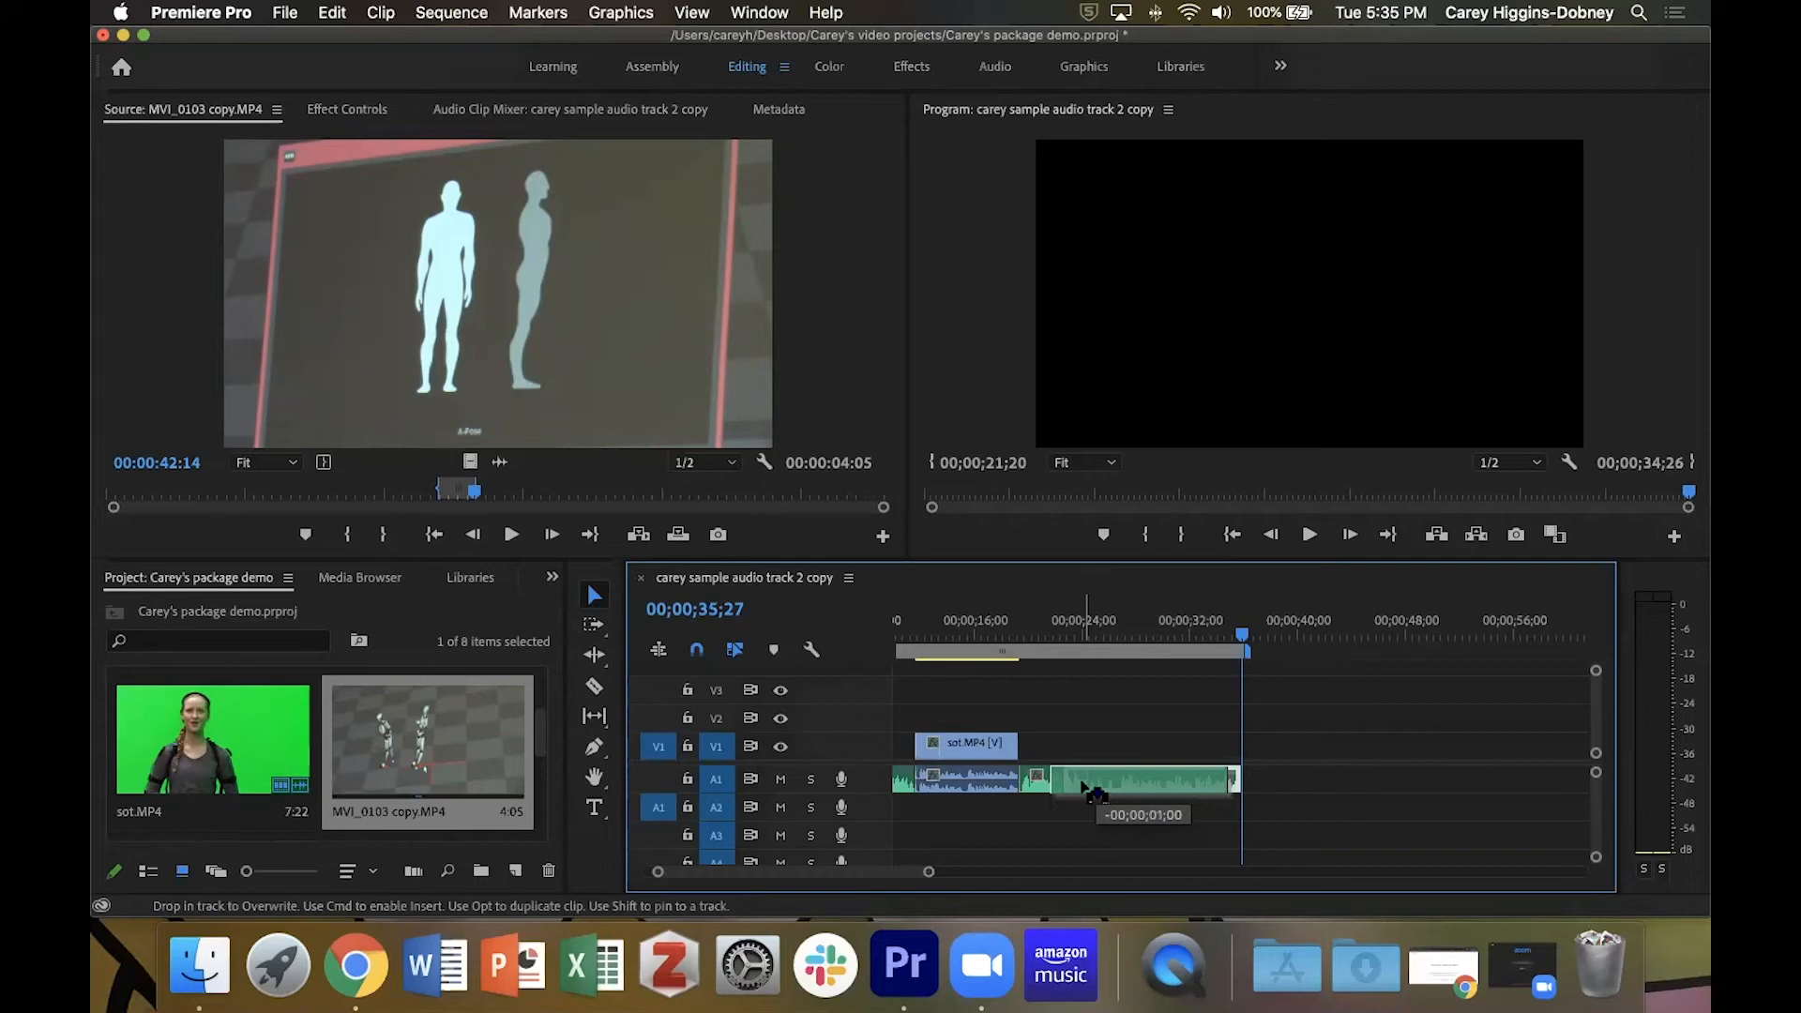
drag(1082, 786, 1111, 784)
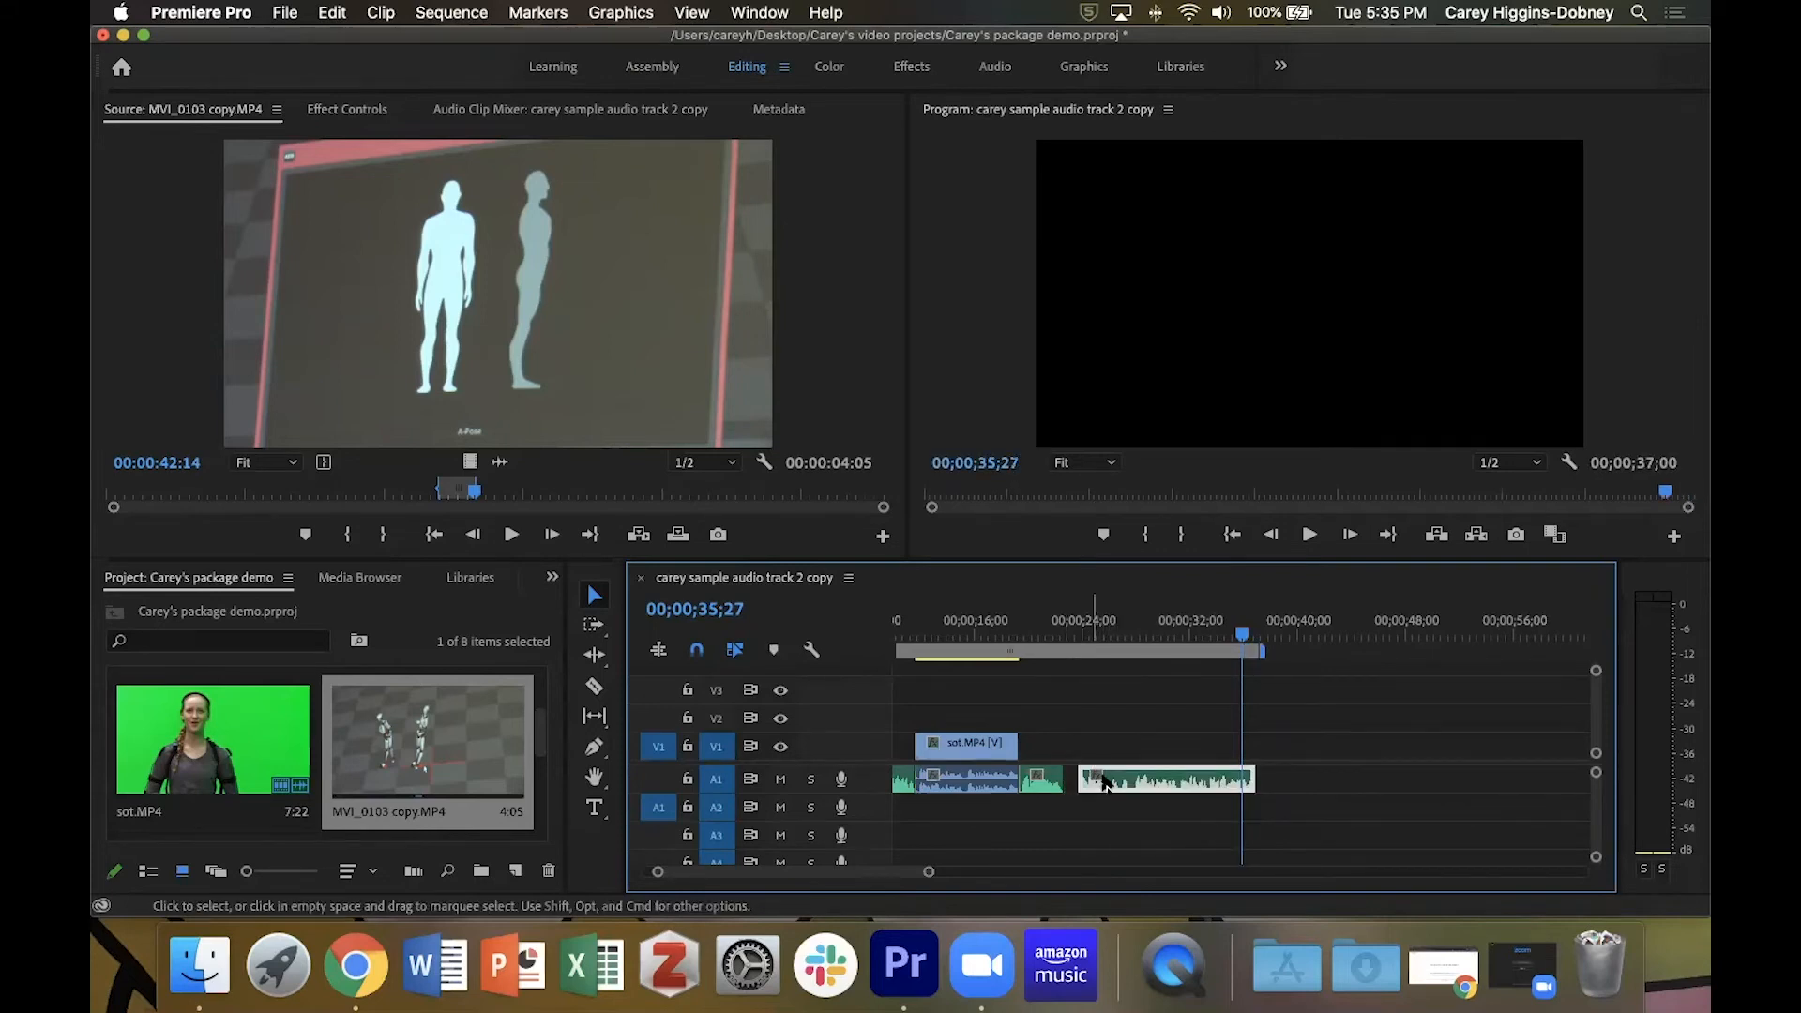
key(super+z)
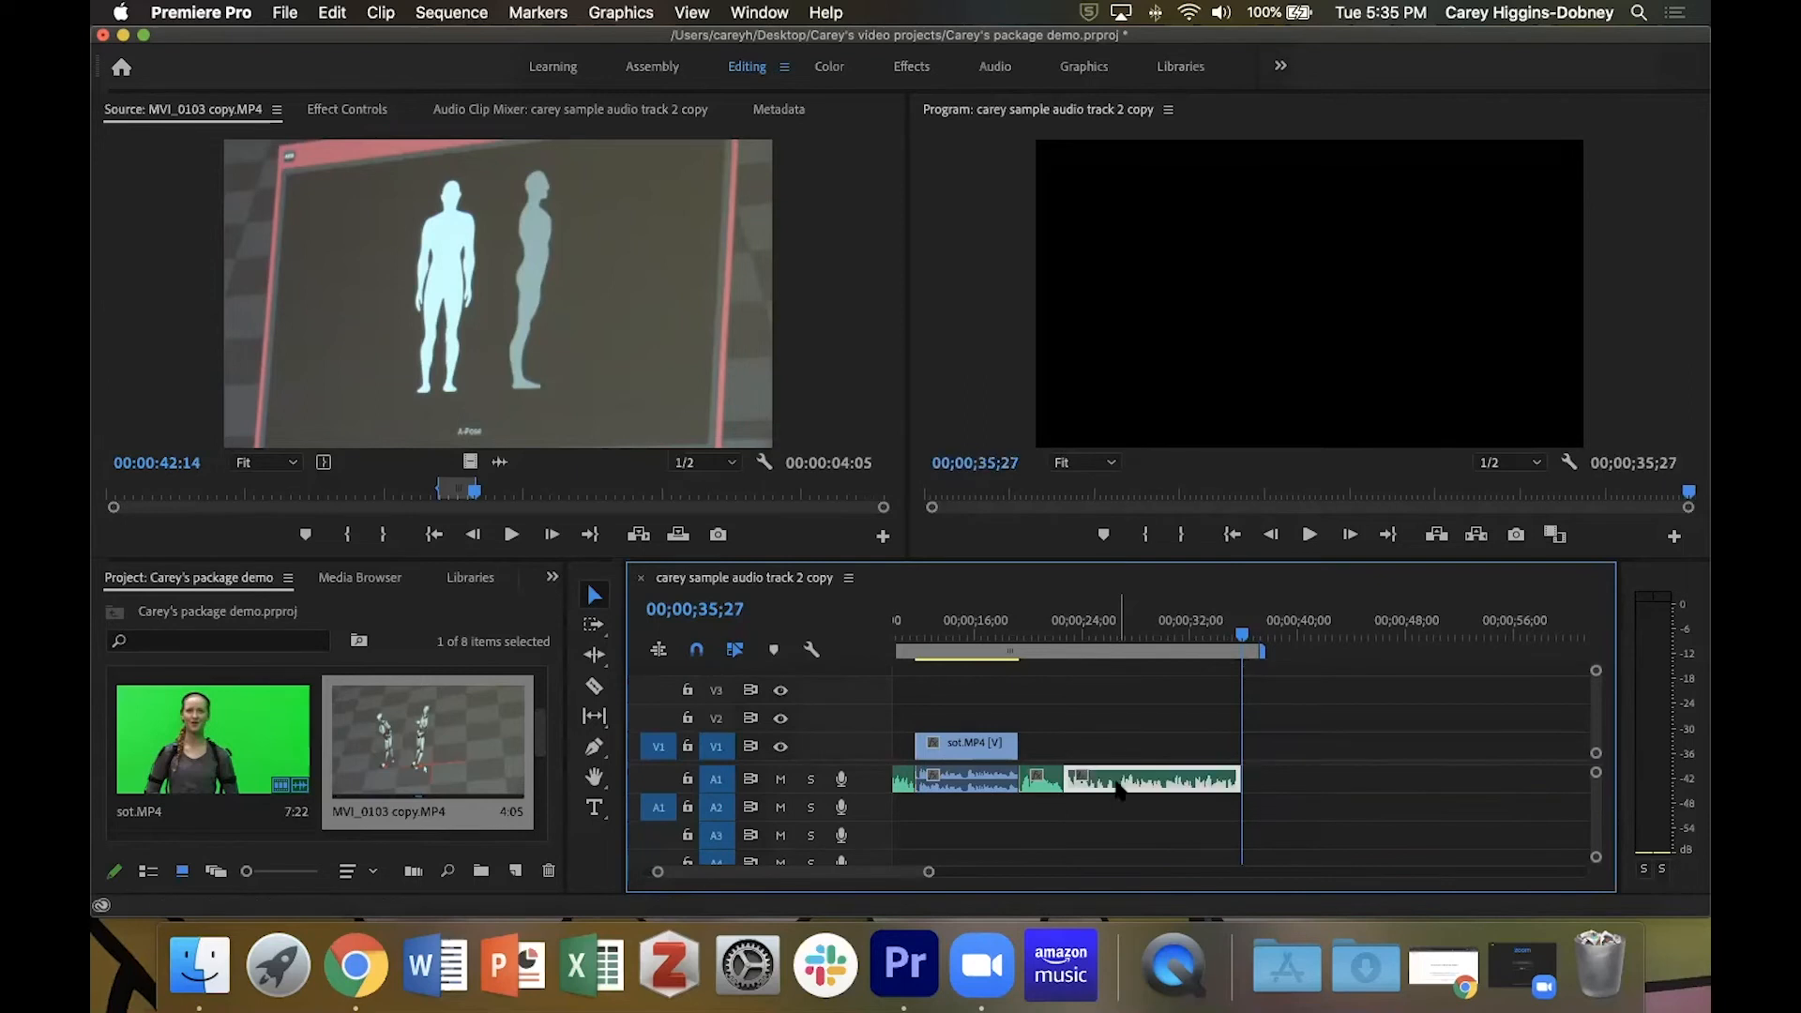
Move the playhead to 00;00;21;20 and inspect the join between the last two narration clips on A1 up close.
drag(1242, 637, 1050, 650)
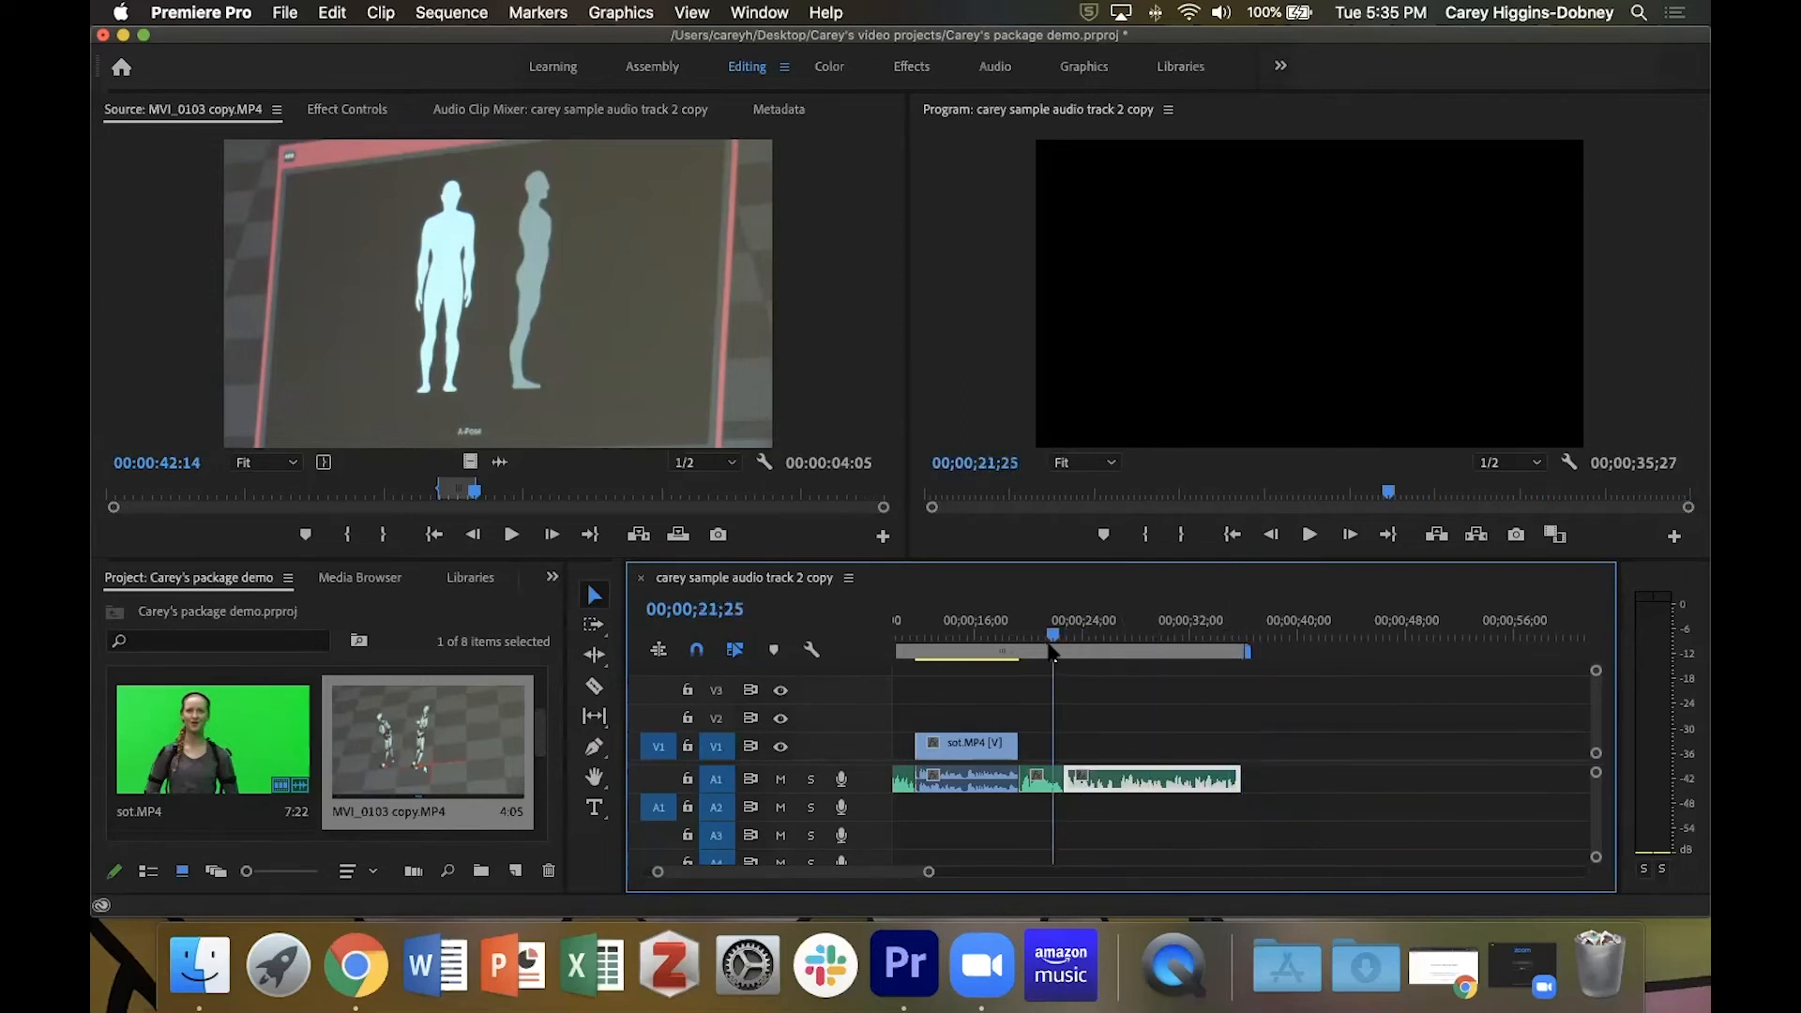
key(=)
key(=)
key(=)
key(=)
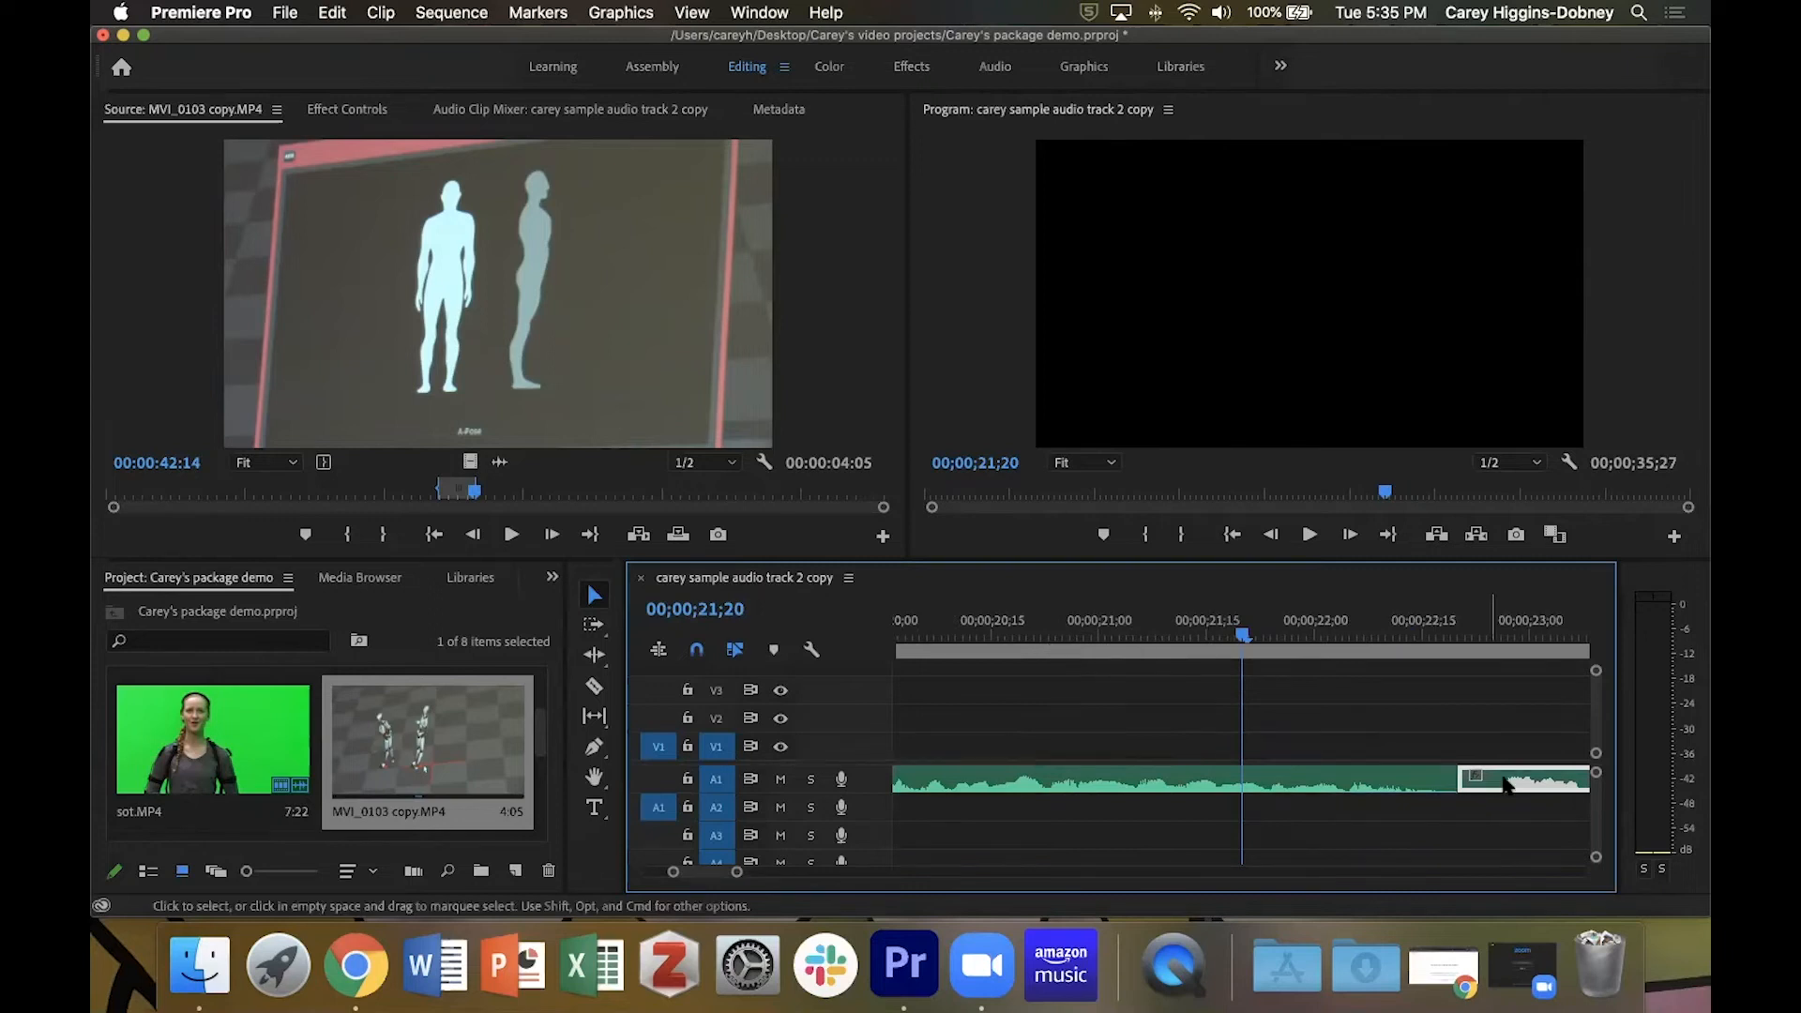
key(-)
key(-)
key(-)
key(-)
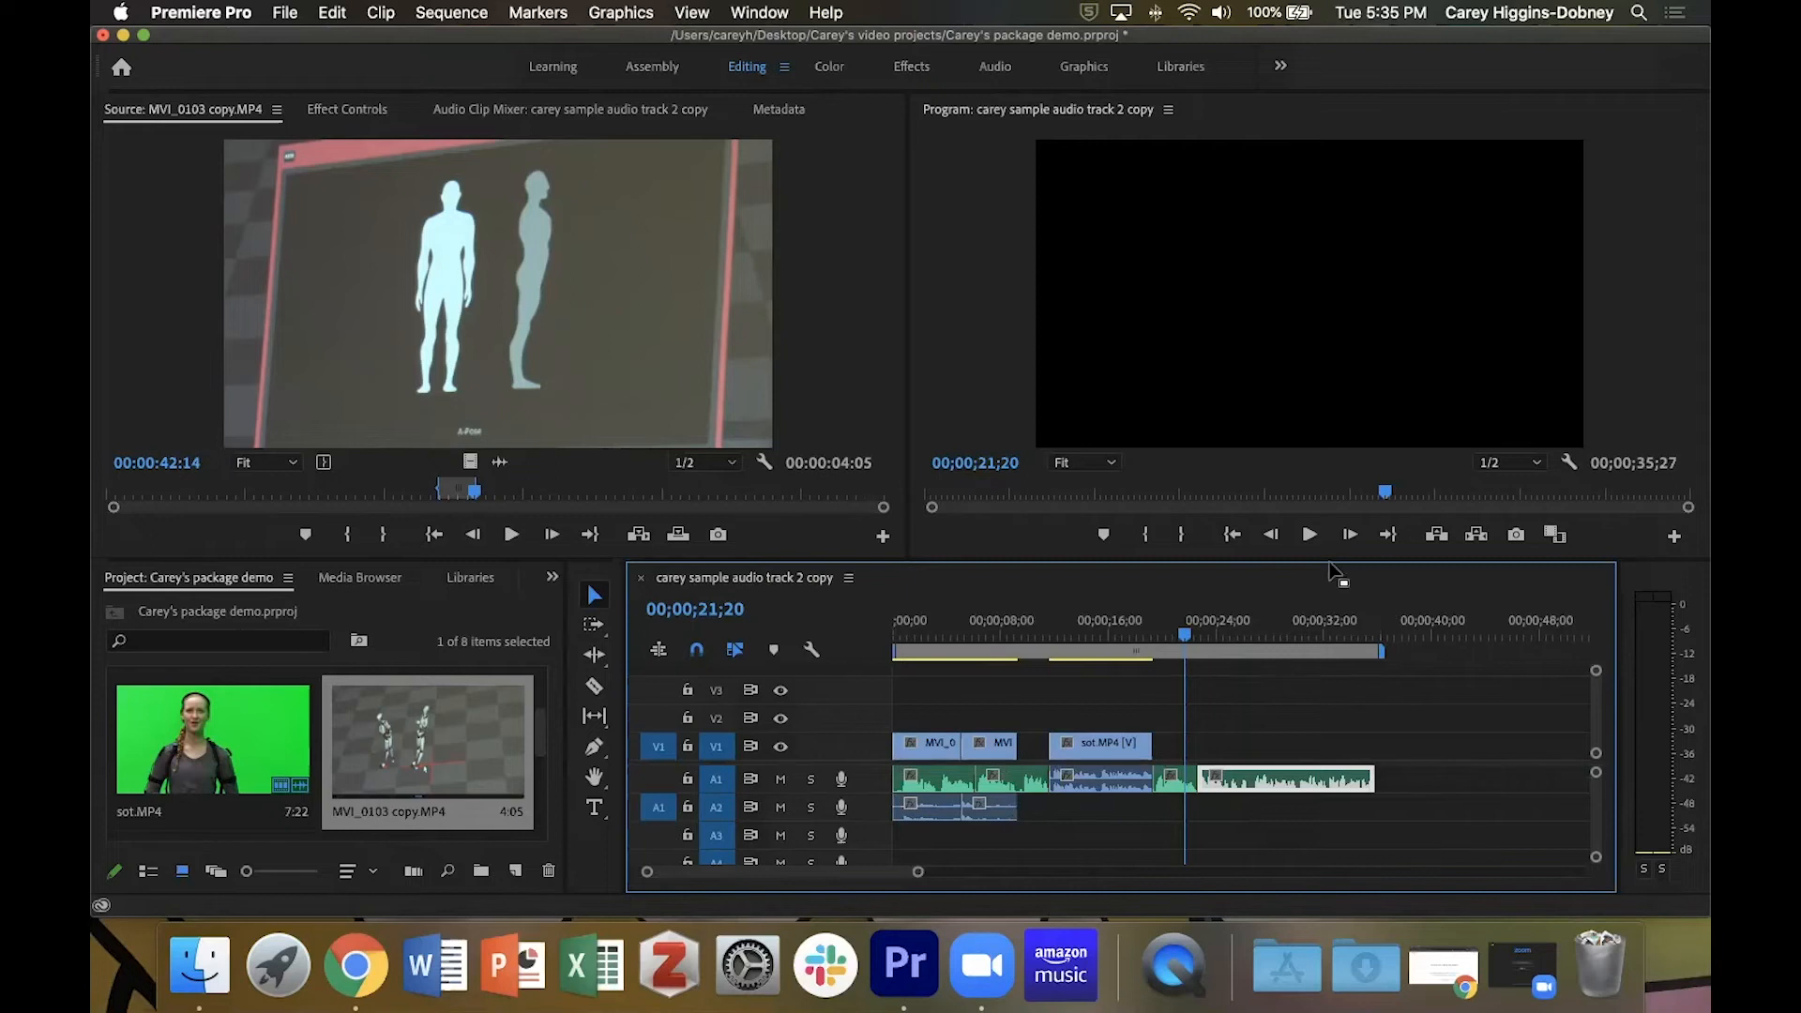
Return the playhead to the sequence start, view the Program monitor maximized, and restore the normal panel layout.
drag(1187, 637, 800, 656)
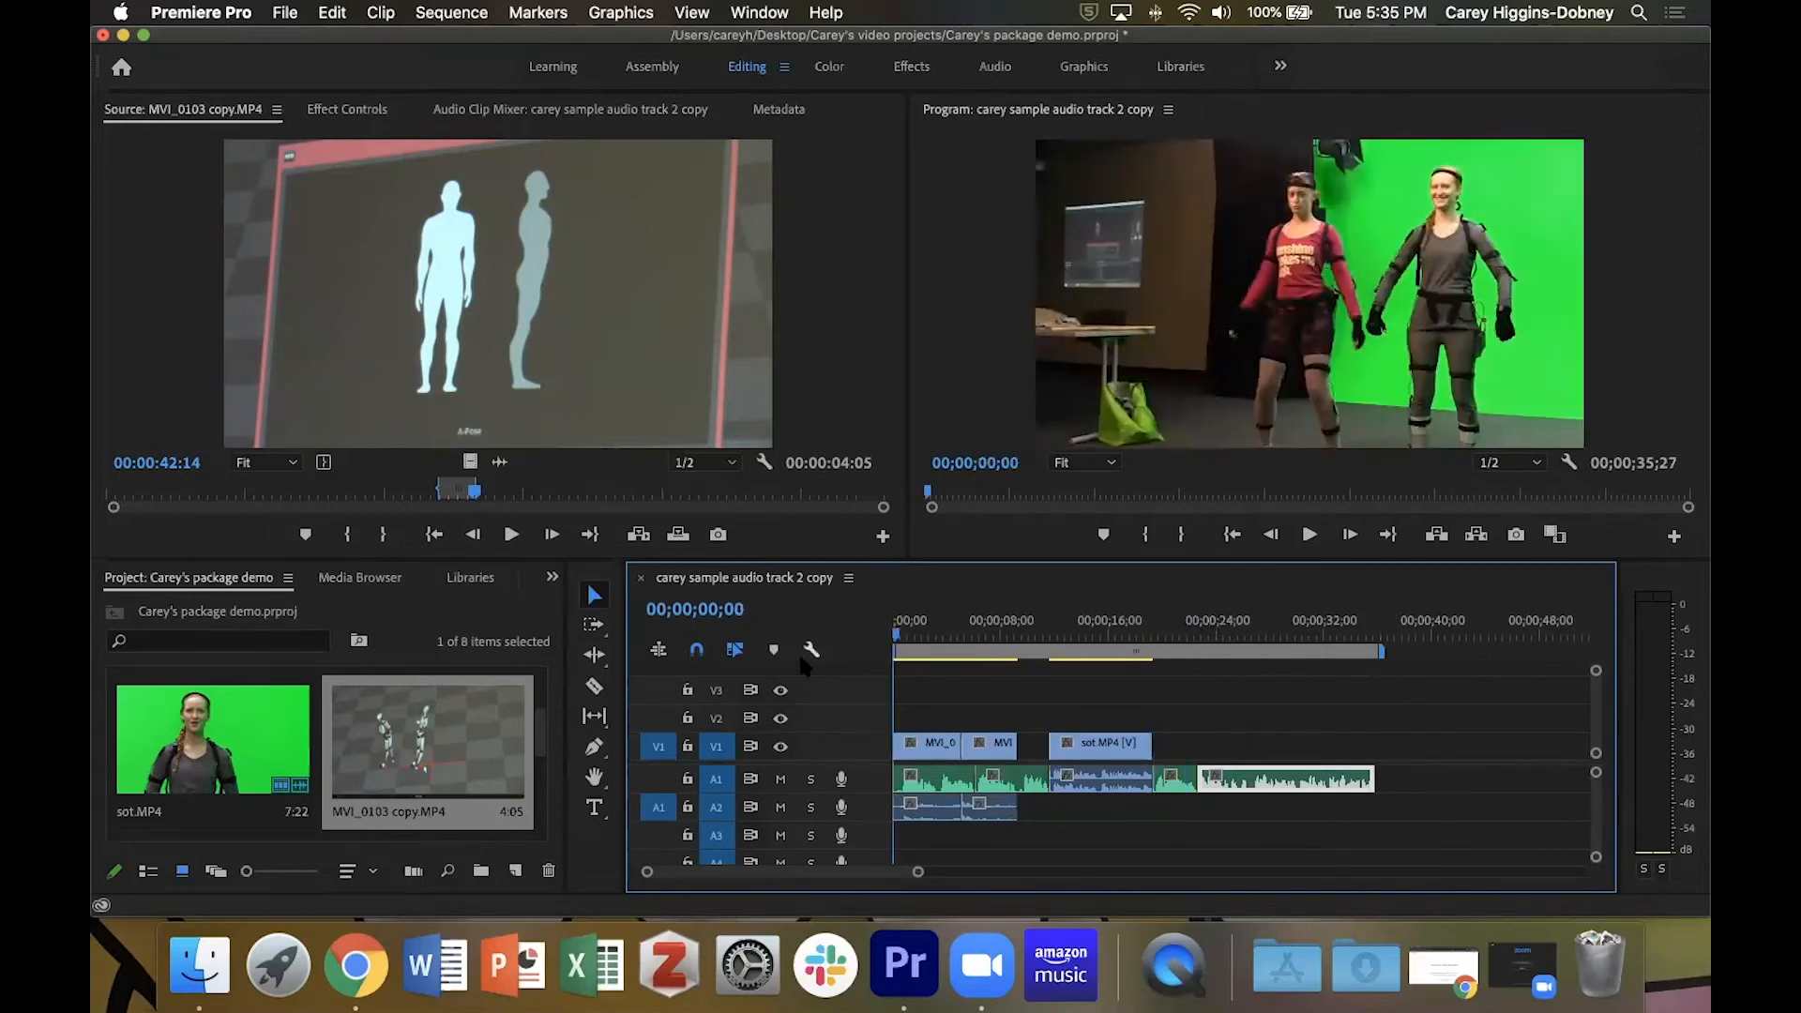
click(1121, 310)
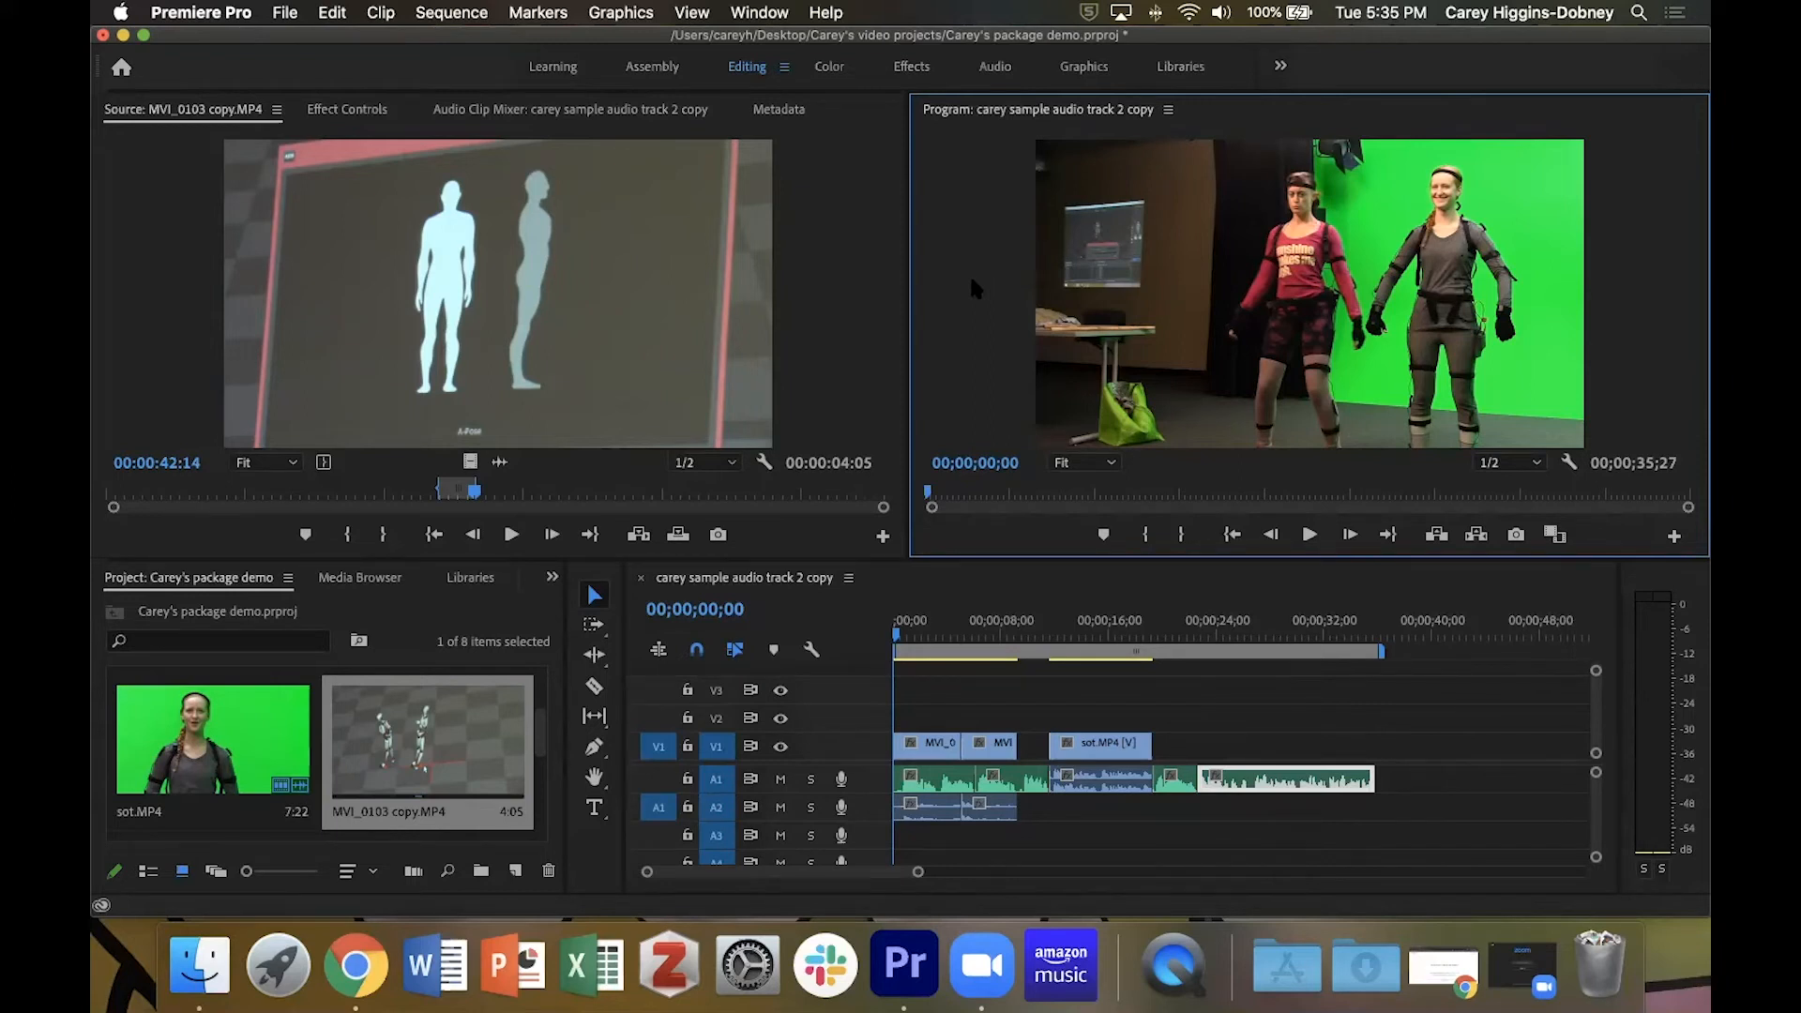
key(grave)
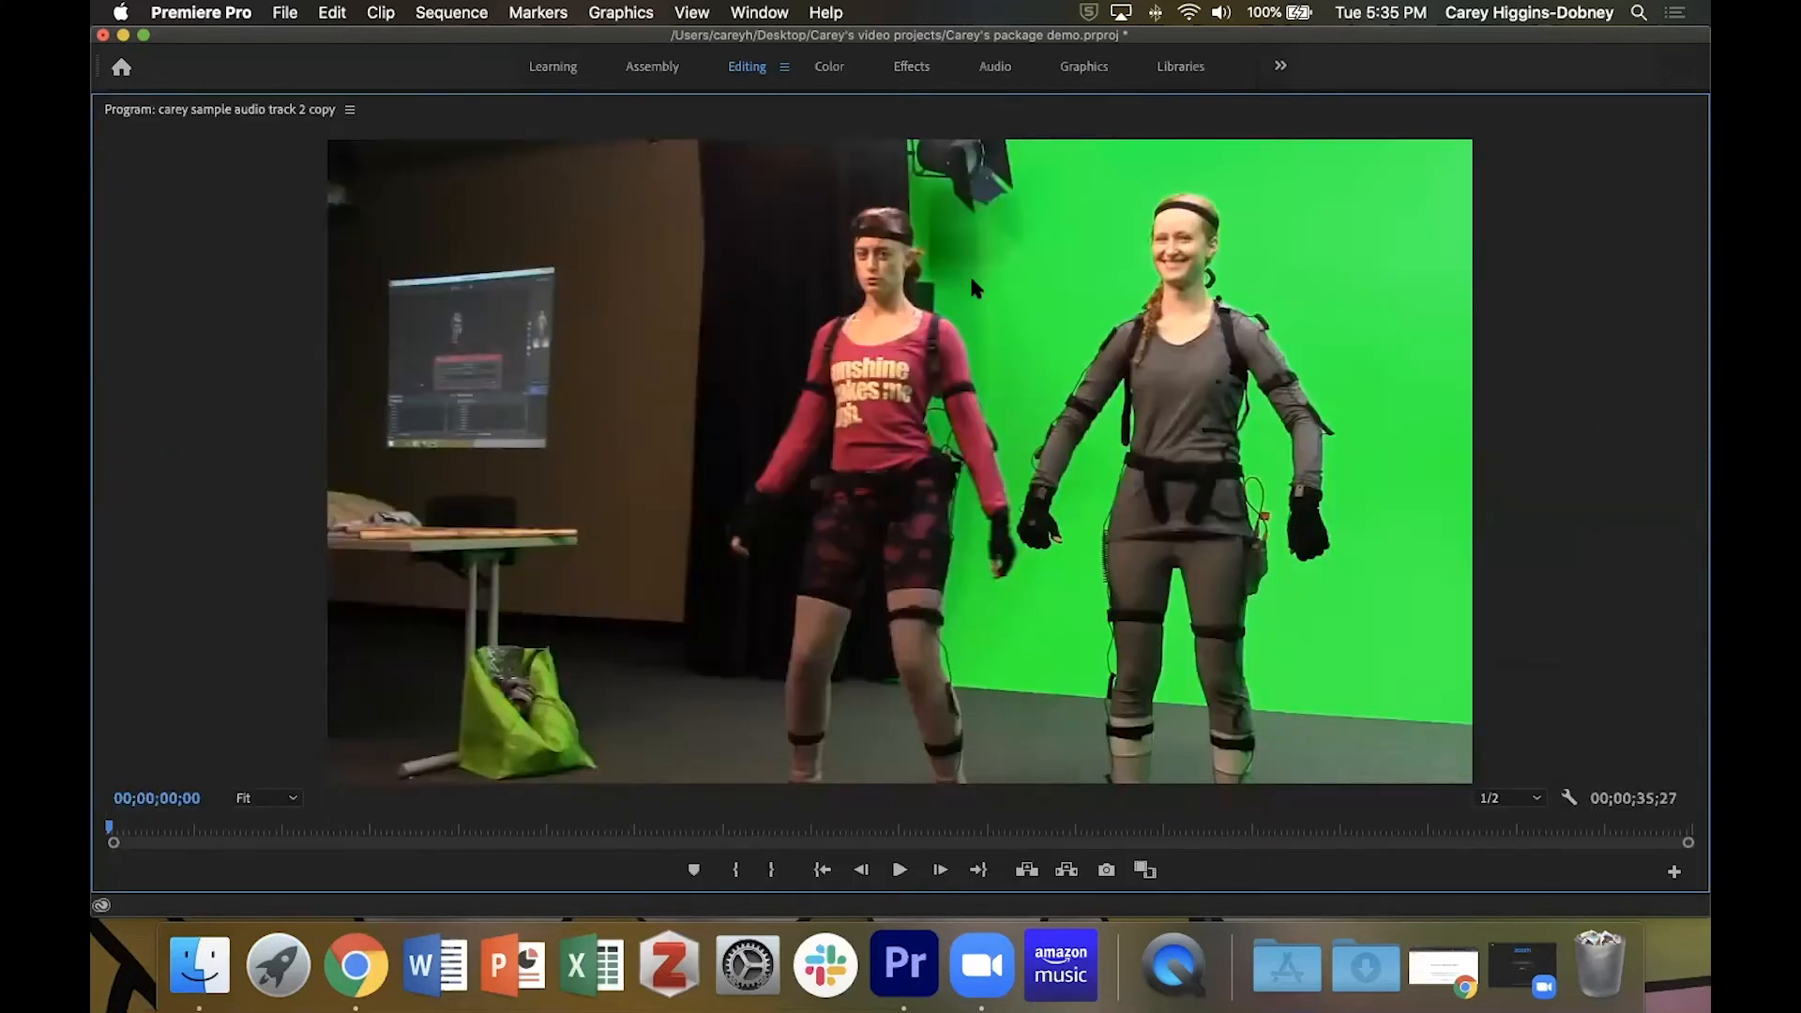
key(grave)
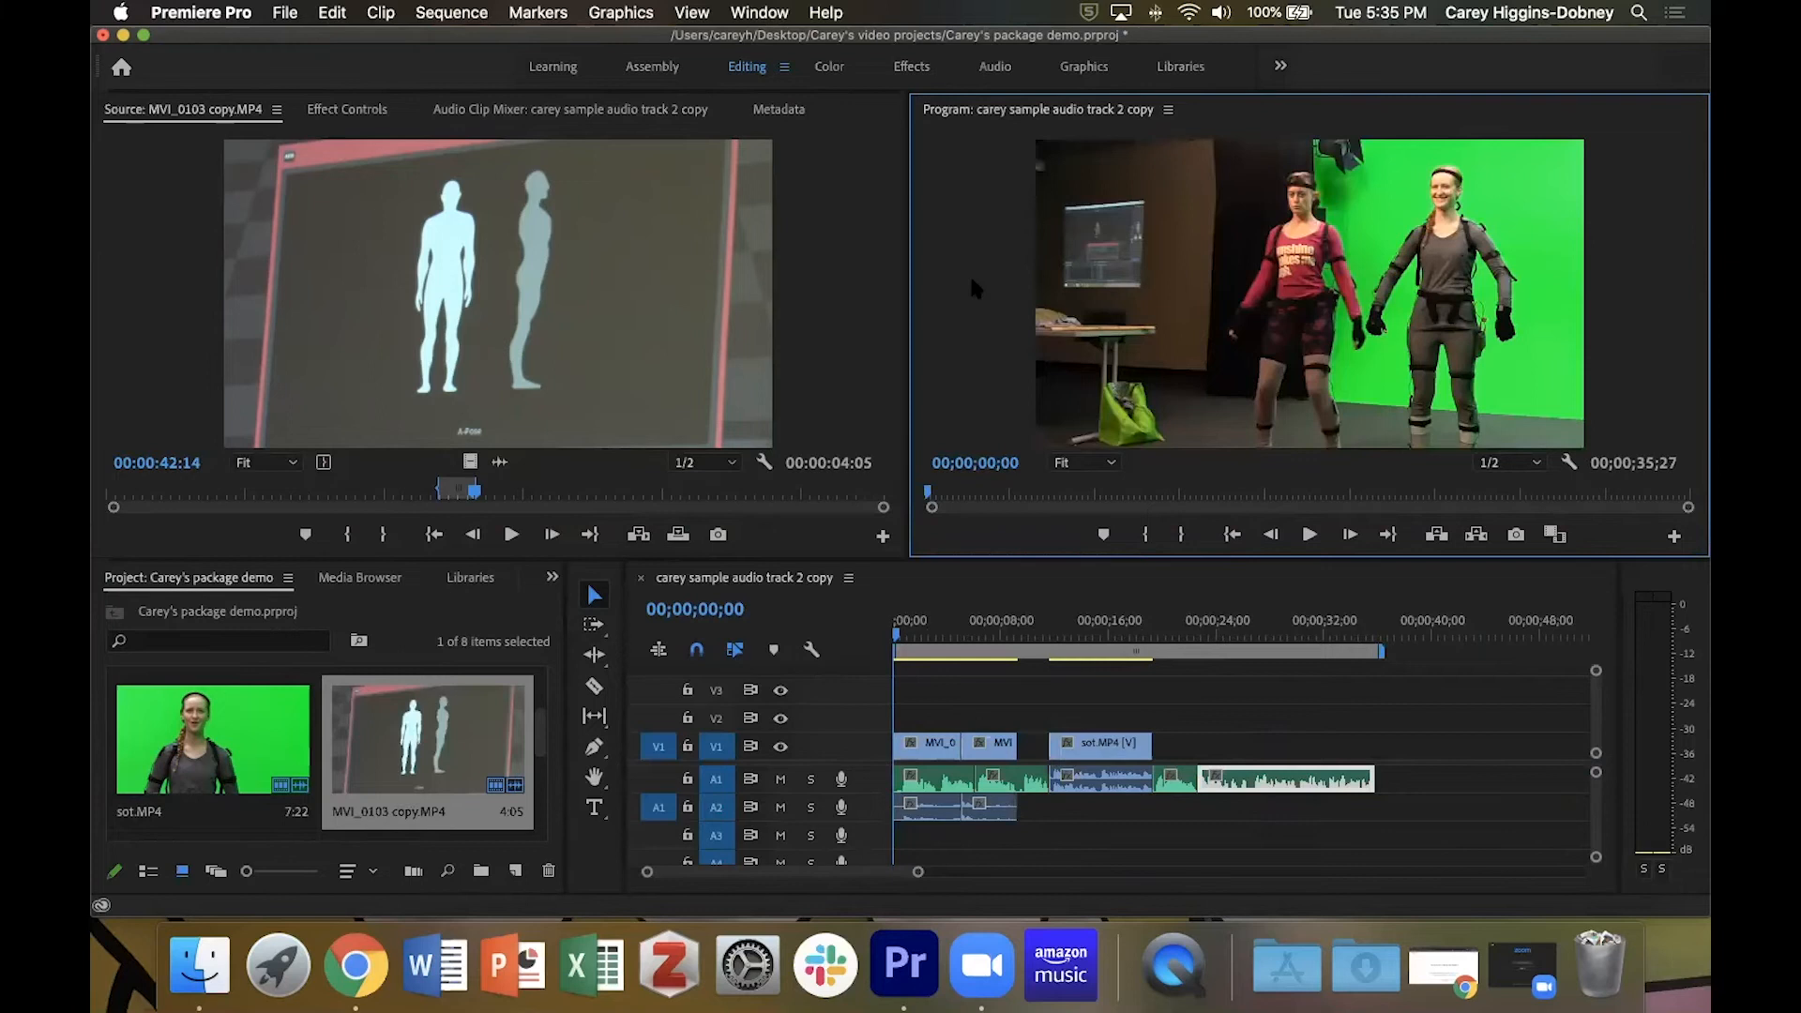
Move the playhead to 00;00;17;29, view the timeline maximized, and restore the normal panel layout.
click(1136, 627)
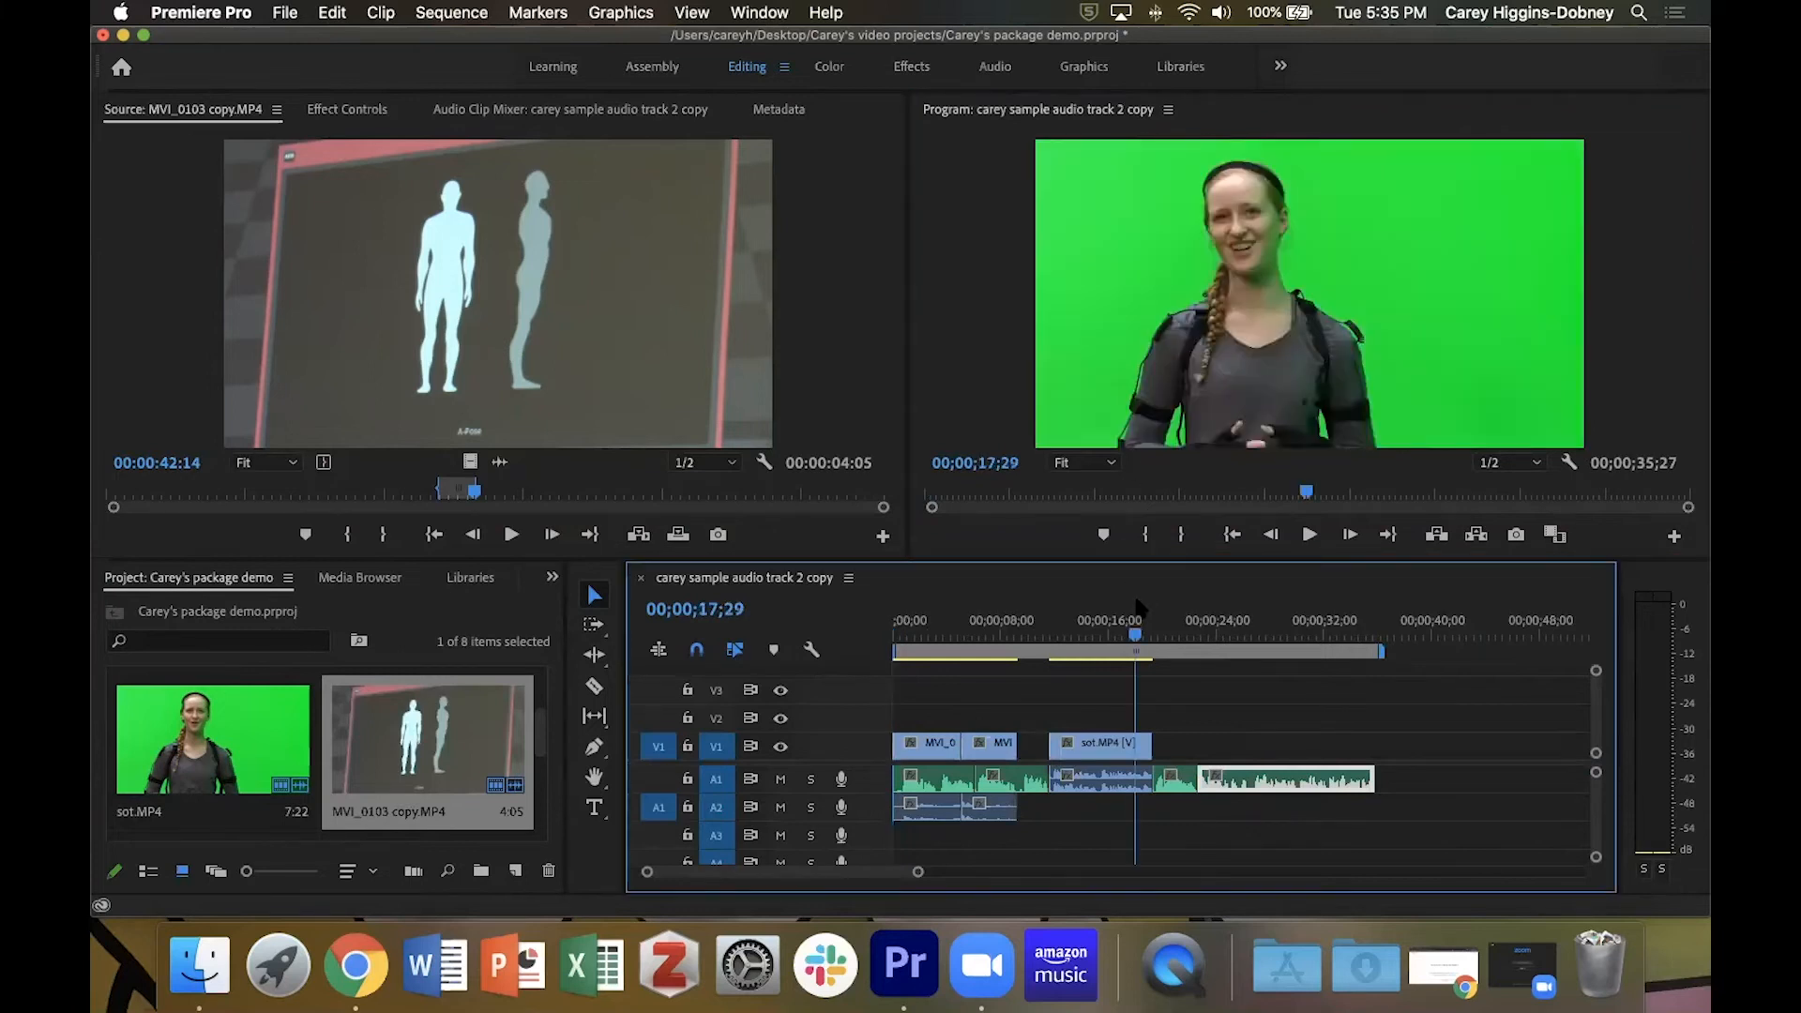
key(grave)
key(grave)
click(159, 321)
click(1038, 274)
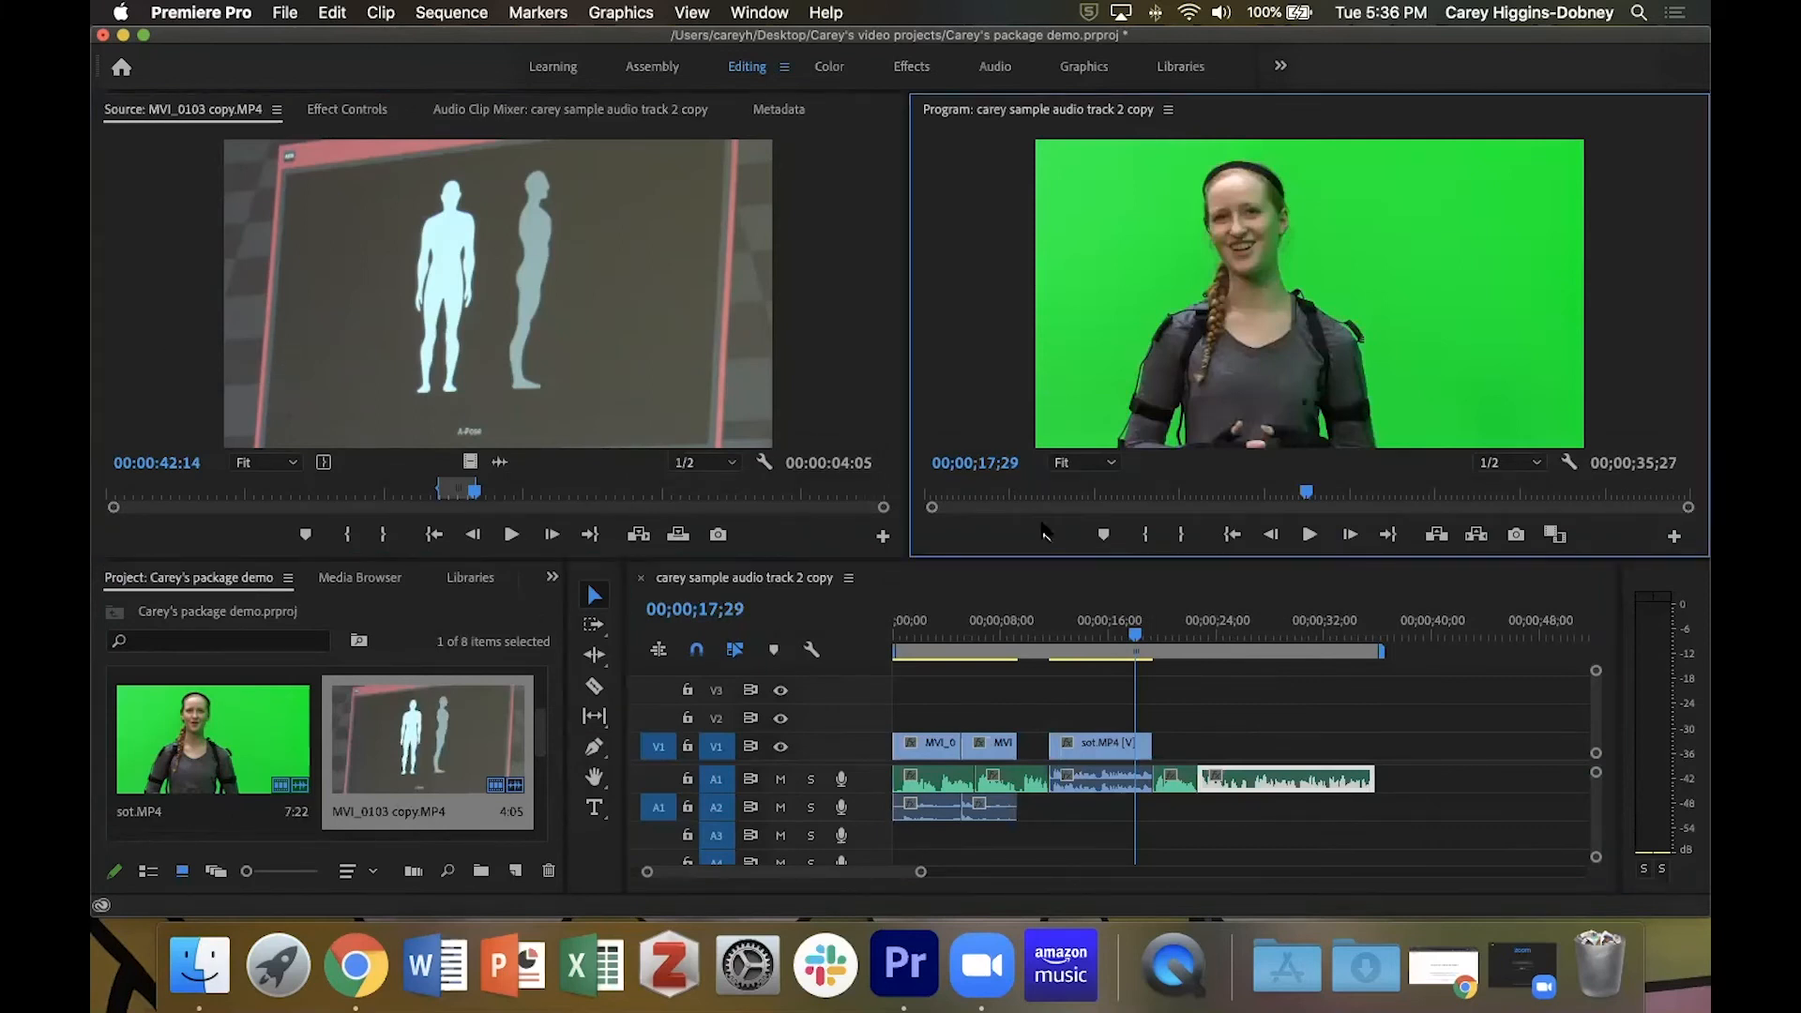
View the timeline and the Program monitor maximized one after the other, restoring the panel layout each time.
click(971, 597)
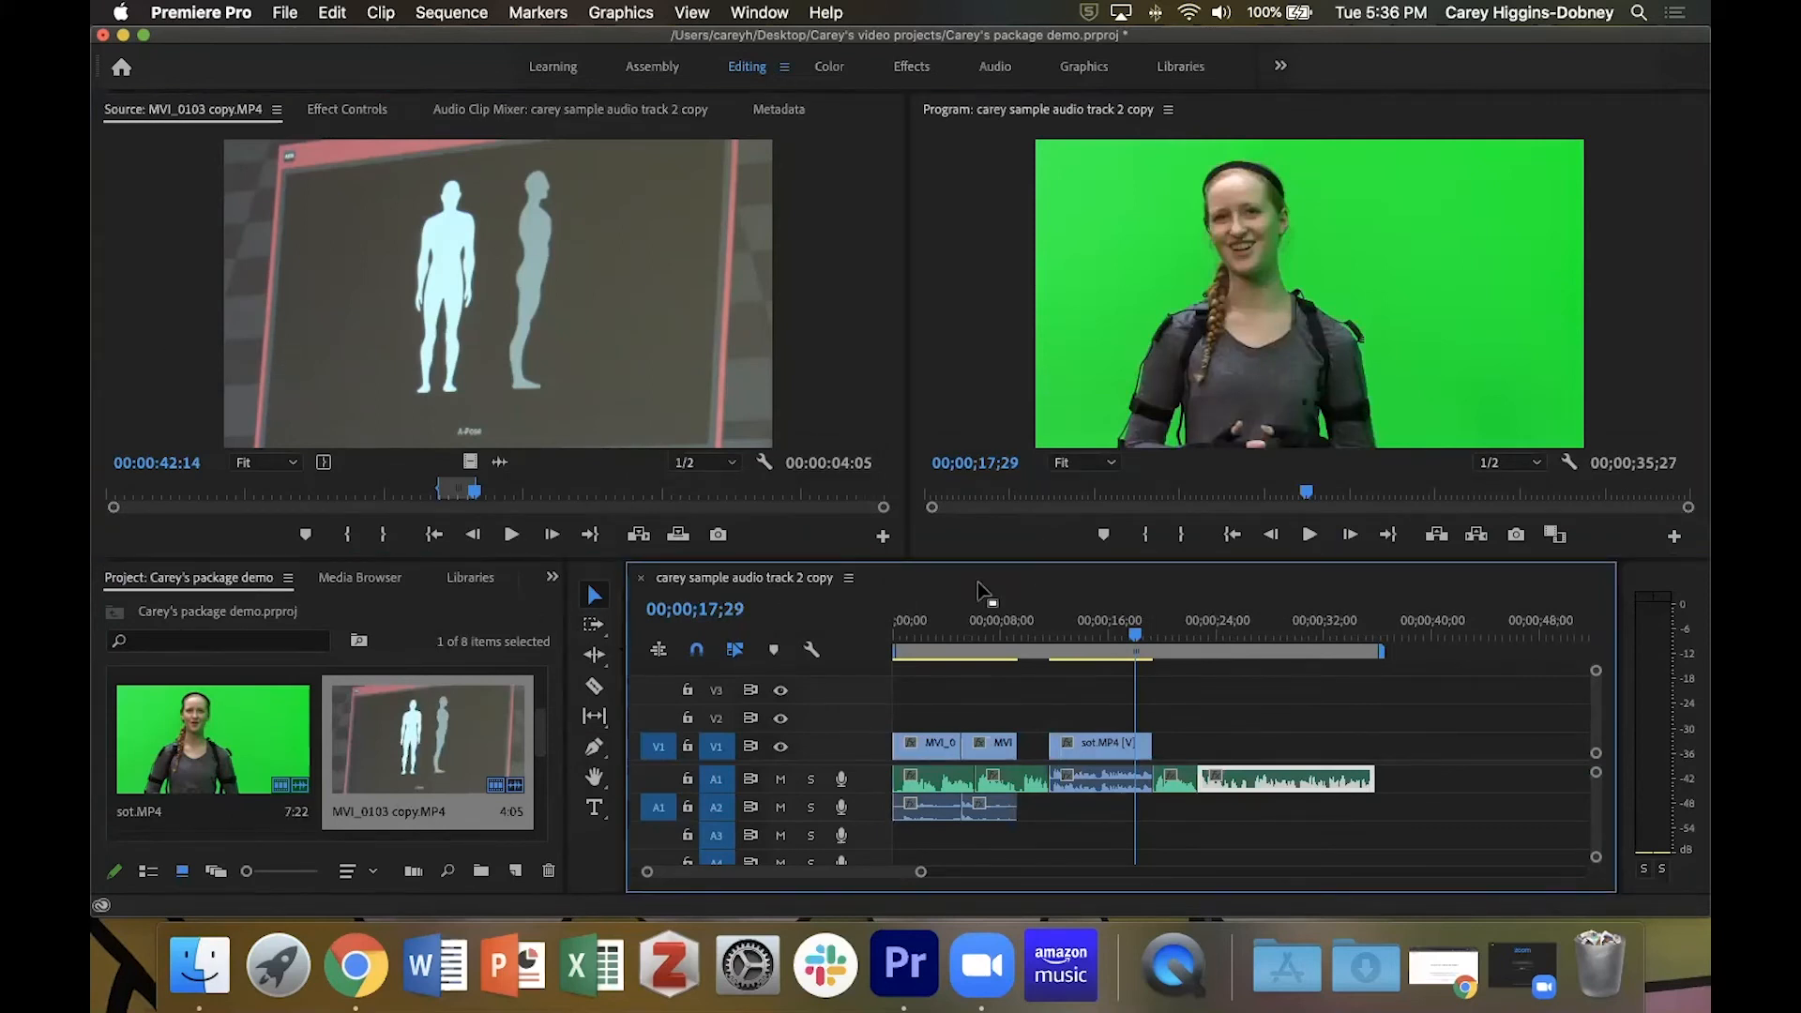
key(grave)
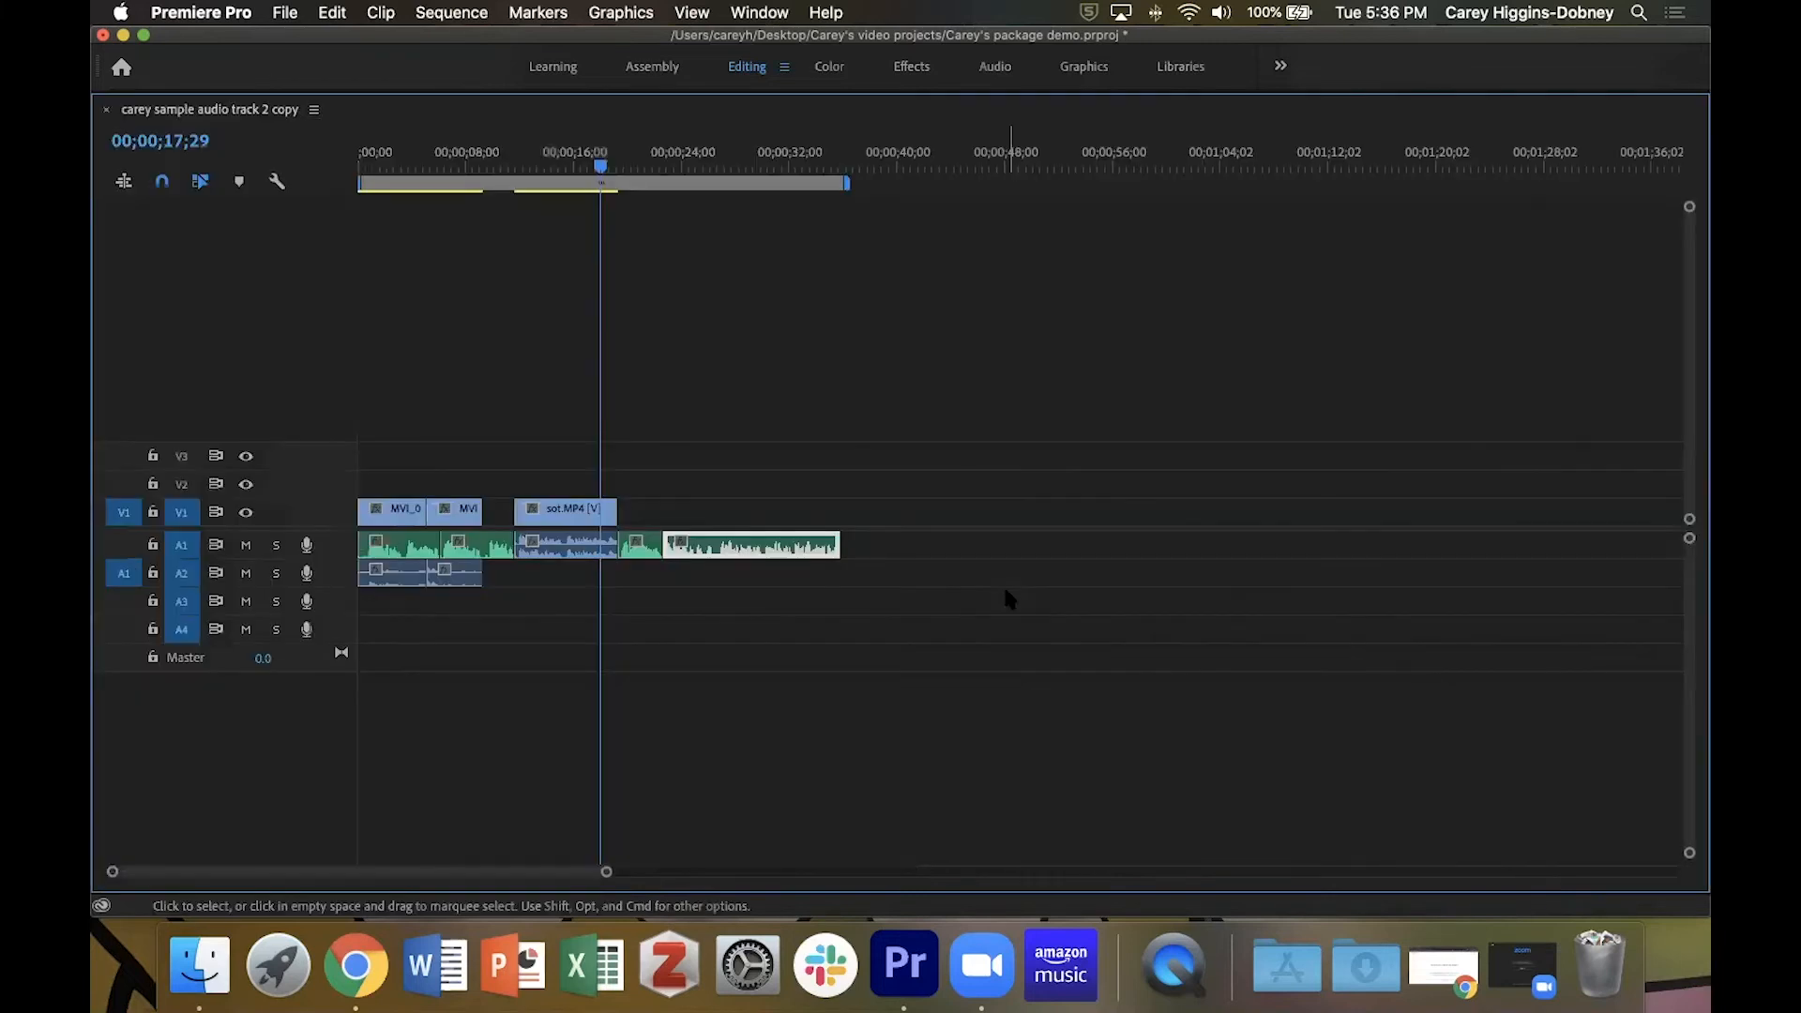
key(grave)
click(941, 363)
key(grave)
key(grave)
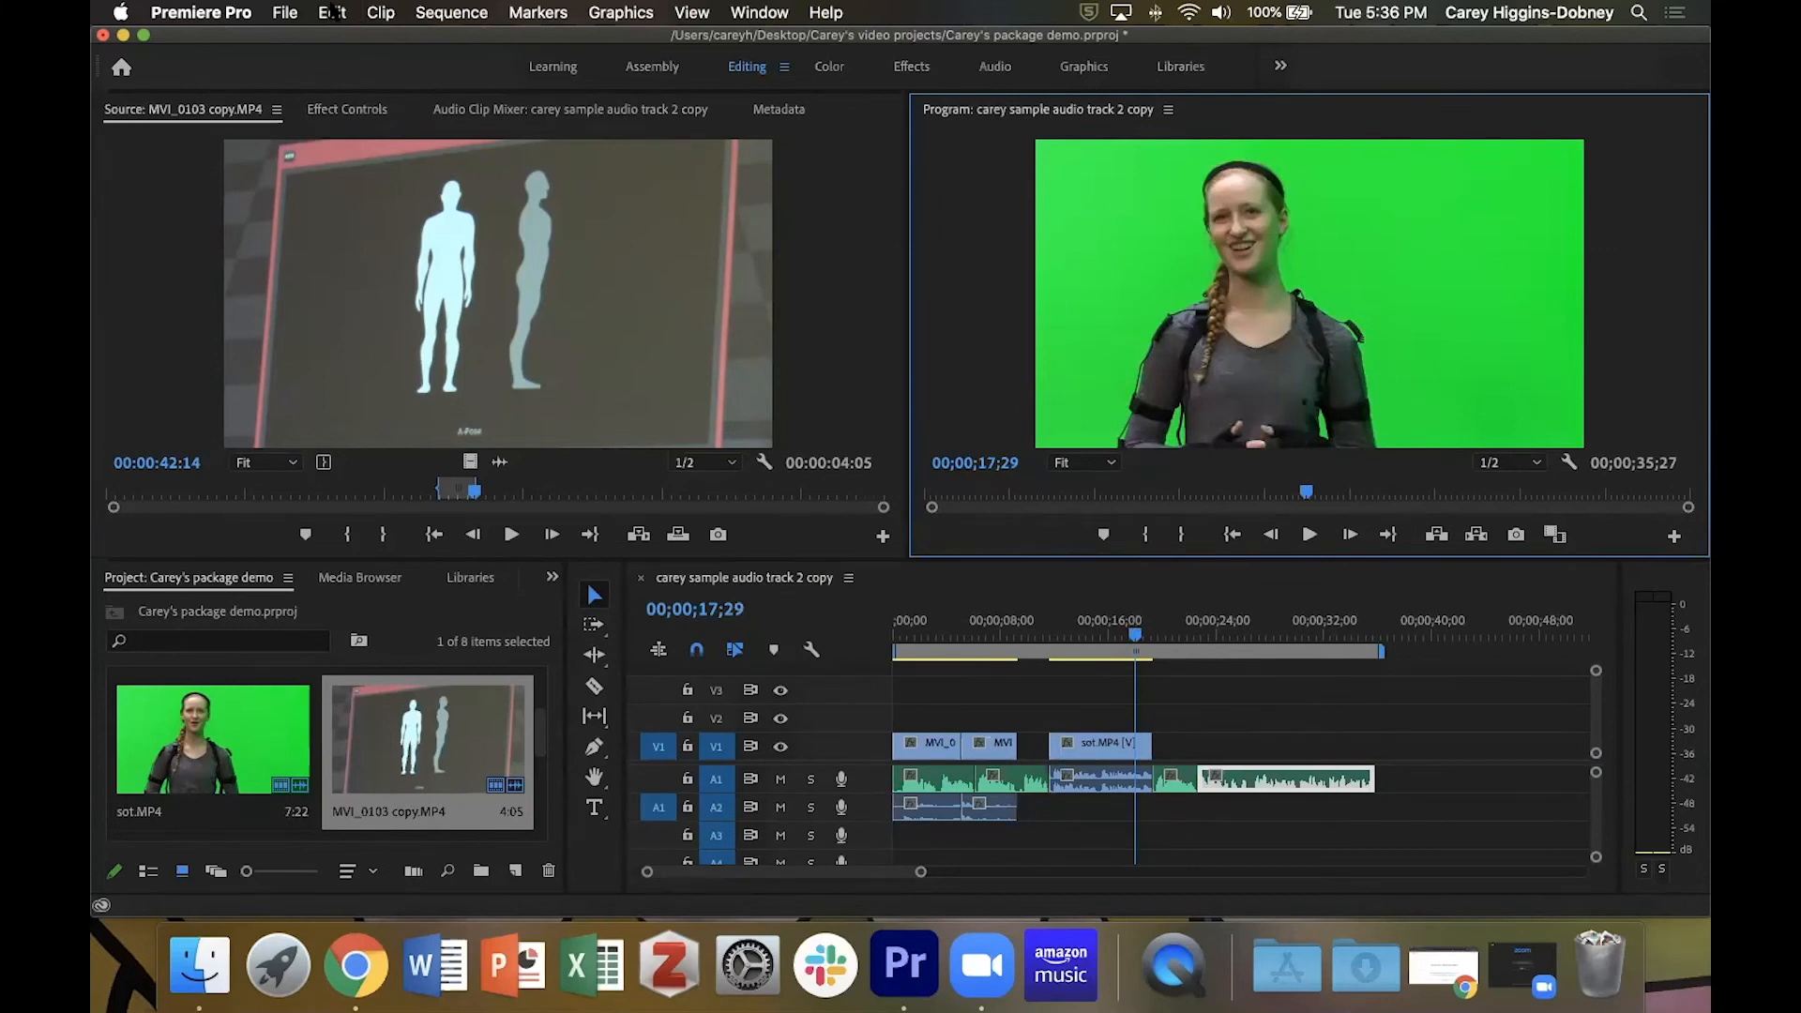
Open the media export settings for the sequence and choose the High Quality 1080p HD preset with the H.264 format.
click(283, 14)
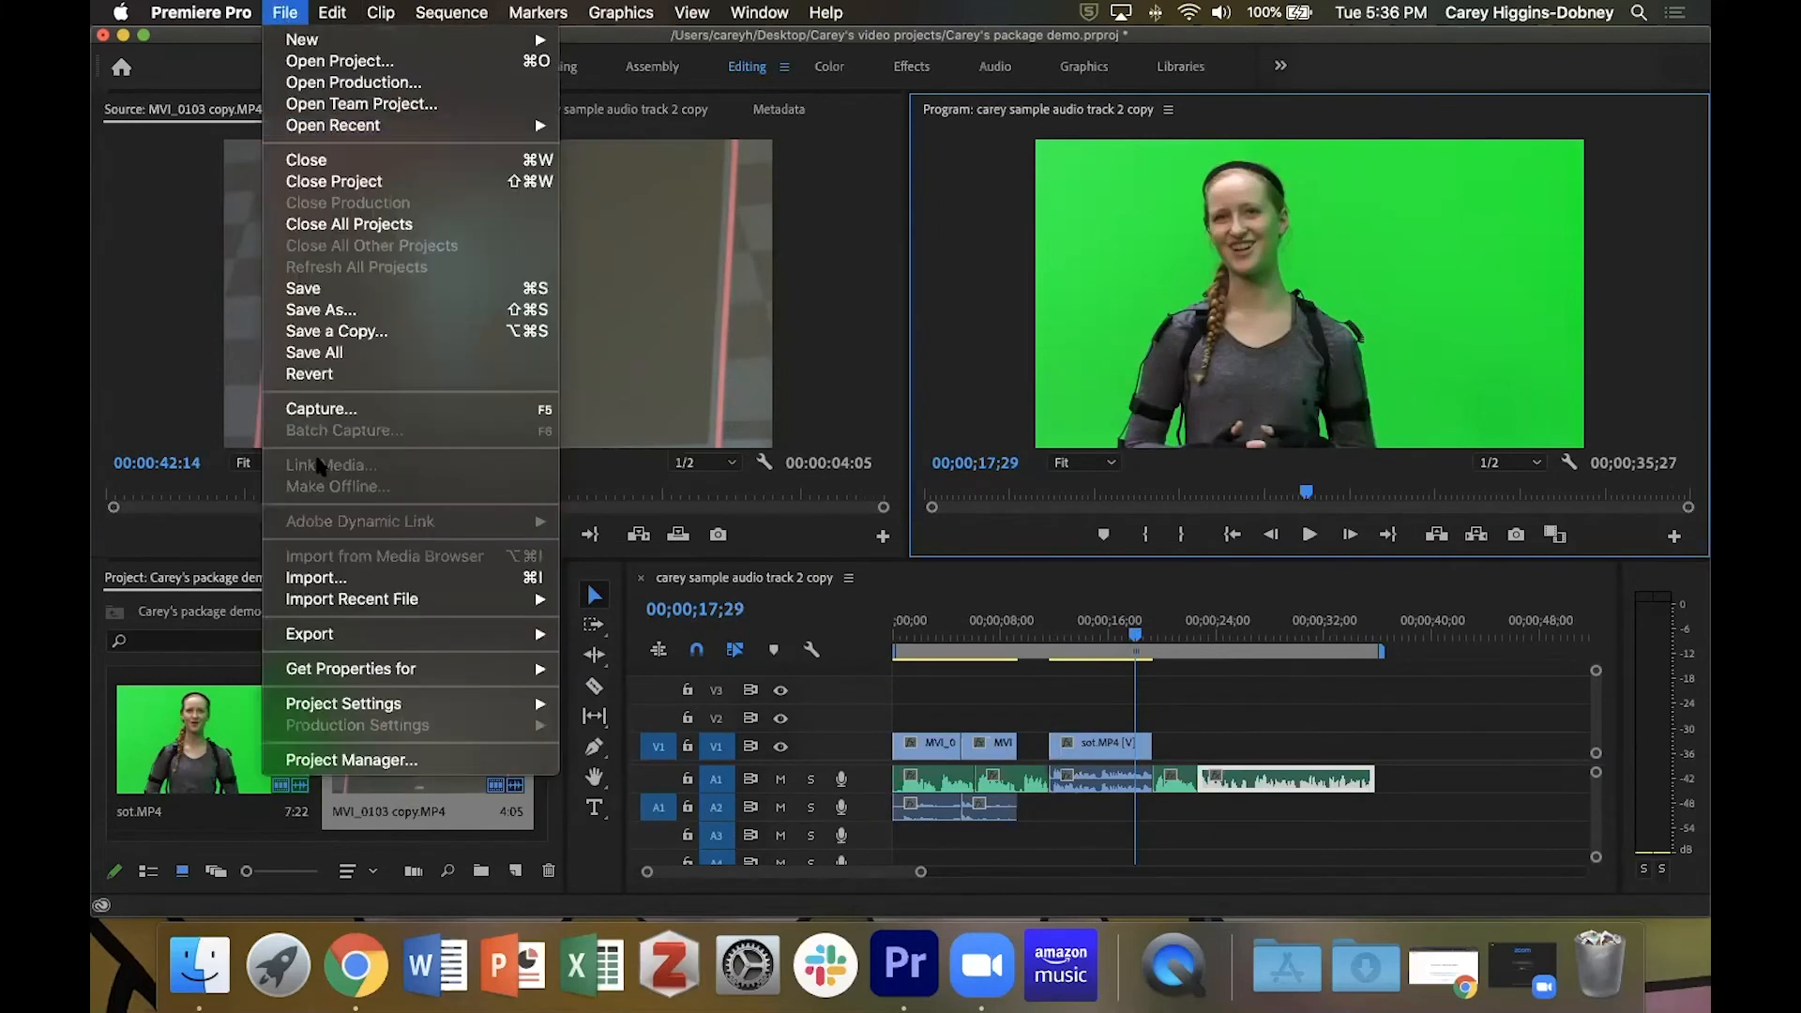
mouse_move(332, 636)
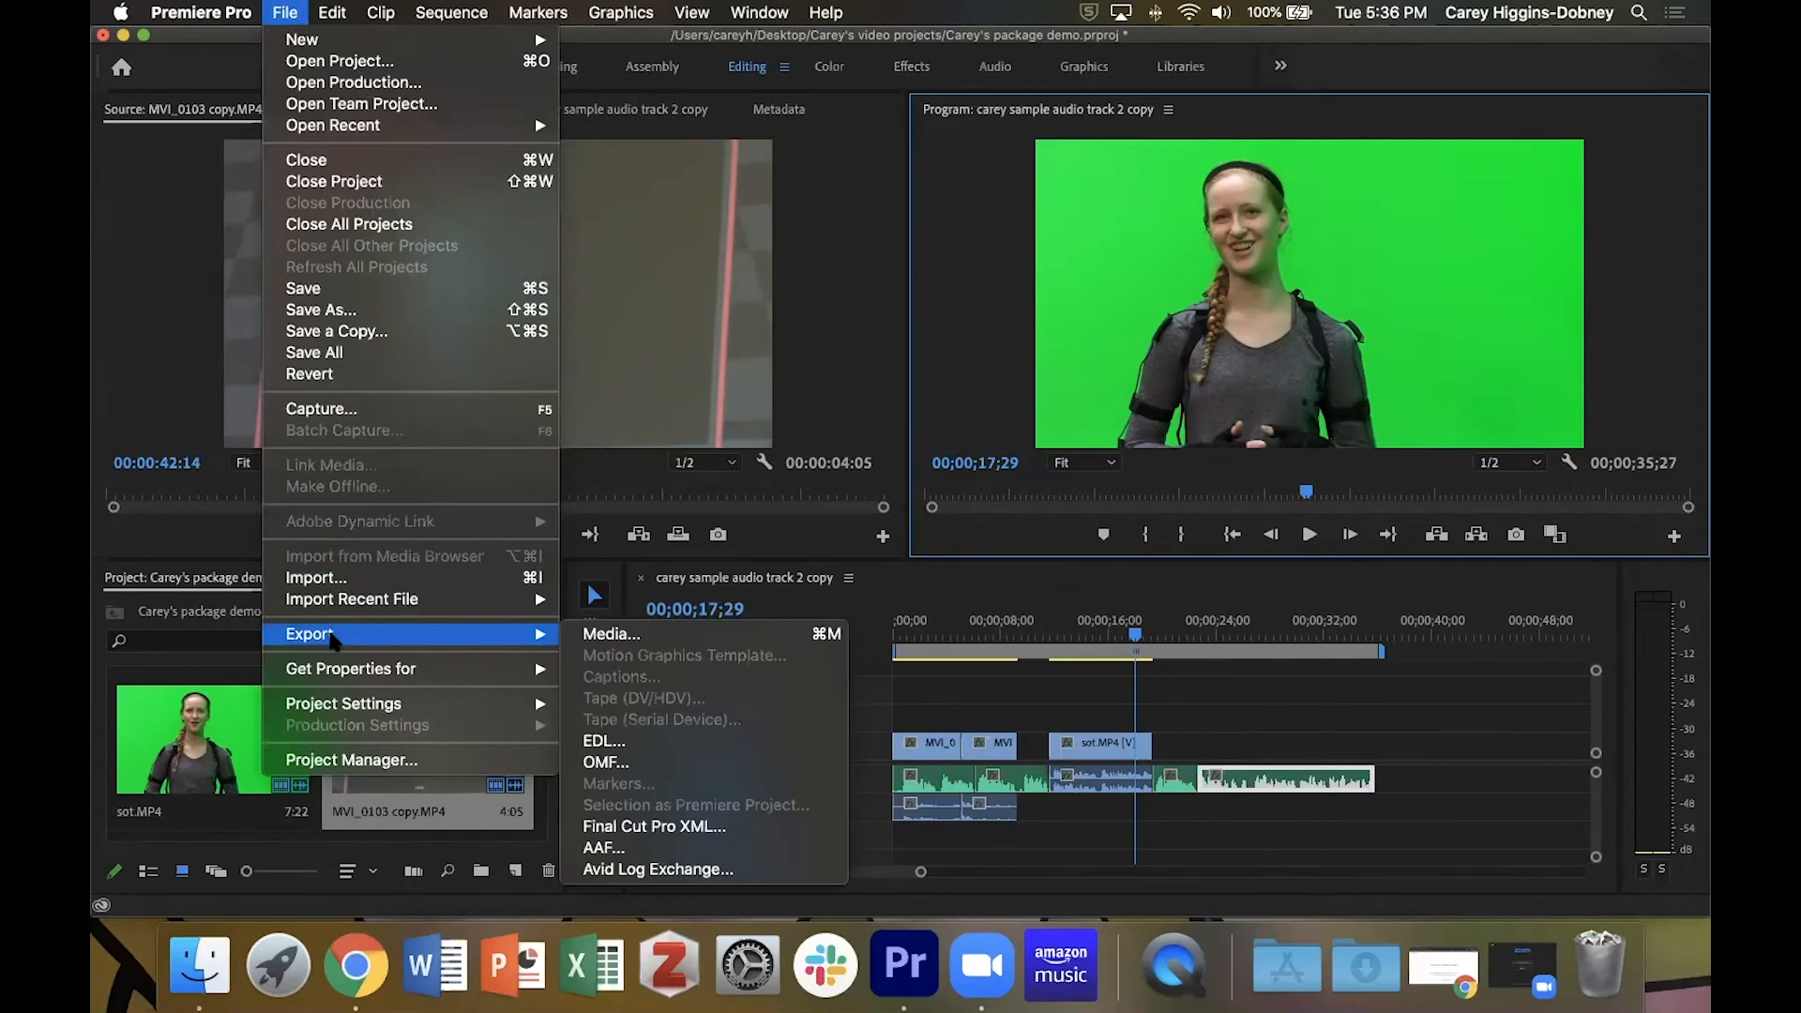
click(650, 638)
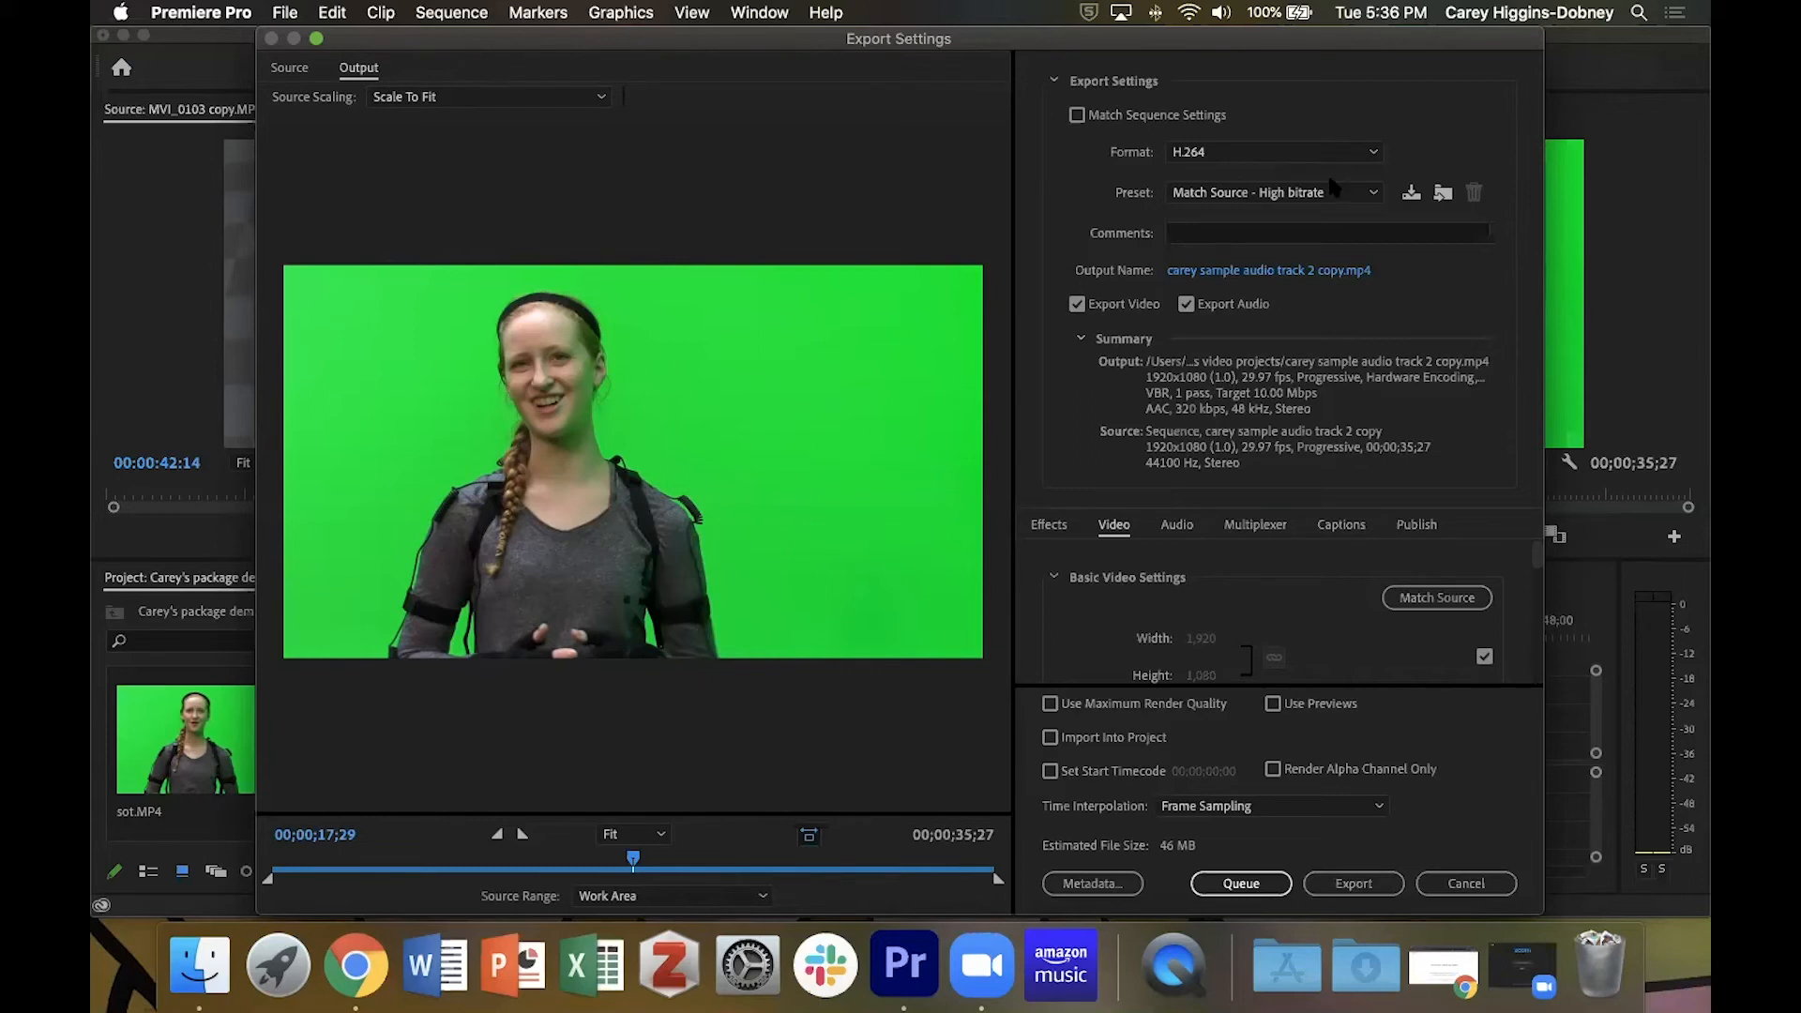
click(1302, 194)
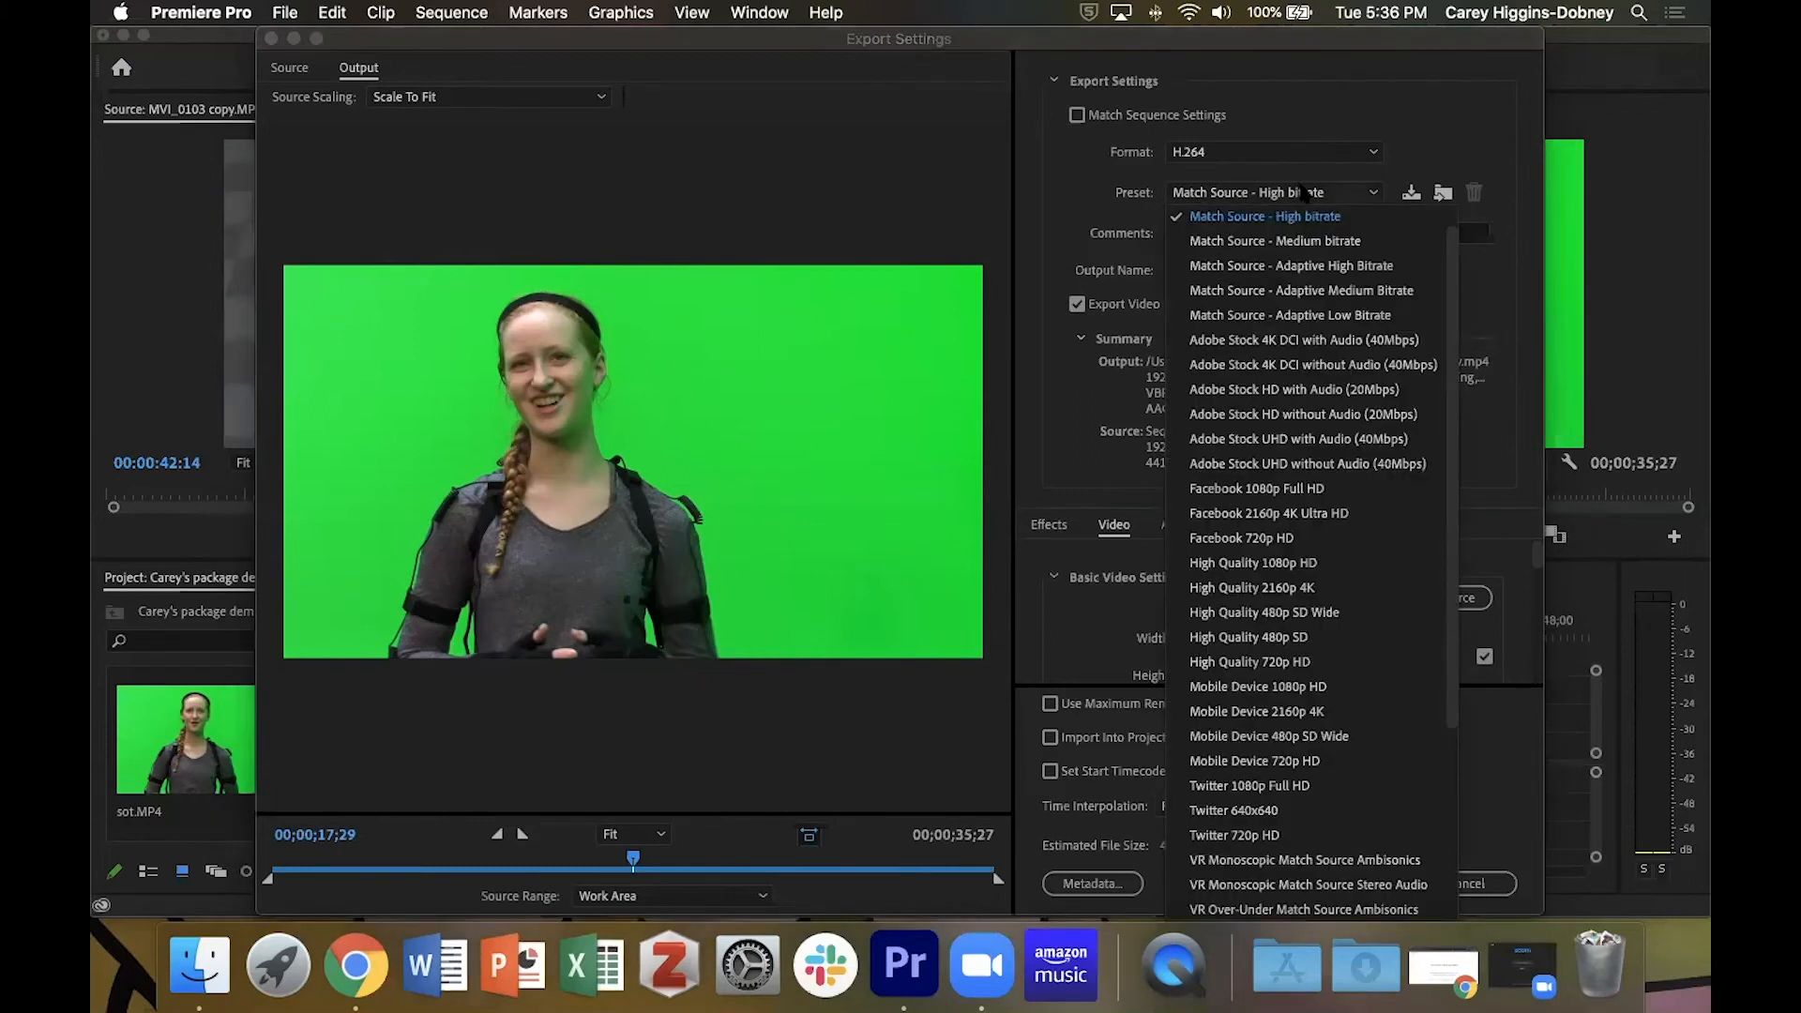
click(1281, 566)
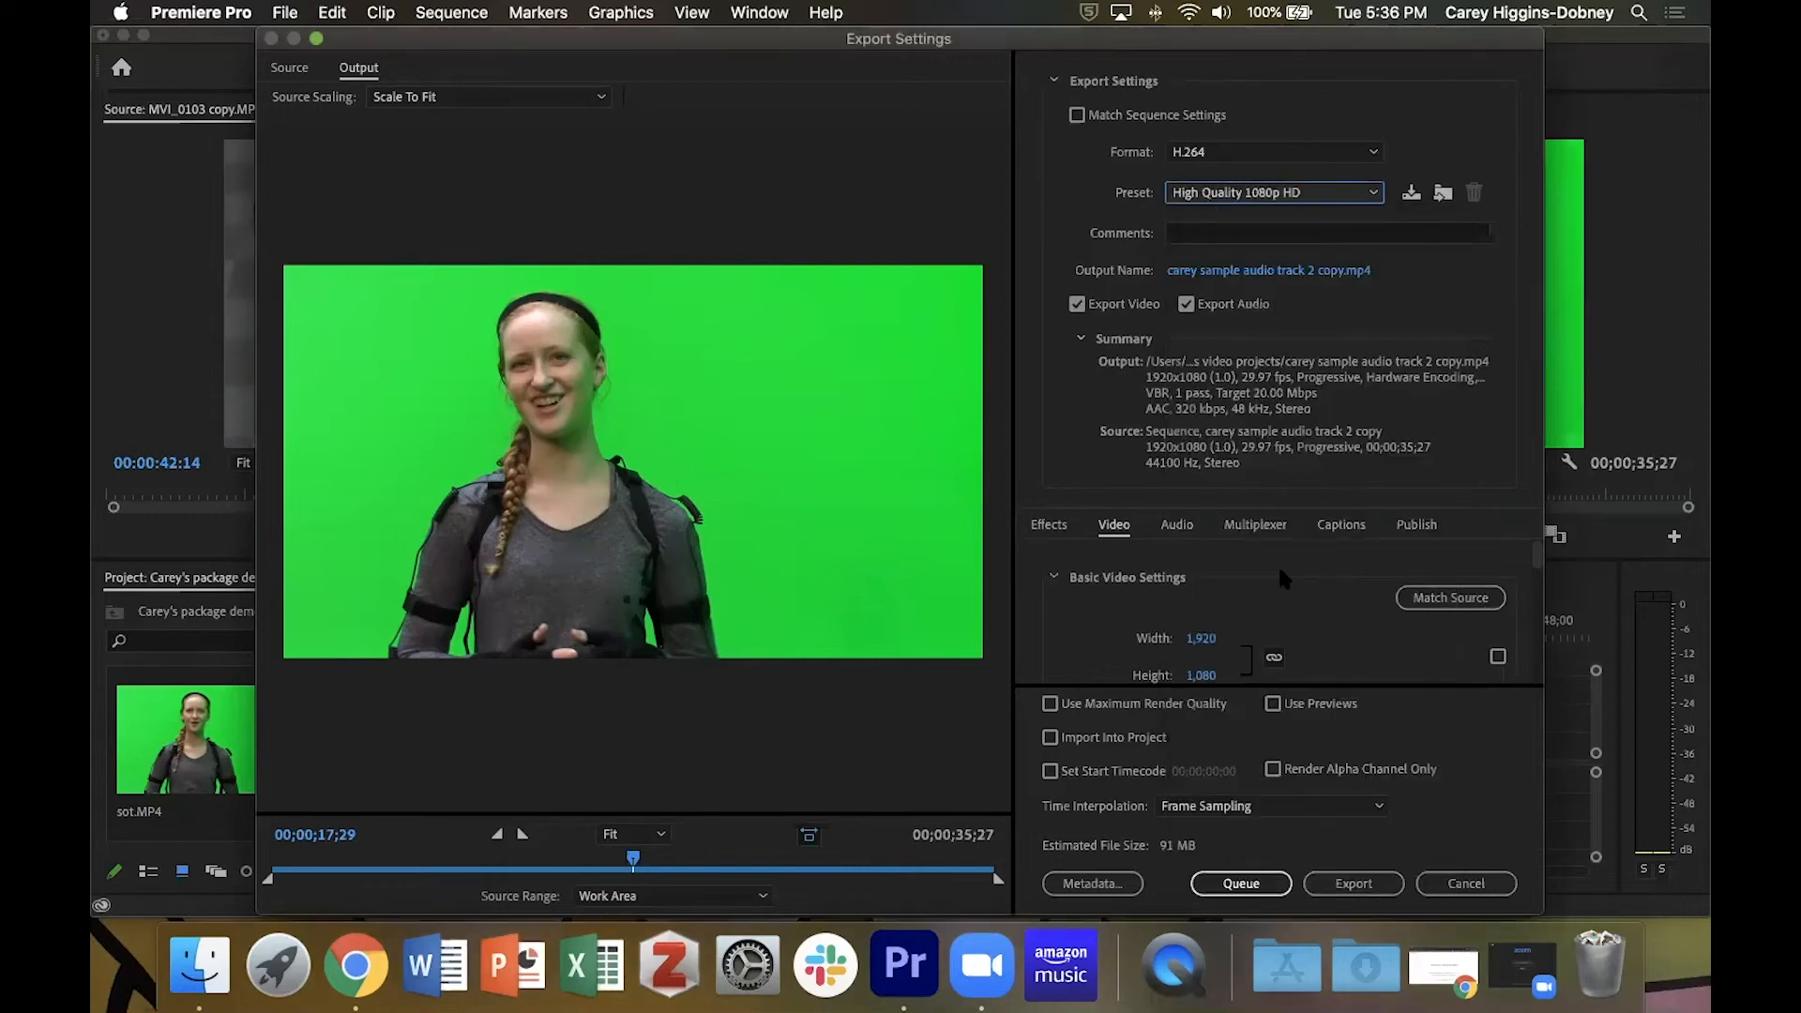
Name the output file with the editor's first name followed by "package demo" in the video projects folder, and export the sequence.
click(1244, 274)
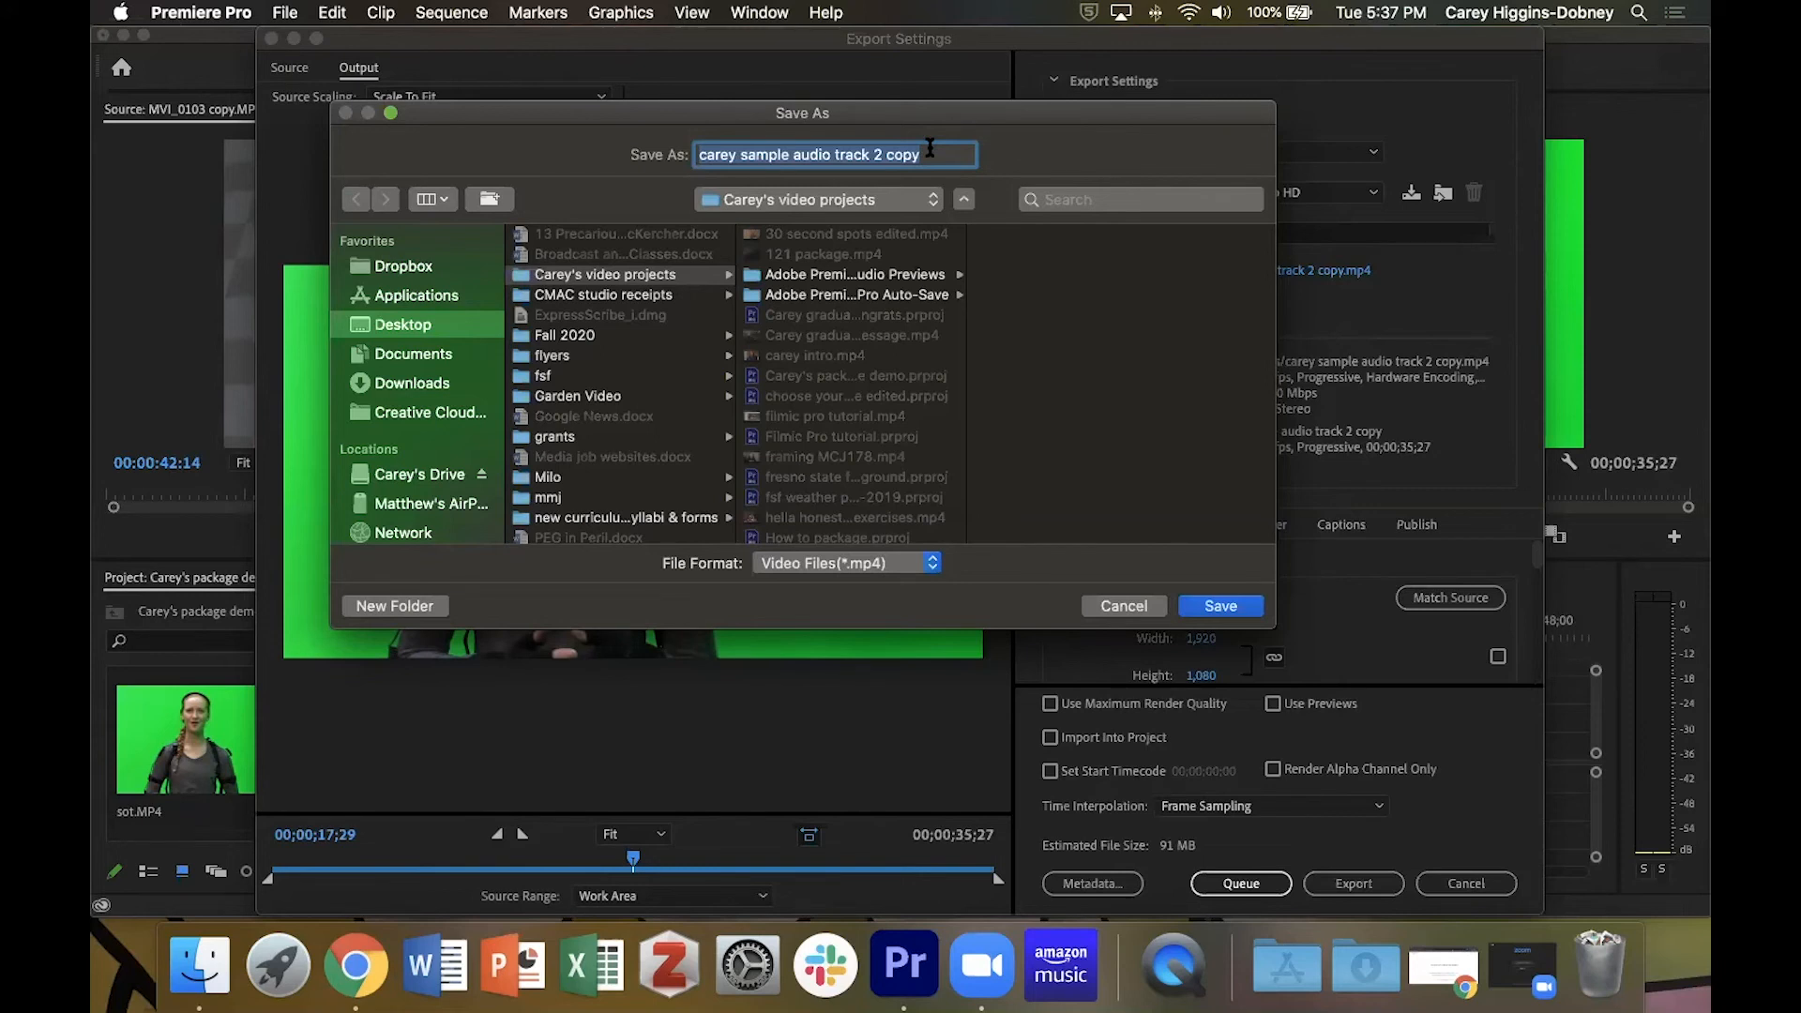
text(carey)
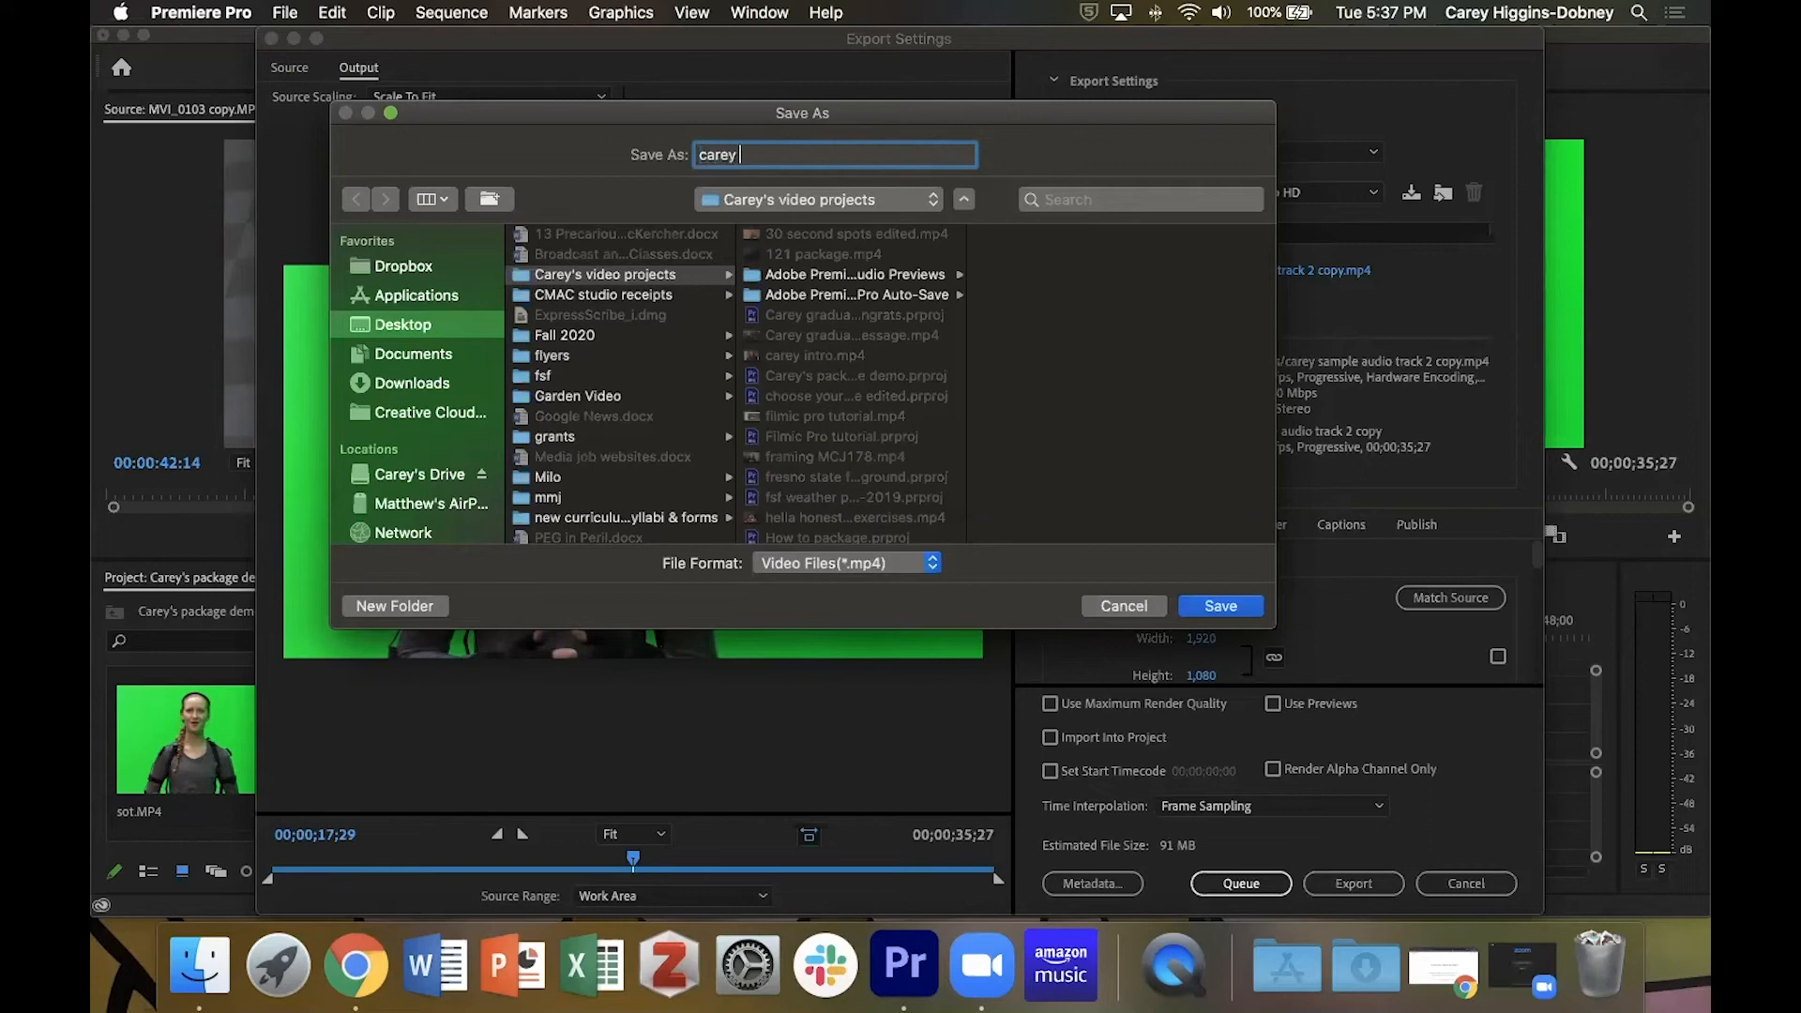
text( package demo)
click(1242, 606)
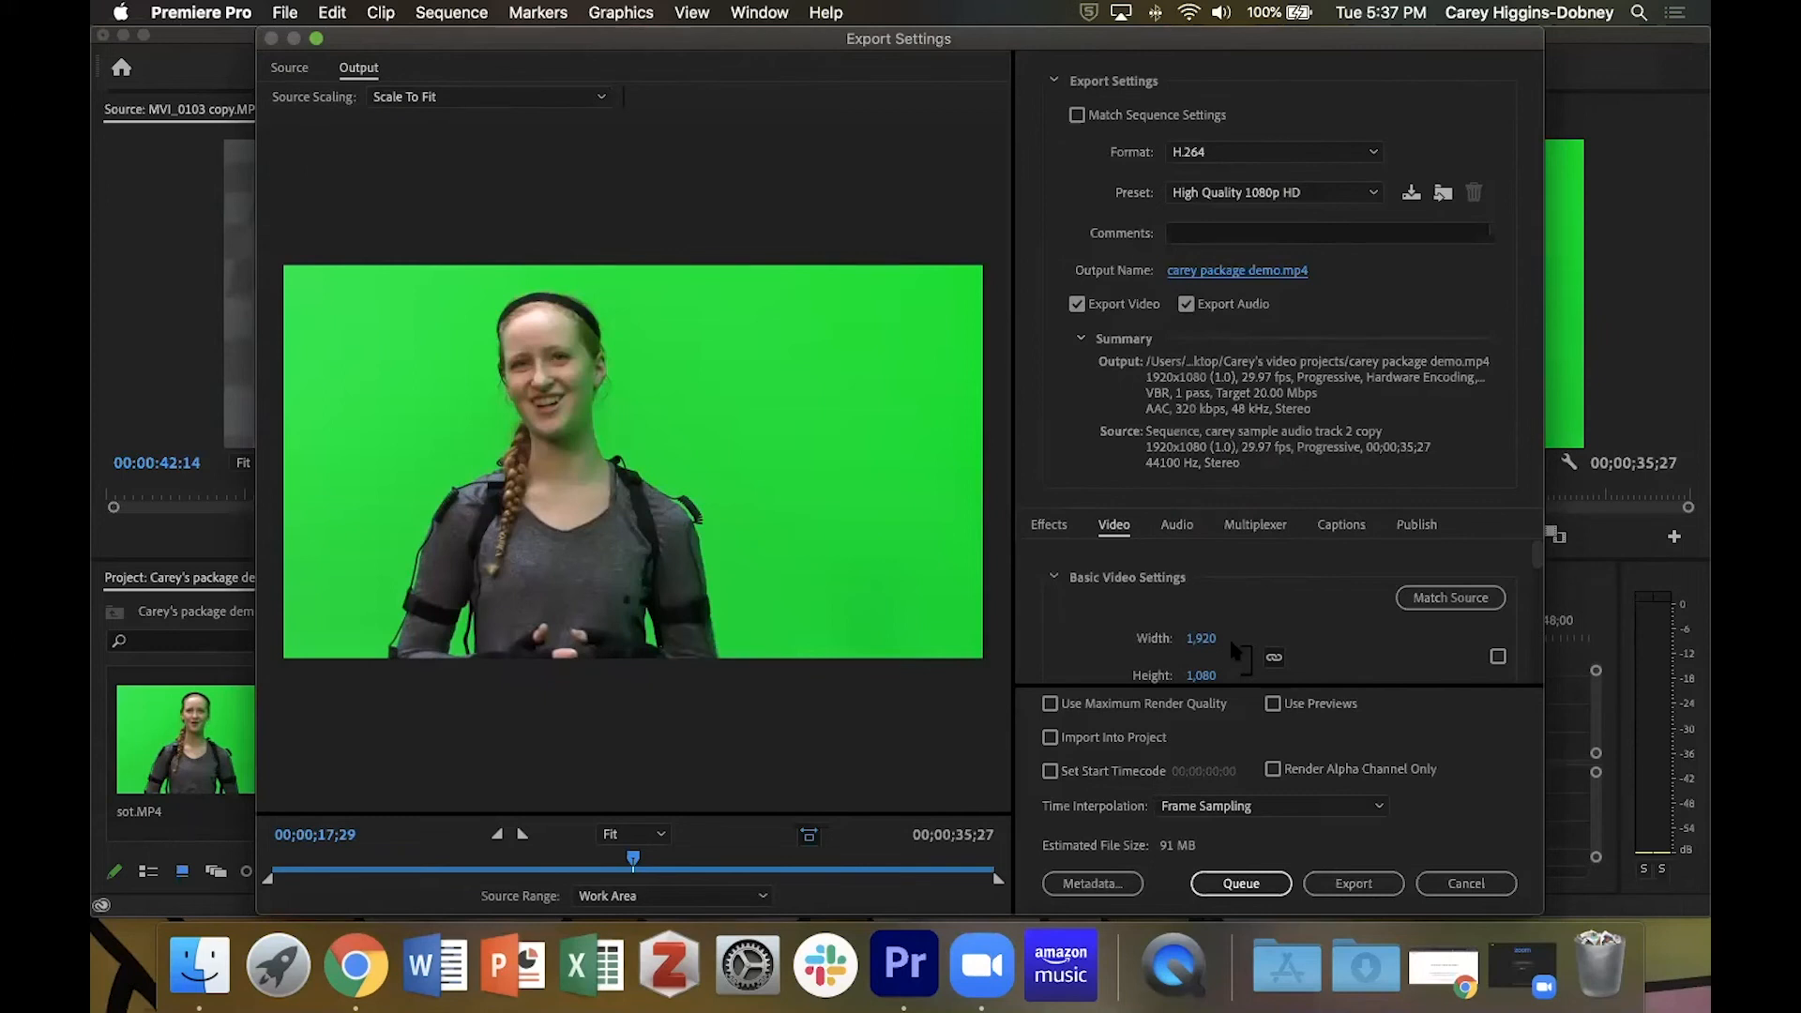
click(1249, 886)
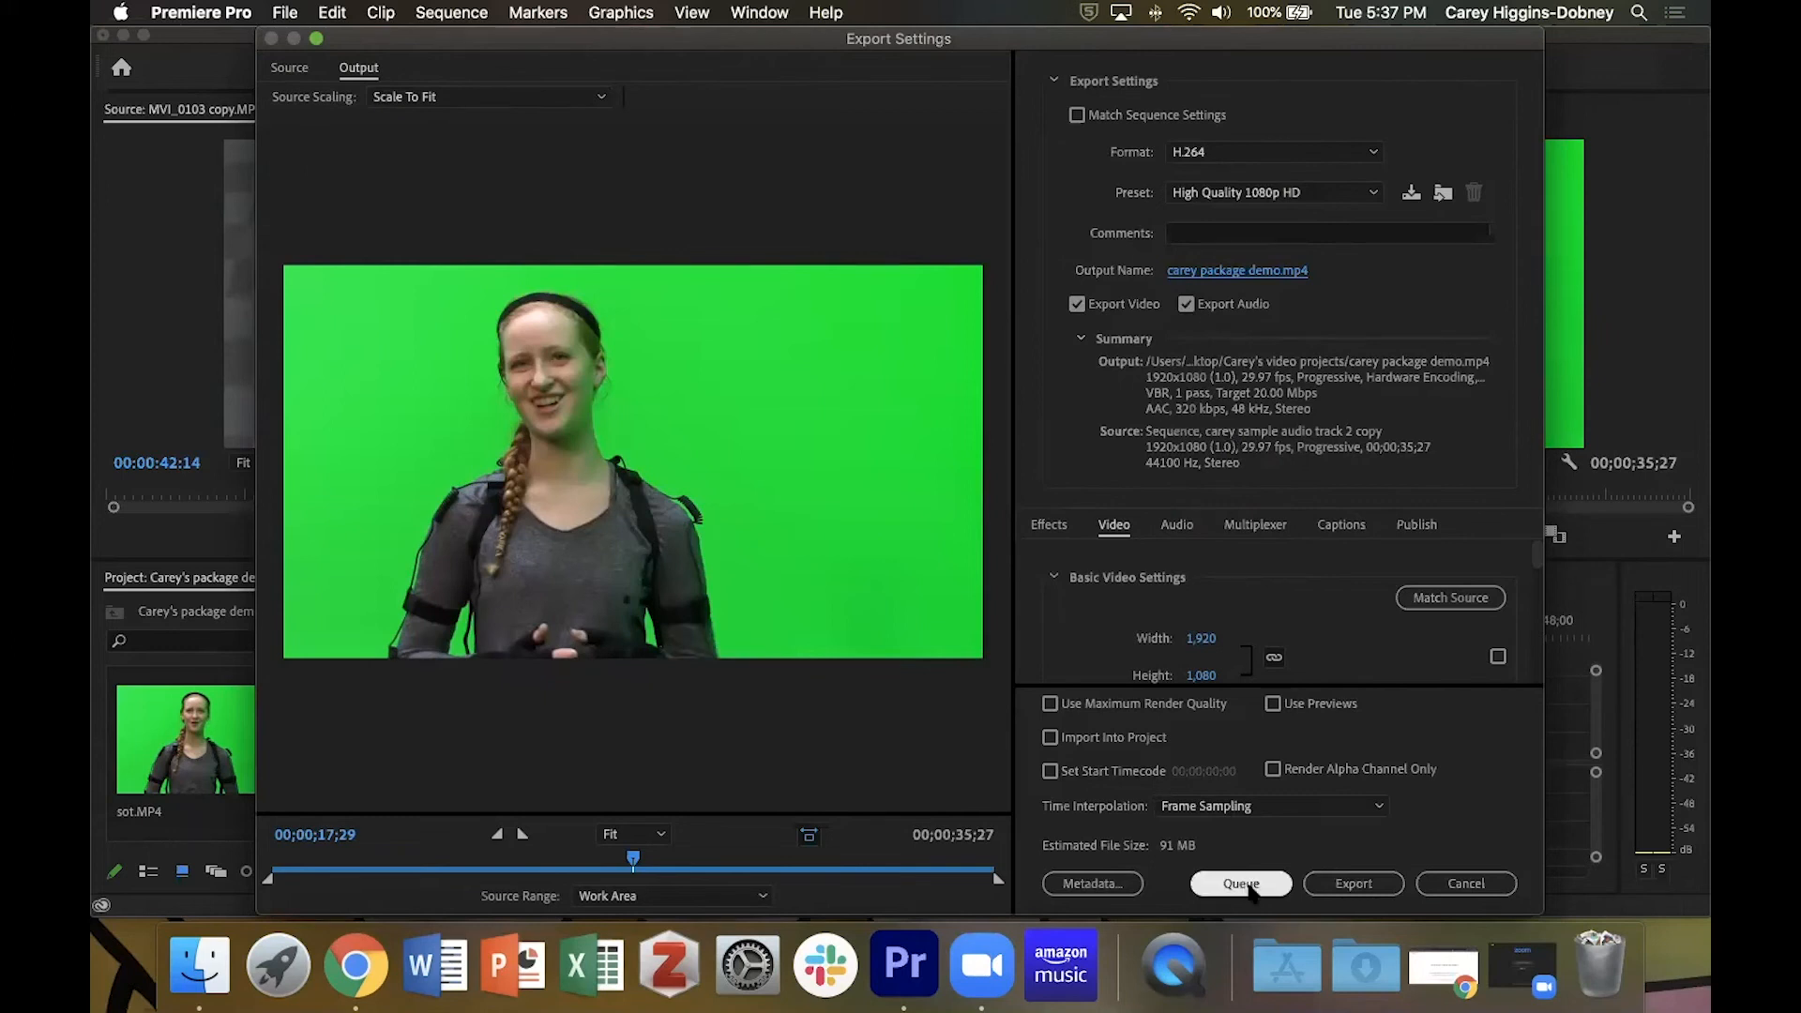
click(1356, 884)
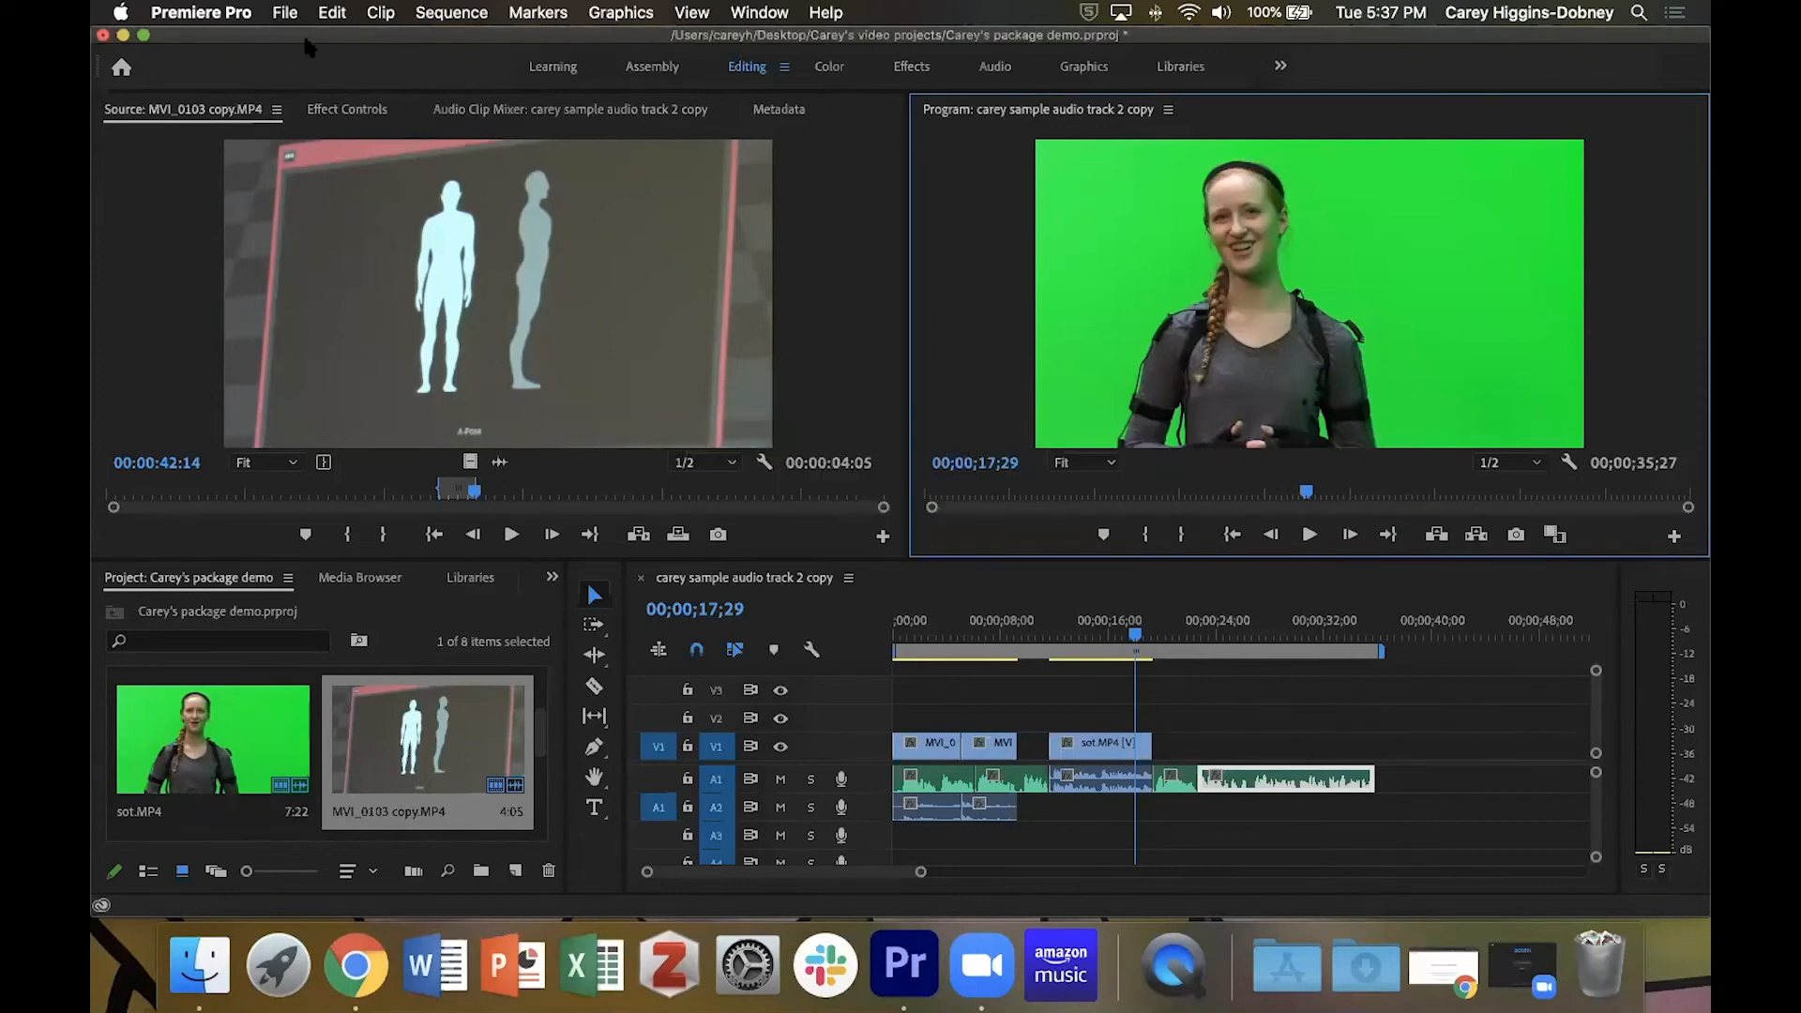
Save the project.
click(285, 13)
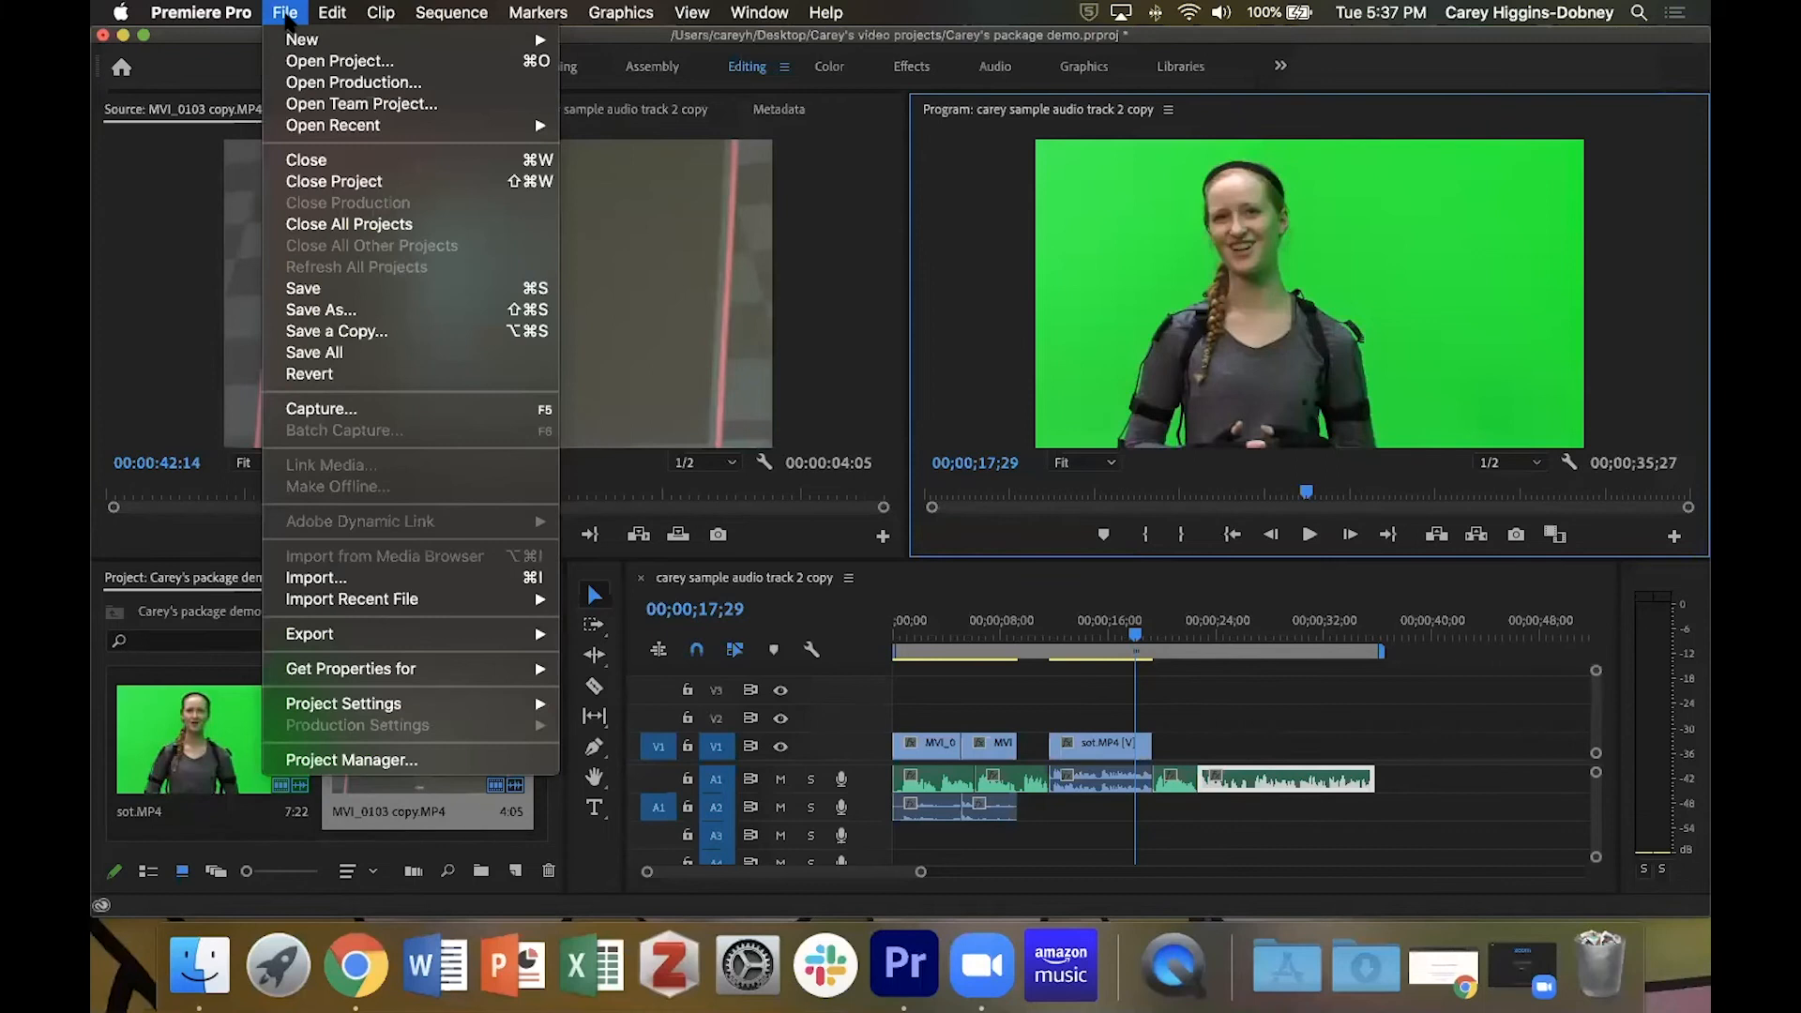
click(316, 297)
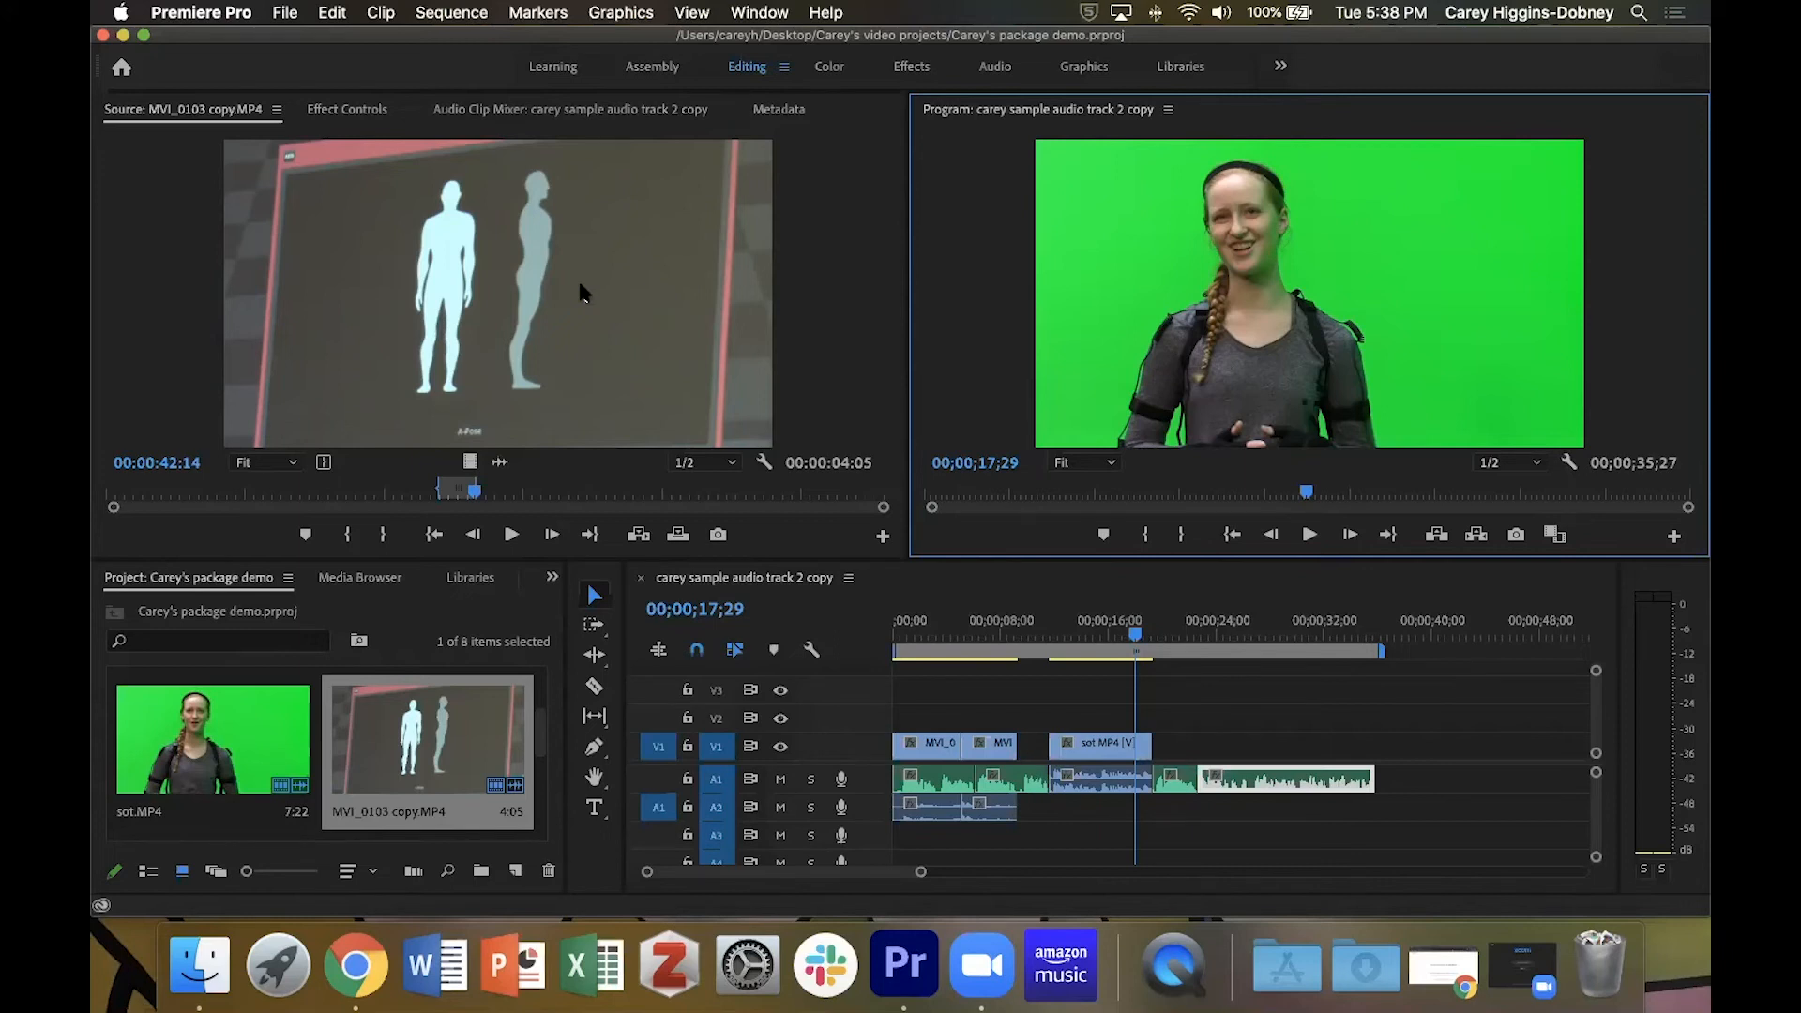
Move the playhead to 00;00;01;05 and enlarge track A1 to show the first narration clip's waveform and volume line.
drag(1133, 642, 908, 644)
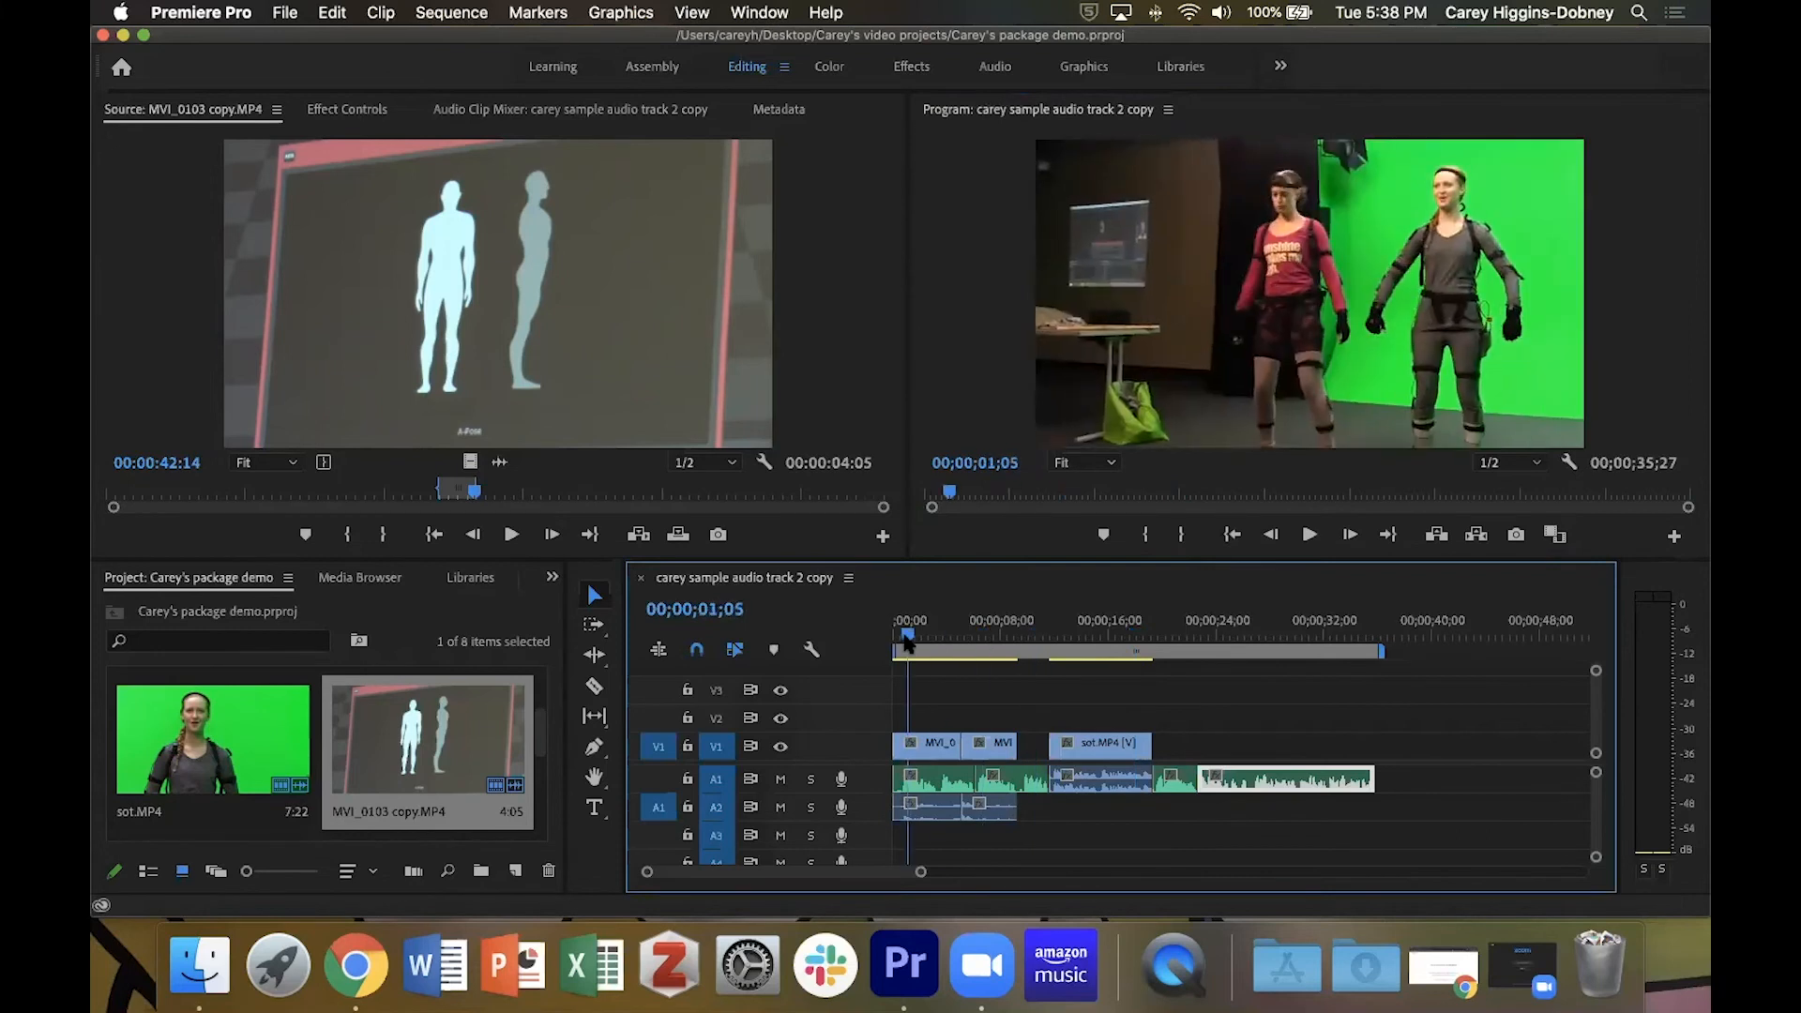
key(equal)
key(equal)
key(equal)
key(equal)
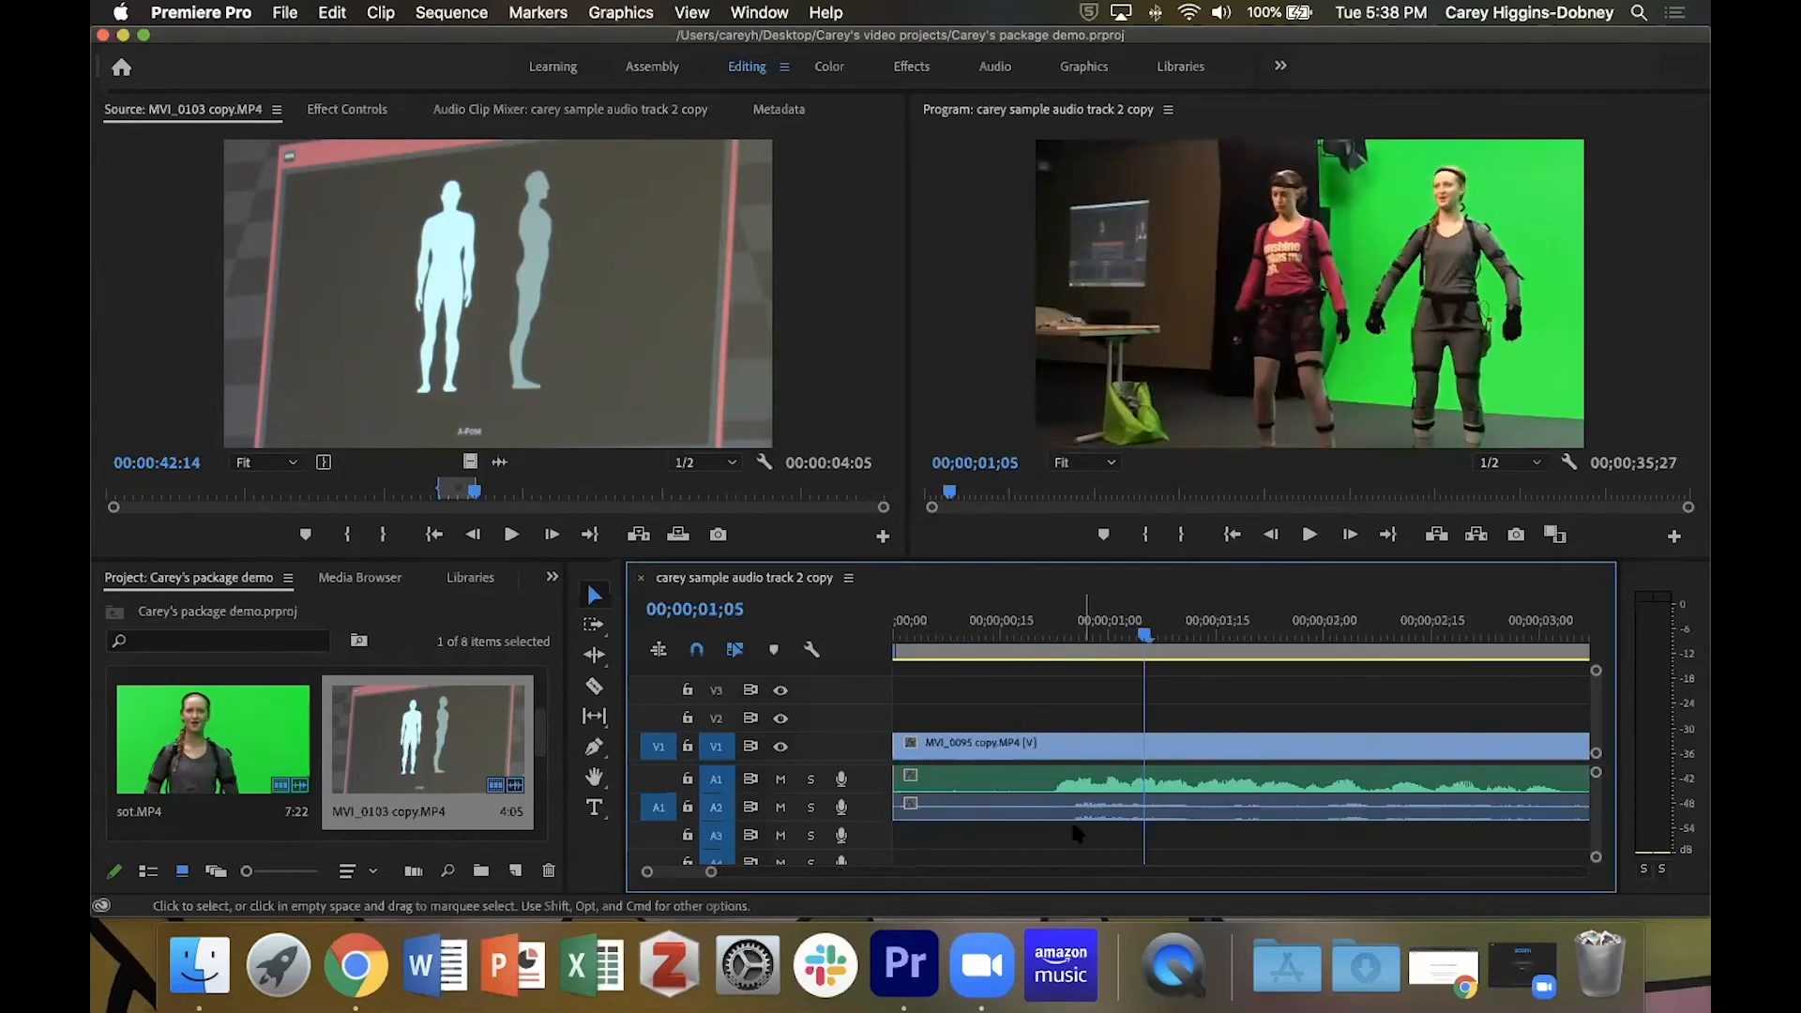
drag(723, 793, 729, 839)
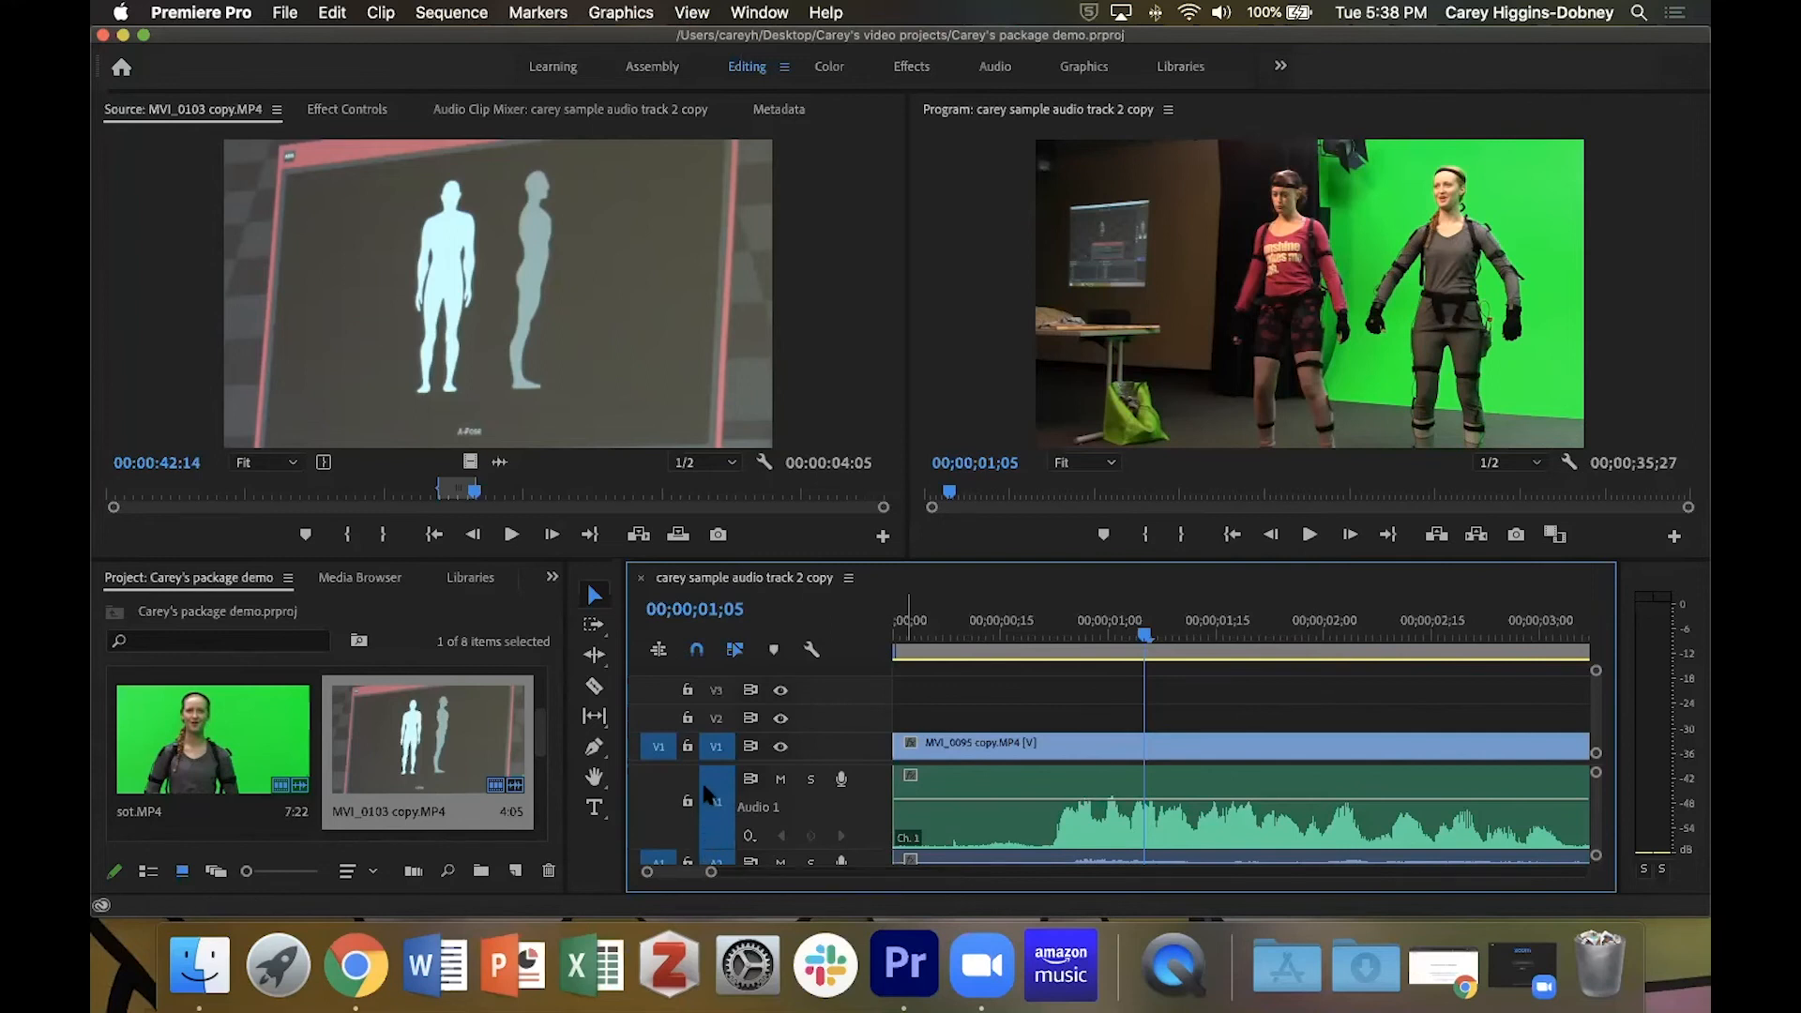
drag(737, 846, 947, 844)
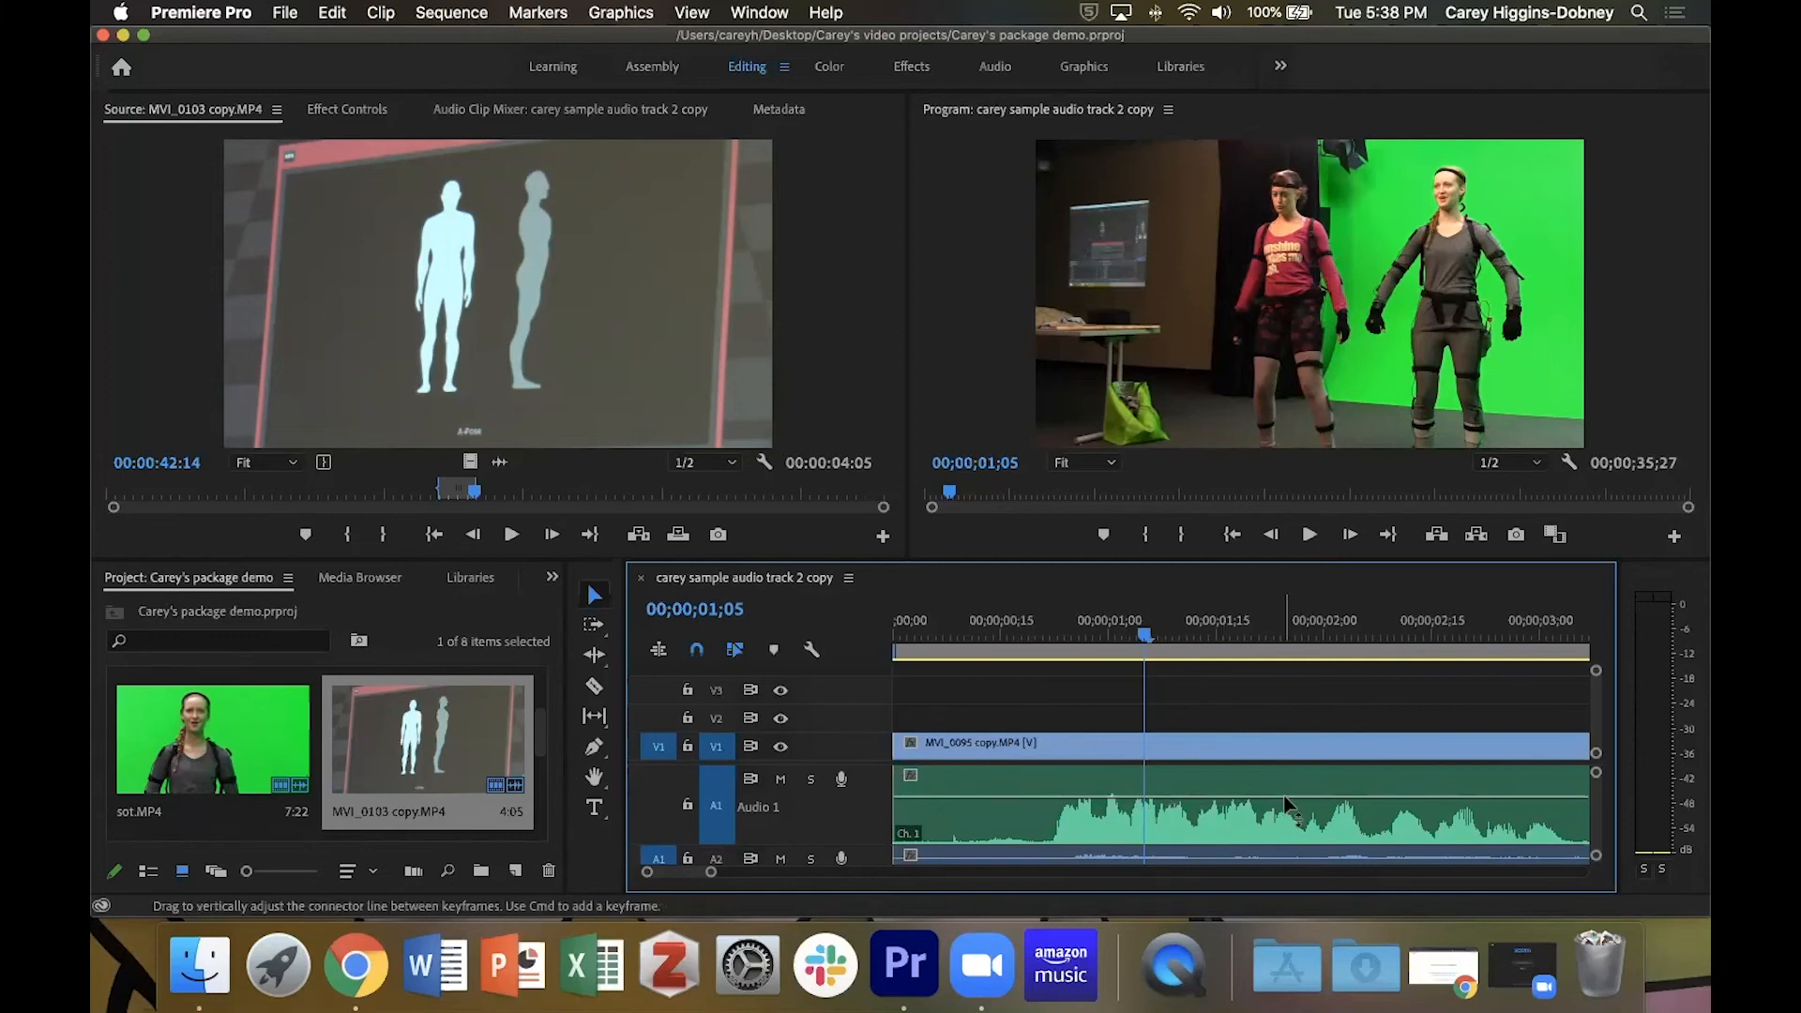
Lower the volume line of the first narration clip on A1 slightly and open the clip's Audio Gain settings.
mouse_move(1245, 798)
mouse_down()
mouse_move(1244, 769)
mouse_move(1245, 825)
mouse_move(1247, 805)
mouse_up()
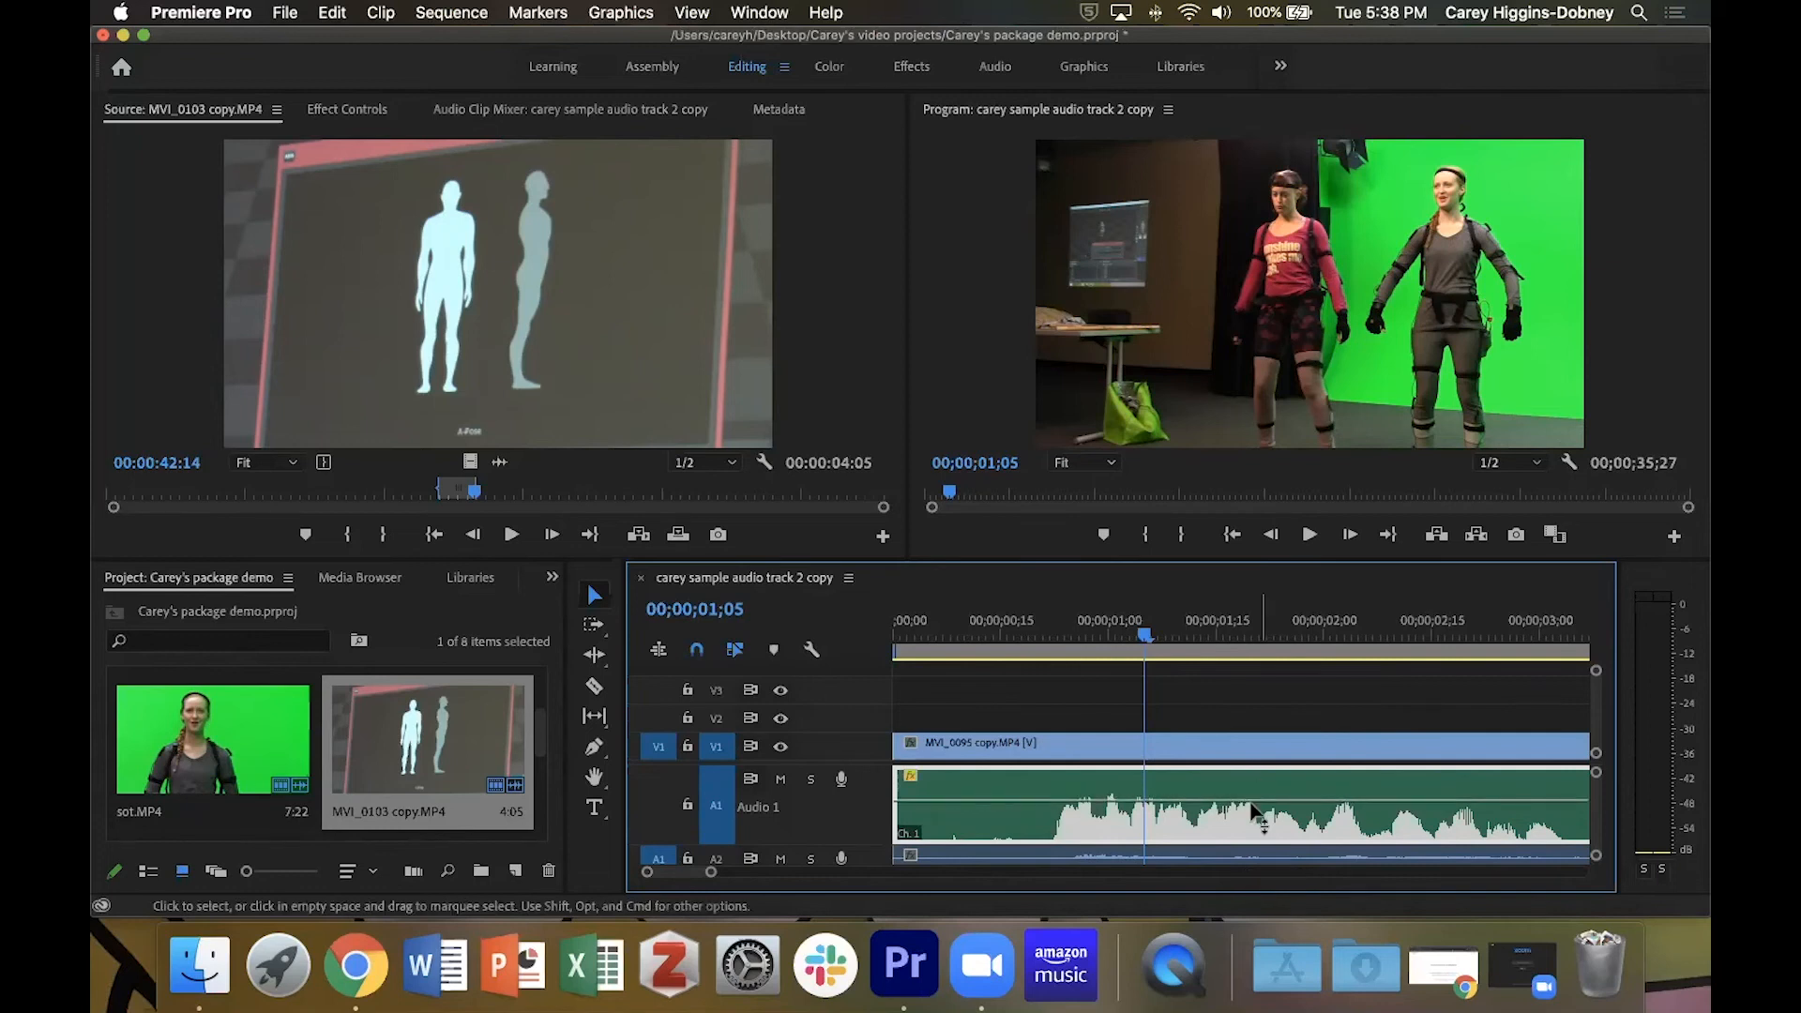
right_click(1250, 809)
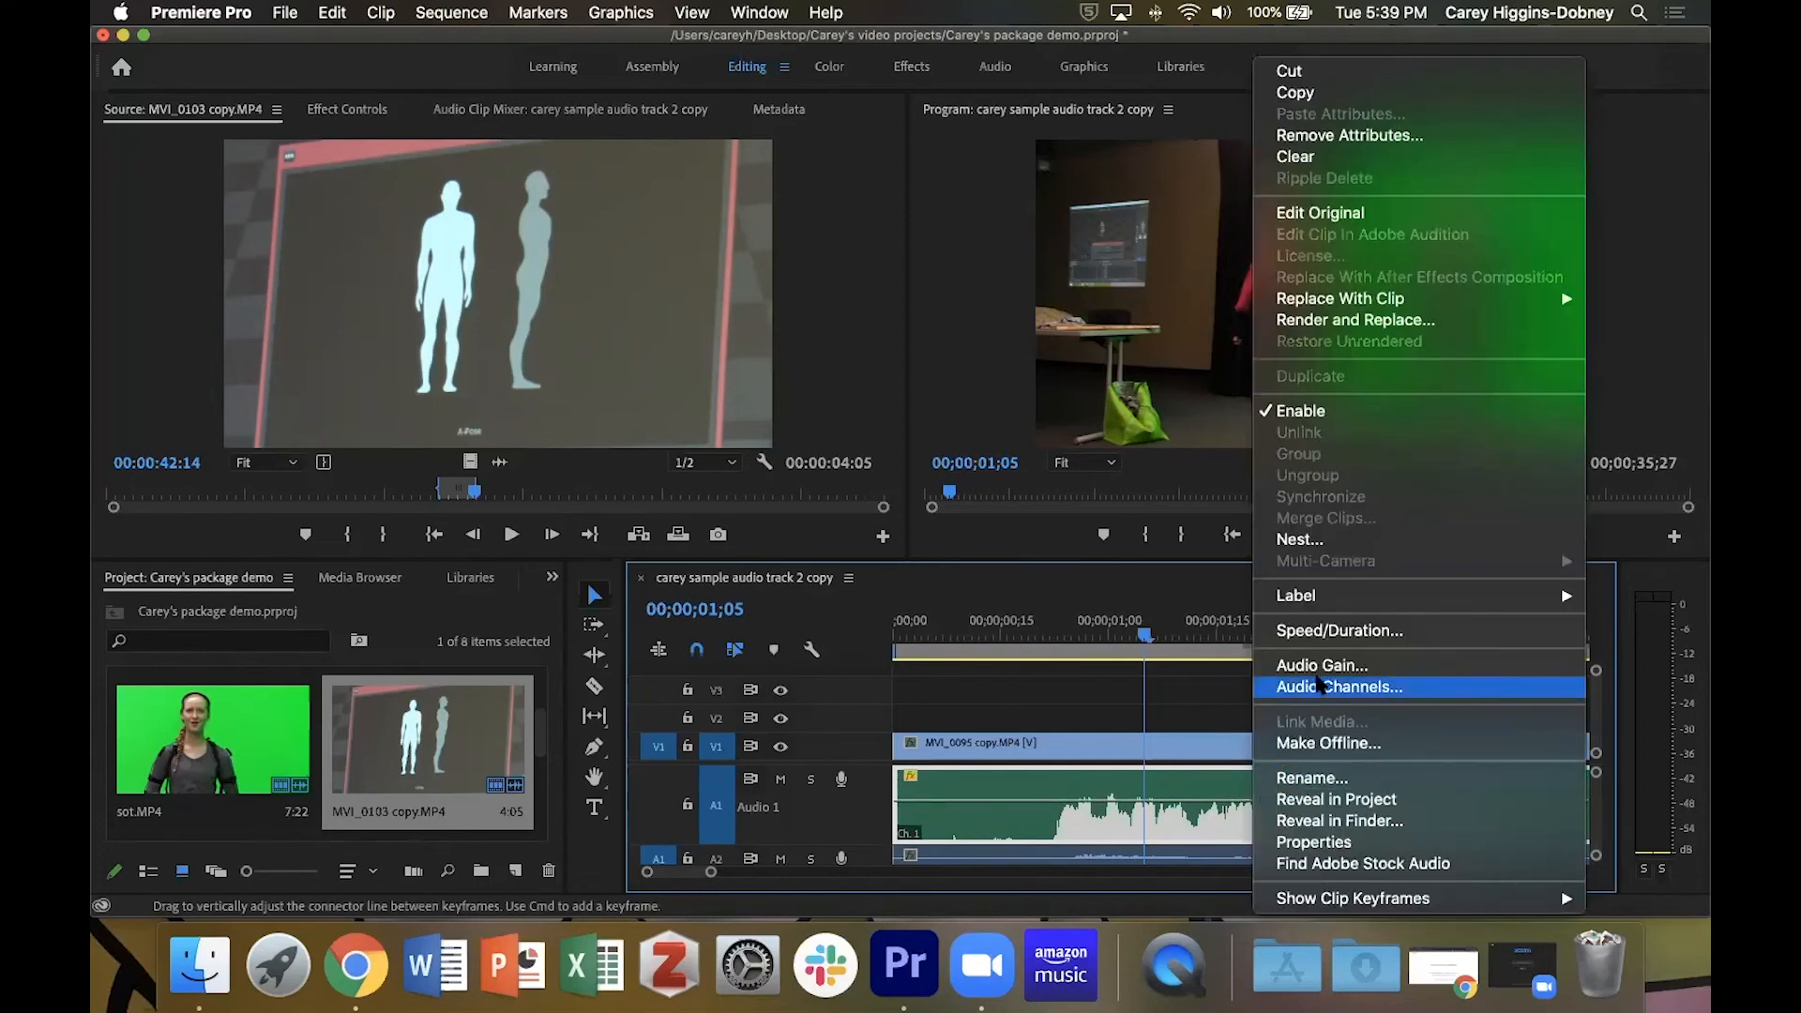
click(1324, 665)
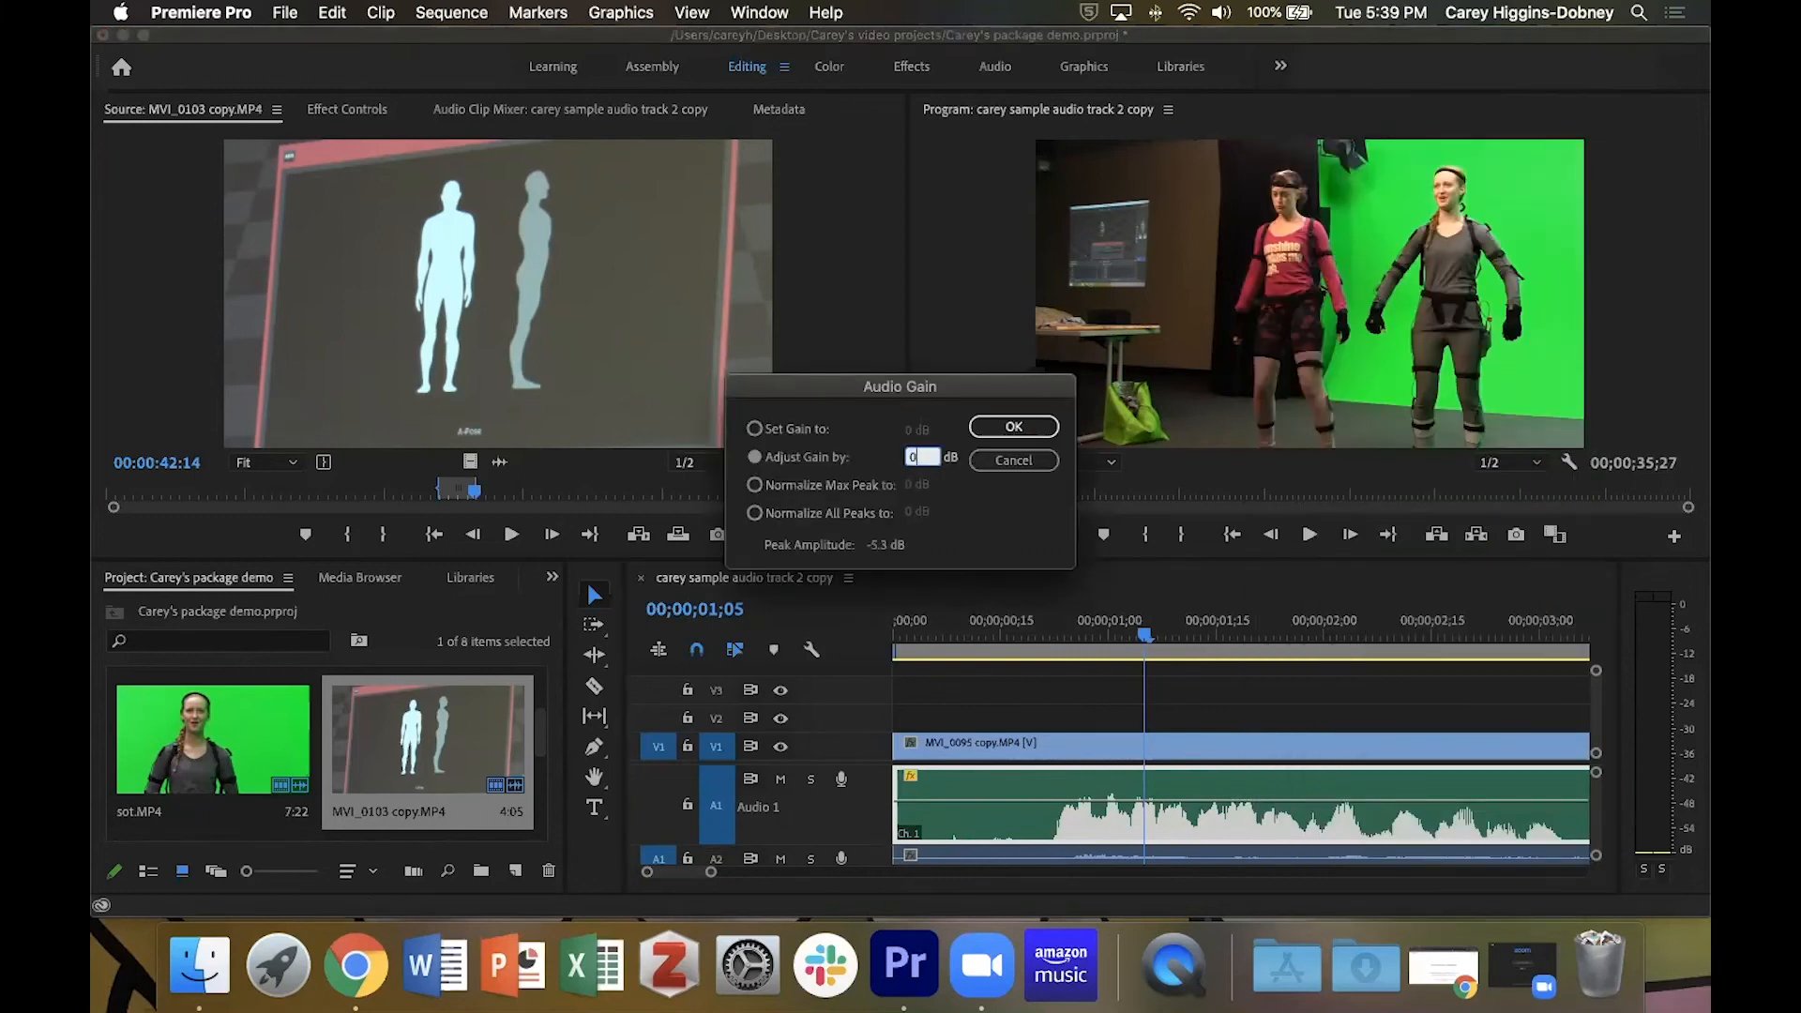
key(Return)
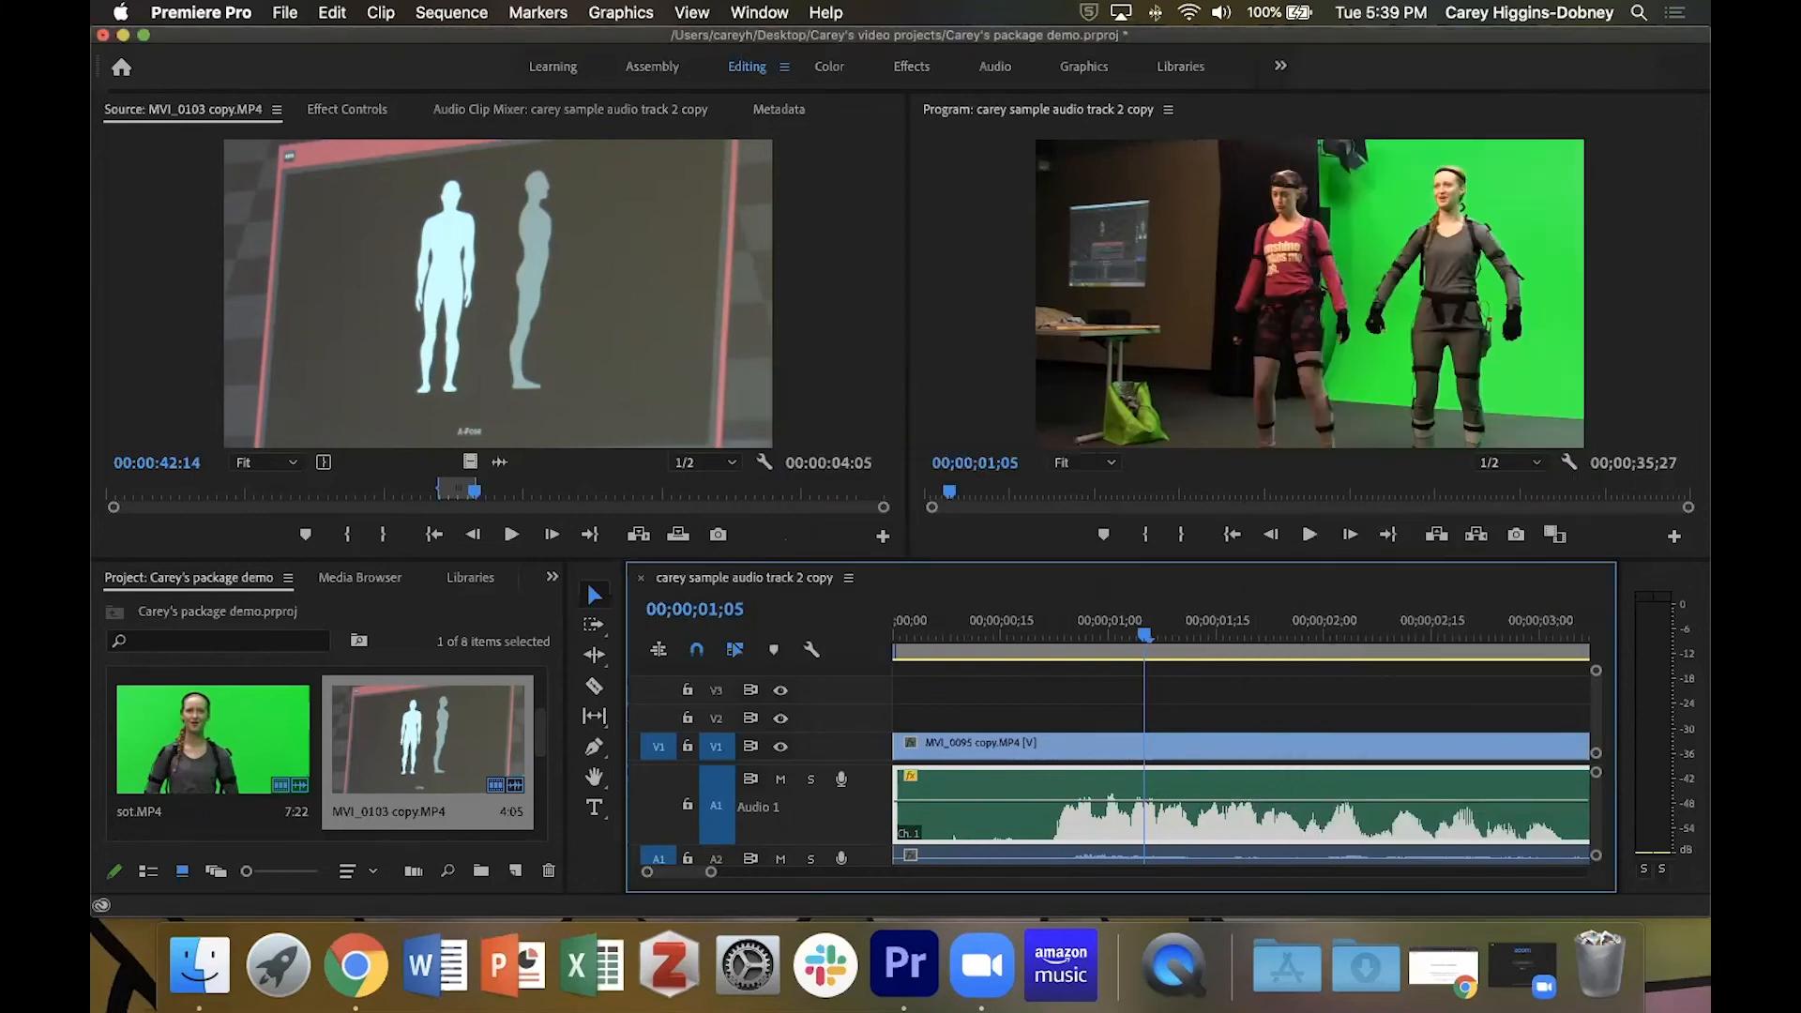
right_click(1222, 798)
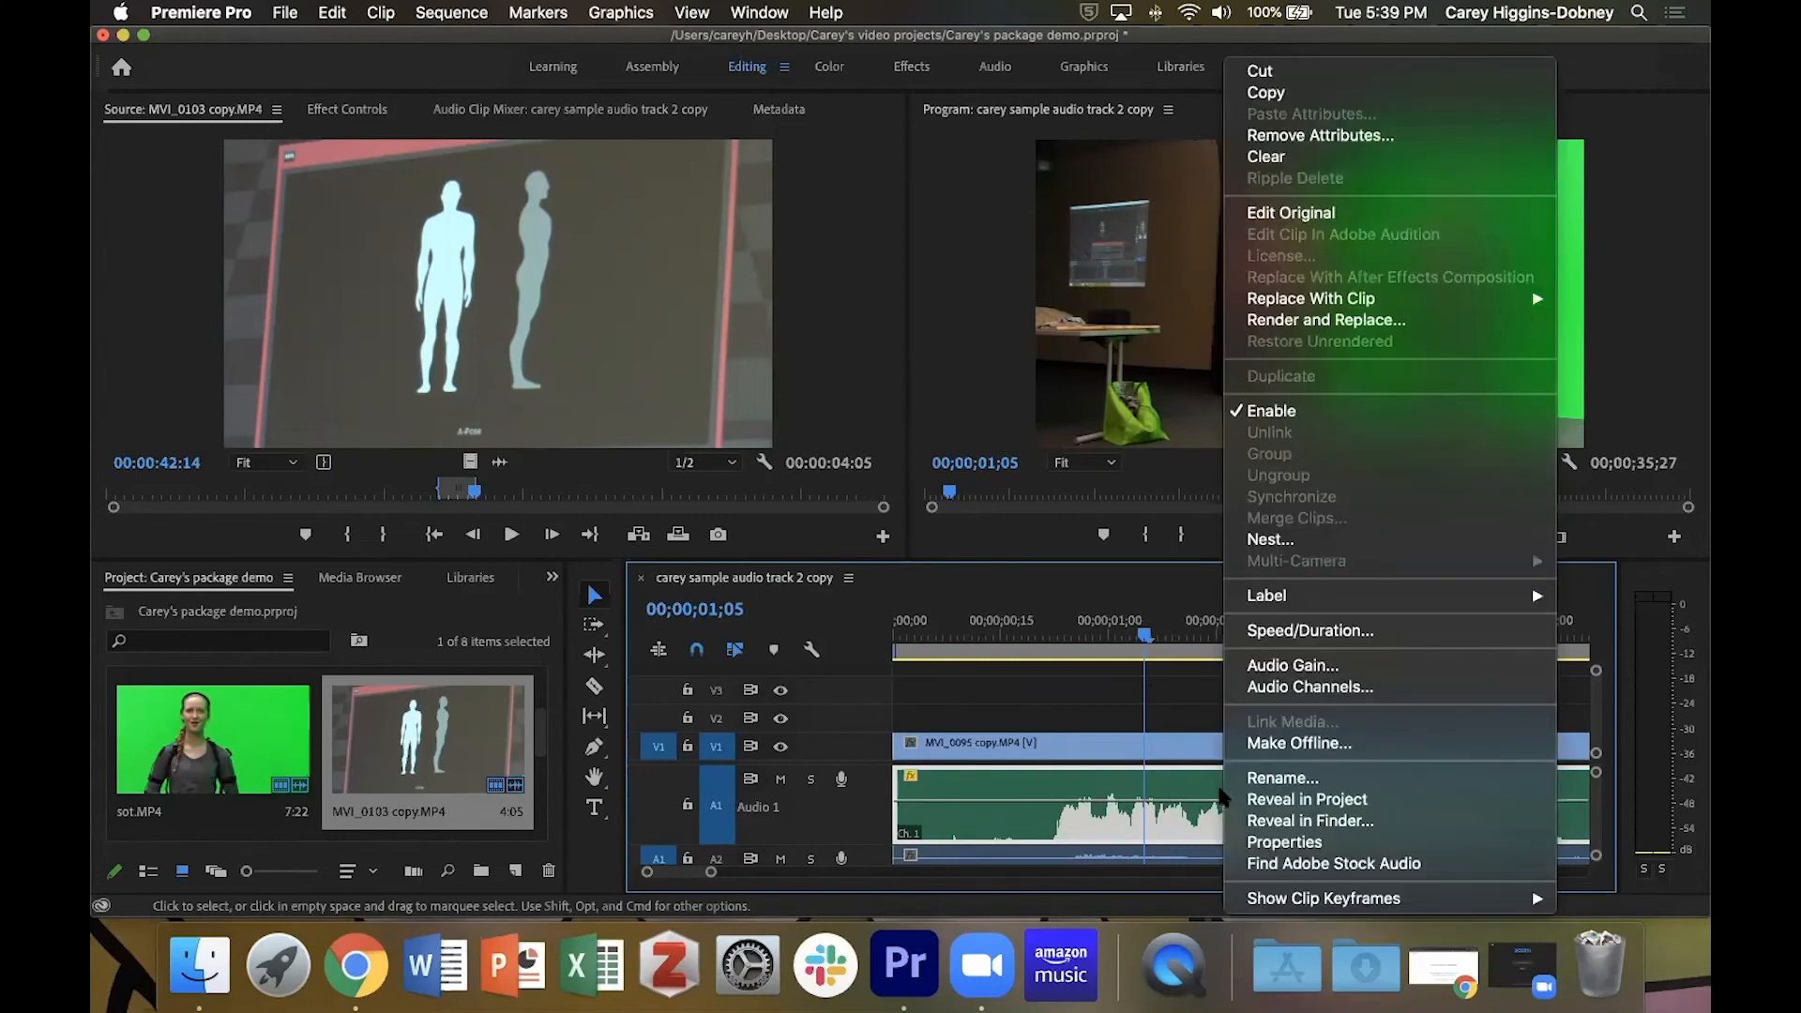
click(1295, 666)
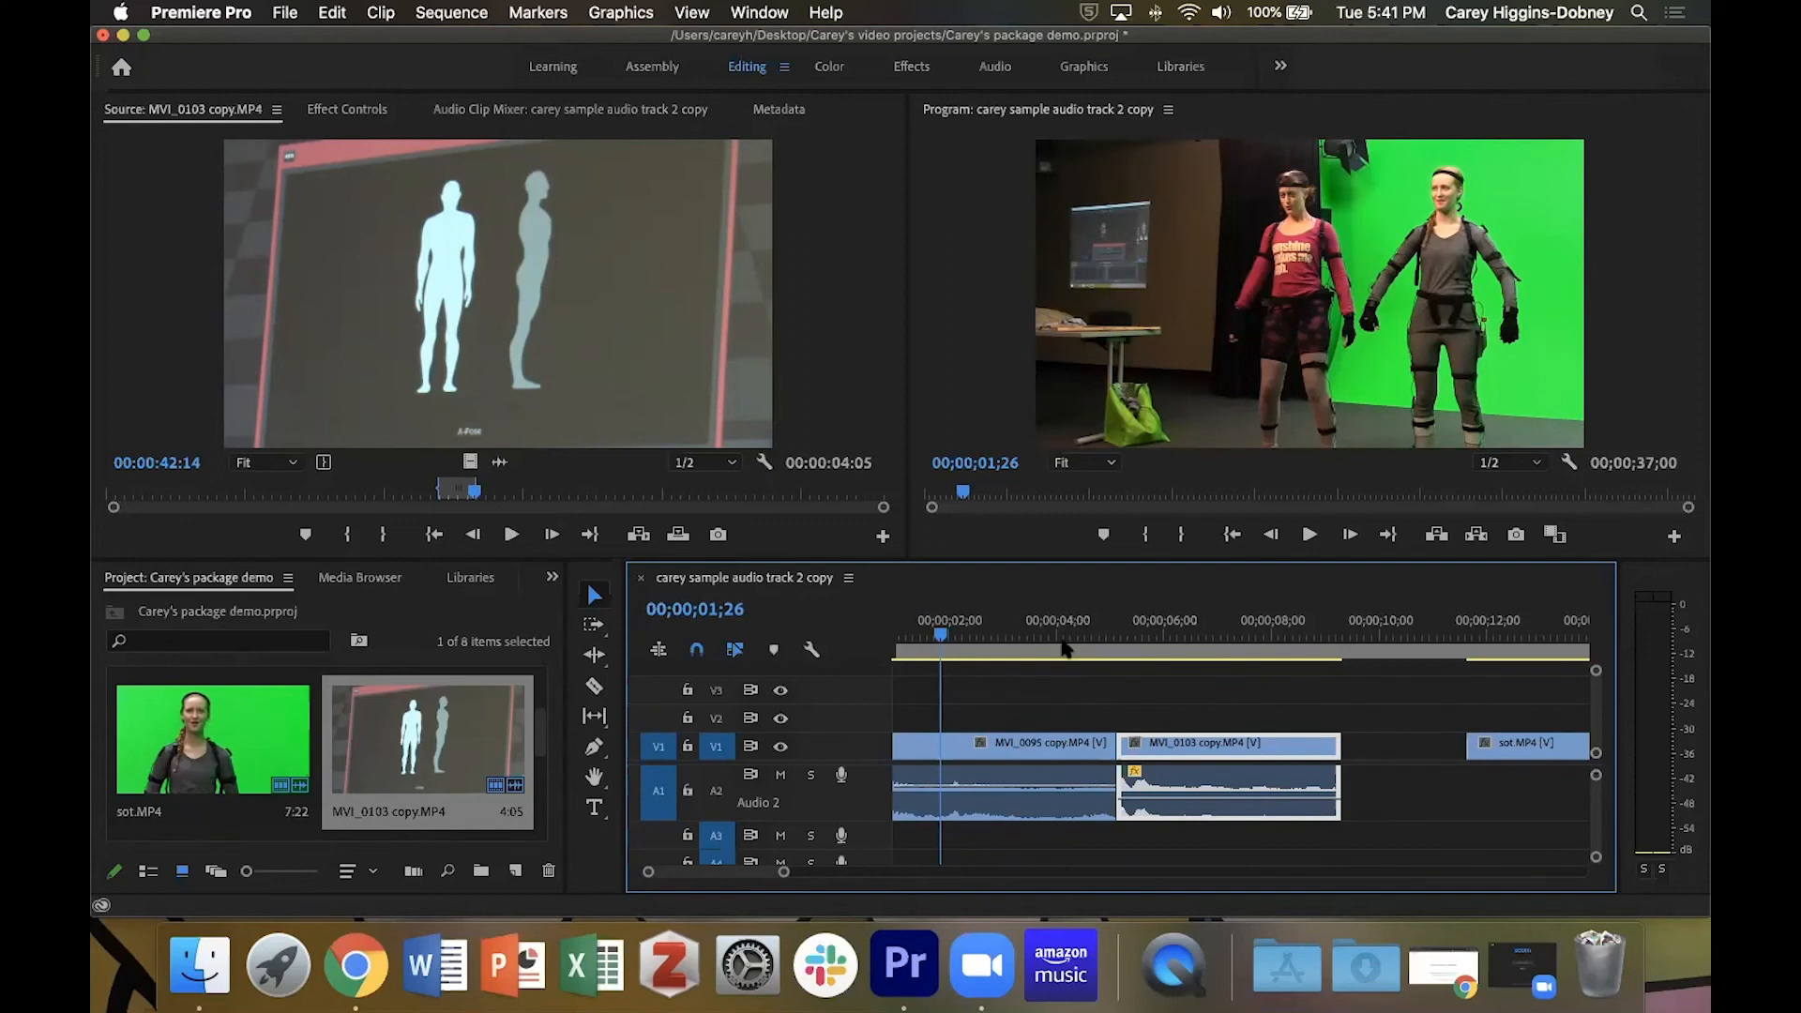
Load MVI_0077 copy.MP4 into the Source monitor and mark its In point at 00:00:10:02 and Out point at 00:00:17:08.
click(1514, 621)
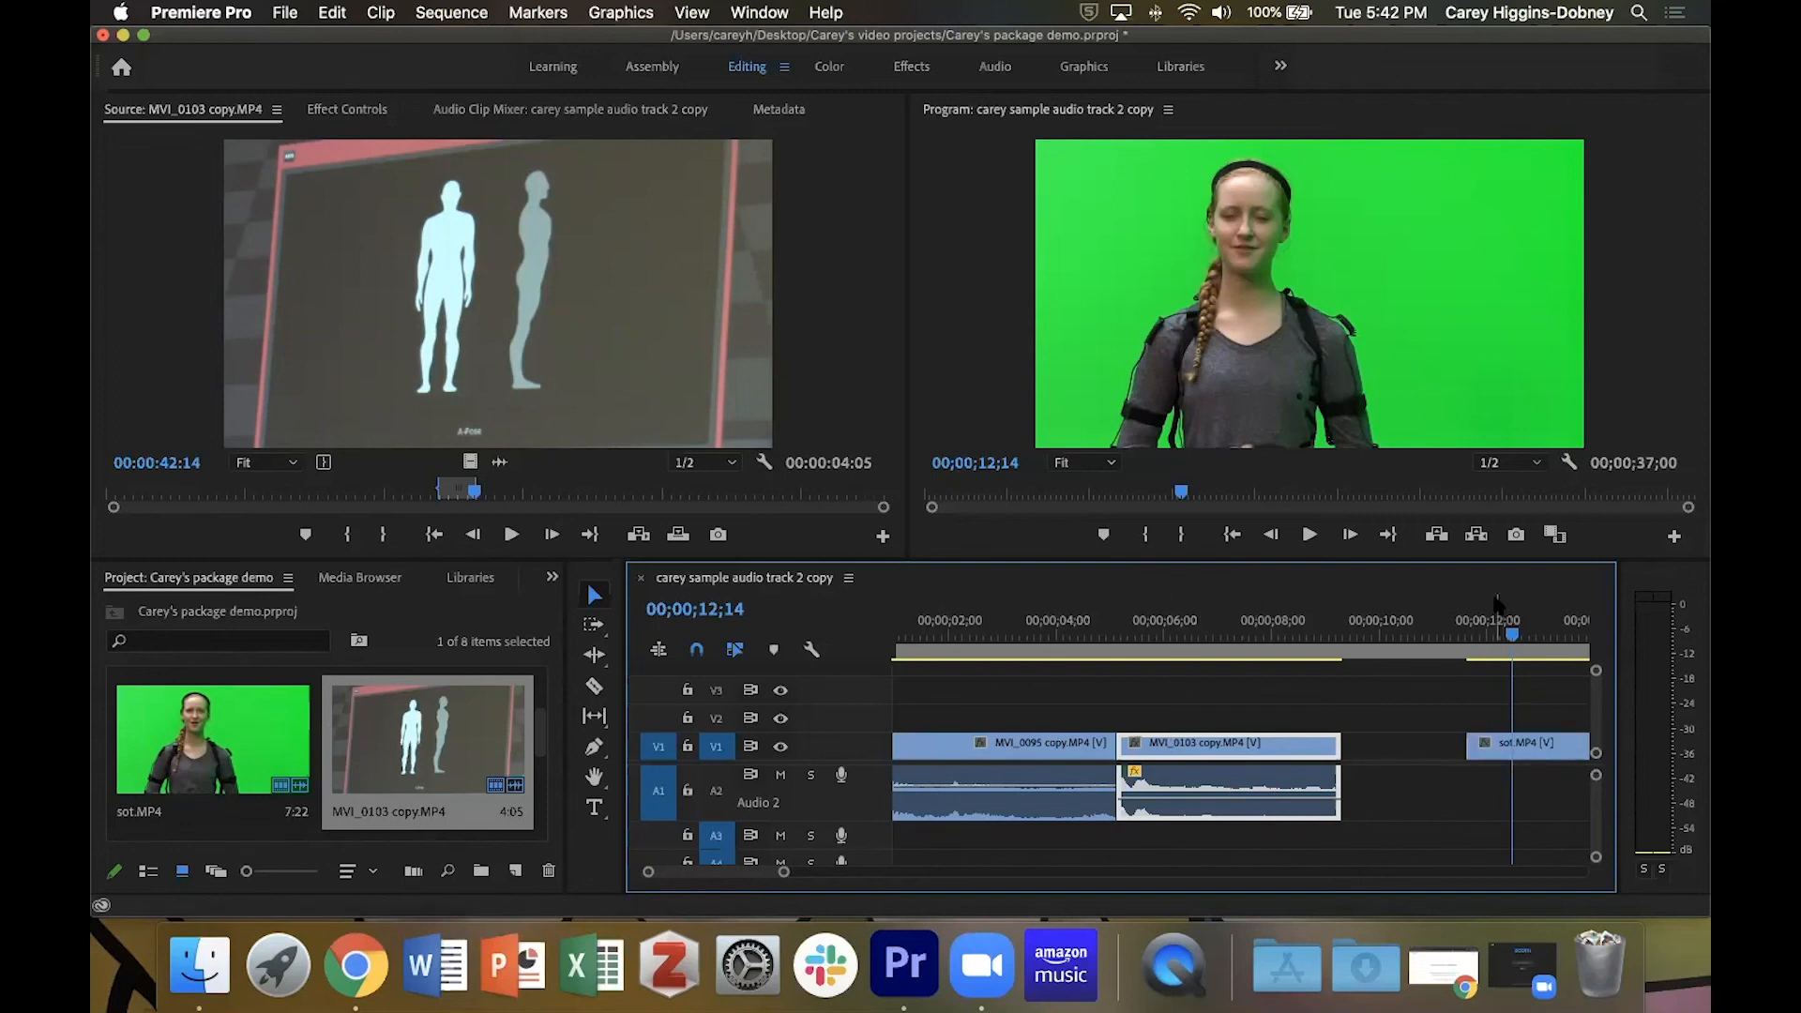
scroll(1520, 718, right, 8)
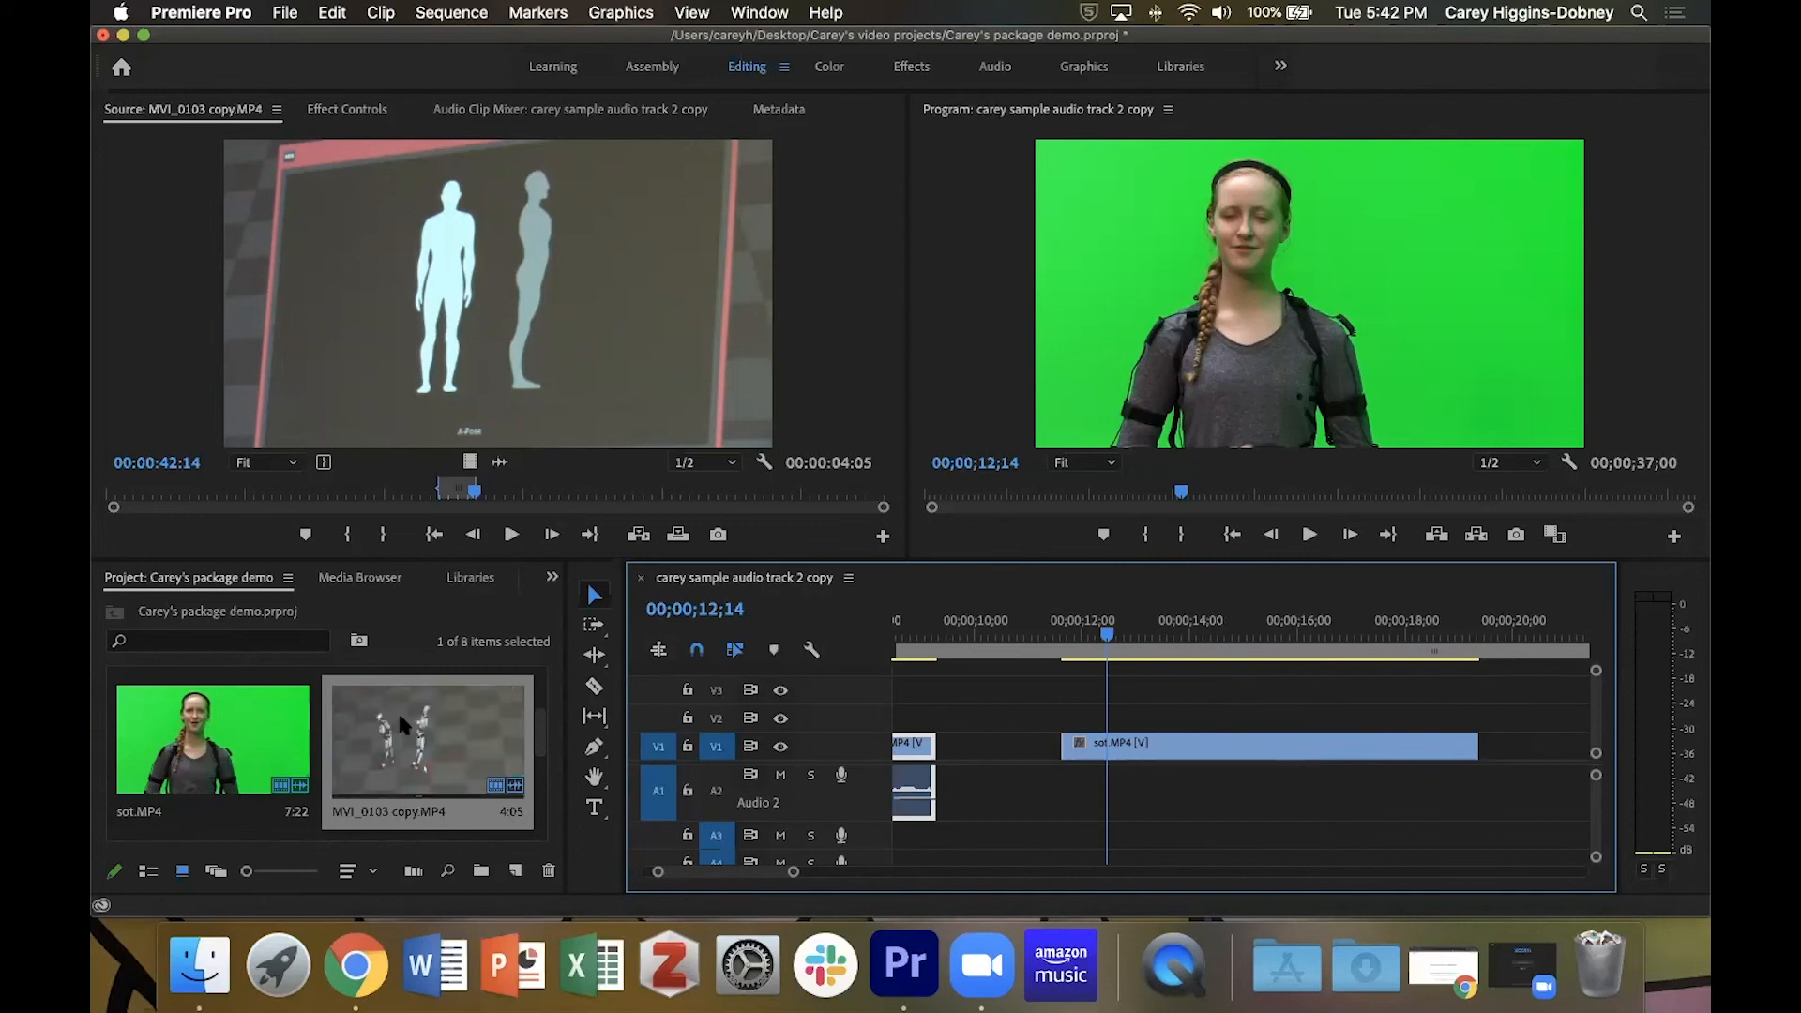
scroll(399, 717, down, 3)
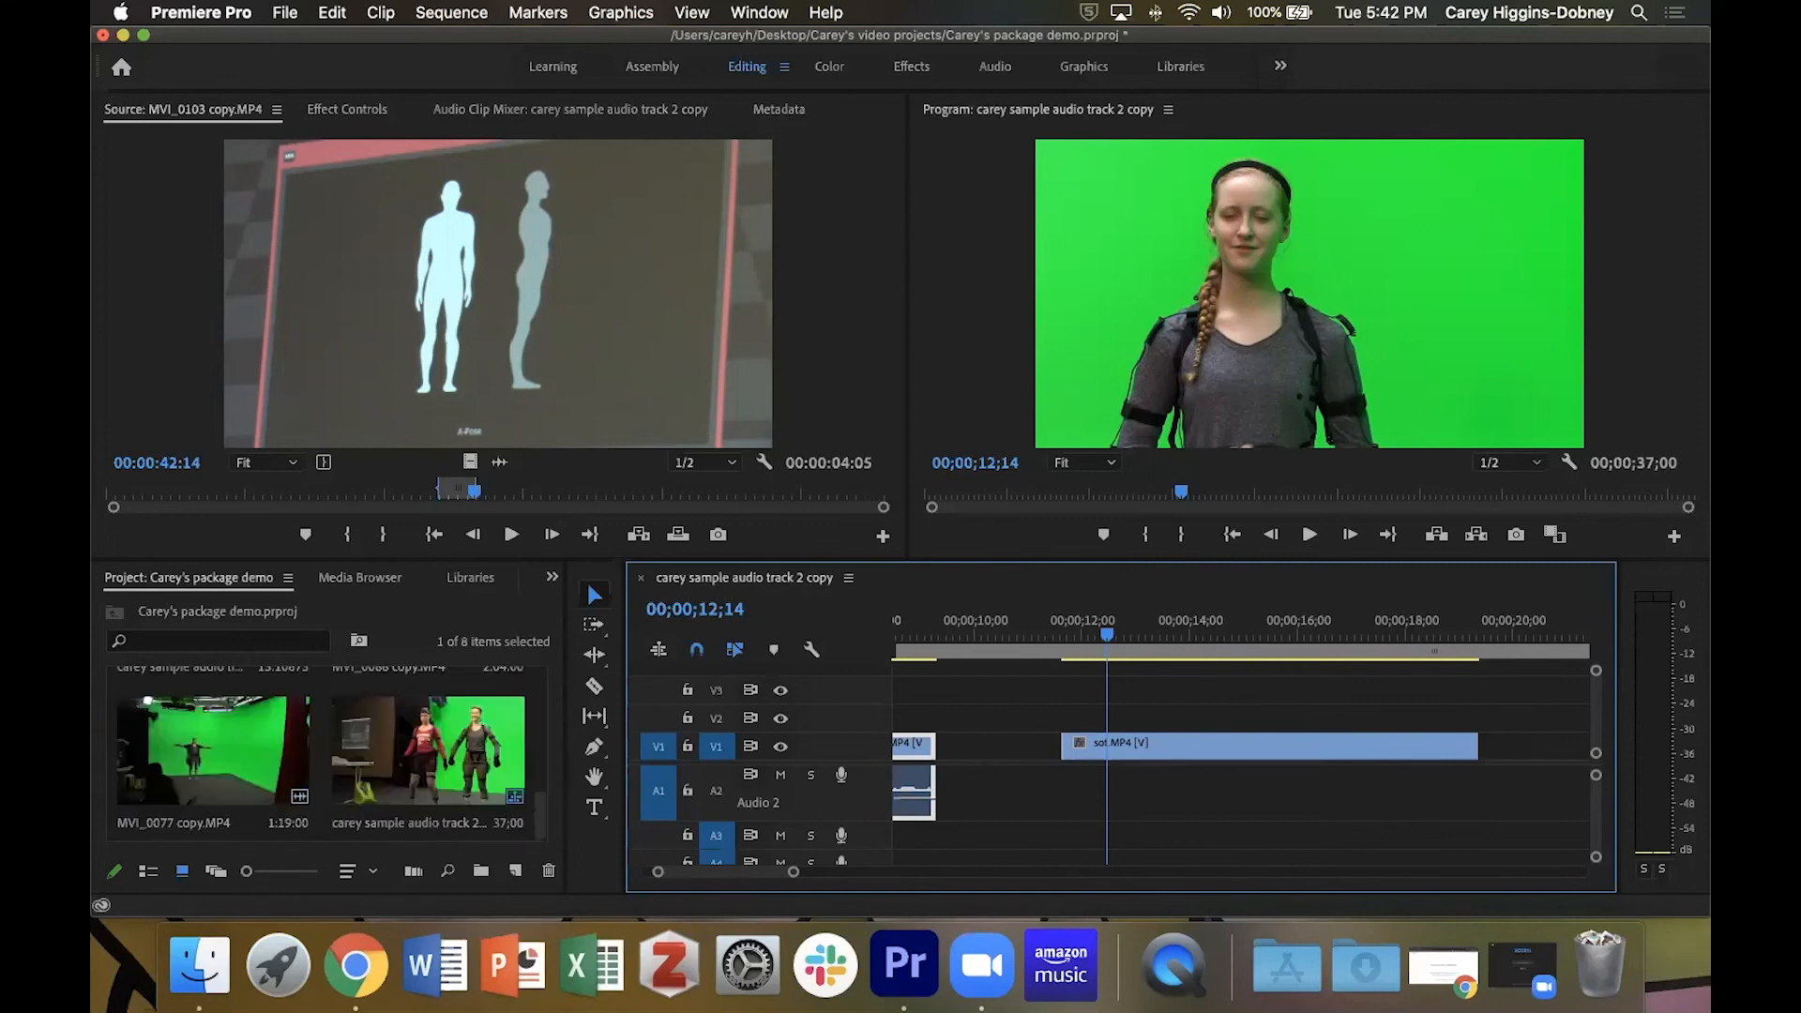
double_click(199, 712)
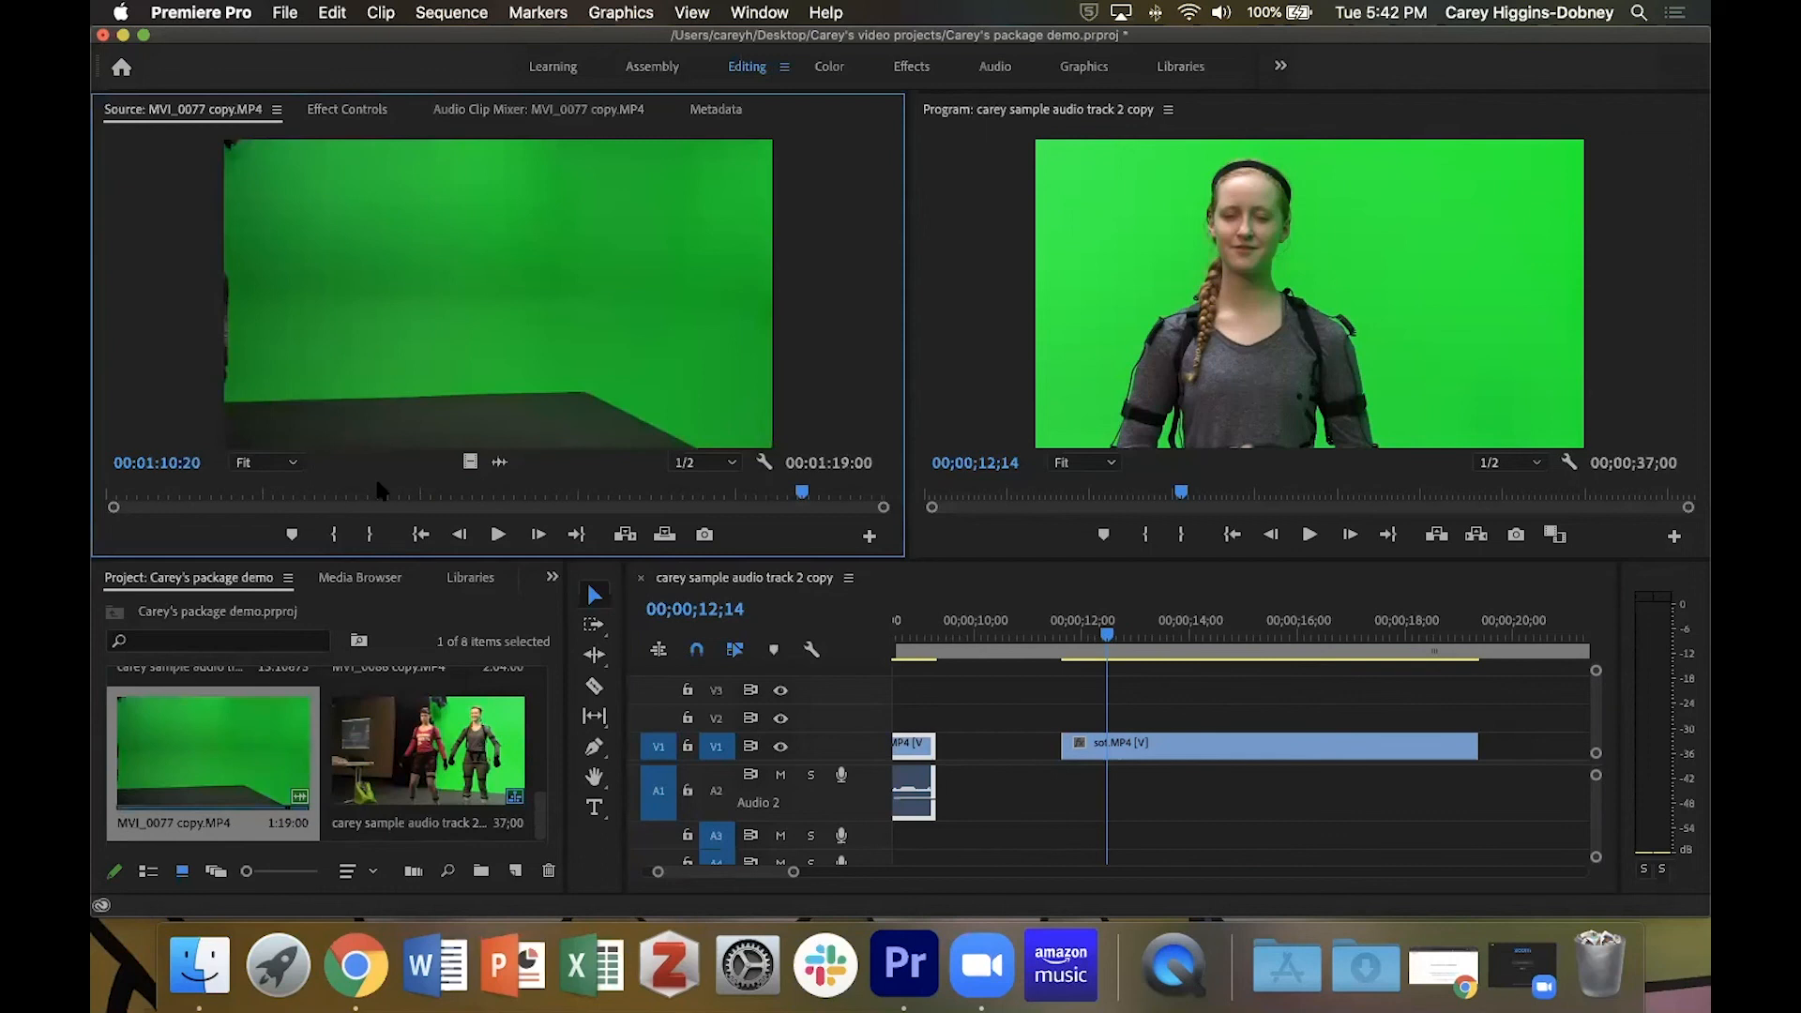
drag(802, 491, 206, 535)
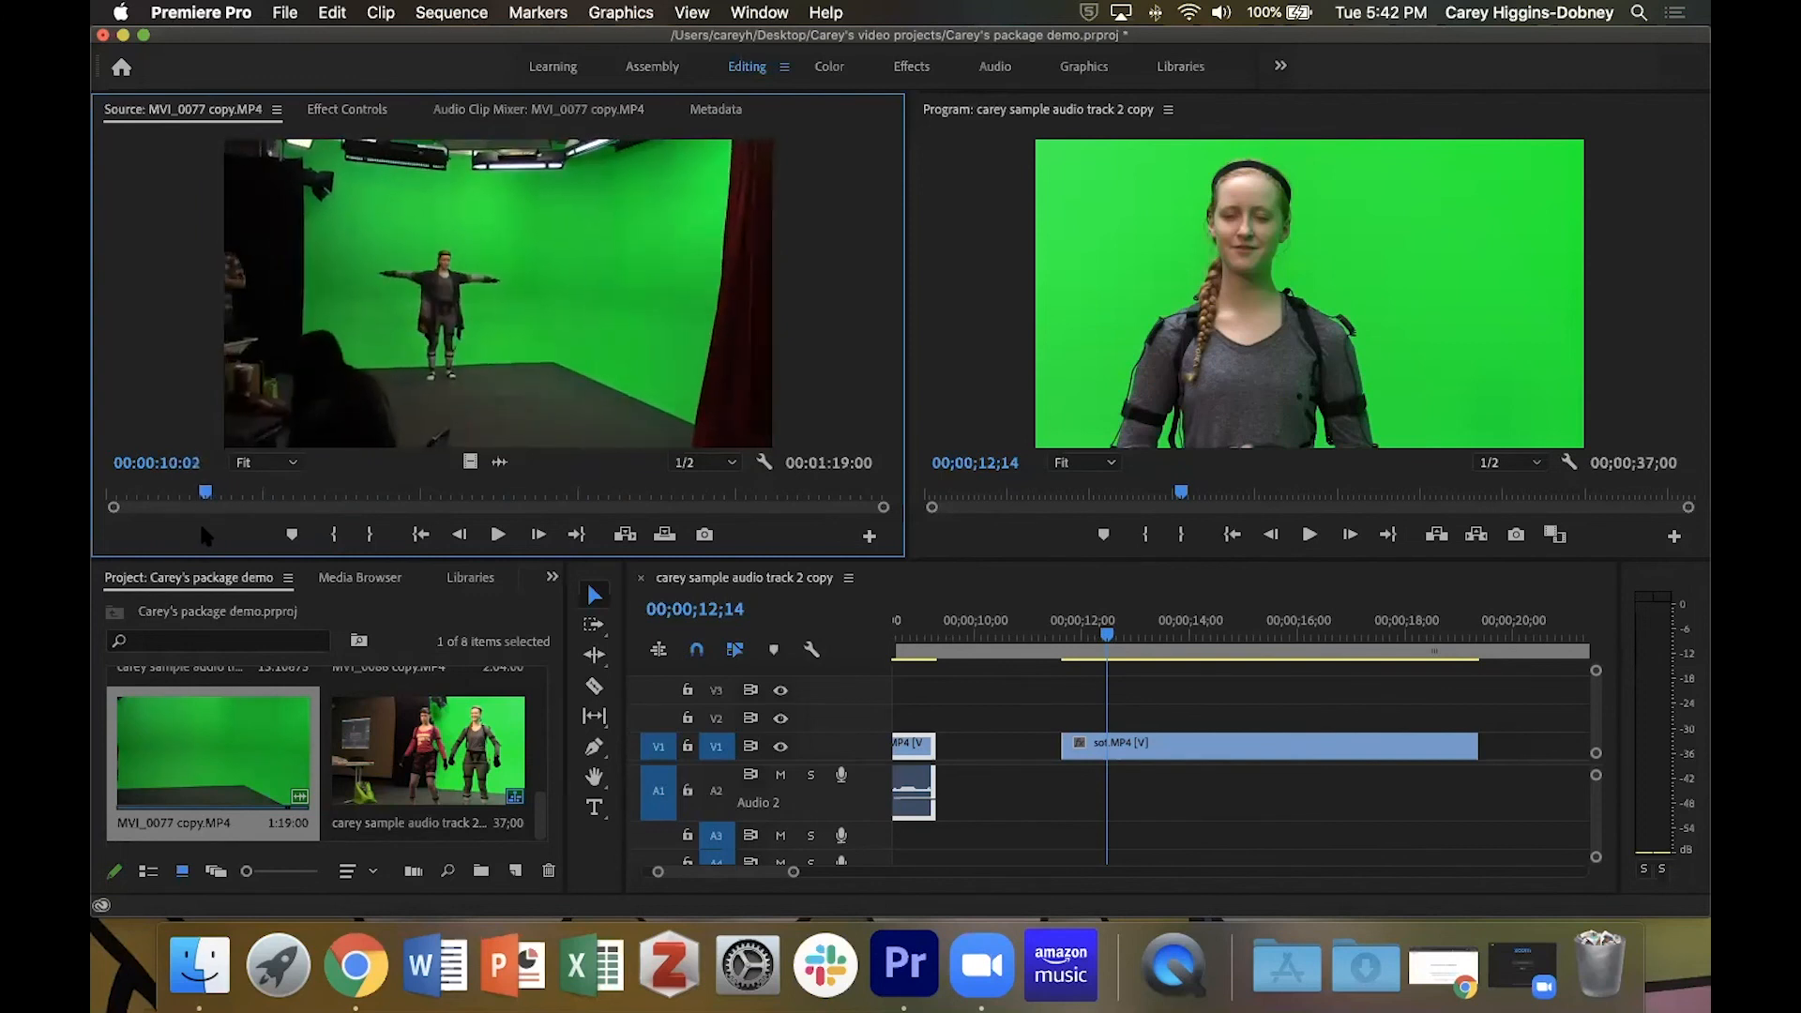
key(i)
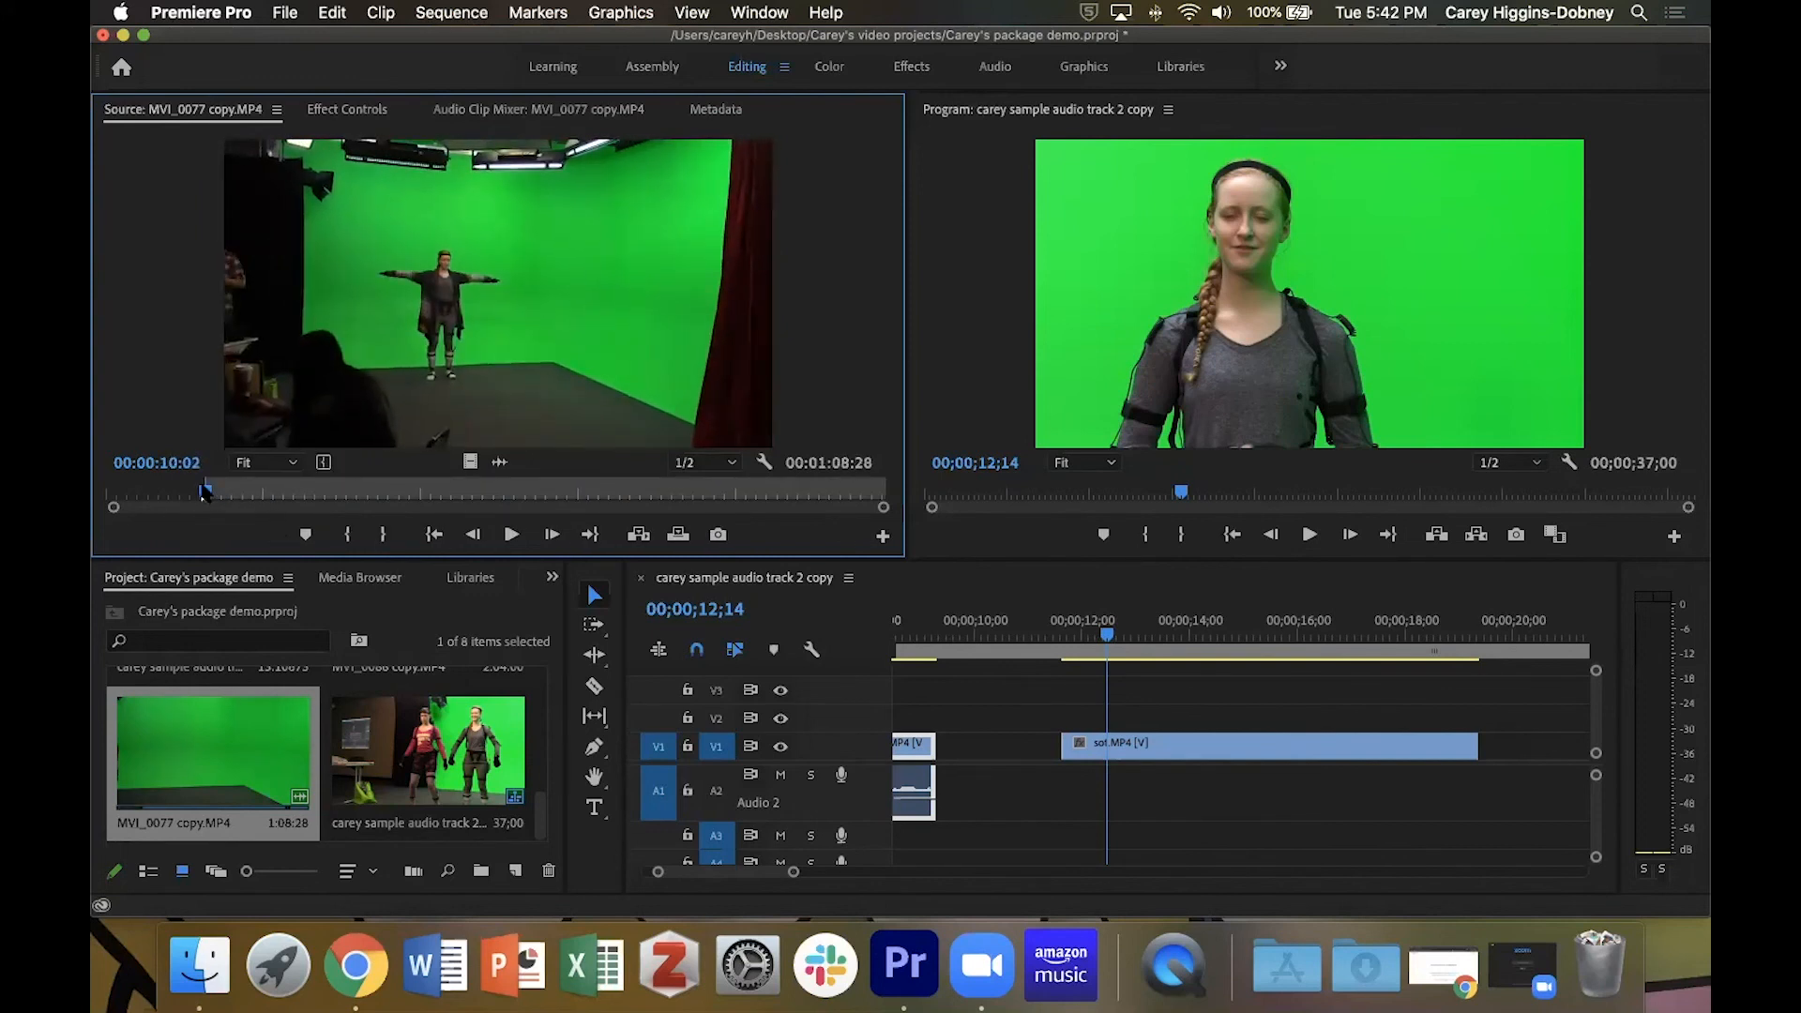
click(251, 495)
drag(254, 504, 278, 505)
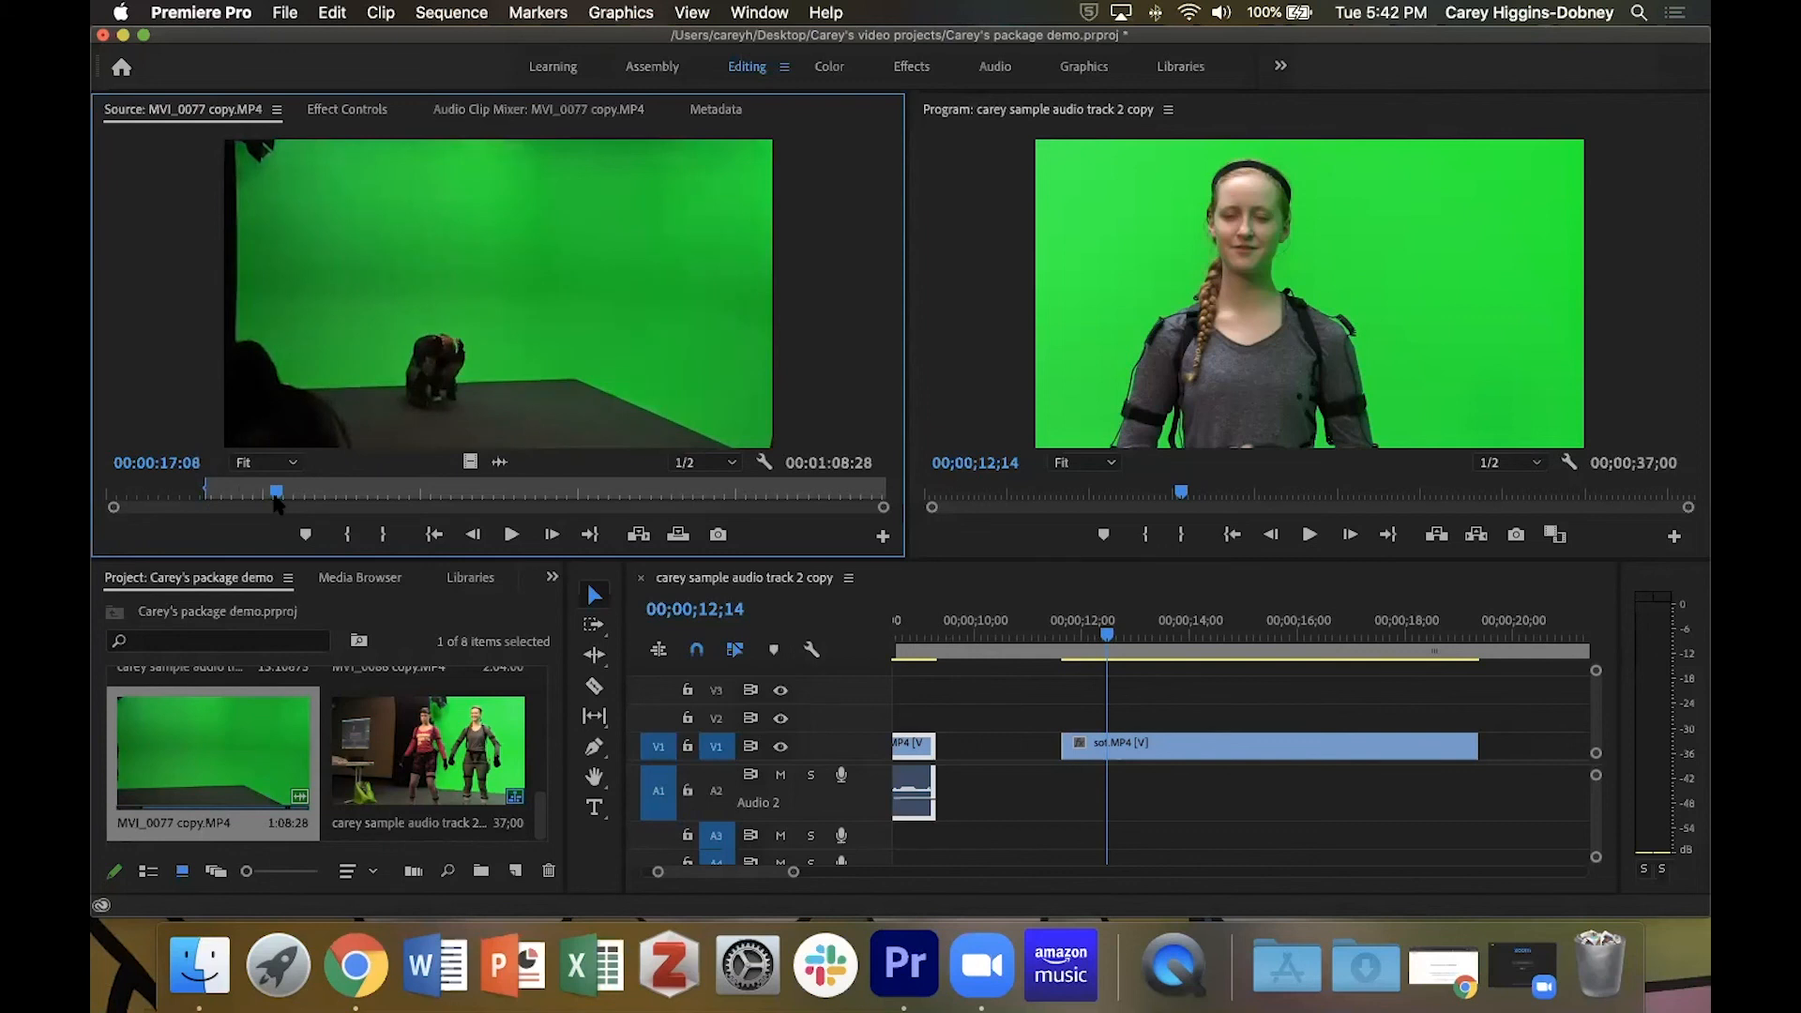
key(o)
Place the marked MVI_0077 copy.MP4 section on V2 over the later part of sot.MP4, and move the playhead to 00;00;11;27.
drag(588, 365, 1262, 714)
drag(1107, 633, 1077, 634)
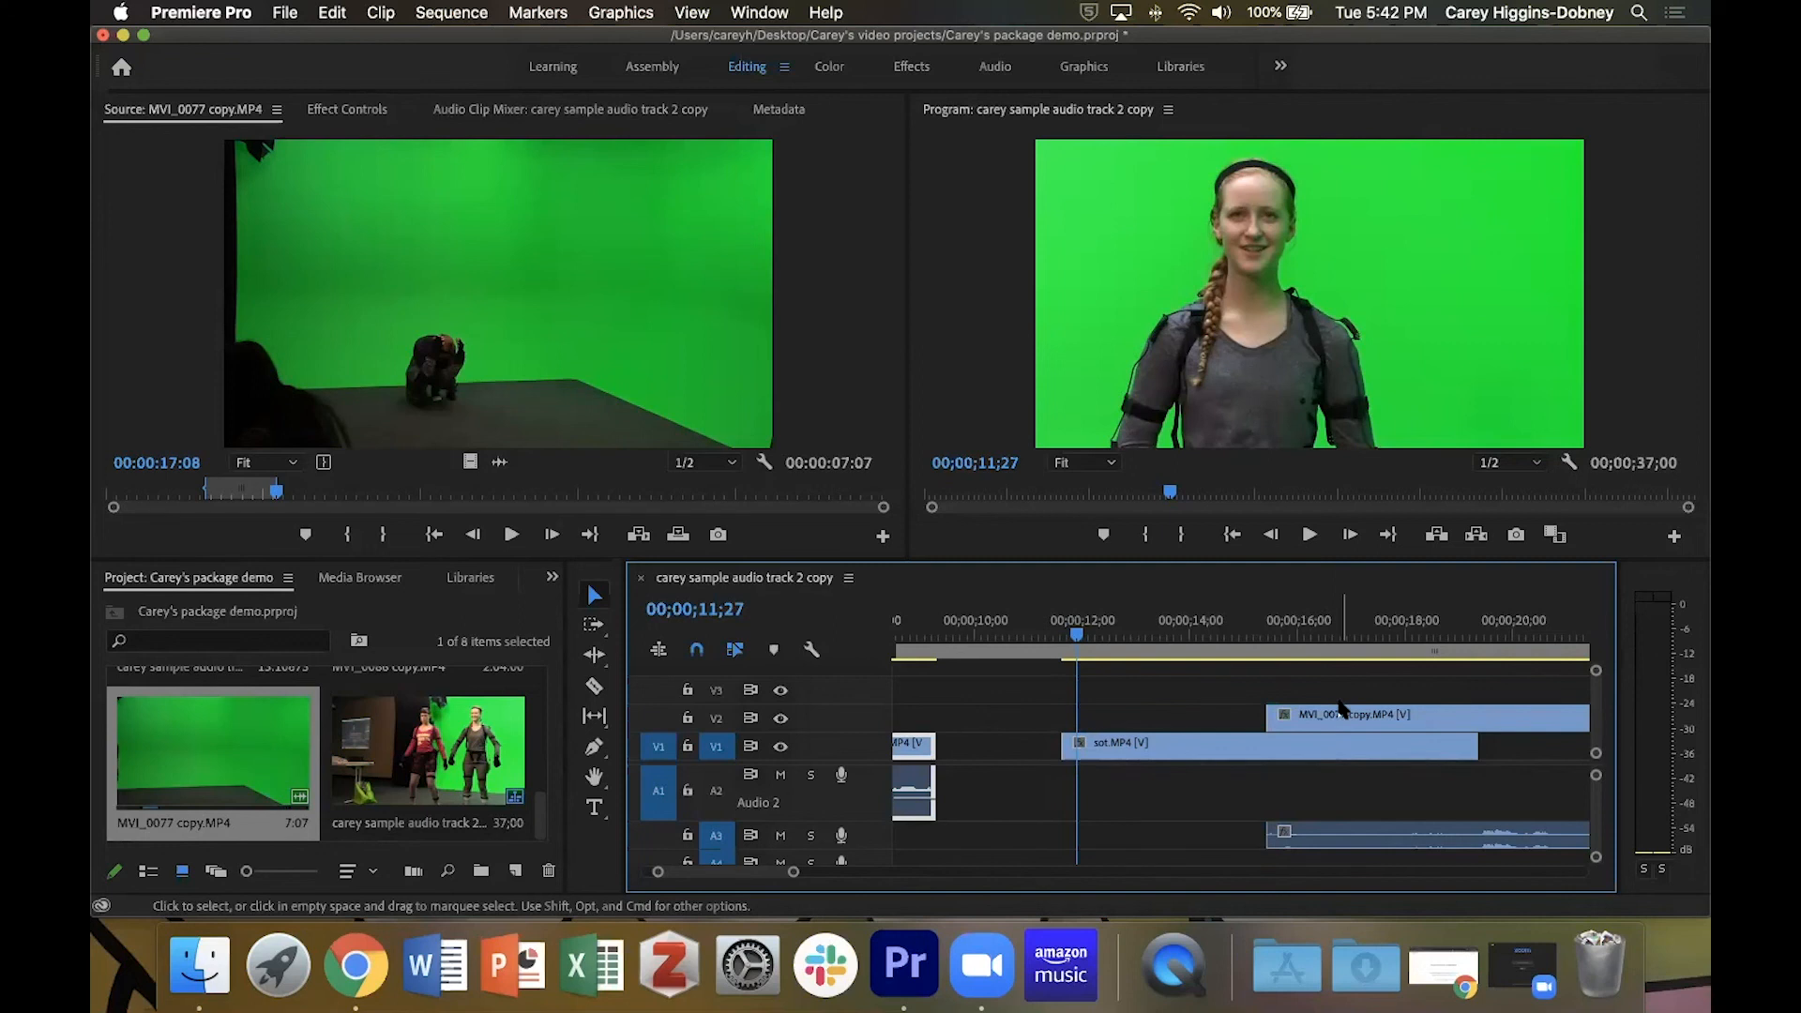
Save the project and play the sequence from within sot.MP4 through its overlap with the B-roll clip on V2.
key(cmd+s)
mouse_move(1350, 718)
click(1158, 638)
key(space)
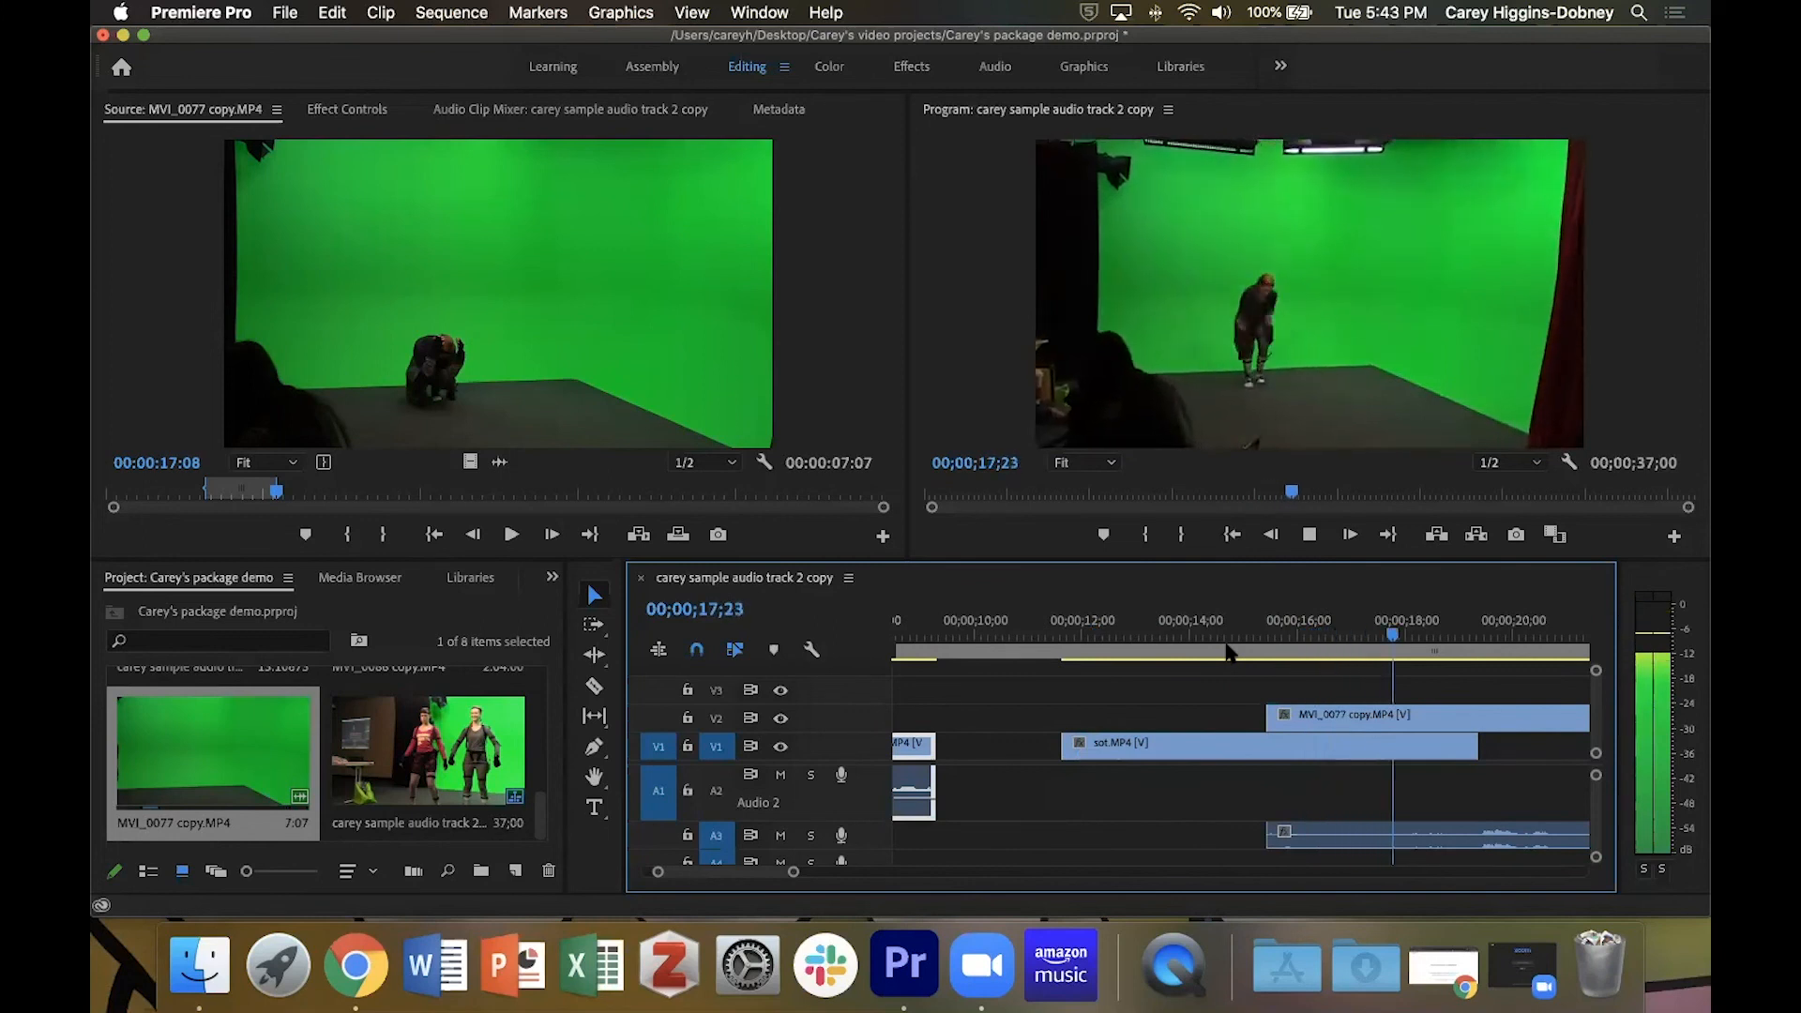
key(space)
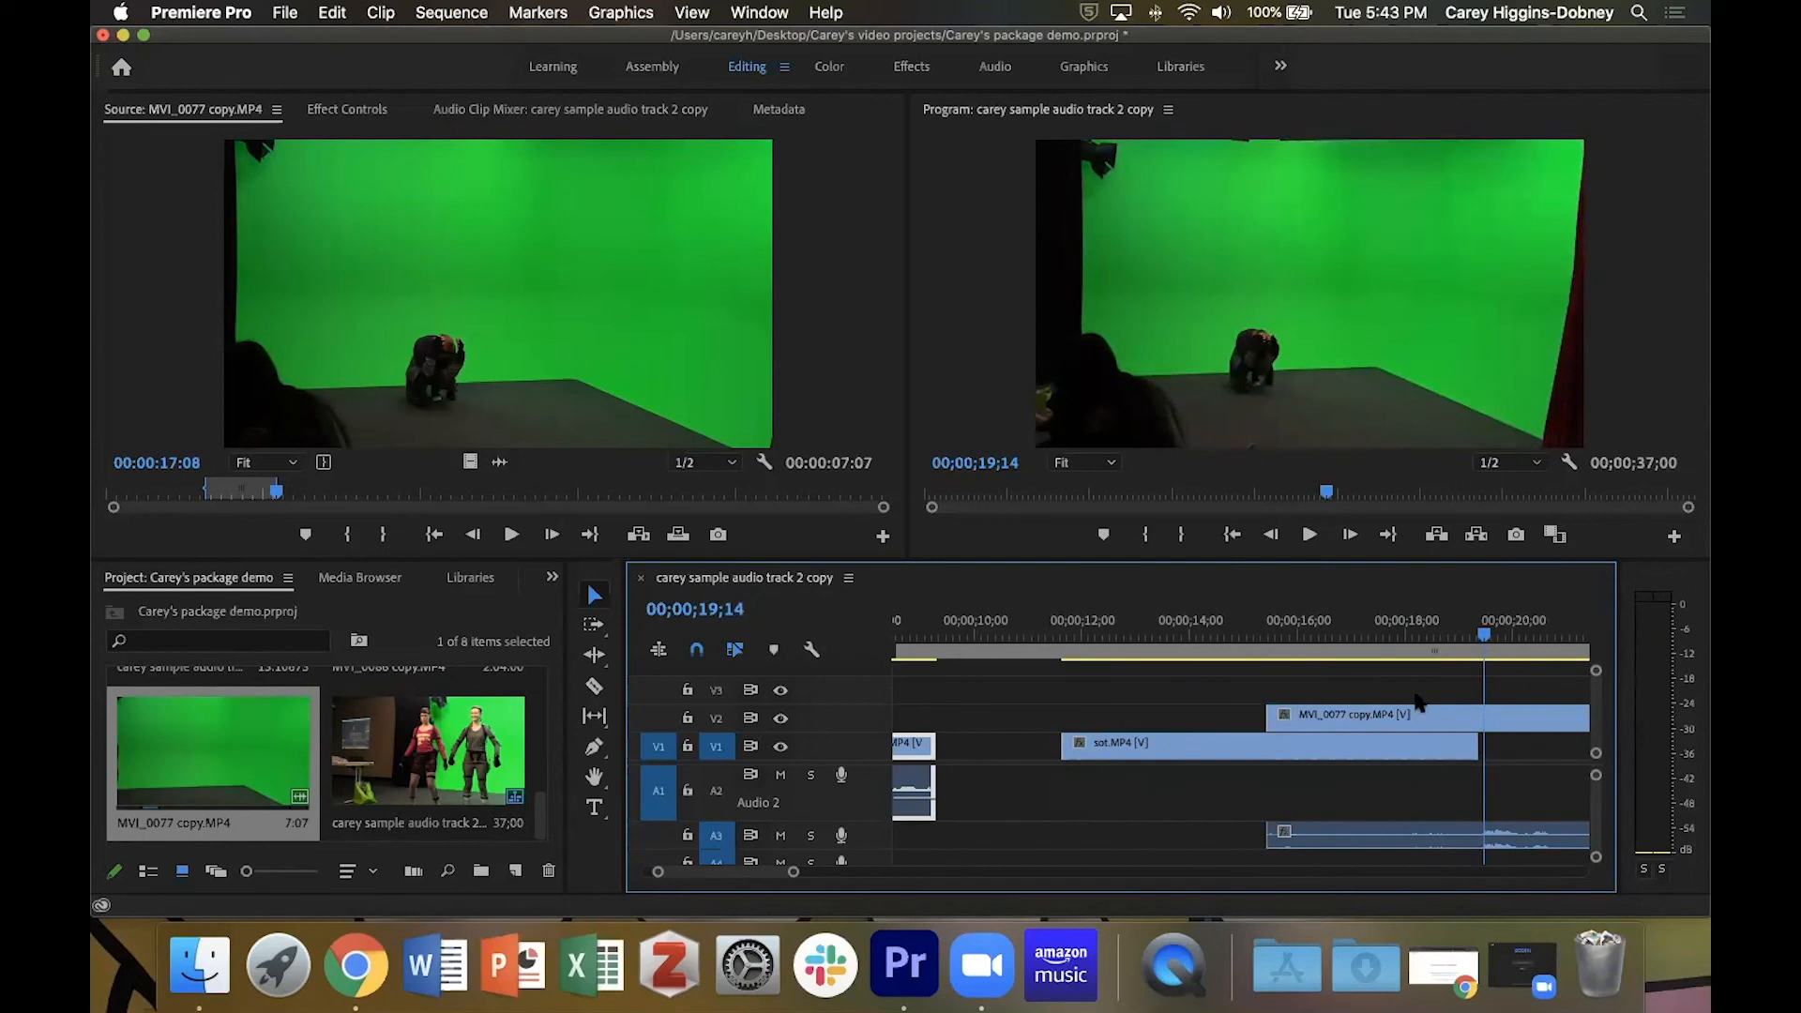
Shift the MVI_0077 copy.MP4 clip on V2 slightly later to start at 00;00;16;02, and delete it together with its linked audio.
scroll(1388, 708, right, 3)
drag(1358, 717, 1421, 728)
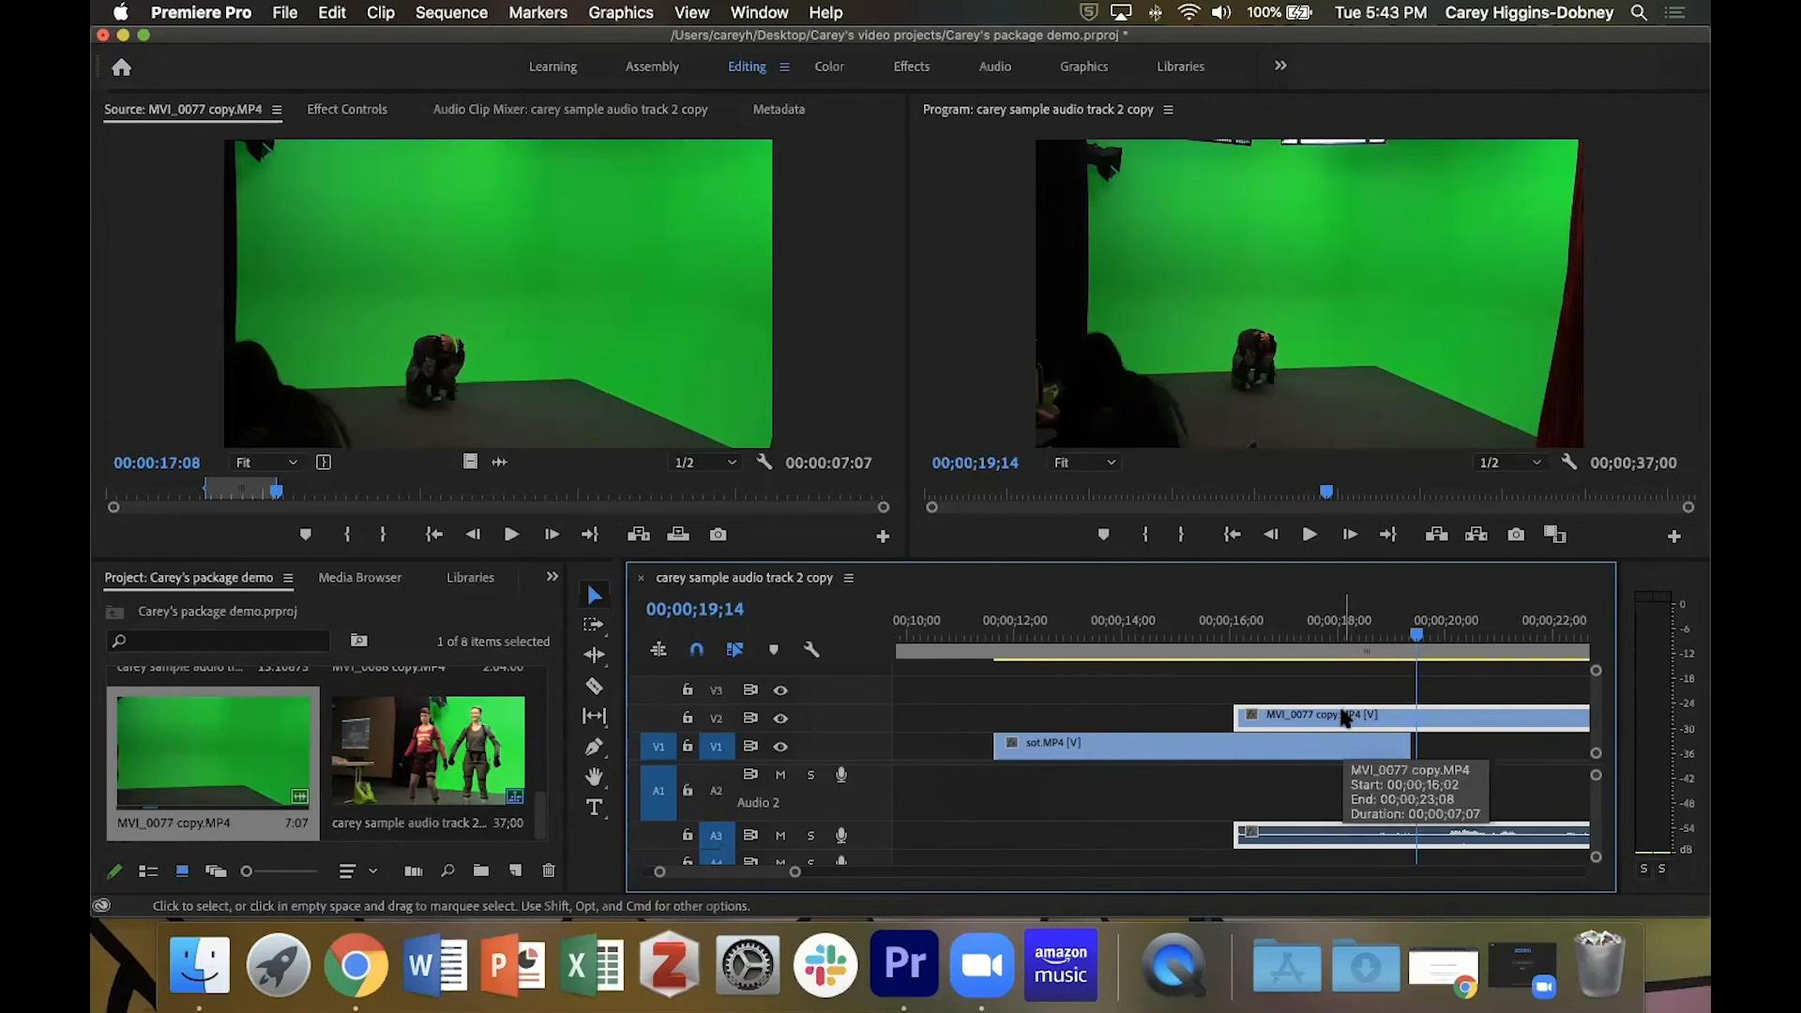
key(Delete)
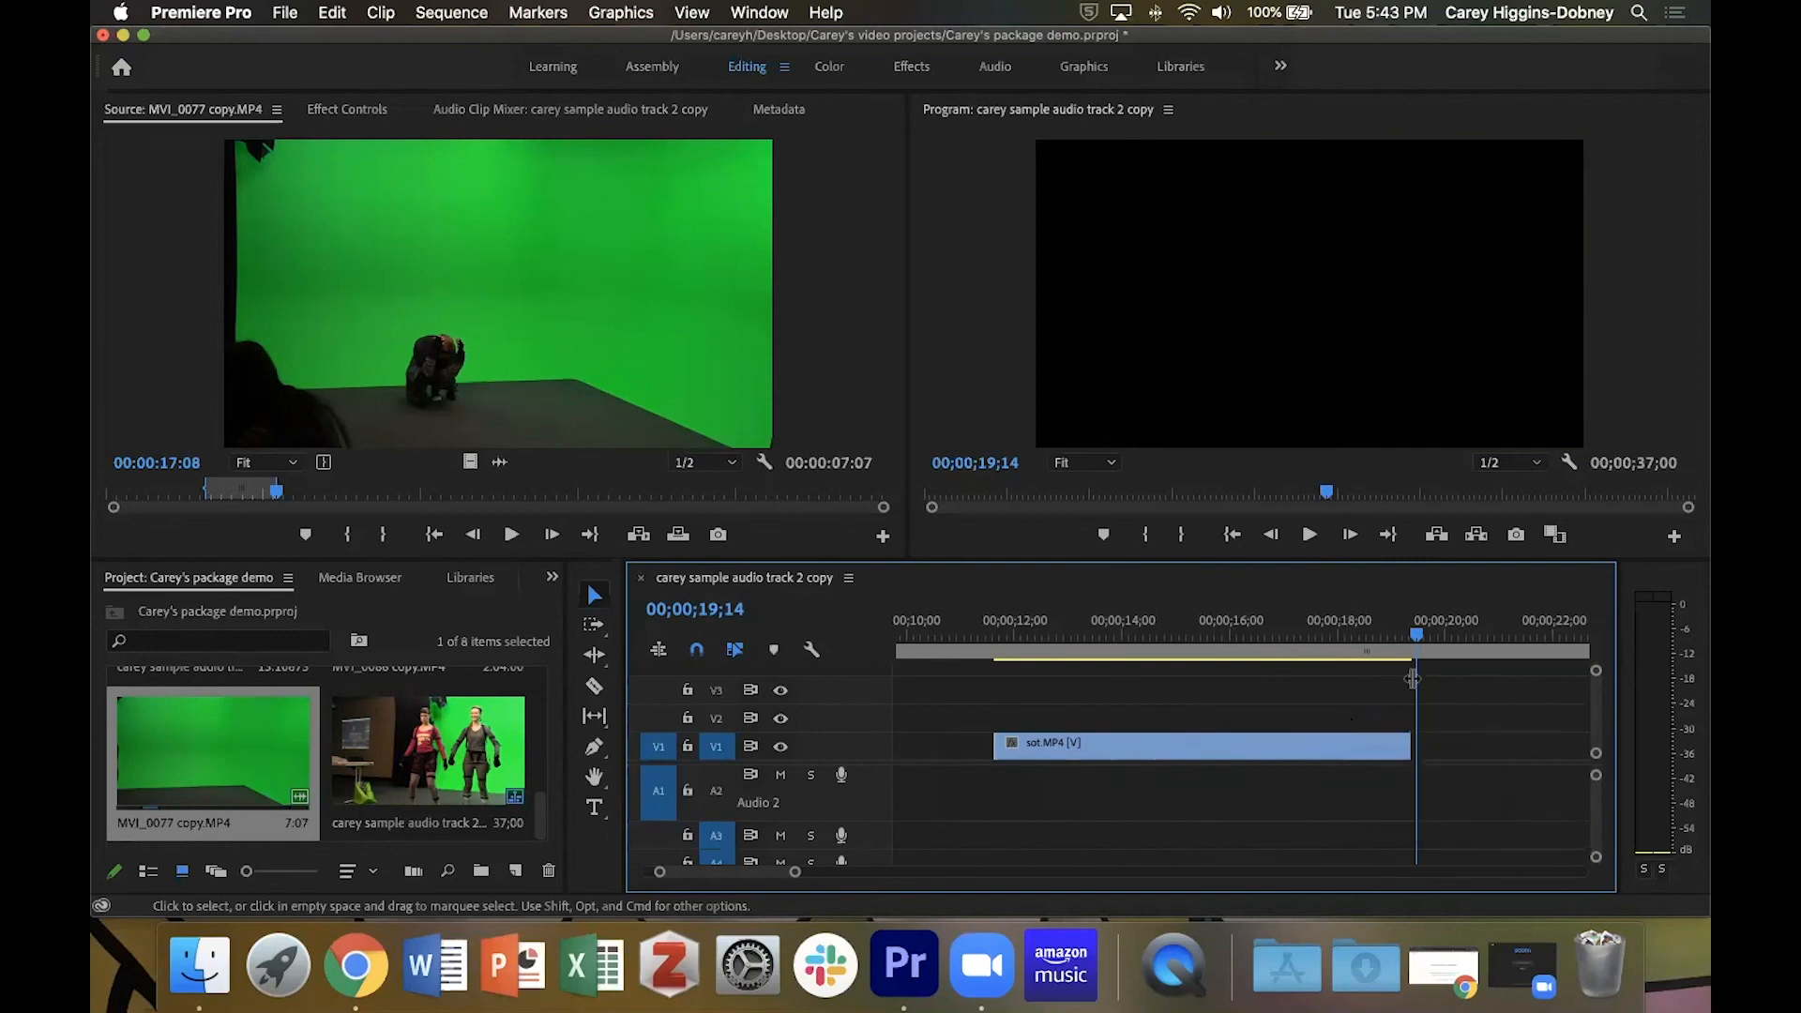
Bring the A1 waveform of sot.MP4 into view and move the playhead back to 00;00;15;20.
drag(1415, 638, 1260, 649)
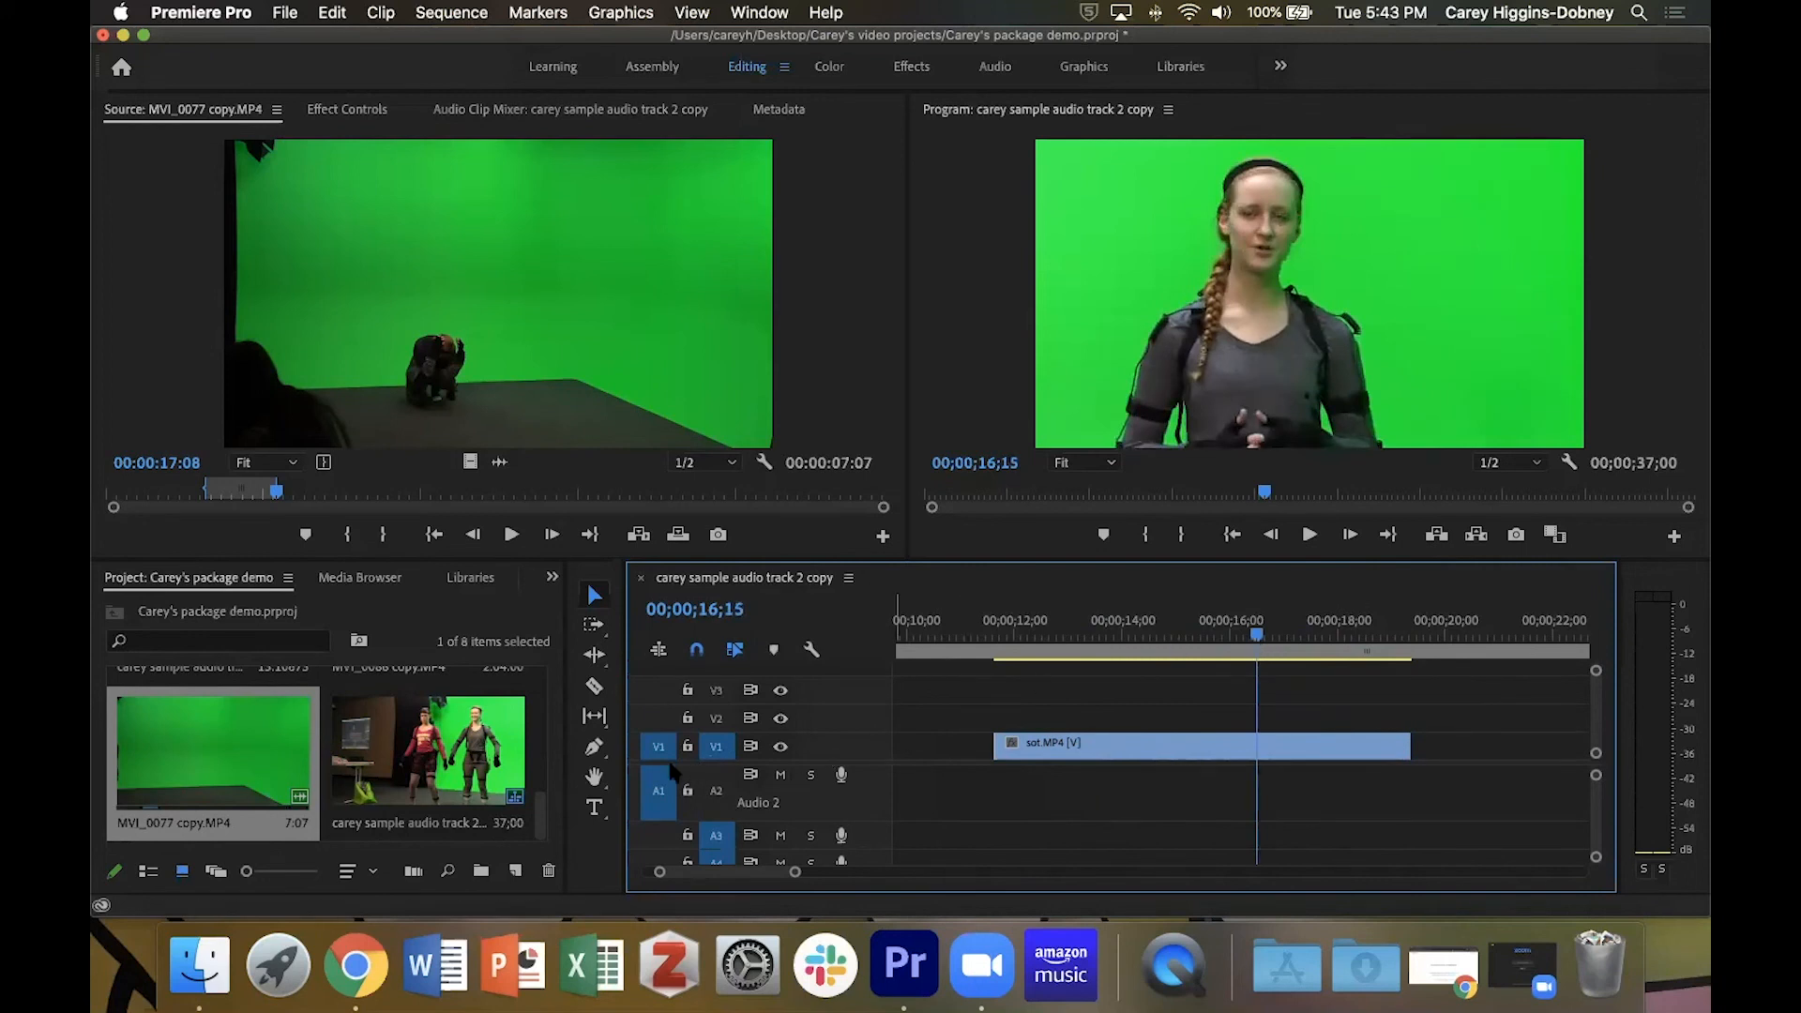
scroll(671, 778, up, 3)
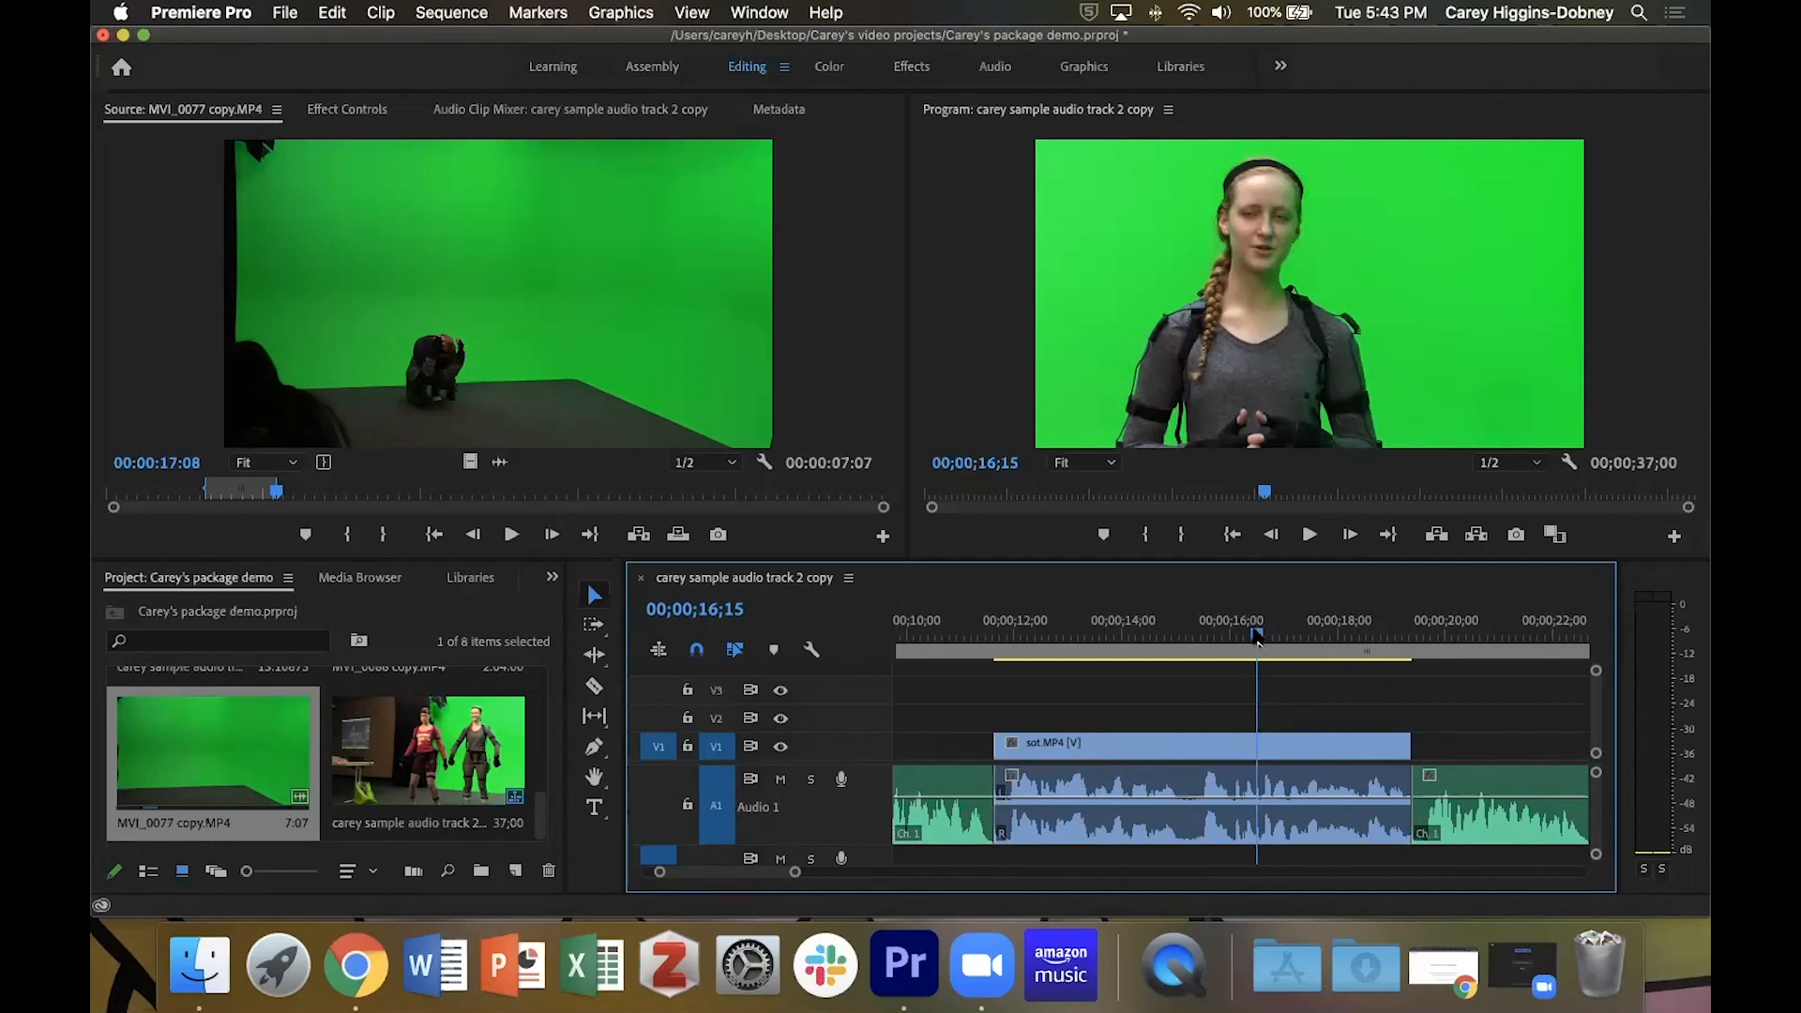
drag(1258, 638, 1213, 638)
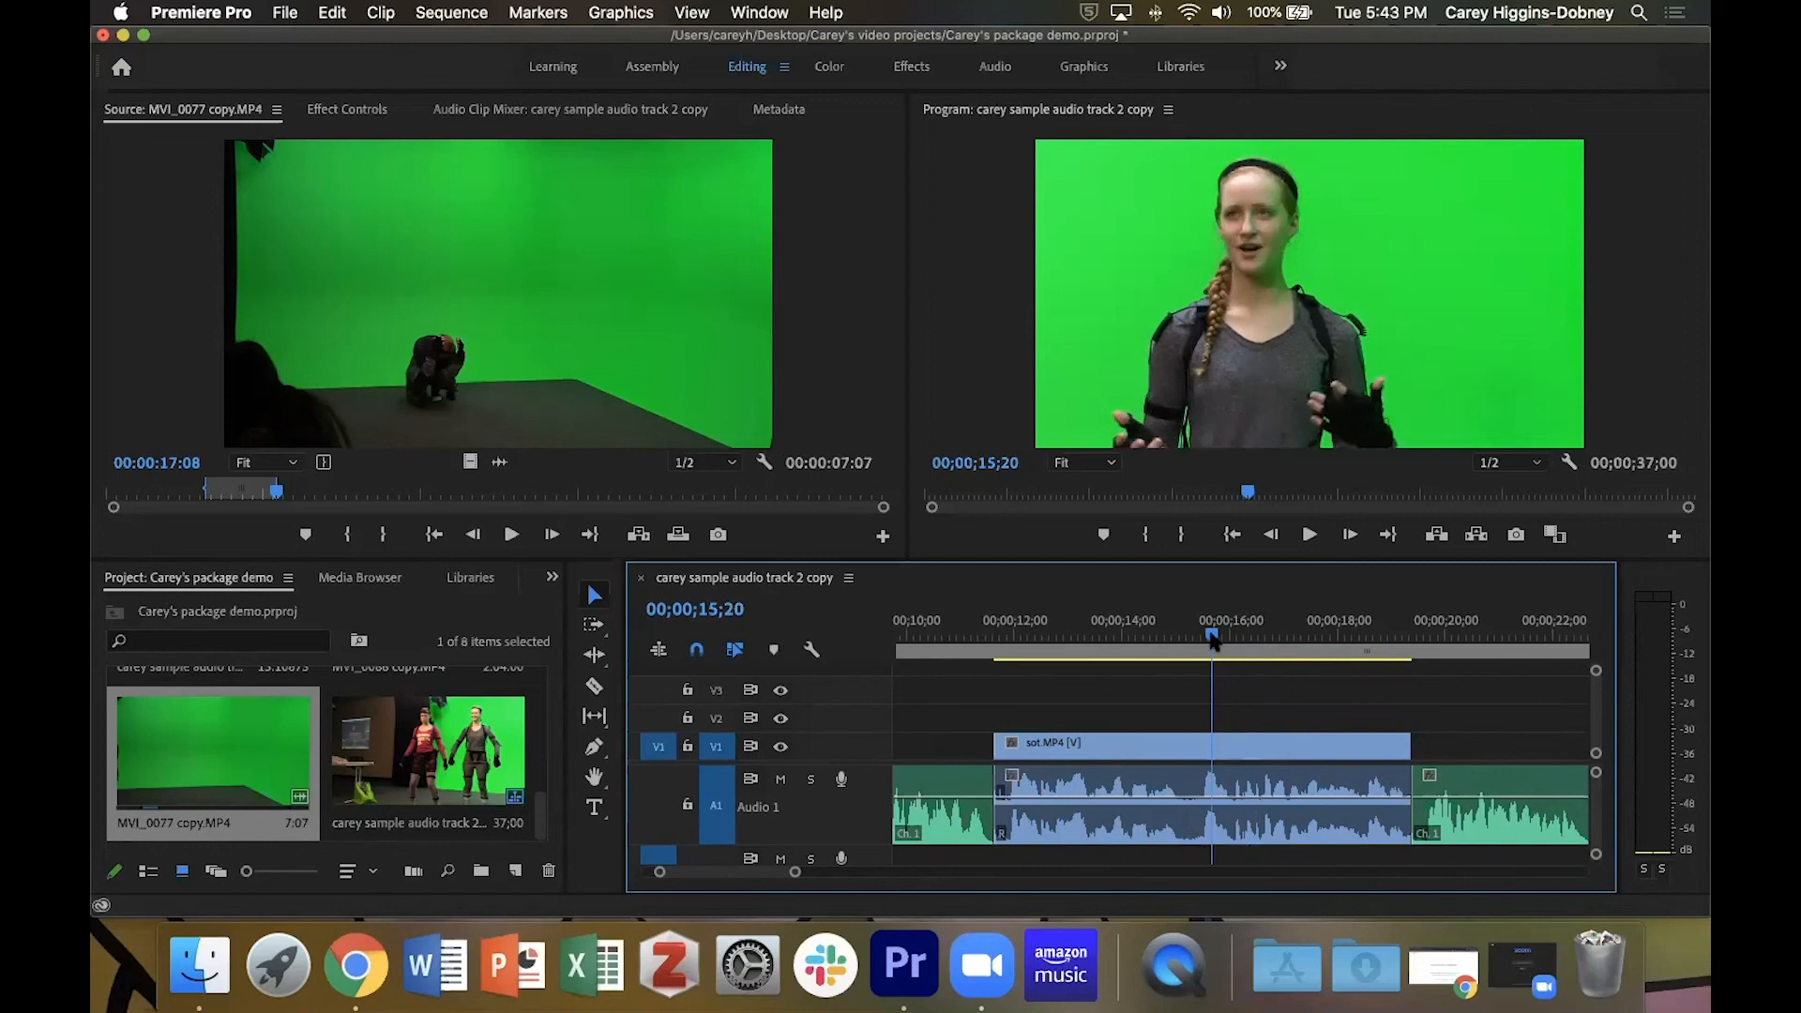